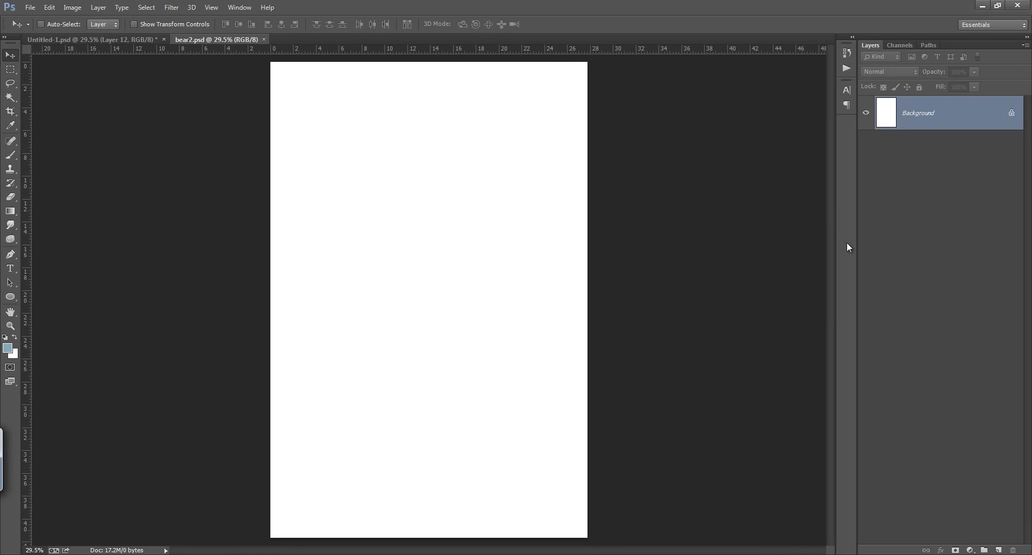
Step: Add a Solid Color fill layer in light grey #d7d7d7 over the white background
left_click(970, 549)
left_click(962, 294)
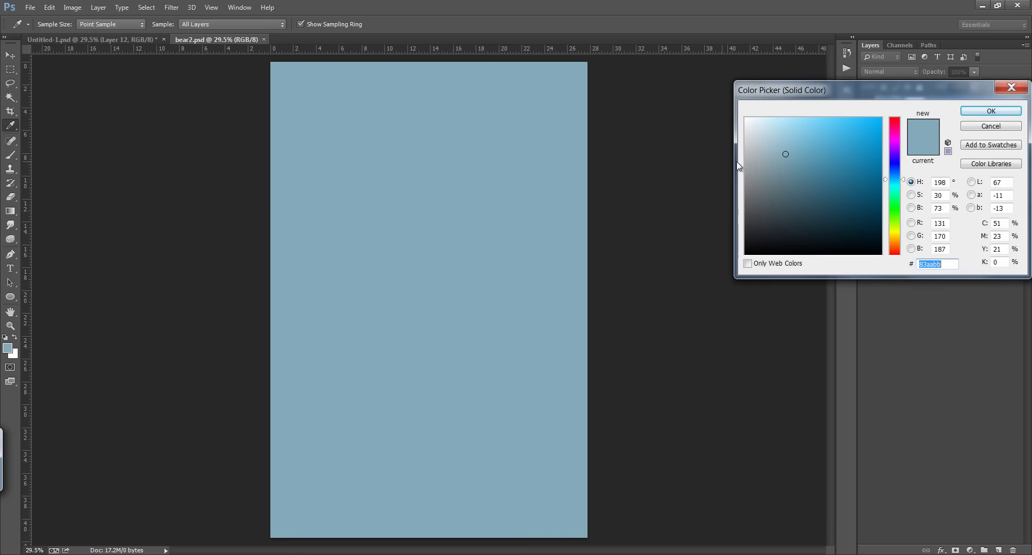
left_click_drag(758, 145, 739, 139)
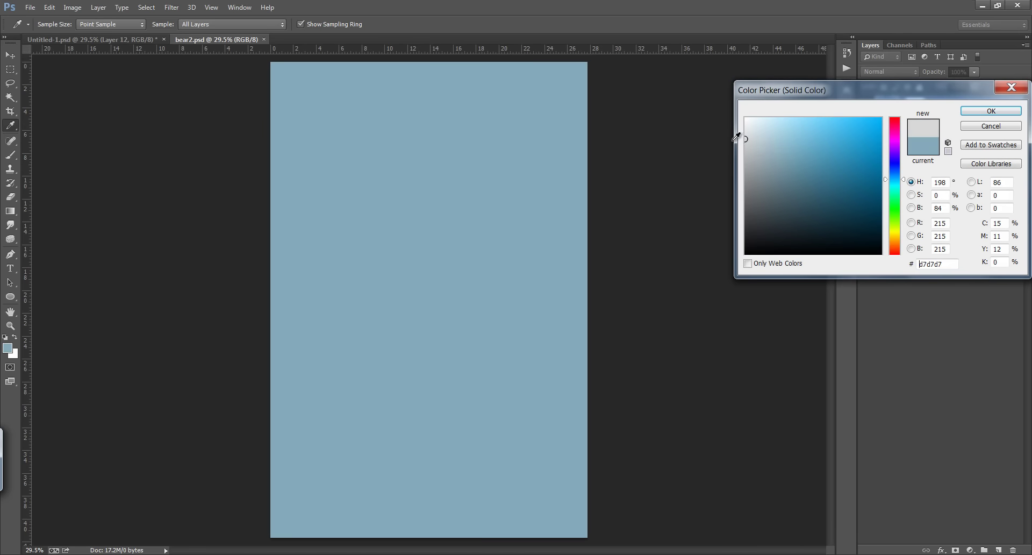
left_click(991, 112)
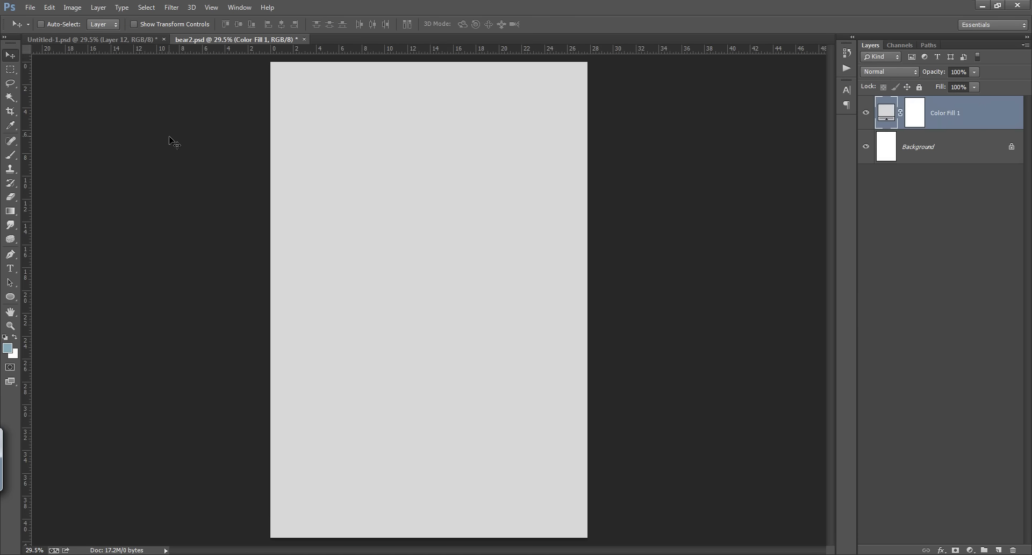
Step: Bring the bear into bear2.psd and move it up and right on the page
left_click_drag(171, 134, 422, 191)
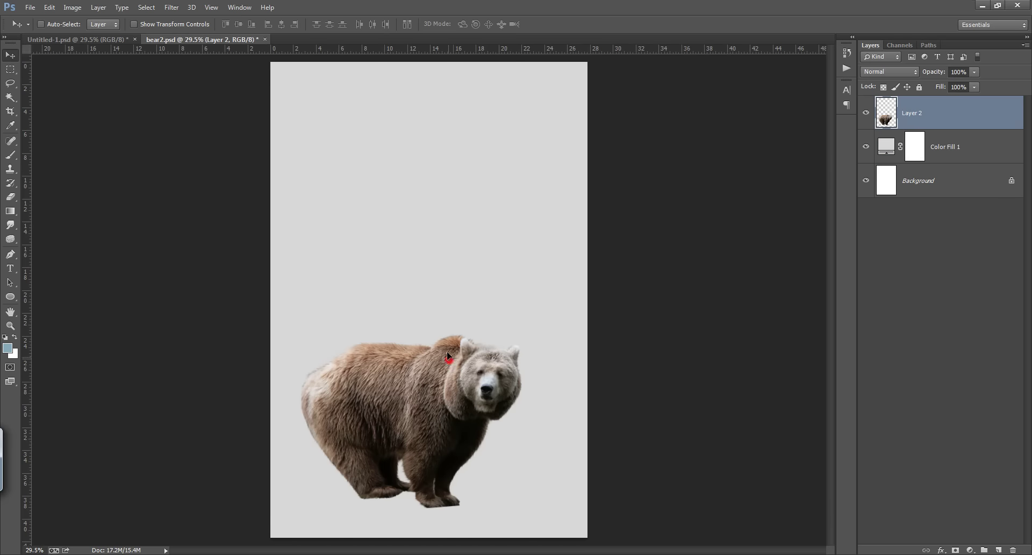
left_click_drag(447, 350, 470, 322)
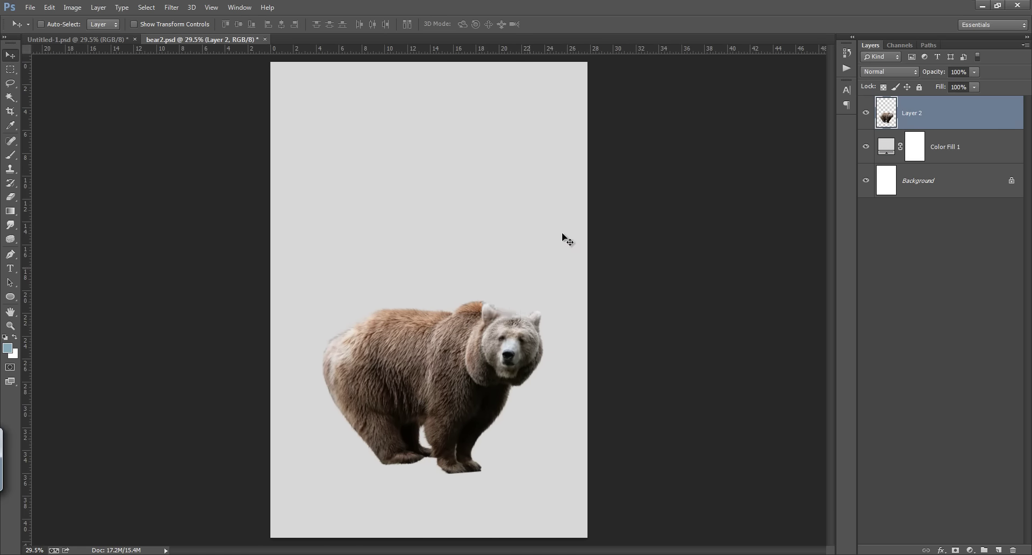
left_click(866, 113)
Step: Set the truck on the bear's back and the ram behind it, with the truck in front
left_click_drag(701, 275, 699, 276)
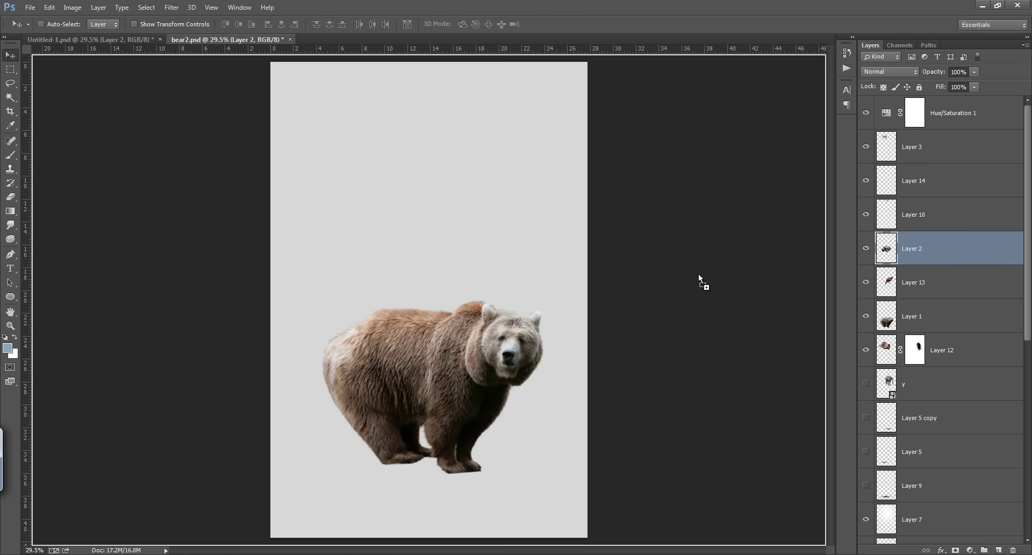
mouse_move(325, 114)
left_mouse_down()
mouse_move(399, 185)
mouse_move(418, 267)
left_mouse_up()
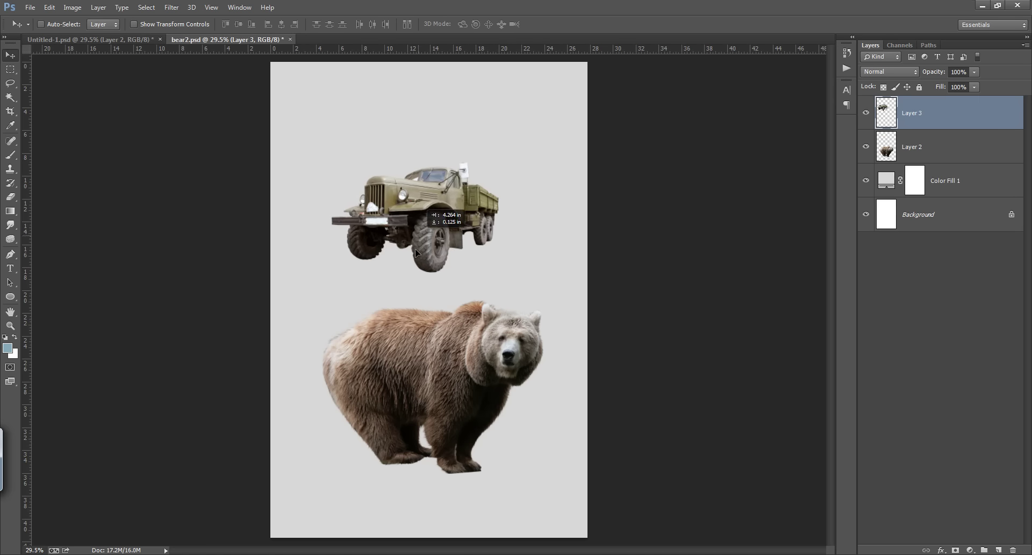
left_click_drag(418, 268, 418, 264)
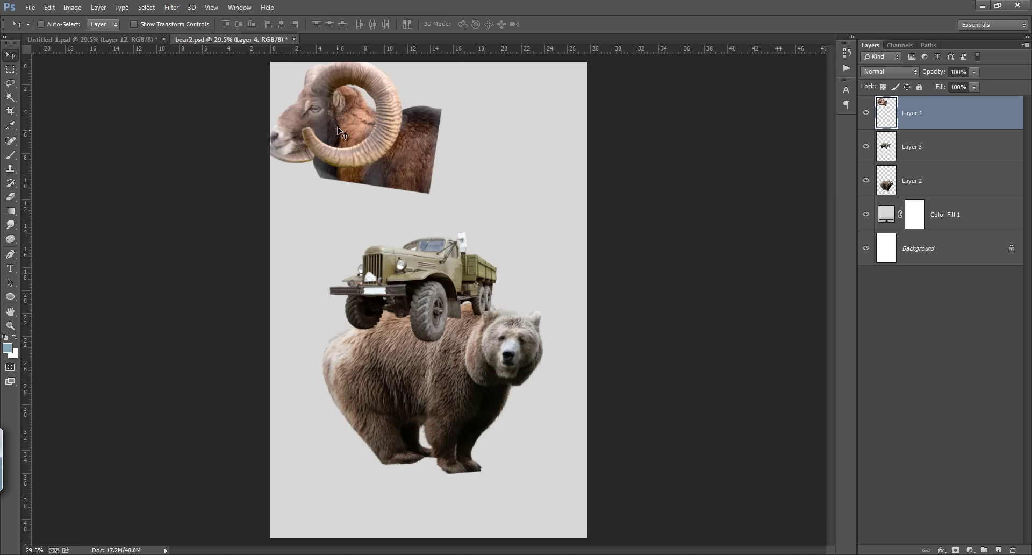
left_click_drag(365, 135, 395, 214)
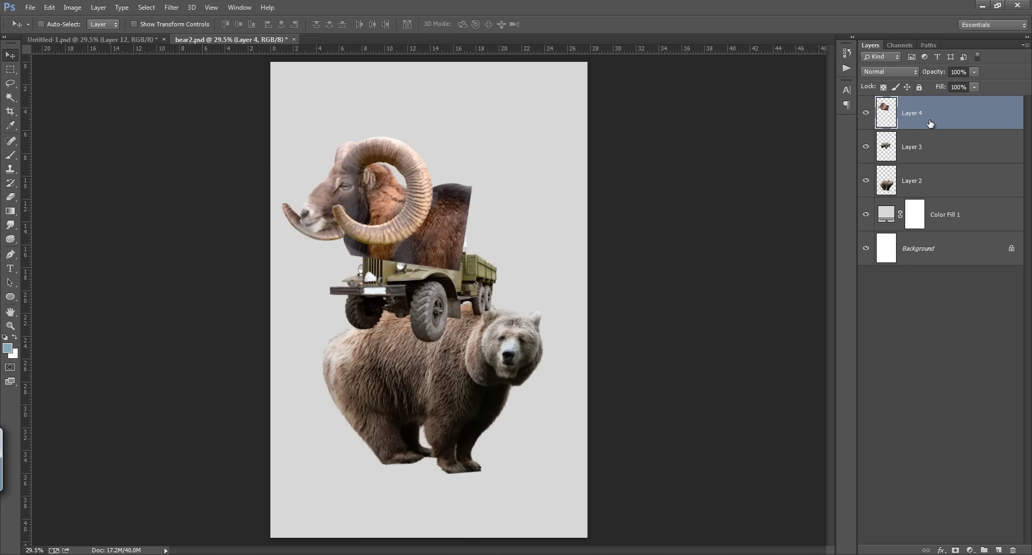
left_click_drag(931, 124, 928, 162)
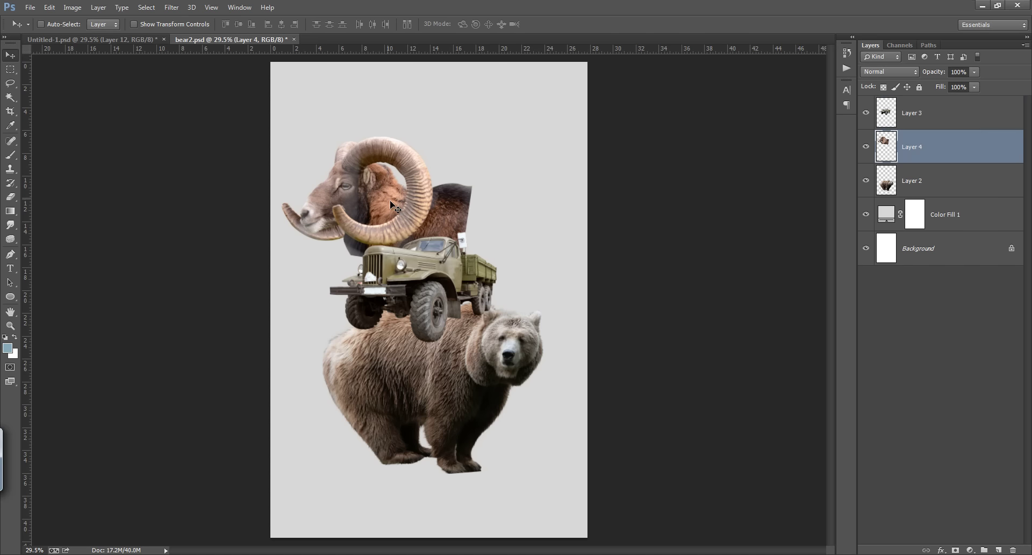
Step: Nudge the ram right, perch the eagle against its back, and bring in the tiger
left_click_drag(424, 207, 435, 209)
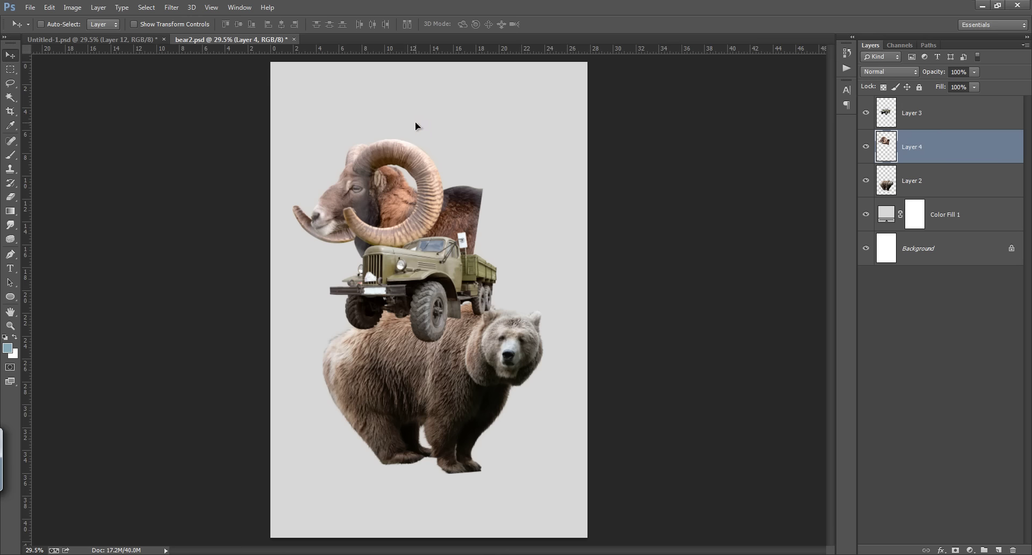
mouse_move(415, 123)
left_mouse_down()
mouse_move(516, 184)
mouse_move(519, 211)
left_mouse_up()
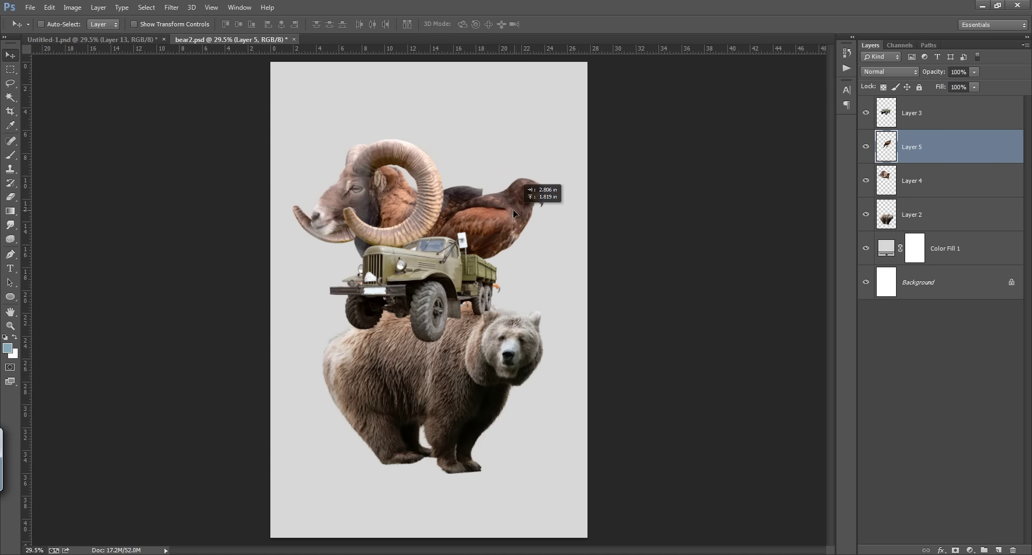
left_click_drag(518, 207, 511, 209)
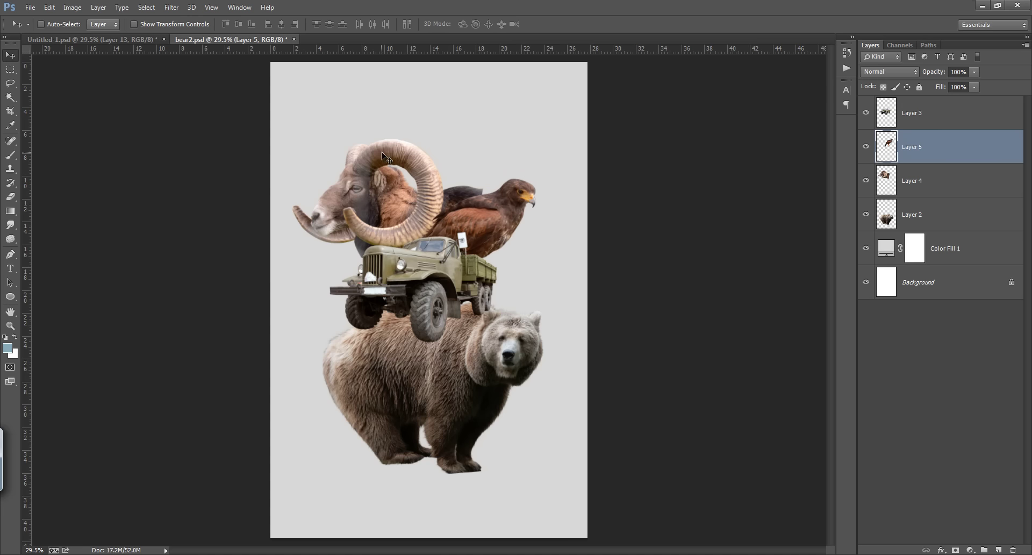
mouse_move(387, 155)
left_mouse_down()
mouse_move(301, 86)
mouse_move(385, 123)
left_mouse_up()
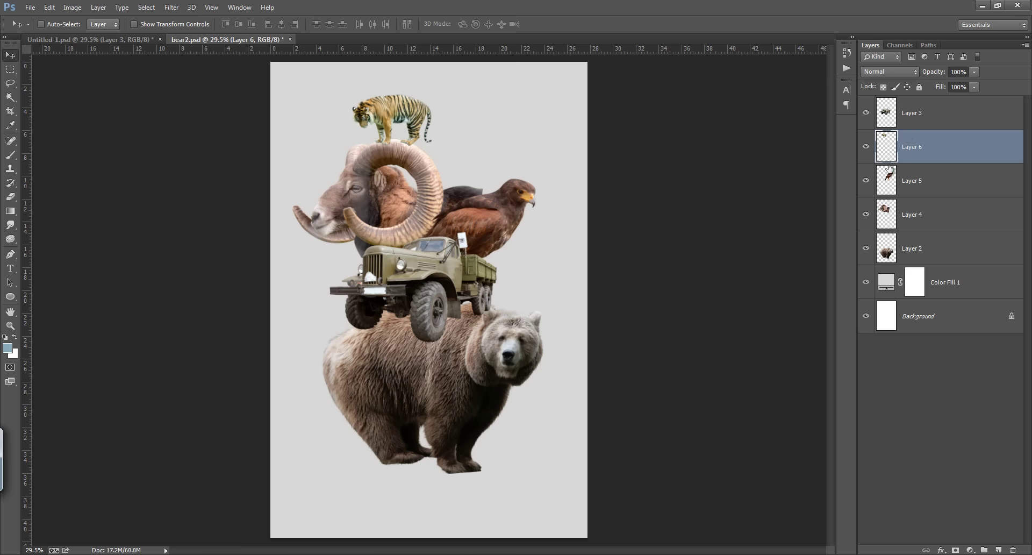
left_click(866, 216)
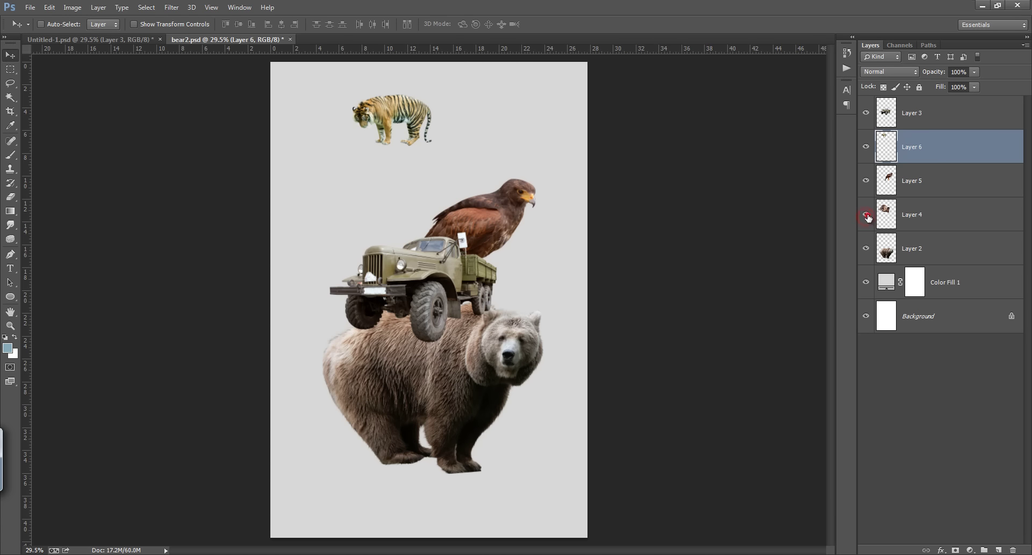
Step: Enlarge the eagle layer to about 105.5% with Free Transform
left_click(891, 189)
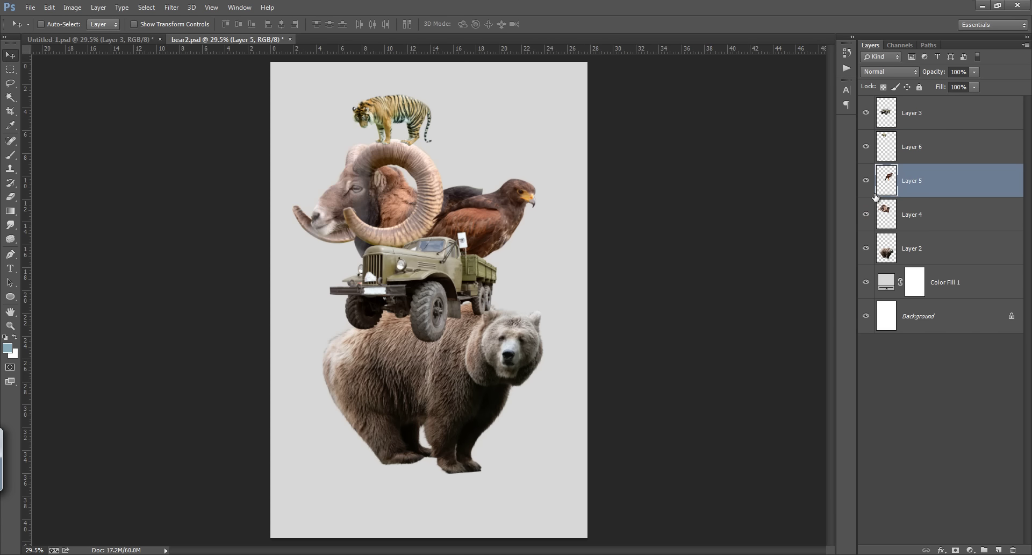
key("ctrl+t")
left_click_drag(540, 179, 547, 172)
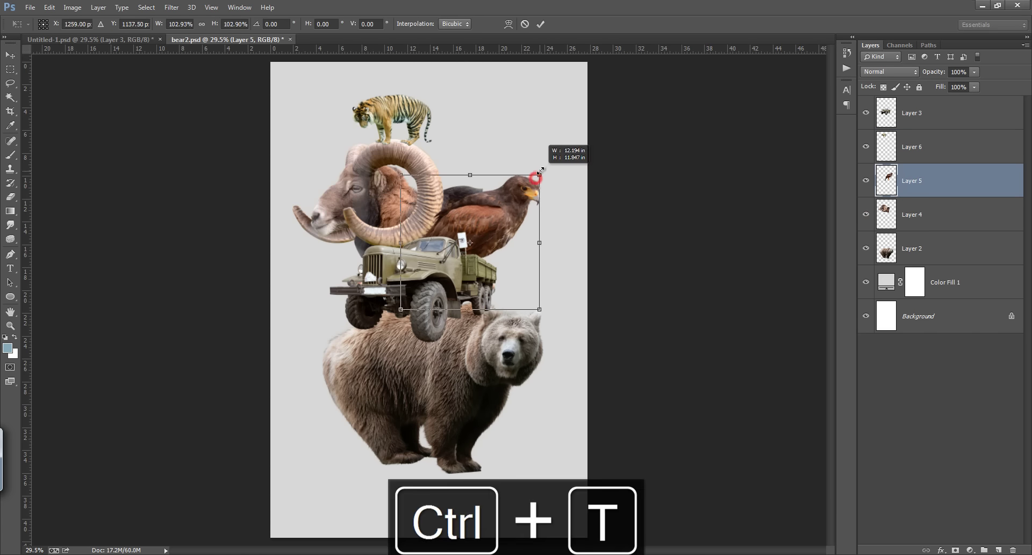
left_click(541, 23)
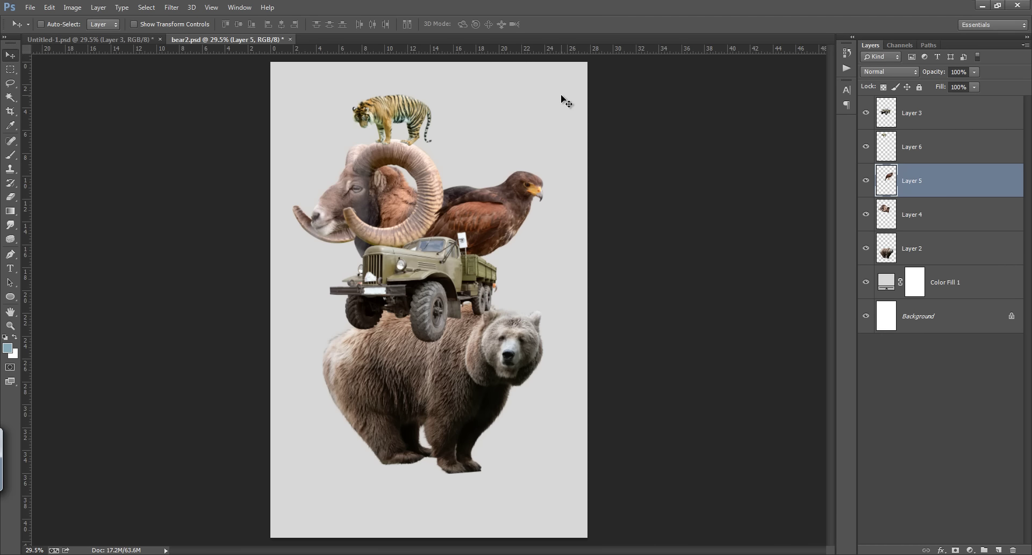
Step: Select all the animal layers from Layer 3 to Layer 2 and nudge the stack down together
left_click(930, 119)
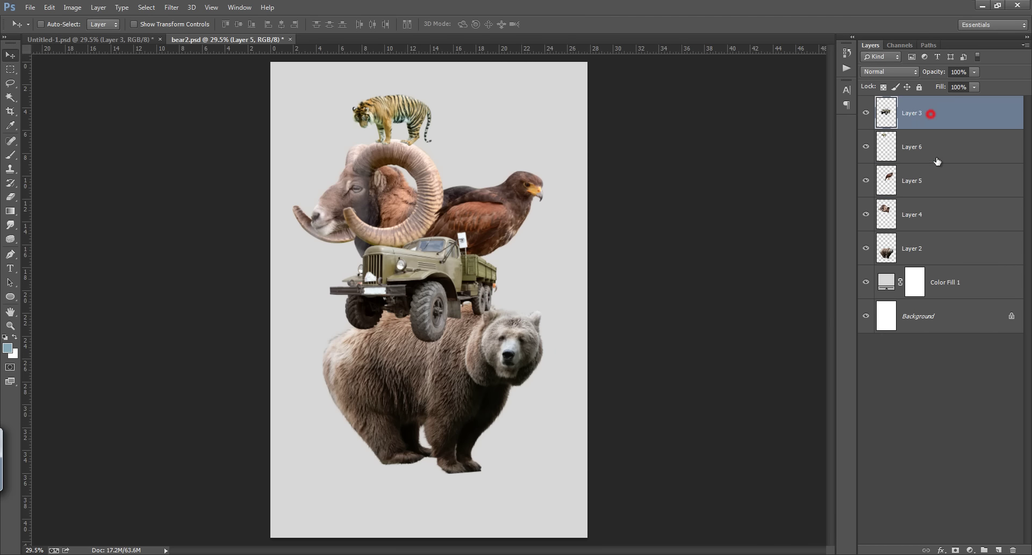
left_click(950, 249, "shift")
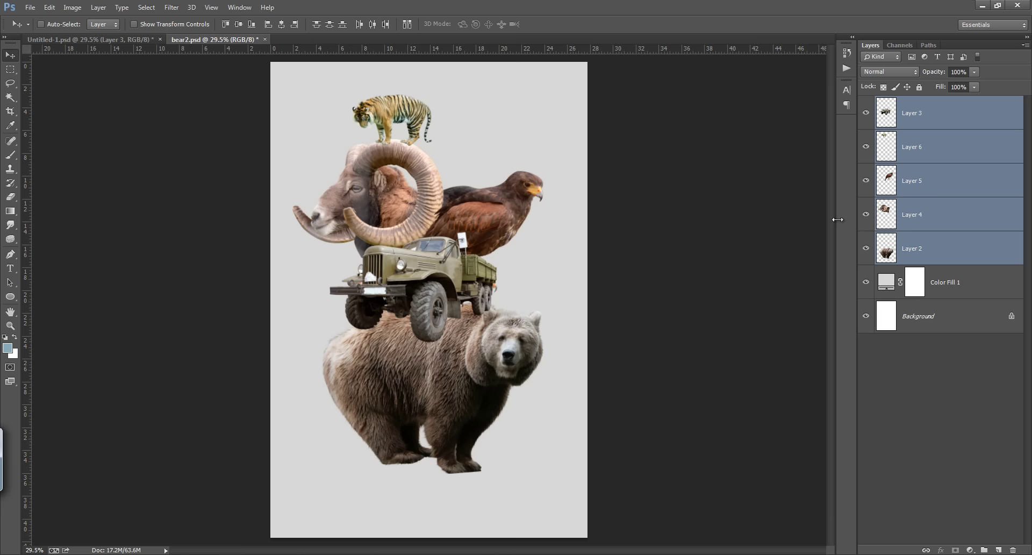
key("shift+Down")
key("shift+Down")
key("shift+Down")
key("shift+Down")
key("shift+Down")
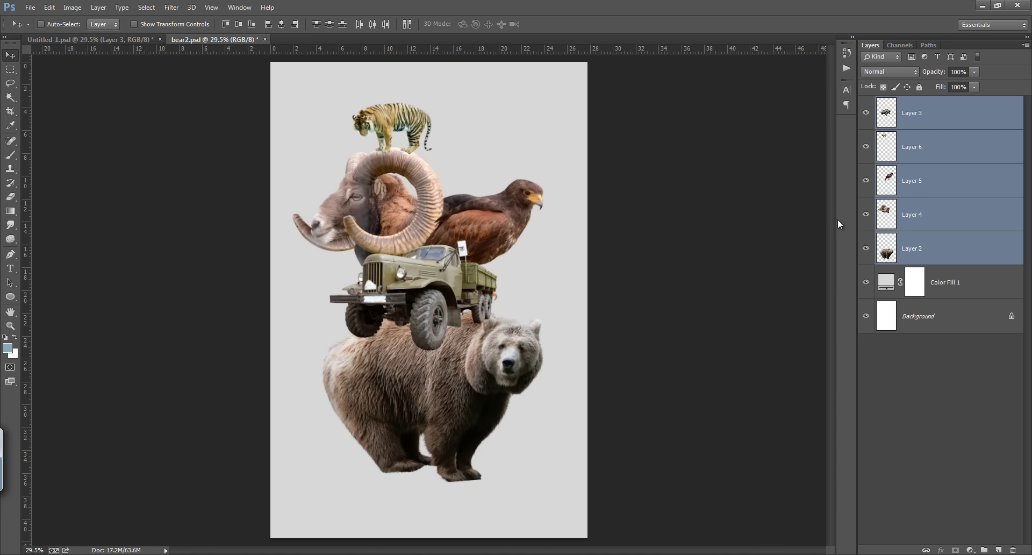
key("shift+Down")
key("shift+Down")
key("shift+Down")
key("shift+Down")
key("shift+Down")
key("shift+Down")
key("shift+Down")
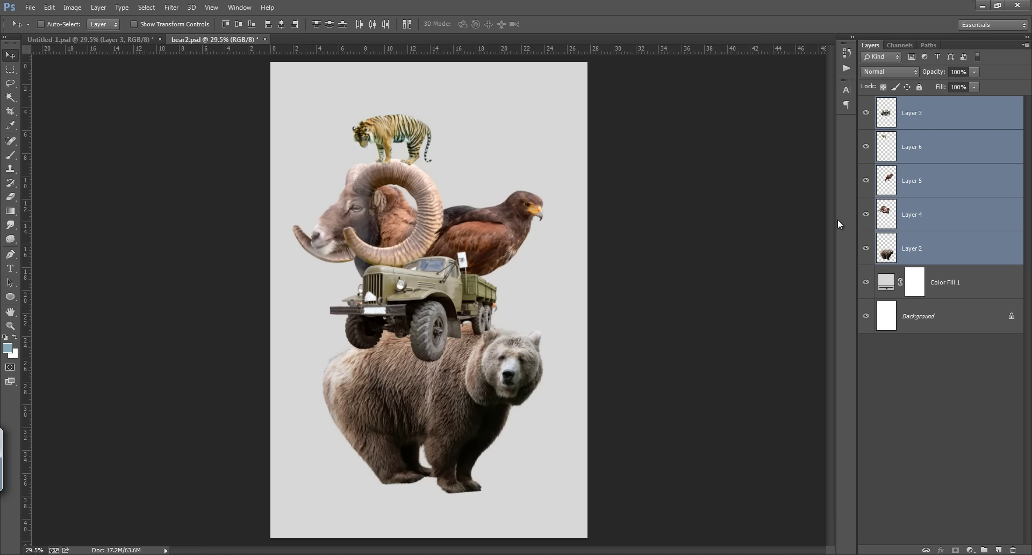
left_click(924, 371)
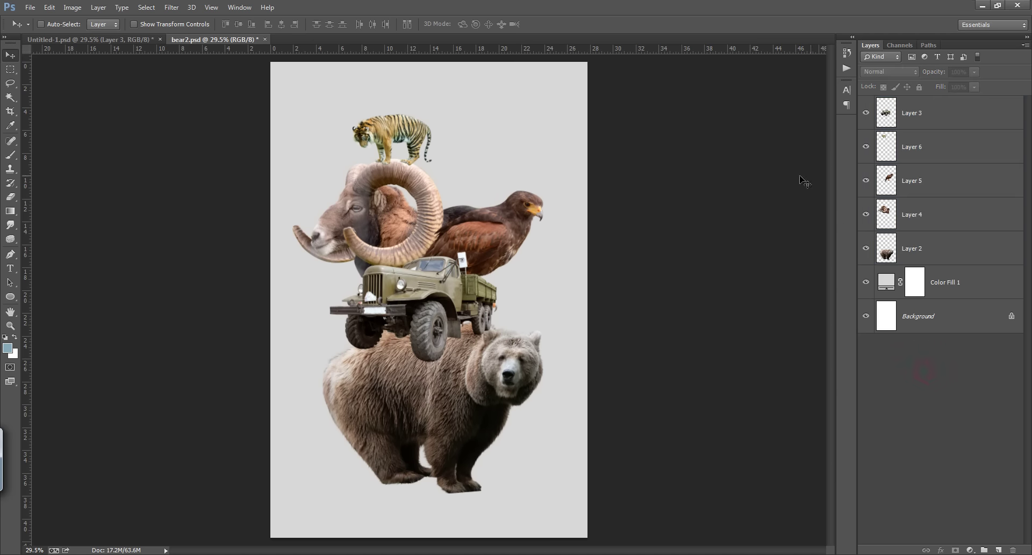
Step: Save bear2.psd, accepting the compatibility options
key("ctrl+s")
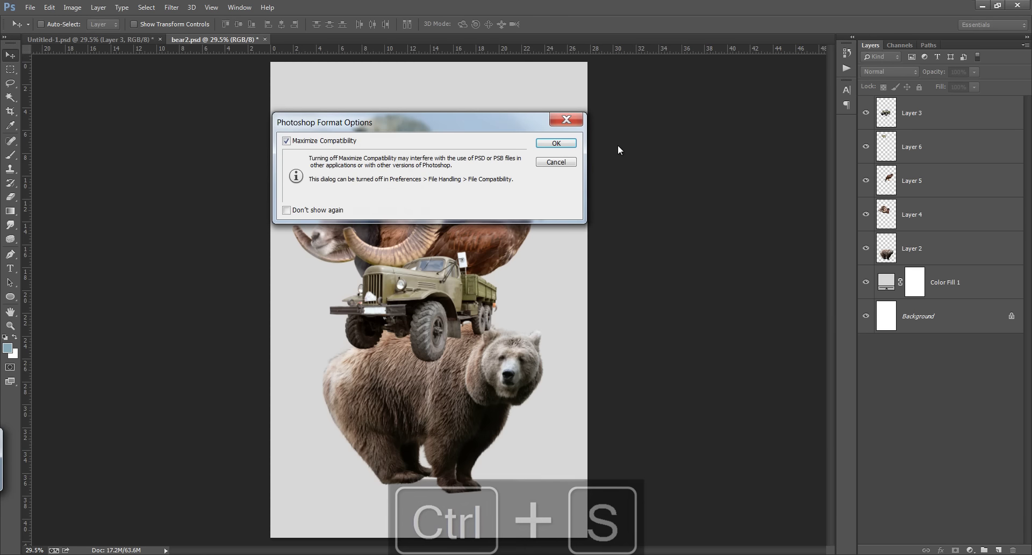
left_click(568, 147)
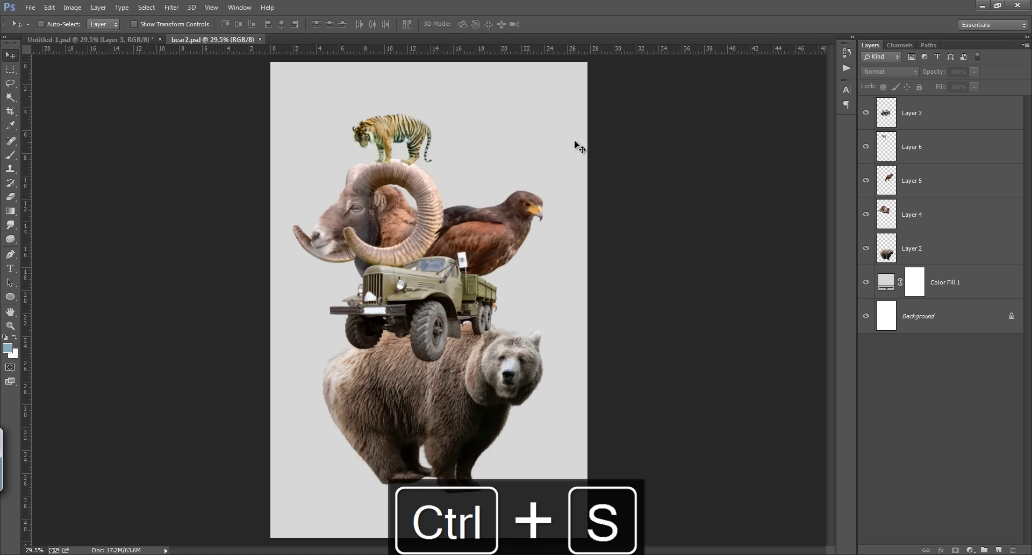
key("ctrl+Tab")
Step: Place the parachute shape up and to the right, above the tiger
left_click_drag(344, 103, 442, 134)
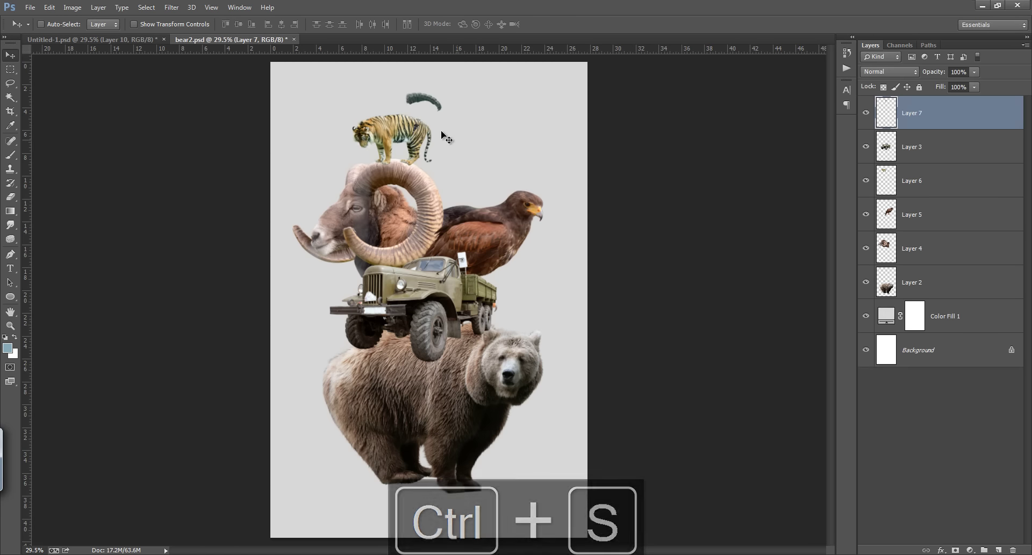
left_click_drag(421, 100, 449, 79)
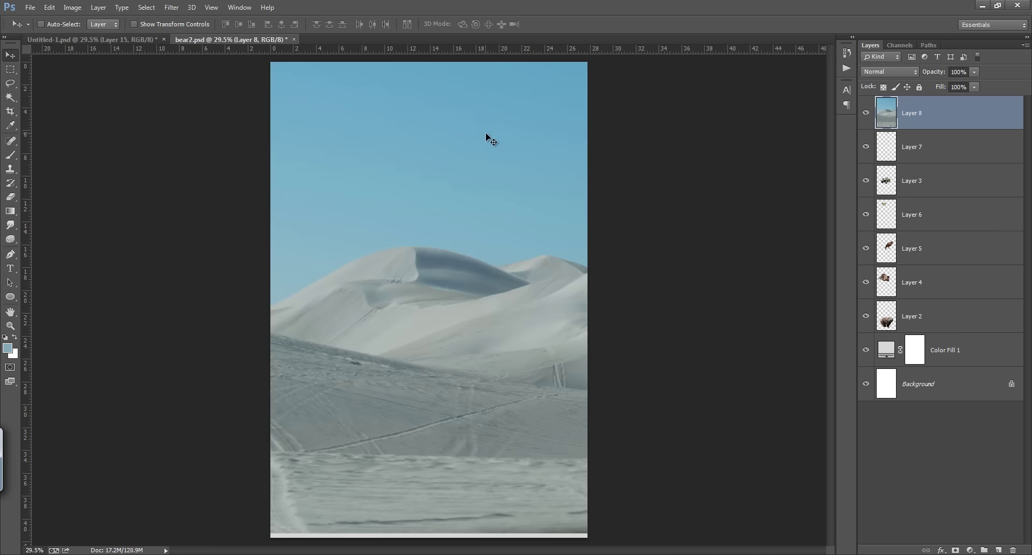
left_click(866, 113)
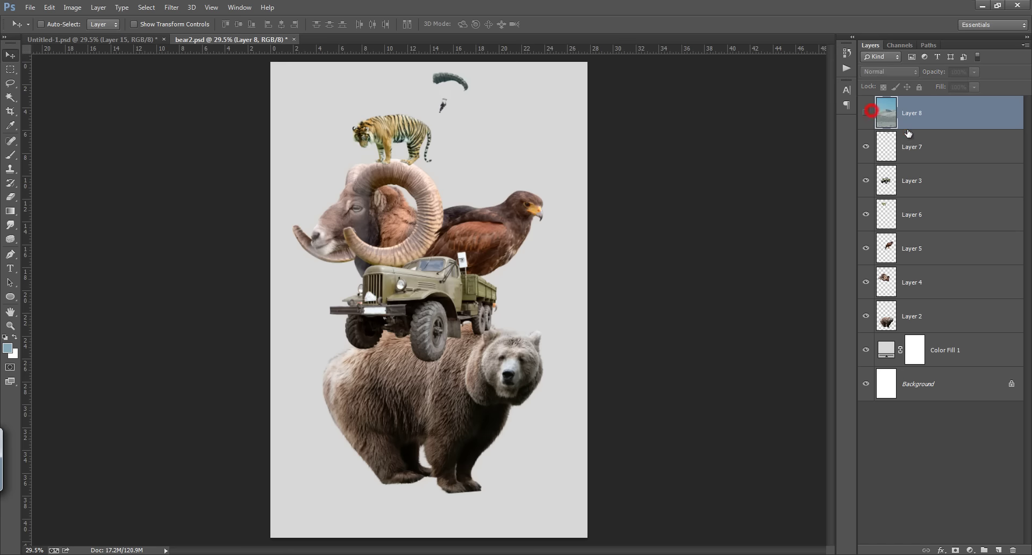
left_click(865, 112)
Step: Move the sky-and-dune photo behind the animals and lower it under the bear, then add an empty Layer 9 above it
left_click_drag(932, 125, 914, 333)
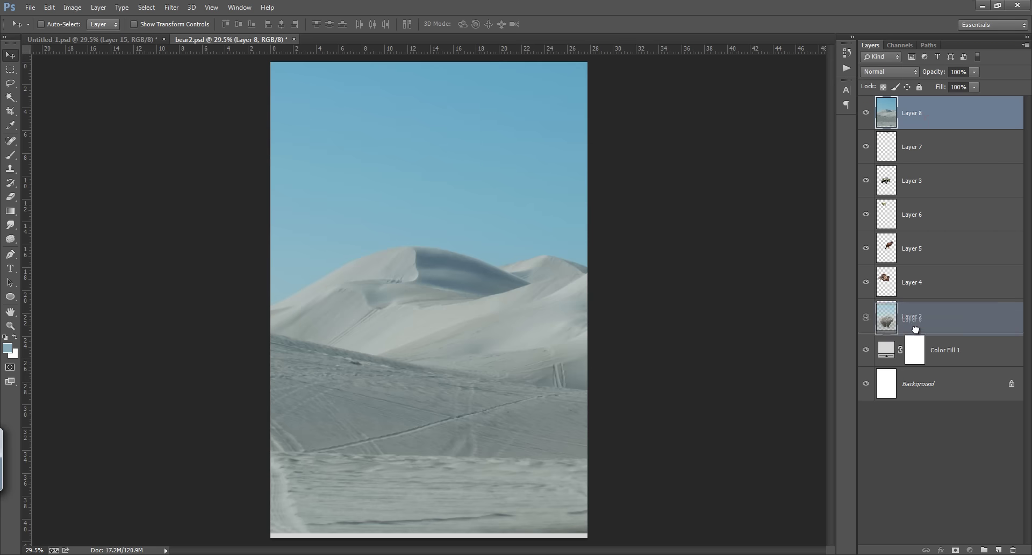
left_click_drag(545, 170, 551, 290)
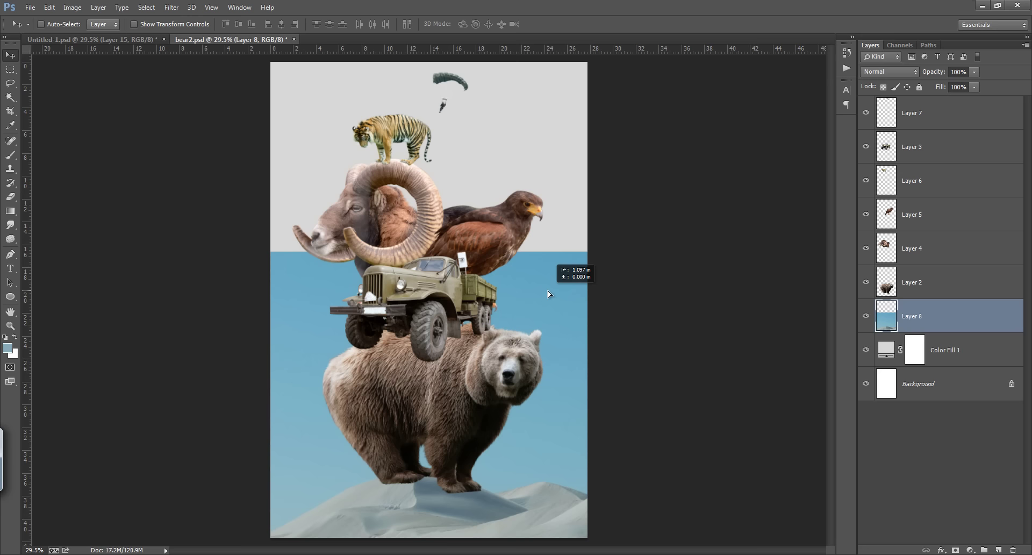
left_click_drag(552, 289, 550, 295)
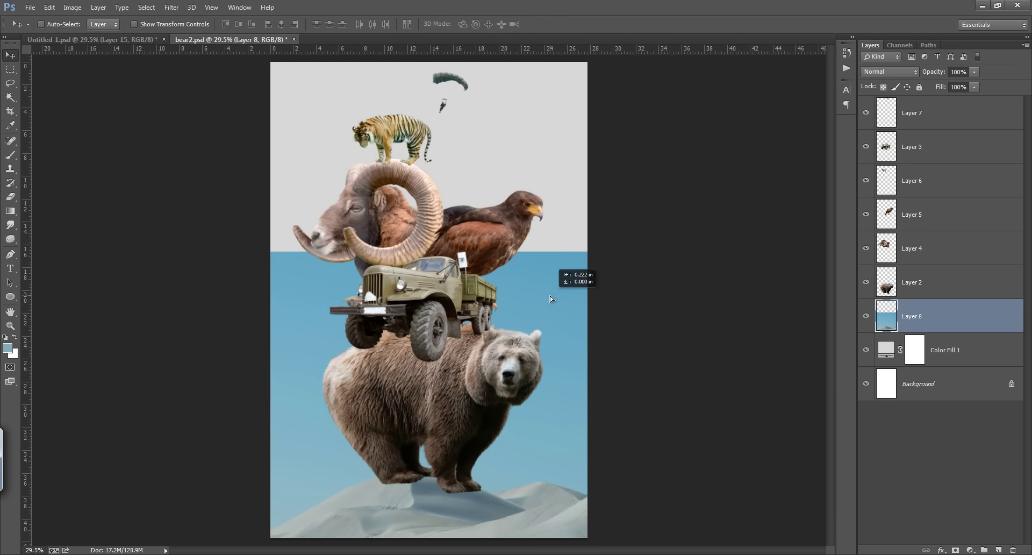
left_click_drag(550, 296, 552, 294)
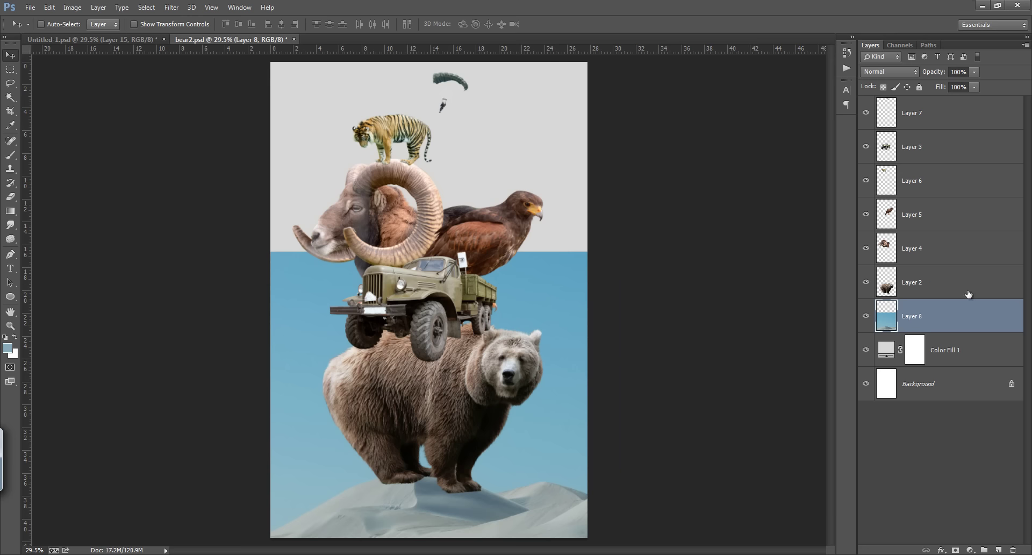
left_click(998, 550)
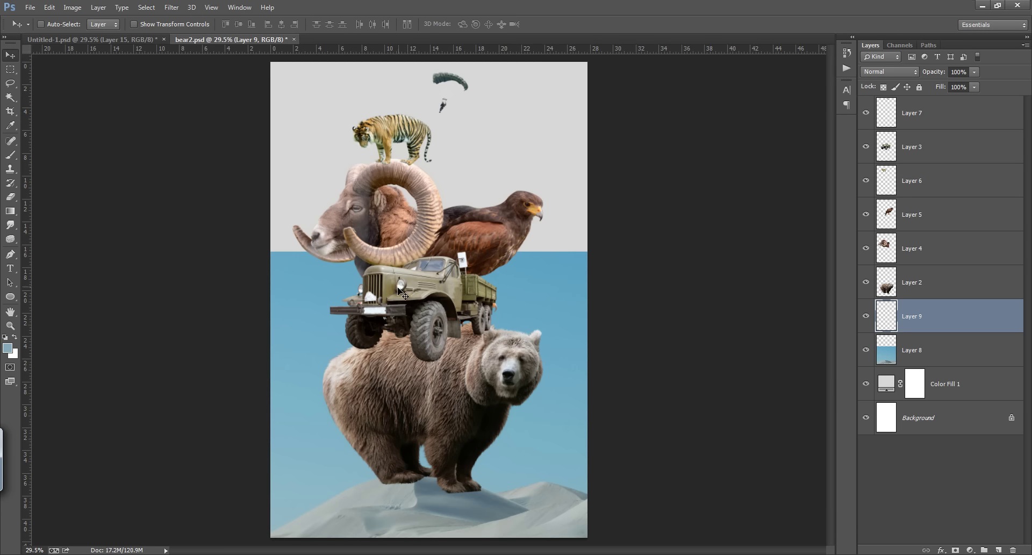
Step: Brush blue over the grey upper sky on Layer 9 and save bear2.psd
key("b")
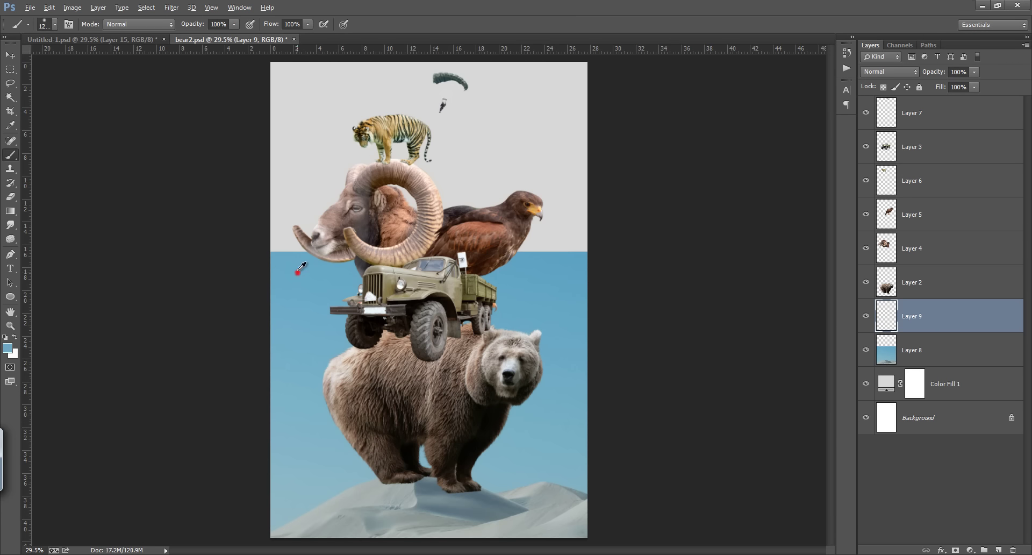
left_click_drag(300, 258, 310, 215)
mouse_move(300, 249)
left_mouse_down()
mouse_move(324, 122)
mouse_move(451, 215)
mouse_move(525, 249)
mouse_move(553, 249)
mouse_move(541, 111)
mouse_move(526, 91)
mouse_move(276, 92)
mouse_move(472, 126)
mouse_move(506, 184)
mouse_move(363, 97)
left_mouse_up()
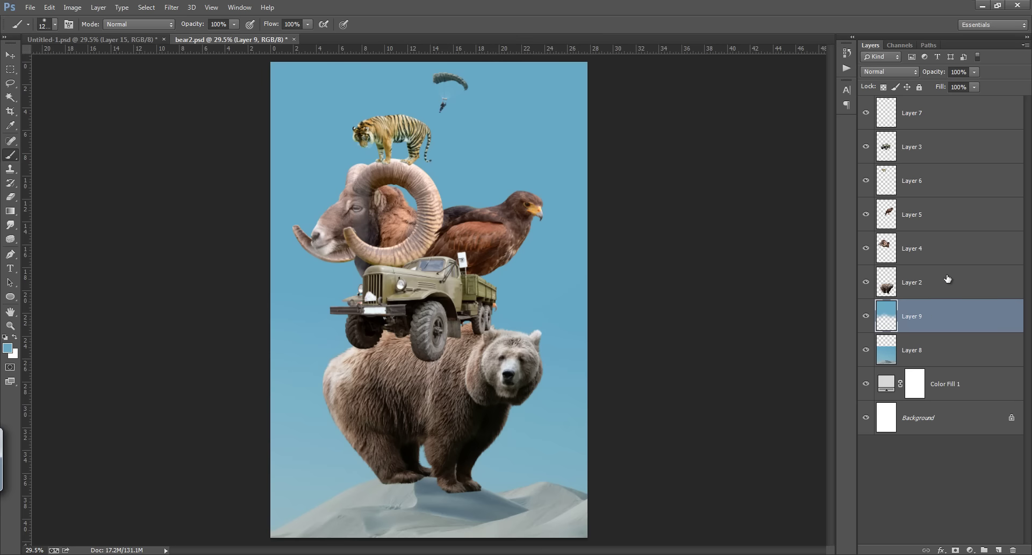
key("ctrl+s")
left_click(936, 282)
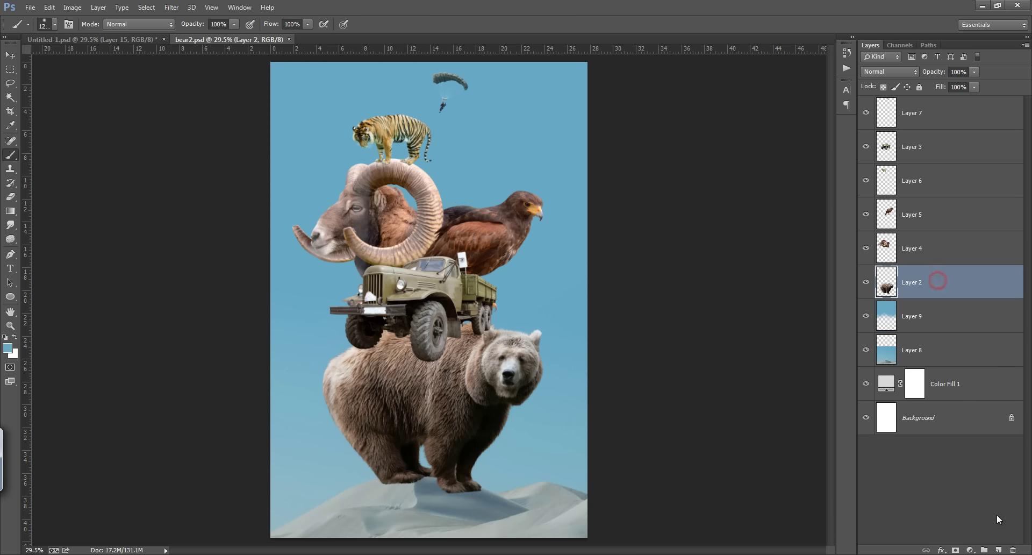
Step: Smudge fur strands down past the front paw's hard lower edge and between its toes
mouse_move(428, 471)
left_mouse_down()
mouse_move(495, 467)
mouse_move(490, 311)
left_mouse_up()
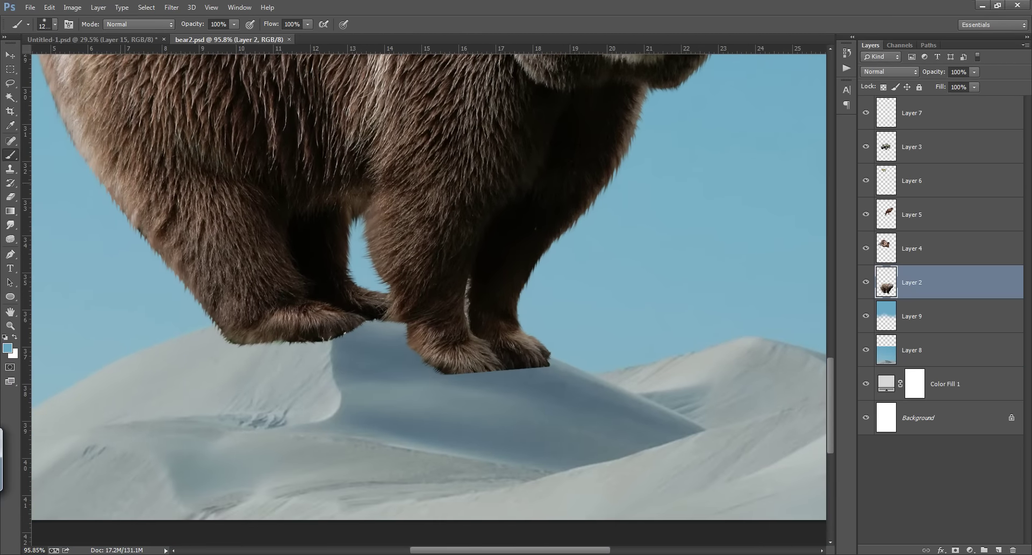
left_click(9, 225)
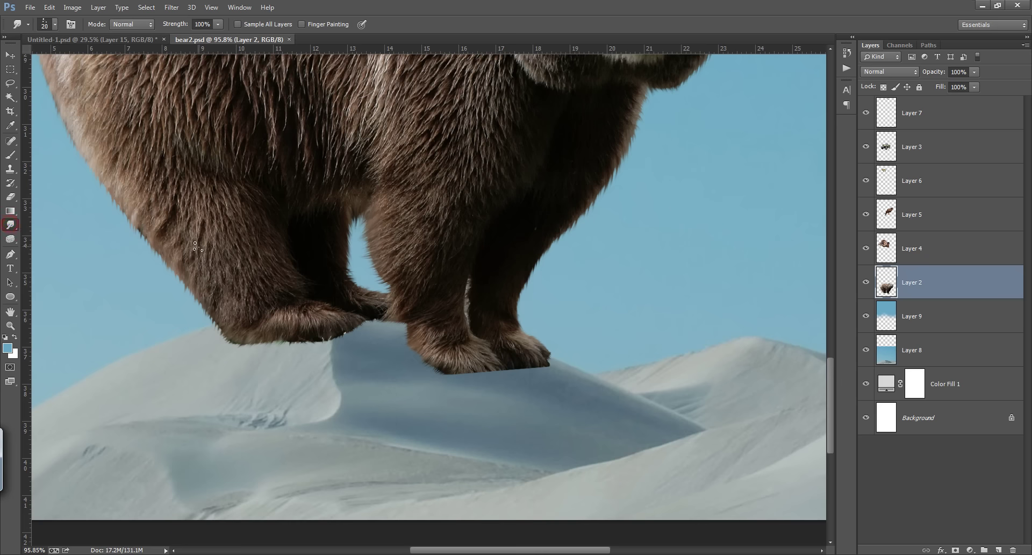
left_click(459, 368, "ctrl")
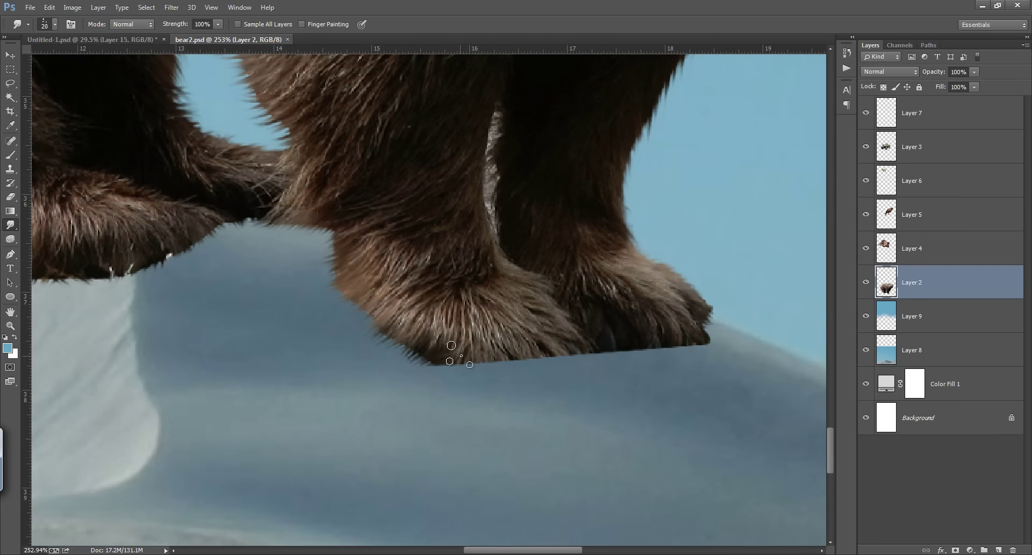
mouse_move(461, 355)
left_mouse_down()
mouse_move(453, 344)
mouse_move(503, 353)
left_mouse_up()
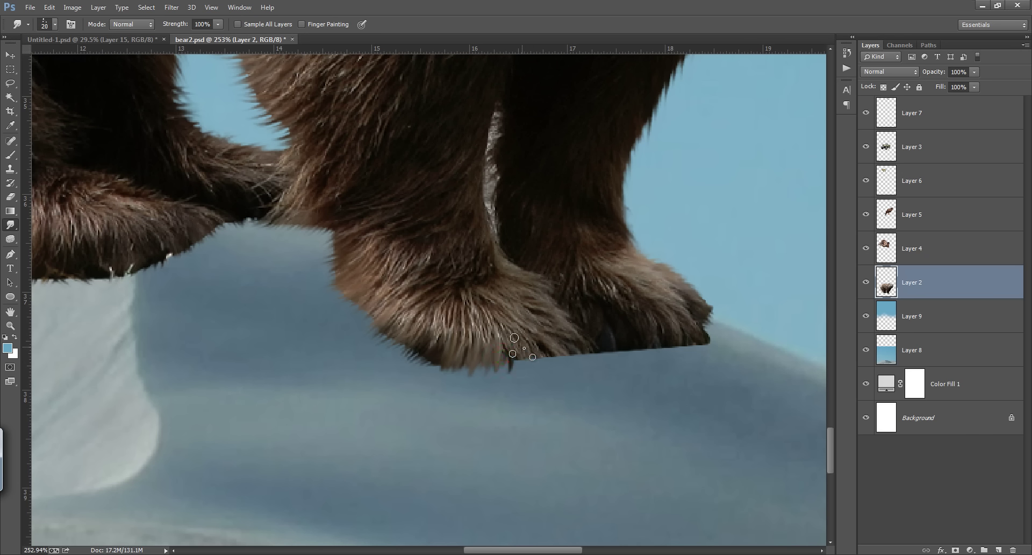
mouse_move(520, 350)
left_mouse_down()
mouse_move(517, 370)
mouse_move(590, 352)
mouse_move(574, 365)
mouse_move(539, 354)
left_mouse_up()
mouse_move(499, 320)
left_mouse_down()
mouse_move(496, 334)
mouse_move(467, 344)
left_mouse_up()
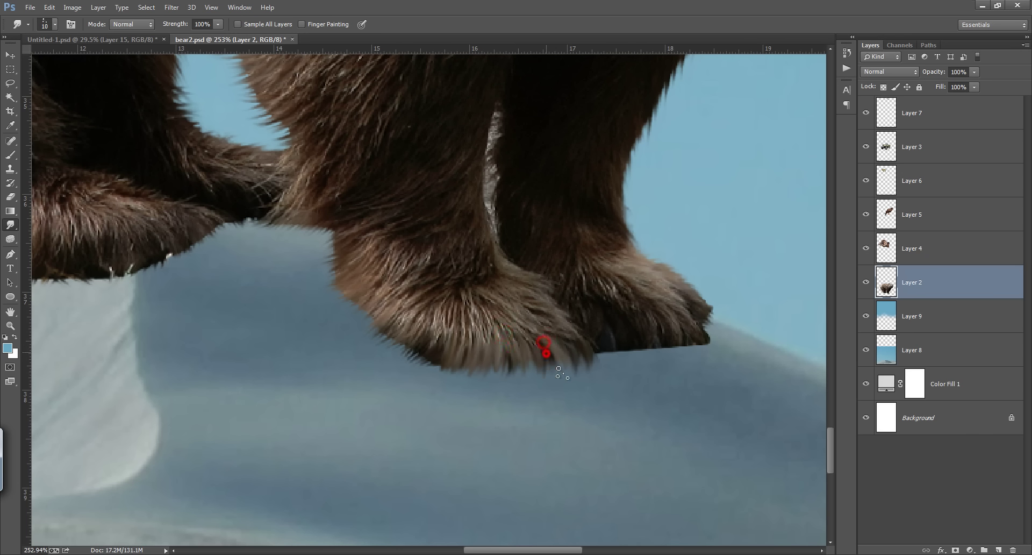
mouse_move(607, 335)
left_mouse_down()
mouse_move(608, 350)
mouse_move(695, 339)
mouse_move(710, 316)
mouse_move(686, 338)
mouse_move(695, 343)
left_mouse_up()
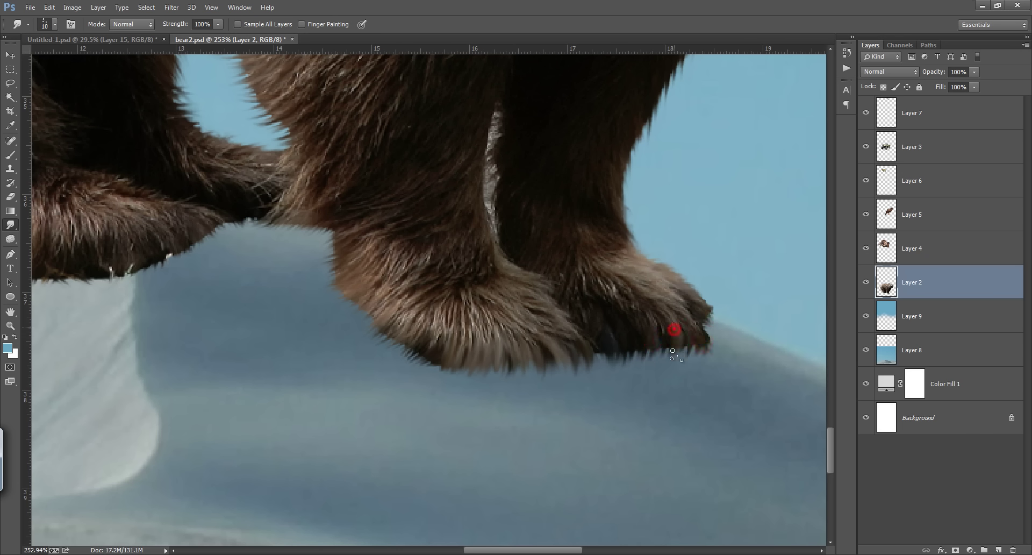
left_click_drag(654, 358, 601, 347)
Step: Smudge the other paws' lower edges into soft fur strands
left_click_drag(243, 295, 471, 263)
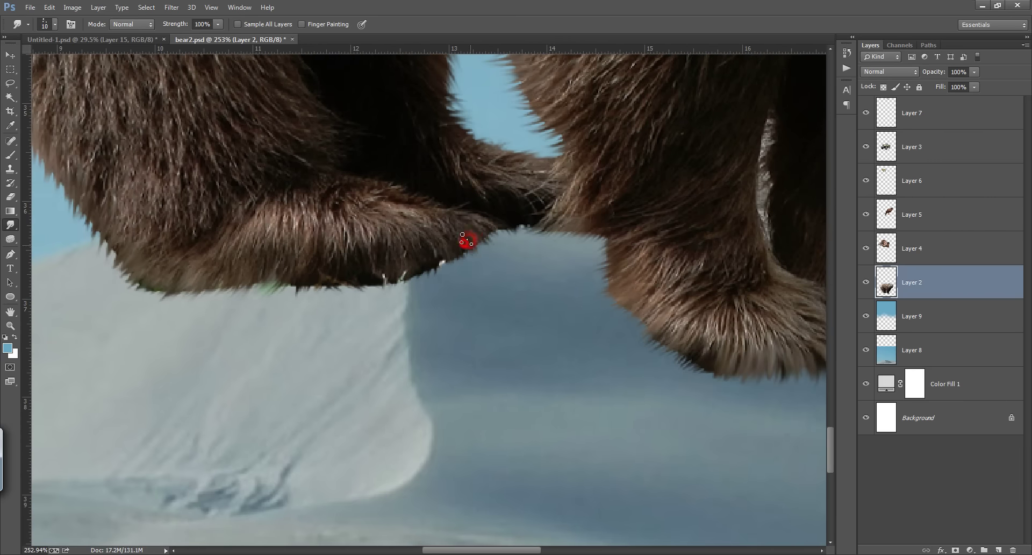
left_click_drag(467, 240, 465, 237)
mouse_move(453, 248)
left_mouse_down()
mouse_move(355, 285)
mouse_move(281, 282)
left_mouse_up()
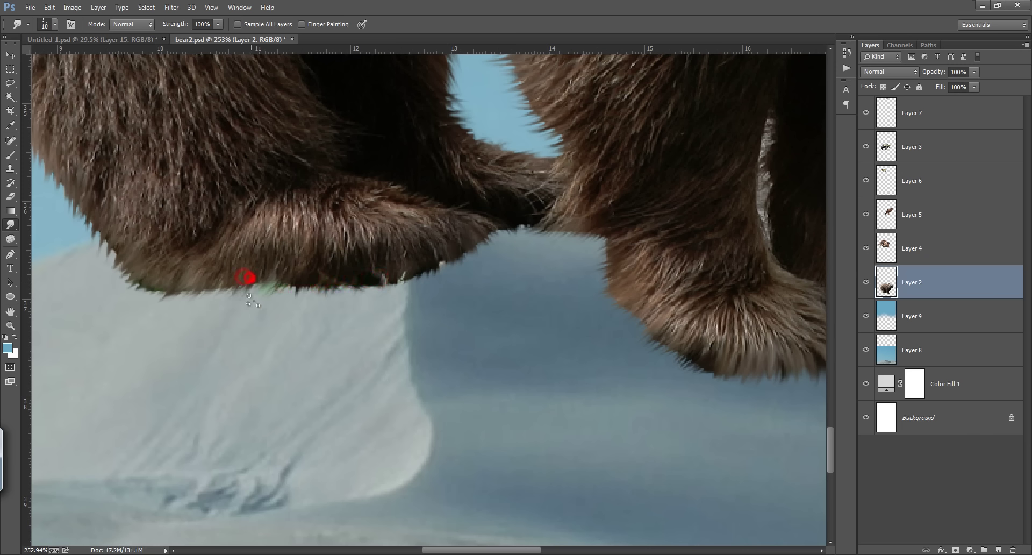
mouse_move(442, 263)
left_mouse_down()
mouse_move(461, 237)
mouse_move(491, 228)
left_mouse_up()
key("ctrl+0")
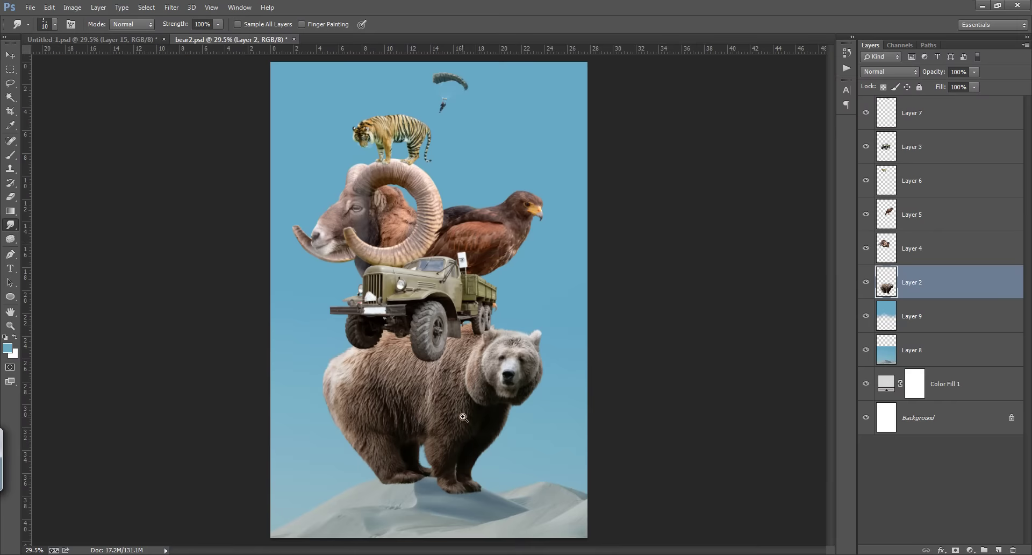
Step: Zoom in on the paws and choose a soft round brush at 25 px
left_click(399, 471)
left_click_drag(492, 468, 442, 300)
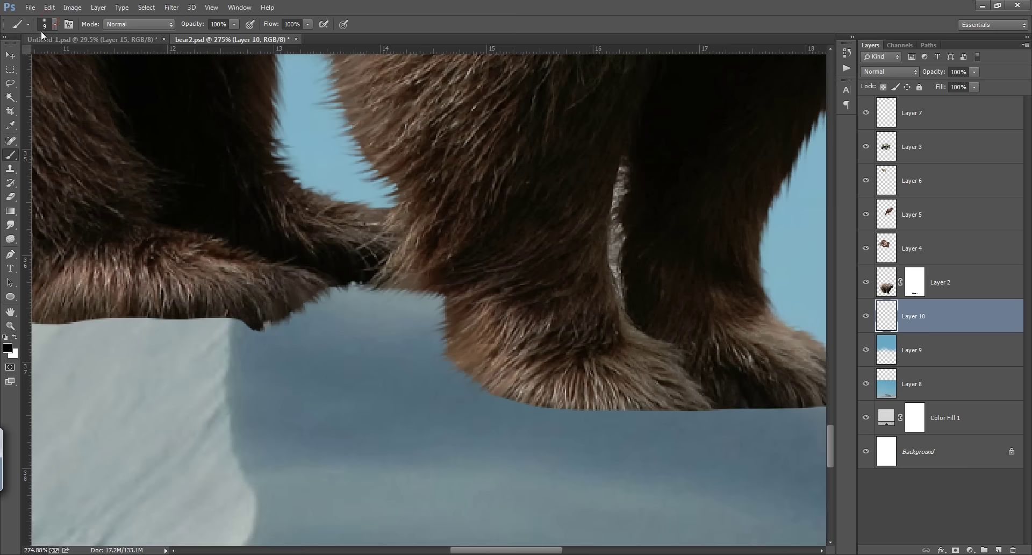
left_click(48, 24)
left_click_drag(406, 169, 405, 405)
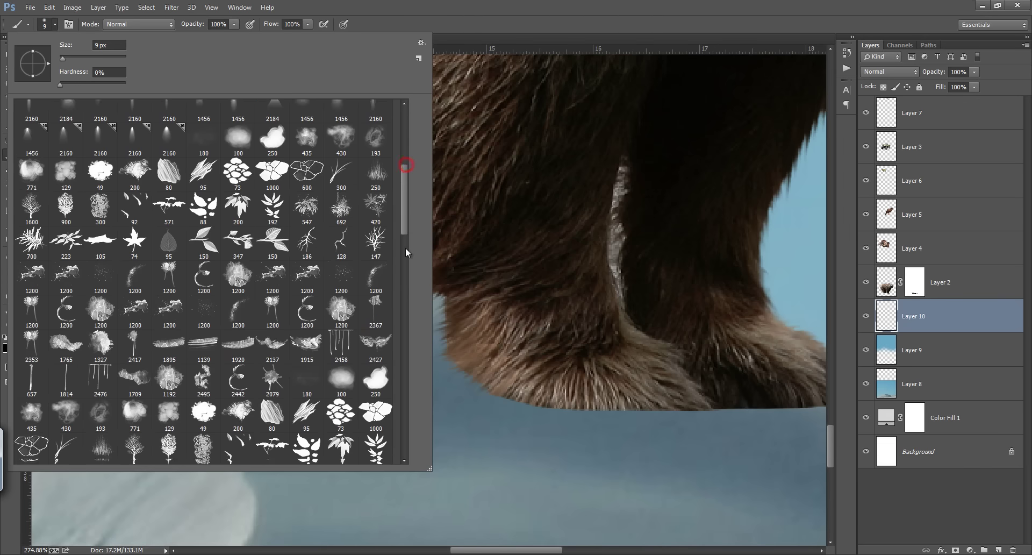
scroll(405, 400, "down", 1)
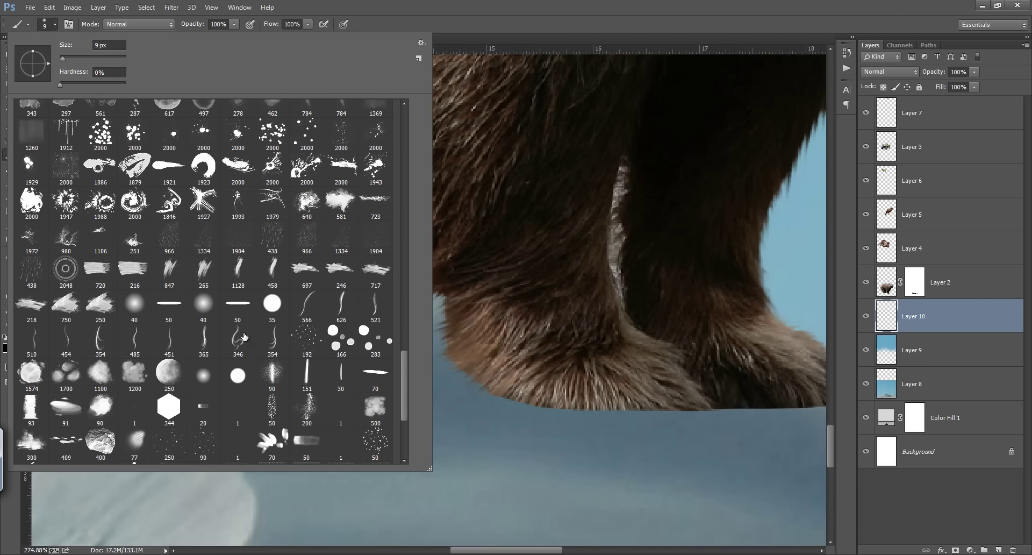
left_click(201, 301)
left_click(485, 22)
key("bracketleft")
key("bracketleft")
key("bracketleft")
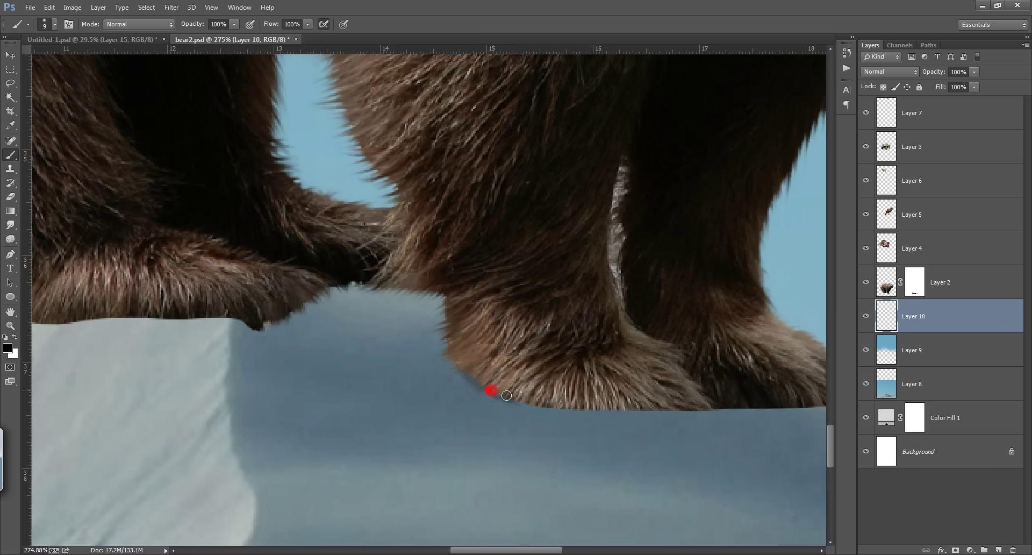
Step: Paint a black contact shadow along the front paw's underside and the right paw's lower edge
left_click_drag(498, 388, 520, 401)
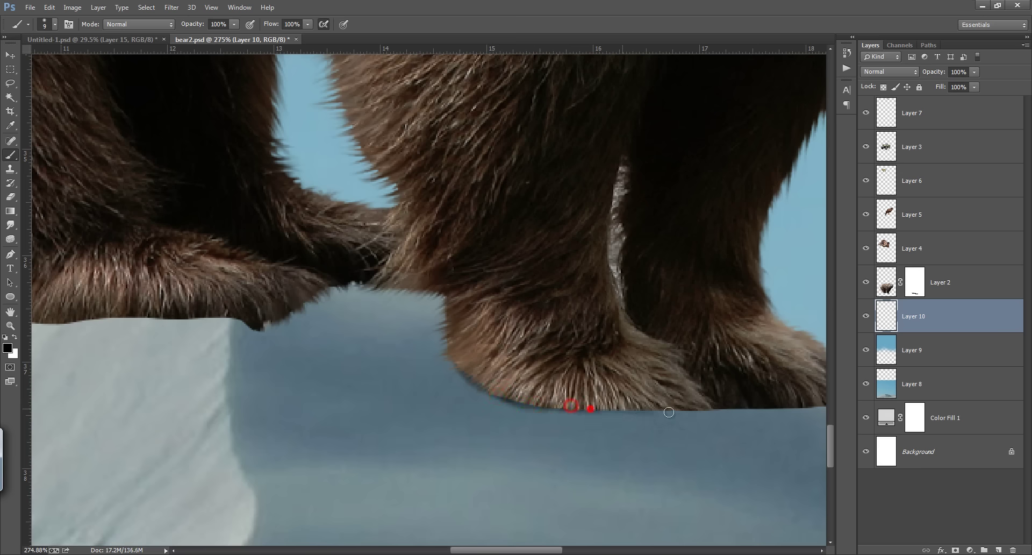
mouse_move(651, 410)
left_mouse_down()
mouse_move(681, 410)
mouse_move(506, 415)
left_mouse_up()
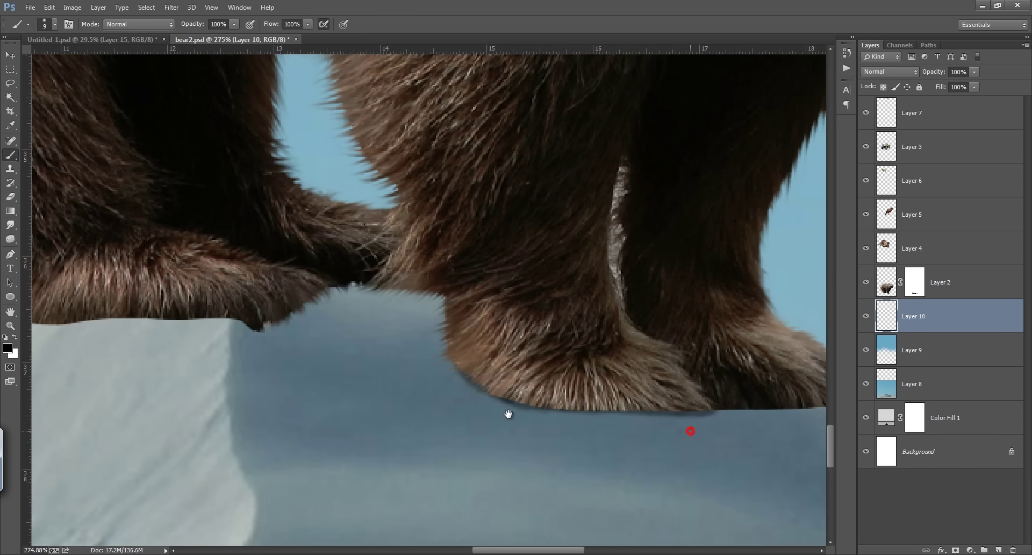
left_click(525, 392)
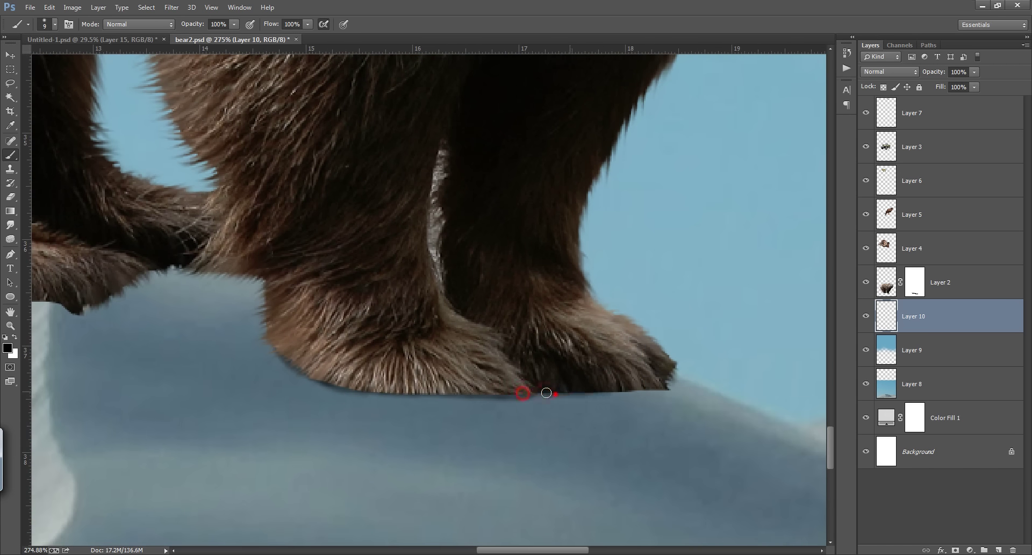
mouse_move(608, 394)
left_mouse_down()
mouse_move(680, 383)
mouse_move(726, 401)
left_mouse_up()
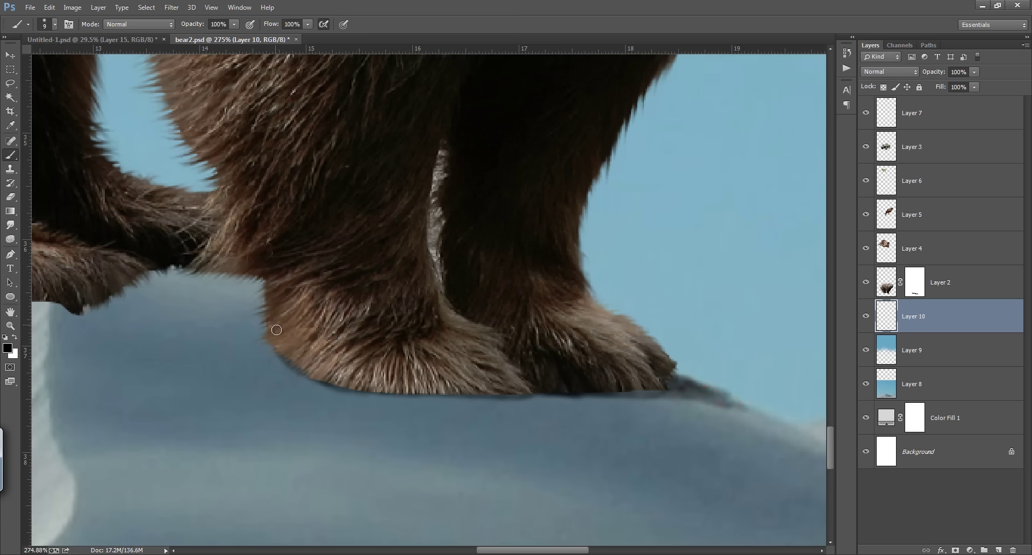
Step: Paint the contact shadow along the left paws where fur meets snow, around the paw tip
left_click_drag(236, 296, 523, 306)
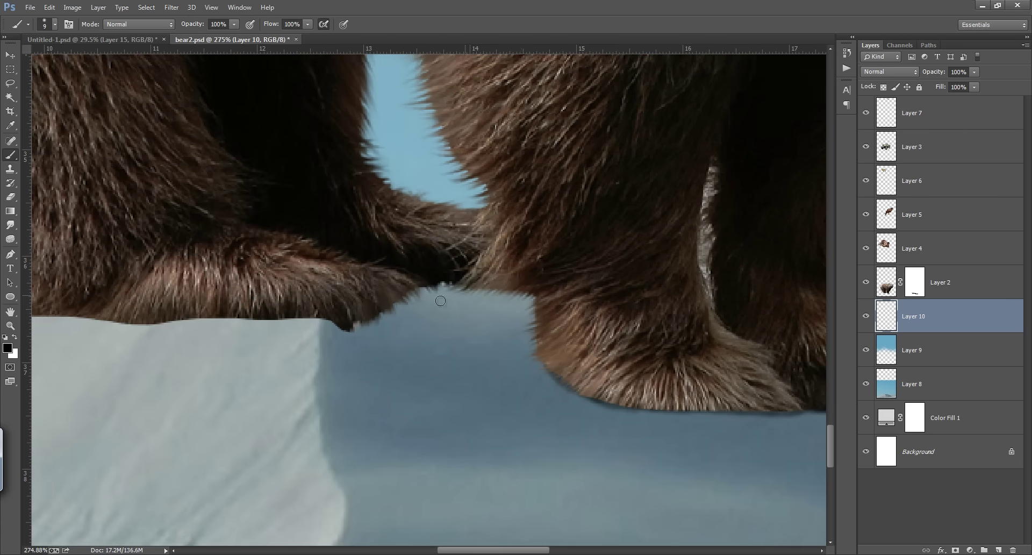
left_click_drag(357, 320, 532, 332)
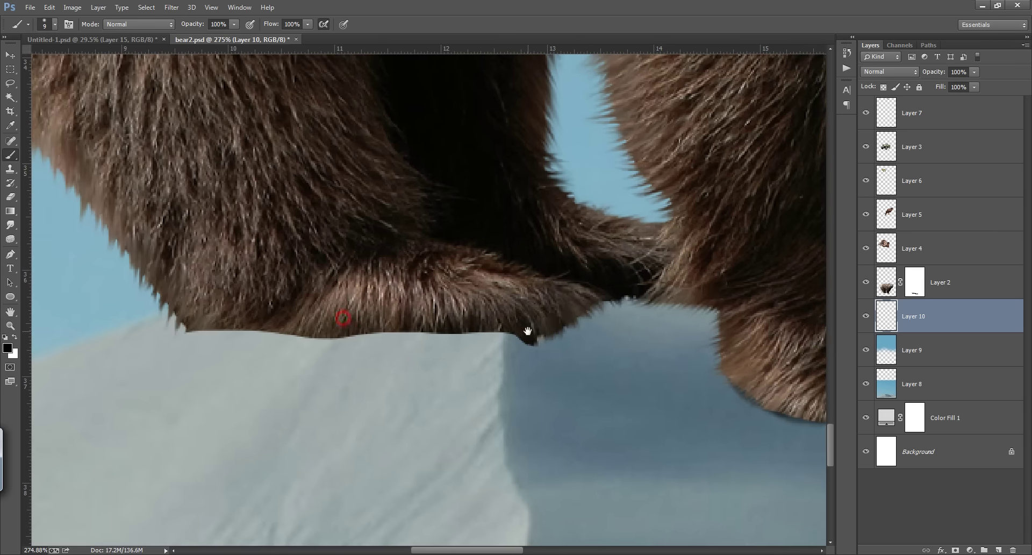
left_click_drag(224, 335, 378, 330)
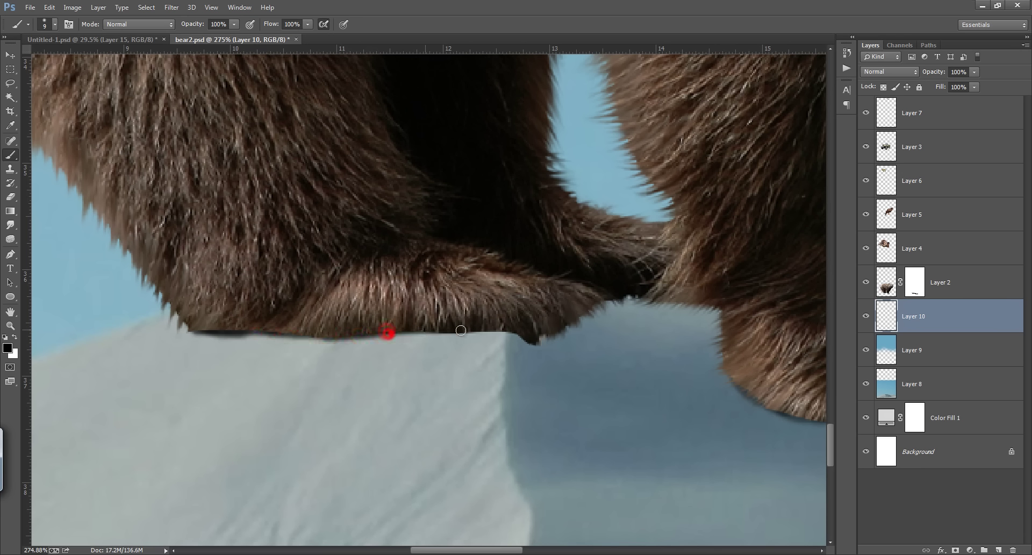
mouse_move(440, 328)
left_mouse_down()
mouse_move(513, 330)
mouse_move(529, 348)
left_mouse_up()
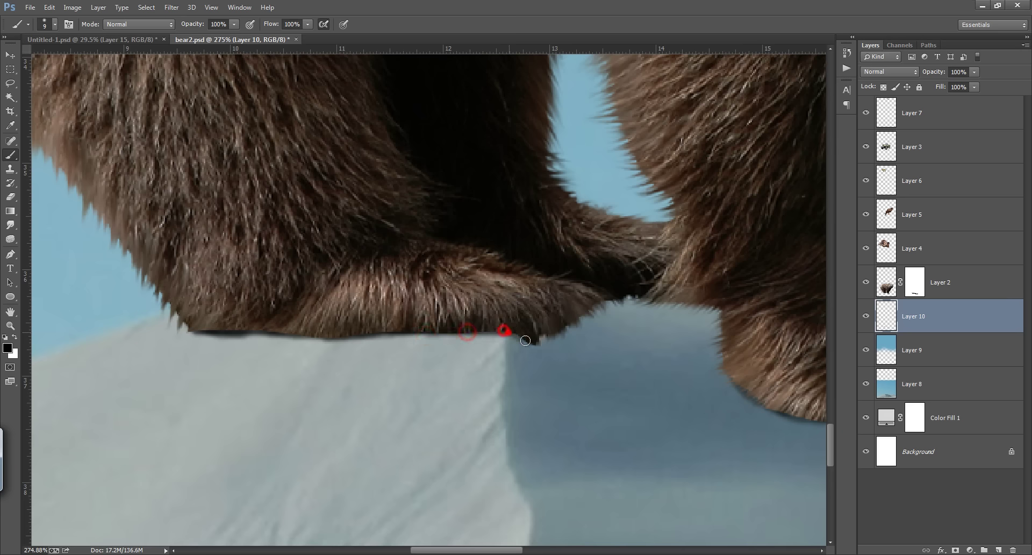
left_click_drag(588, 322, 647, 296)
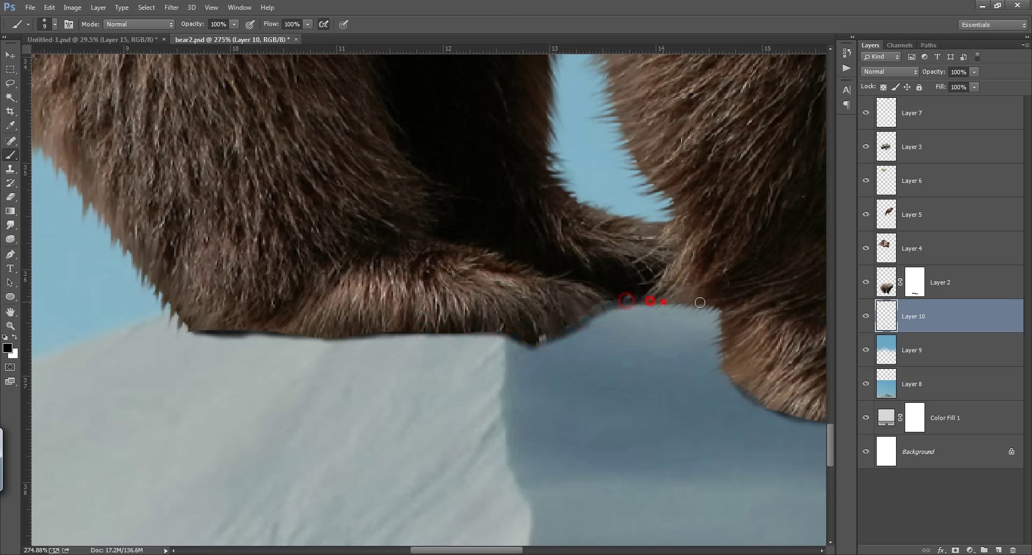
Step: Zoom in to about 143% on the bear's feet resting on the dune
key("ctrl+0")
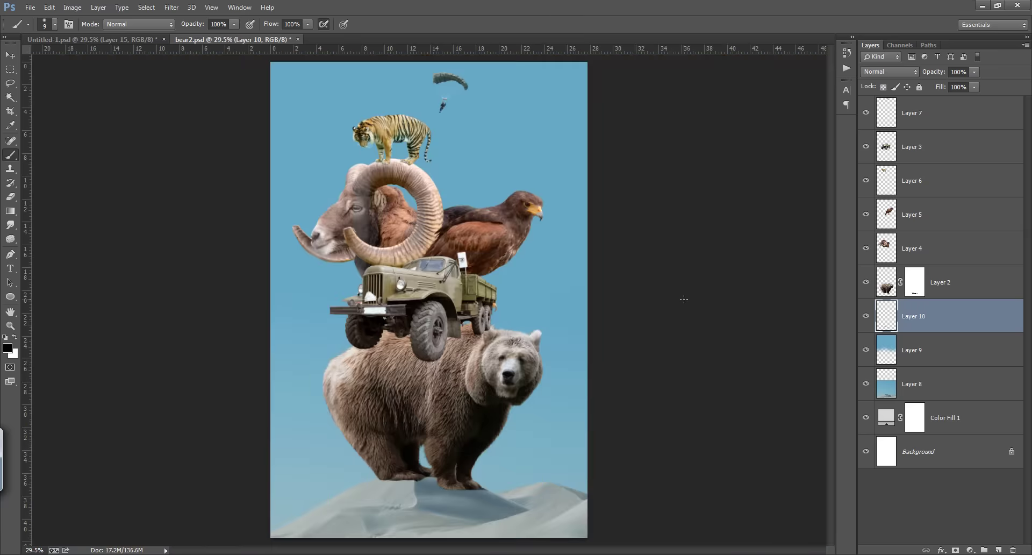
left_click_drag(413, 452, 418, 467)
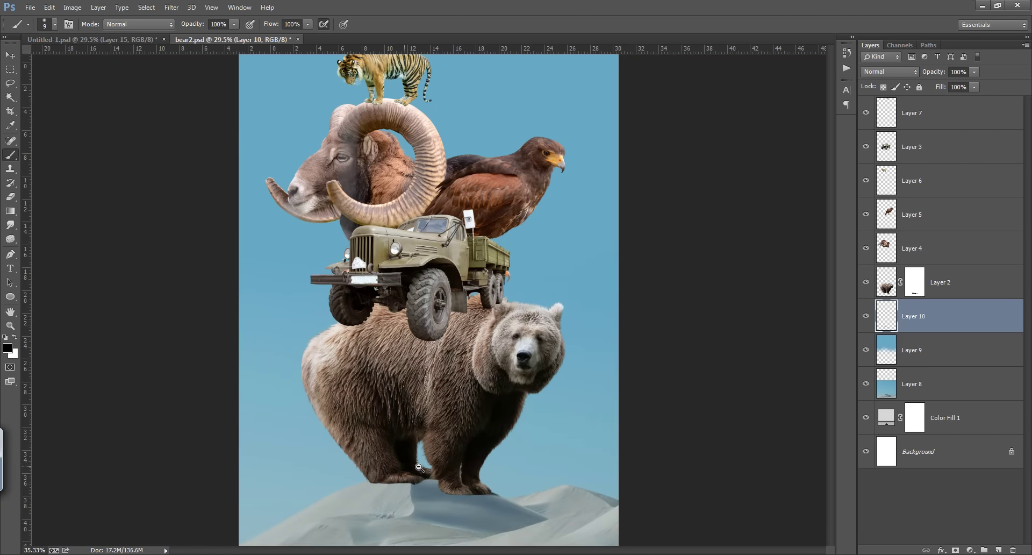
mouse_move(419, 467)
left_mouse_down()
mouse_move(468, 469)
mouse_move(479, 368)
left_mouse_up()
left_click_drag(426, 405, 461, 373)
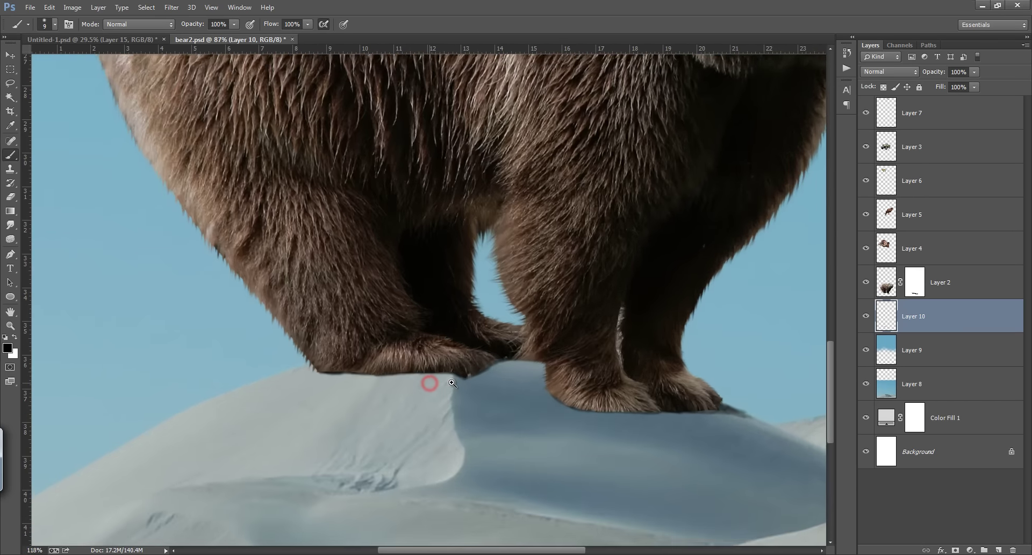
left_click_drag(433, 383, 512, 364)
Step: Add empty Layer 11 above the bear and Layer 12 above the shadow Layer 10
left_click(975, 288)
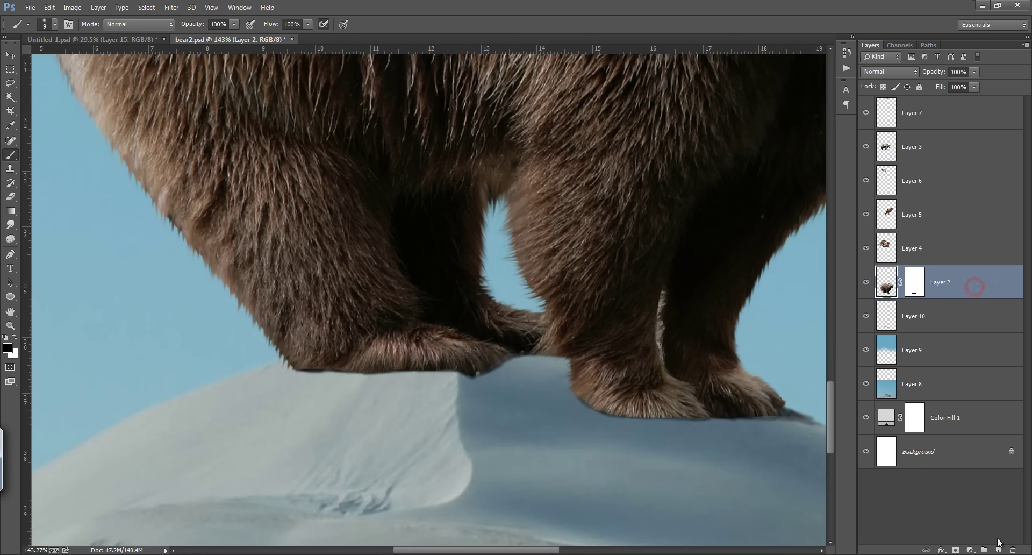
left_click(999, 549)
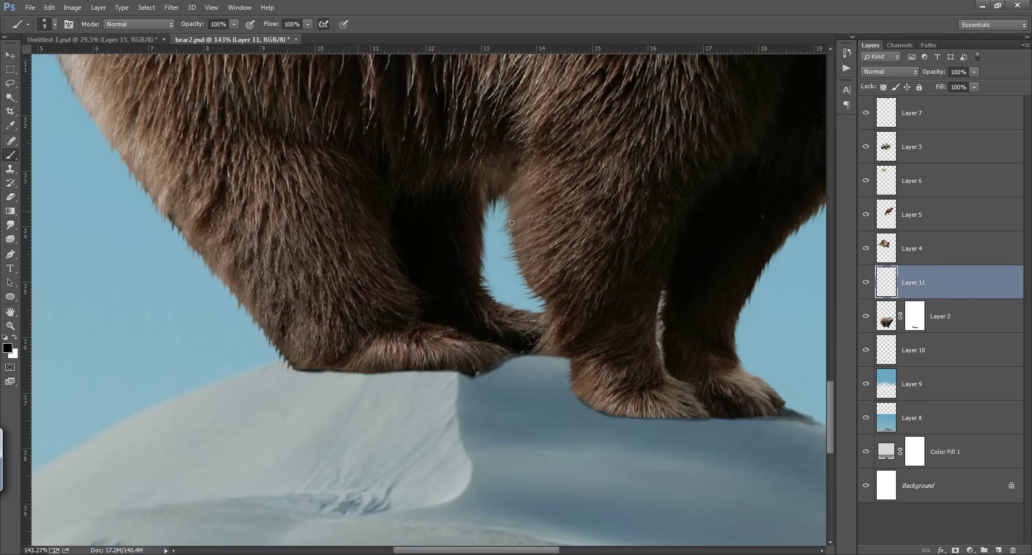
left_click(950, 350)
left_click(1000, 549)
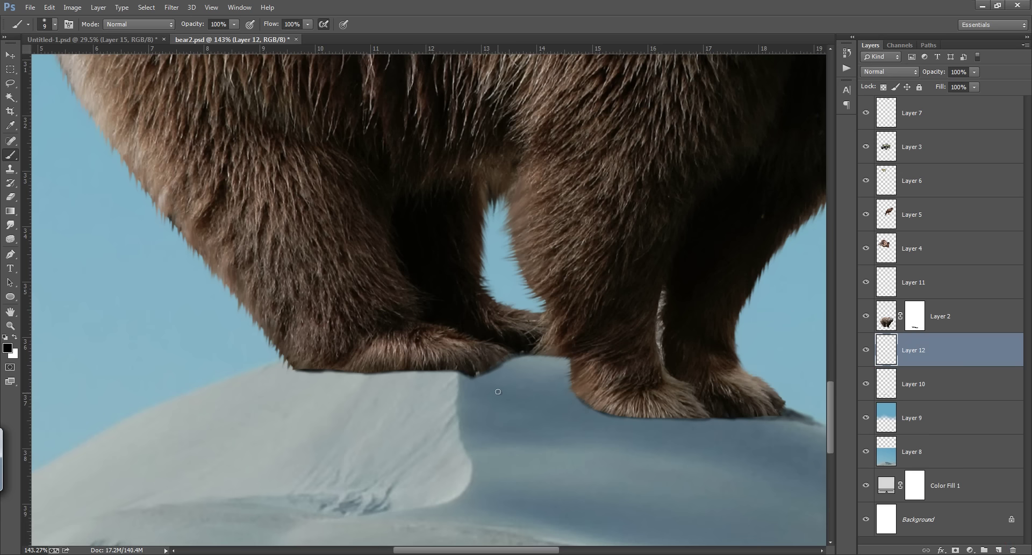
Step: Size the brush down and dab shadow along the left paw's bottom edge
key("bracketright")
key("bracketright")
key("bracketright")
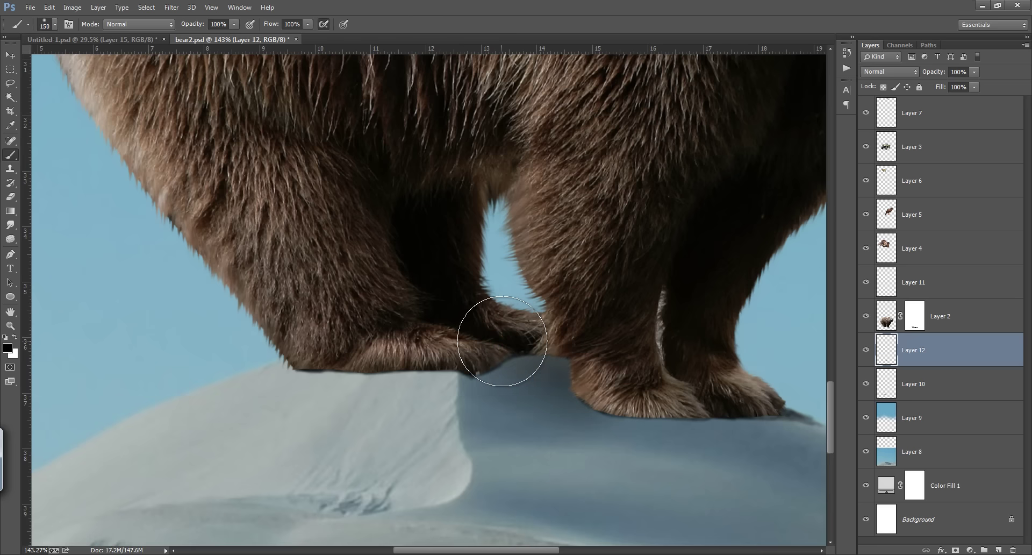
key("bracketleft")
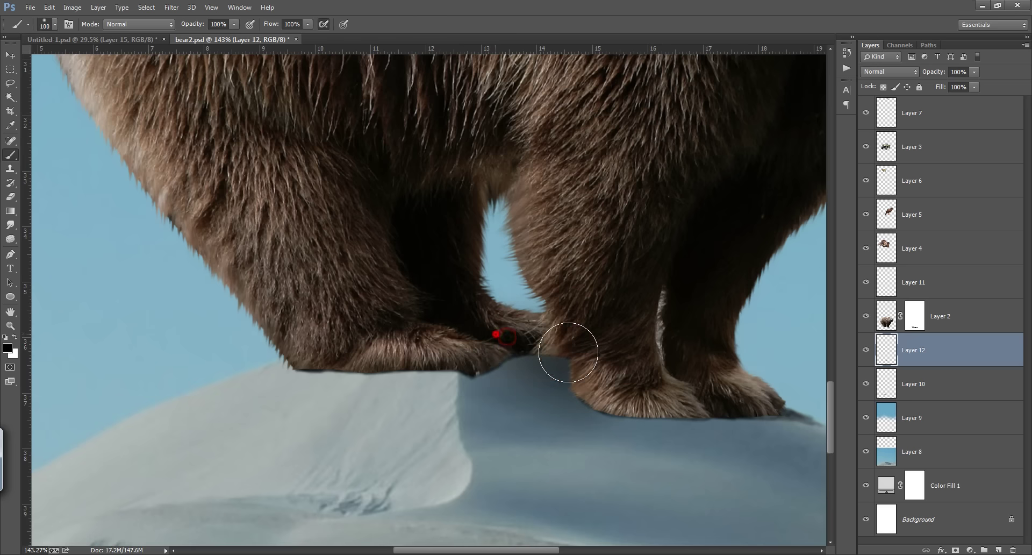
key("bracketleft")
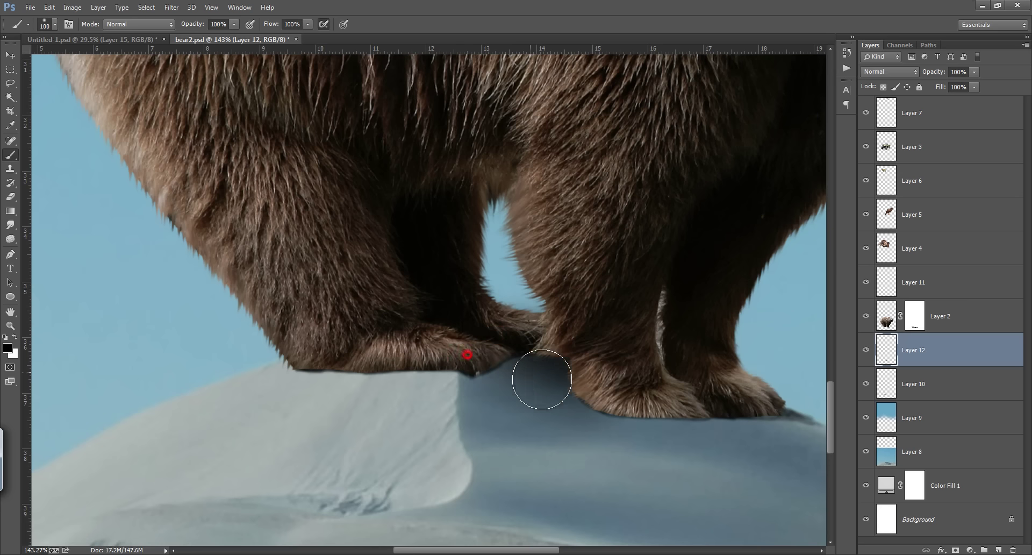
key("bracketleft")
key("bracketleft")
key("bracketleft")
left_click(299, 357)
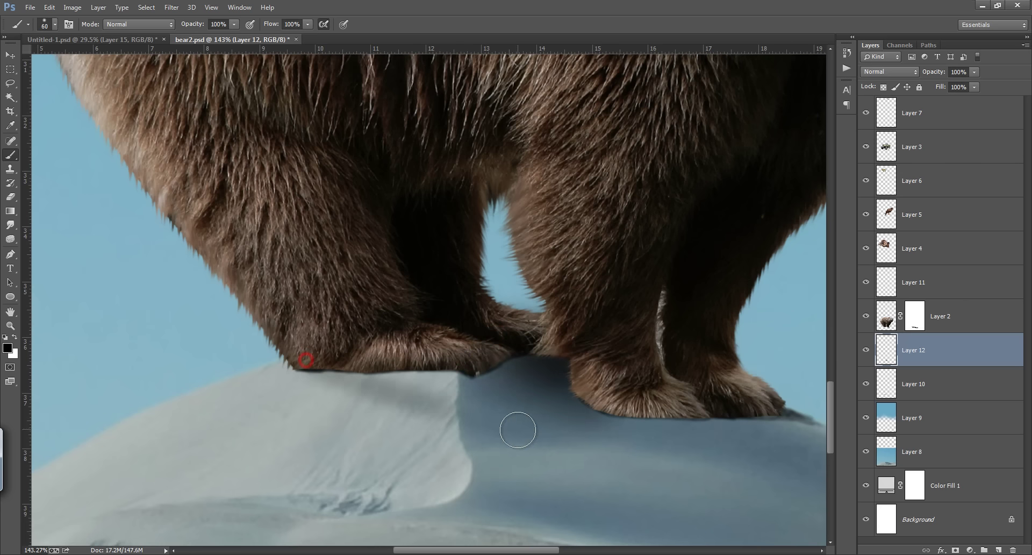
key("bracketleft")
left_click(334, 355)
left_click(378, 352)
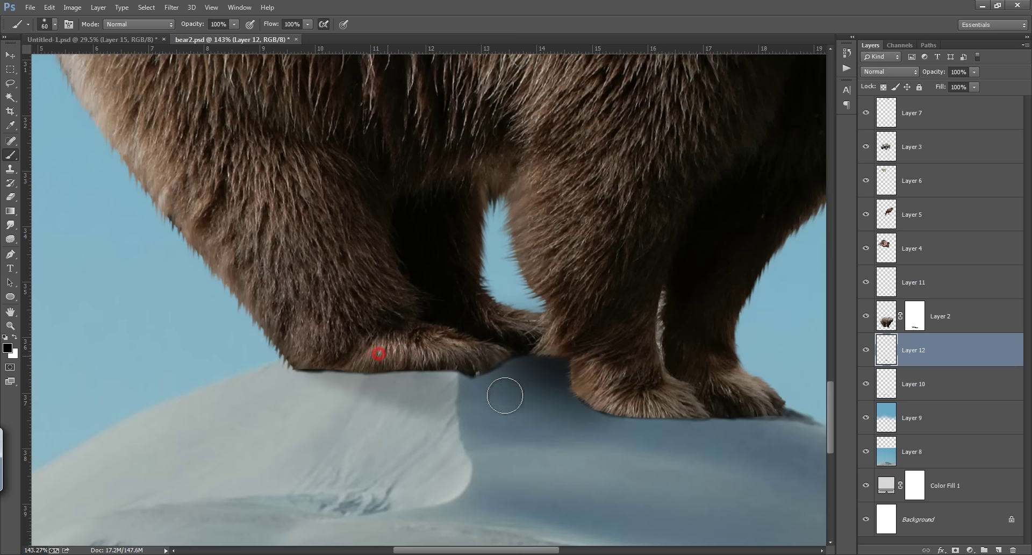
left_click(305, 357)
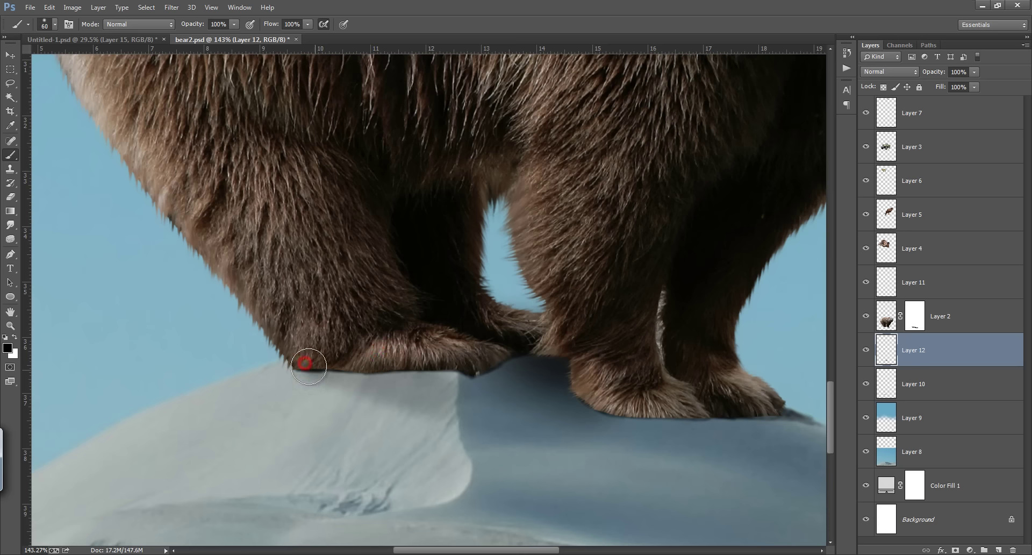
left_click_drag(331, 371, 380, 379)
left_click(345, 361)
left_click(386, 365)
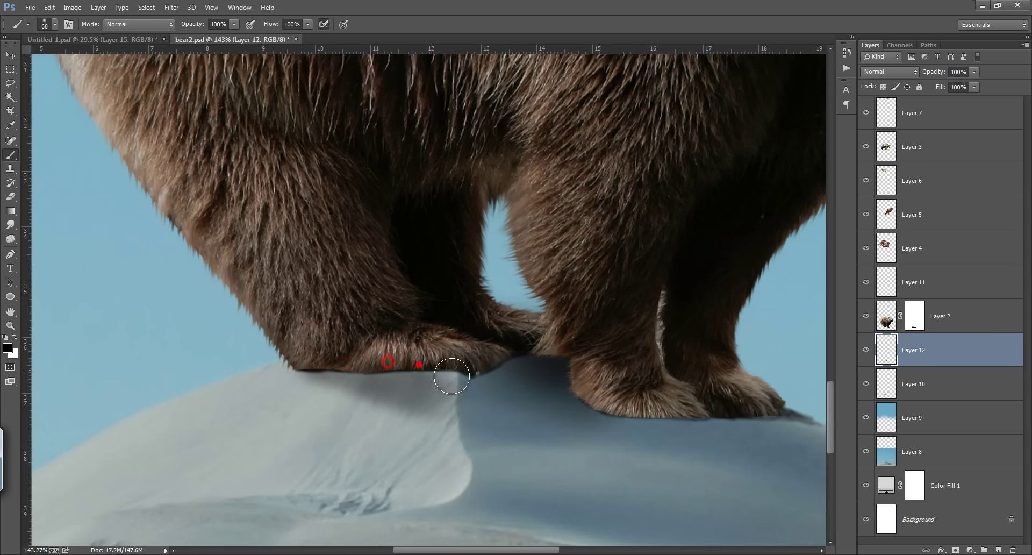
left_click(420, 366)
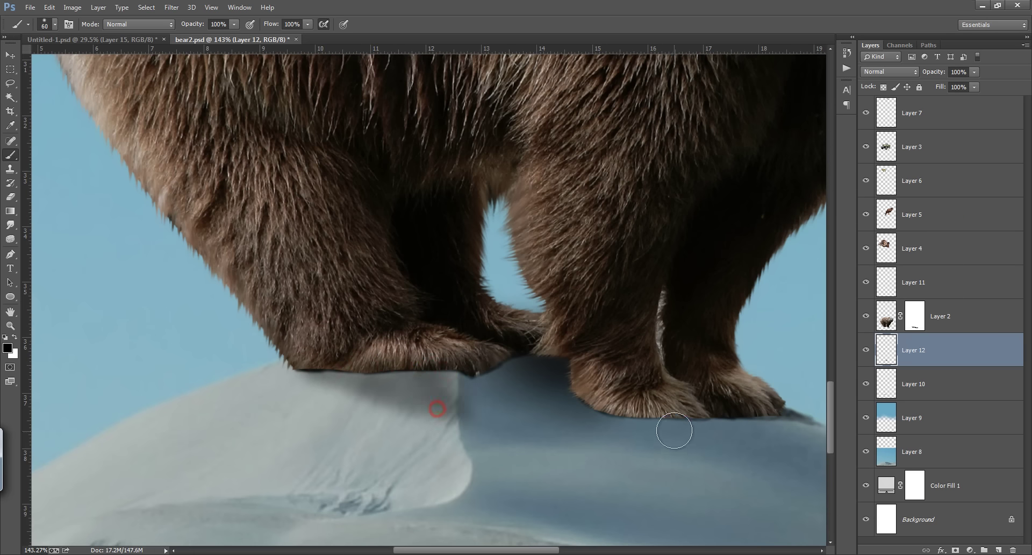
Step: Paint shadow dabs under the left and right paws and across the snow slope
left_click_drag(645, 445, 475, 357)
left_click(279, 297)
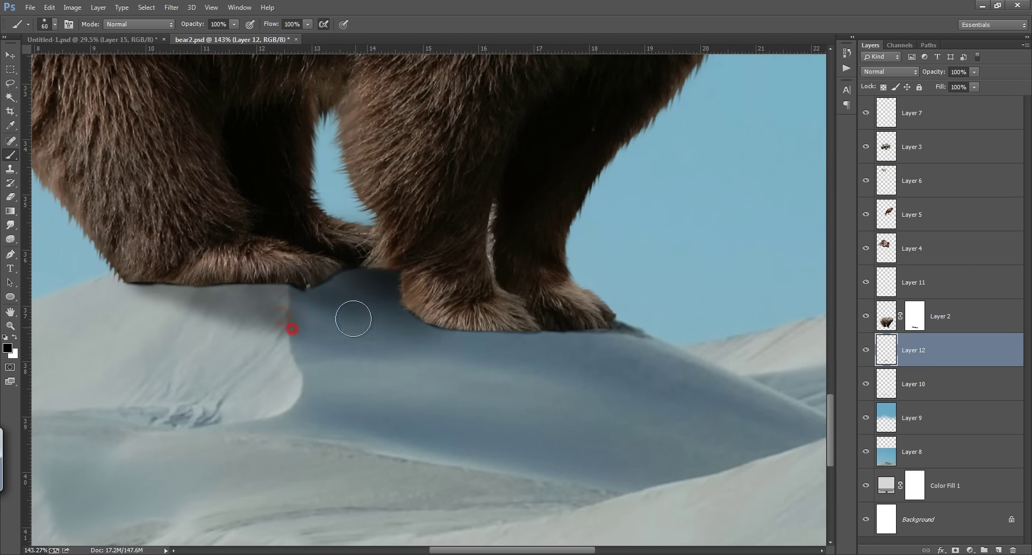
key("bracketright")
key("bracketright")
left_click(316, 320)
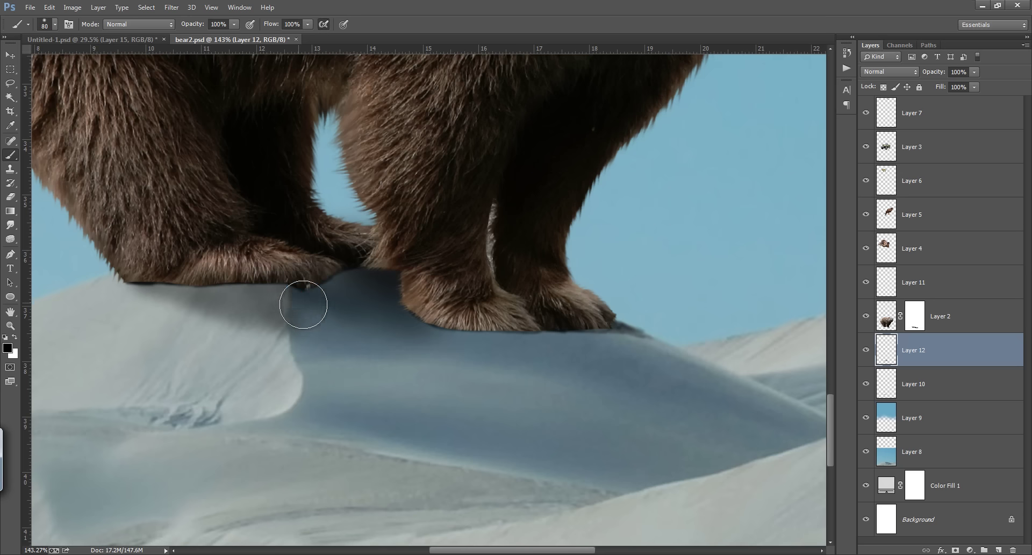
left_click(320, 300)
left_click(318, 312)
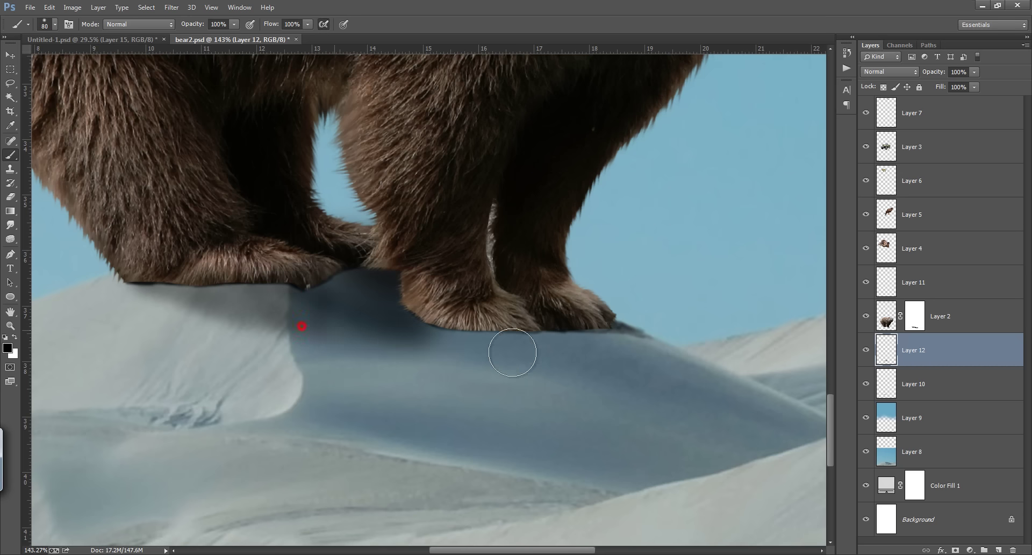
left_click(401, 329)
left_click(447, 331)
left_click(568, 340)
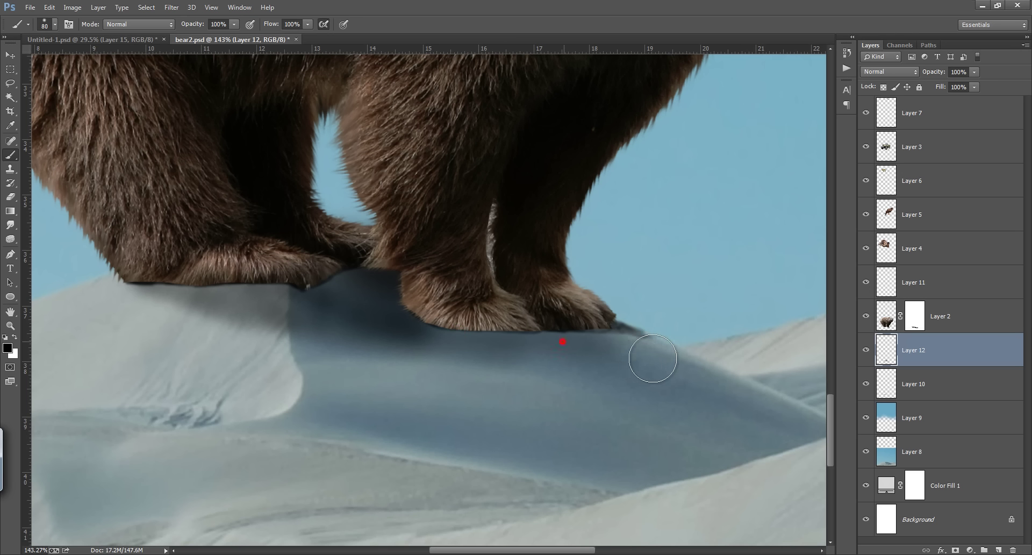
key("bracketleft")
key("bracketleft")
key("bracketleft")
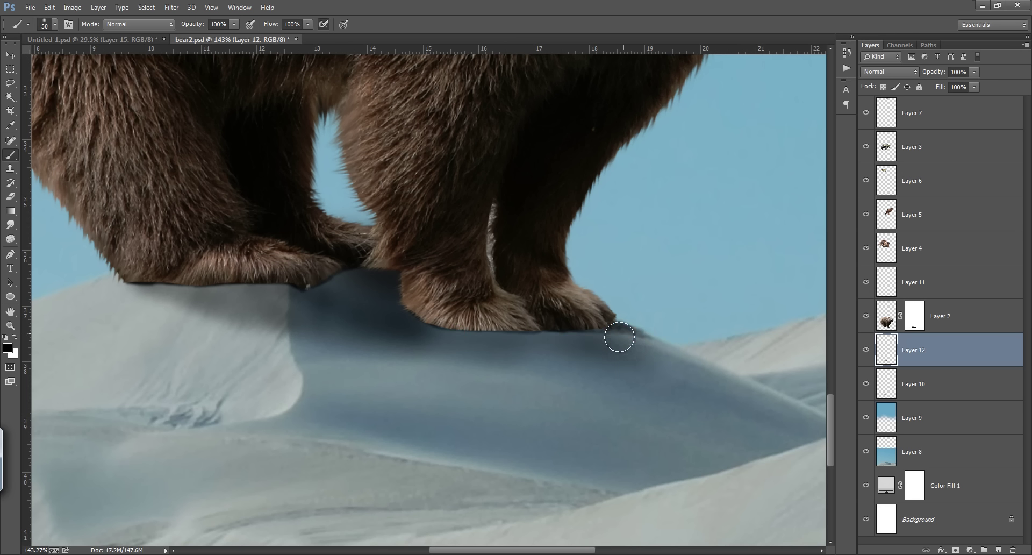
left_click(492, 330)
left_click(431, 329)
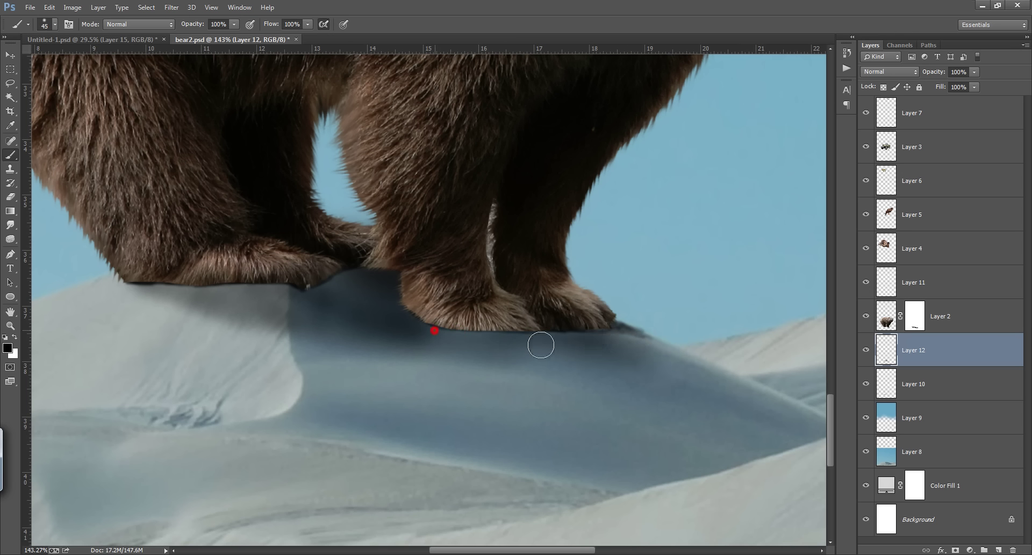
left_click(396, 339)
left_click(324, 341)
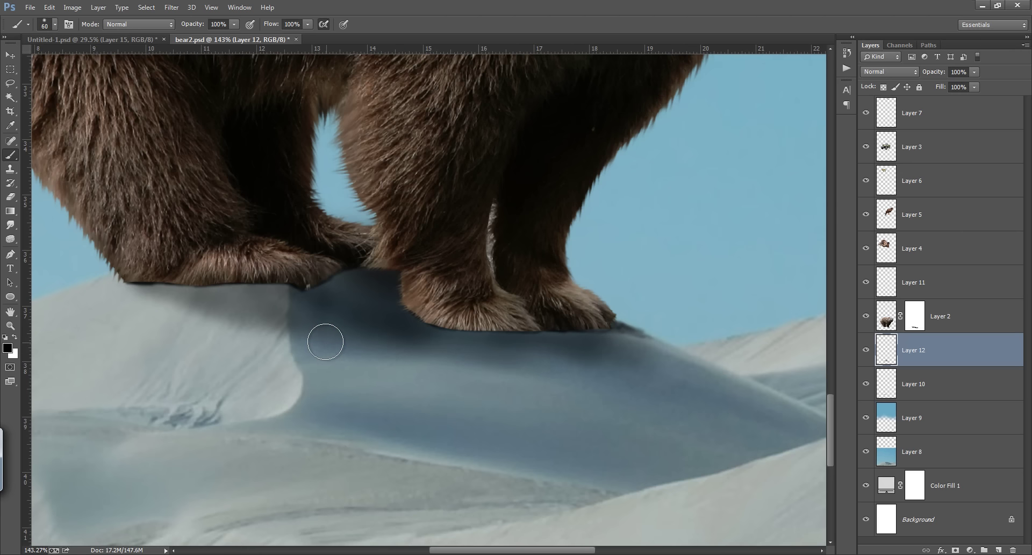
Step: Deepen the shadow beneath the paws and extend it along the snow ridge to the right
key("bracketright")
left_click(488, 363)
left_click(398, 342)
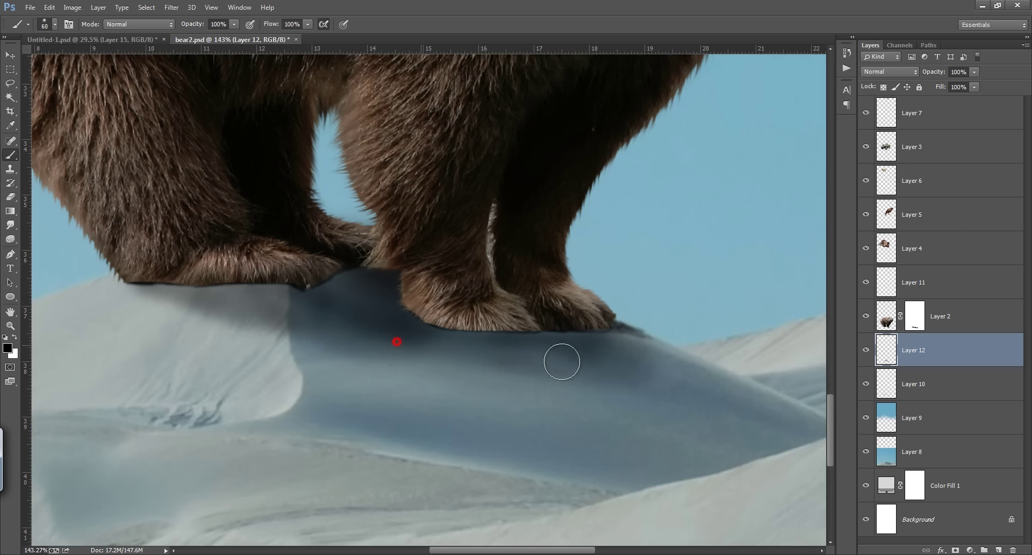
left_click(591, 362)
left_click(468, 338)
left_click(618, 347)
key("bracketleft")
key("bracketleft")
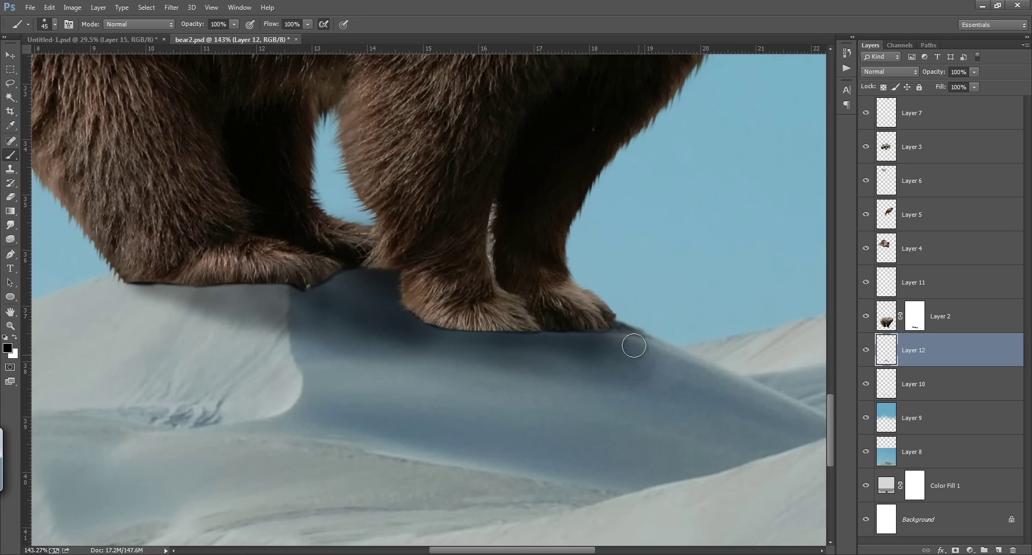
key("bracketleft")
mouse_move(695, 364)
left_mouse_down()
mouse_move(629, 340)
mouse_move(734, 383)
left_mouse_up()
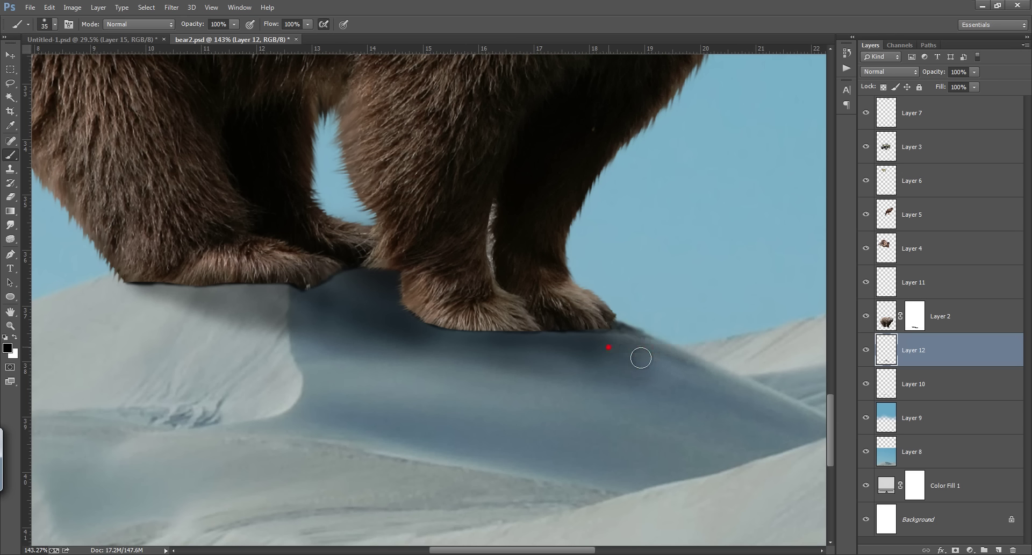
left_click_drag(630, 341, 749, 393)
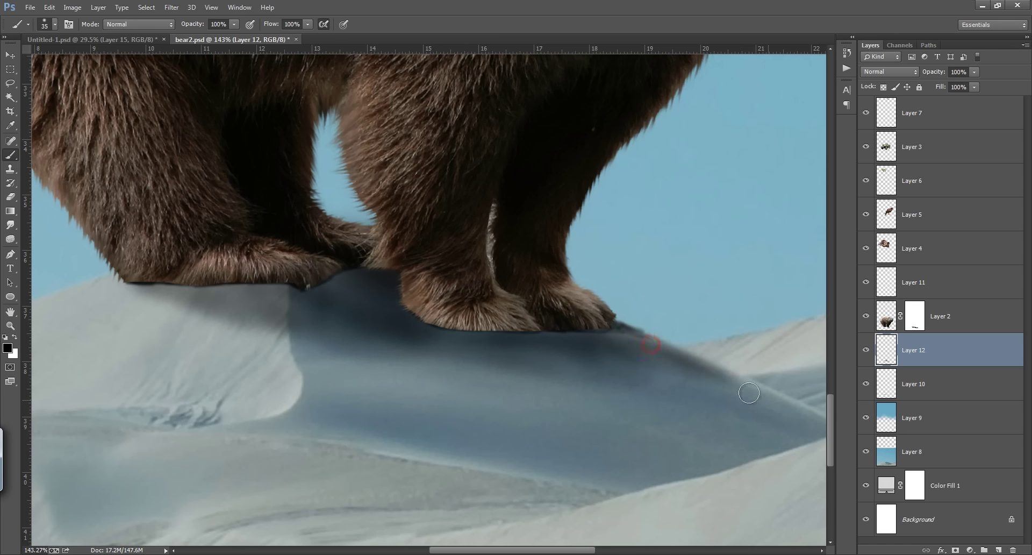
left_click_drag(624, 334, 747, 387)
Step: Soften the paw-shadow layer with a Gaussian Blur of about 30 pixels radius
key("ctrl+0")
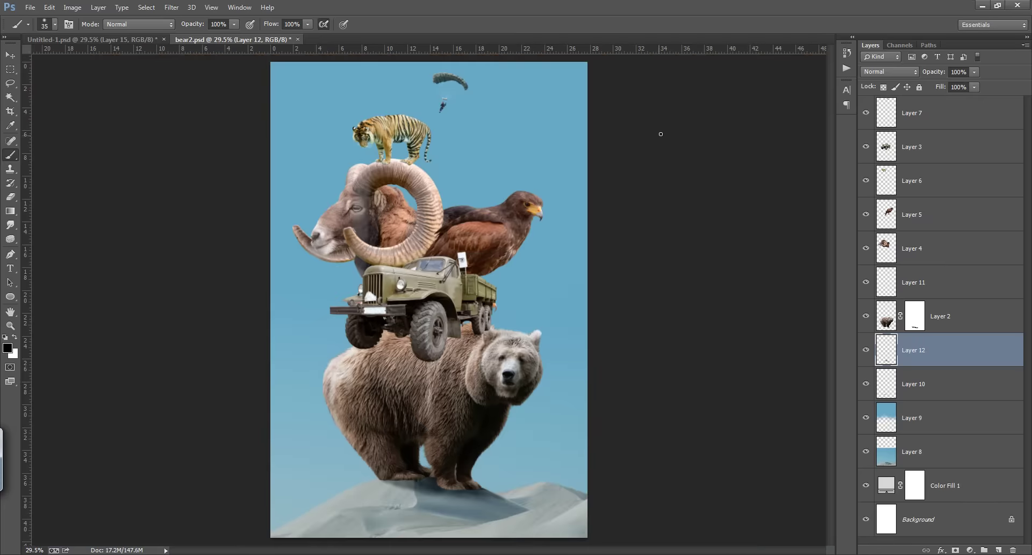
left_click(866, 350)
left_click(172, 7)
left_click(185, 160)
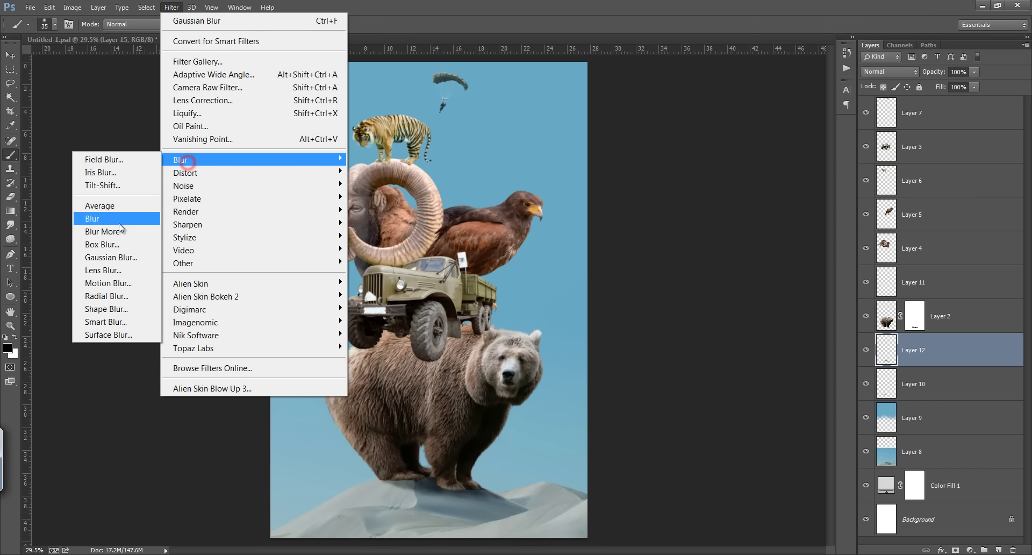
left_click(110, 256)
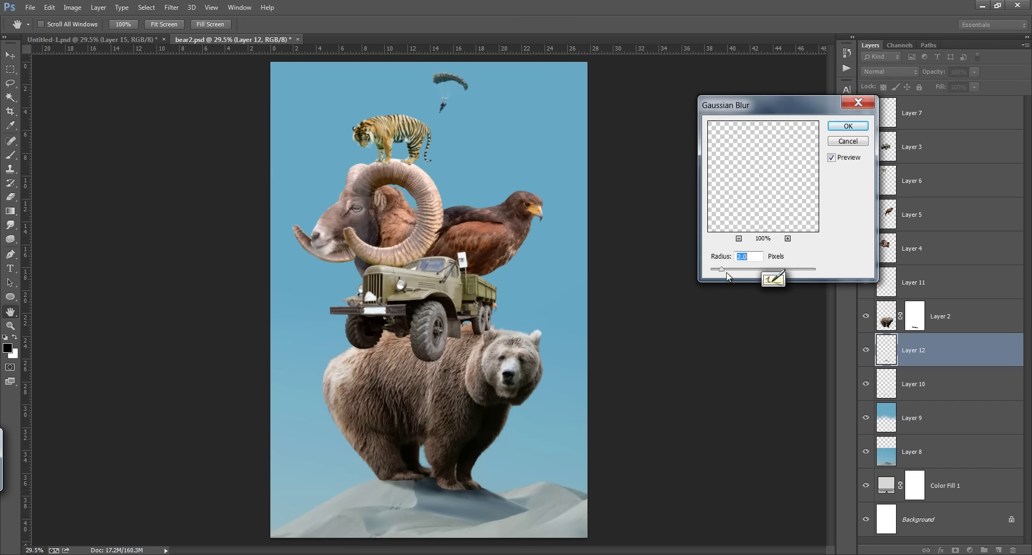
left_click_drag(722, 268, 763, 269)
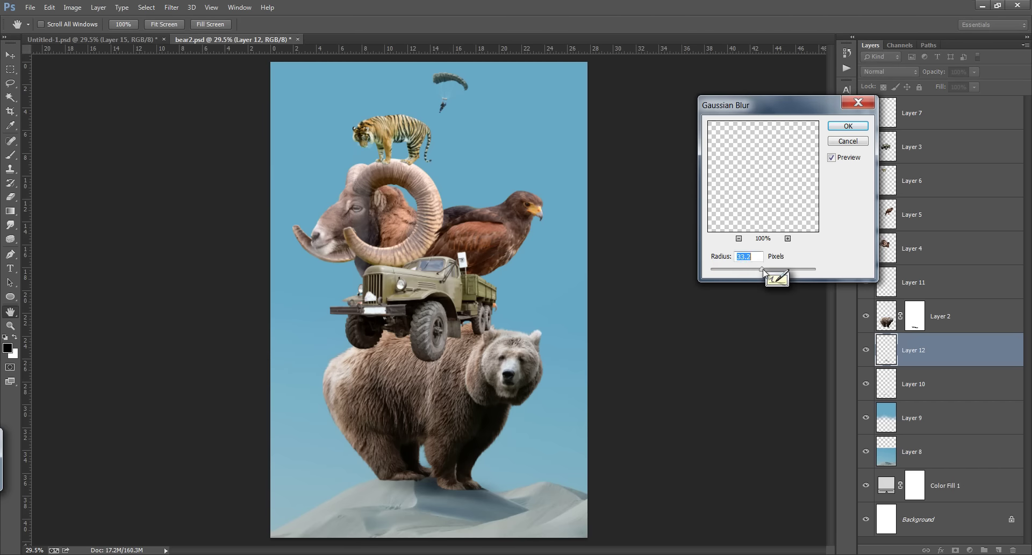
left_click(848, 126)
key("b")
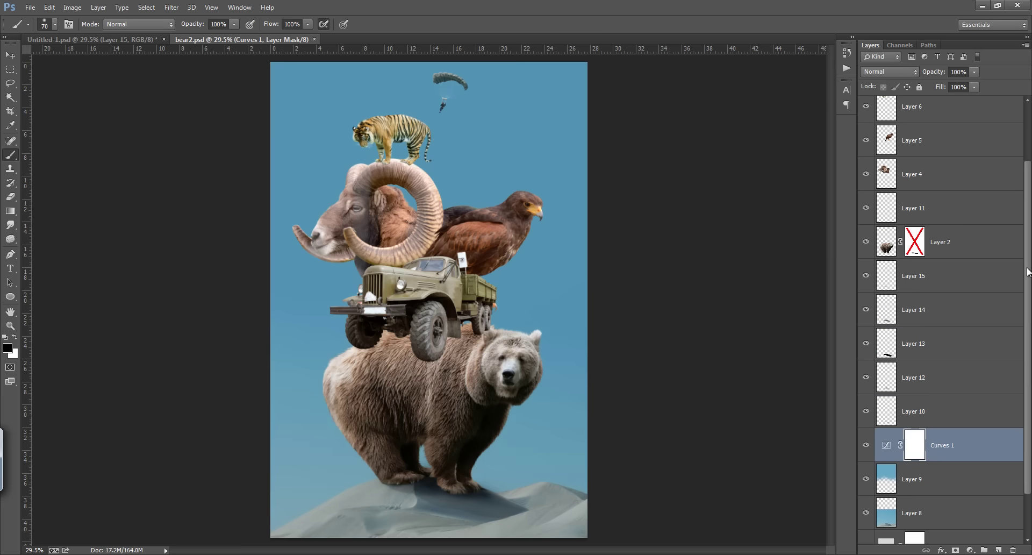
Step: Add a new layer above Layer 6 and paint dark shadow under the truck's axle, chassis and wheels
left_click(945, 178)
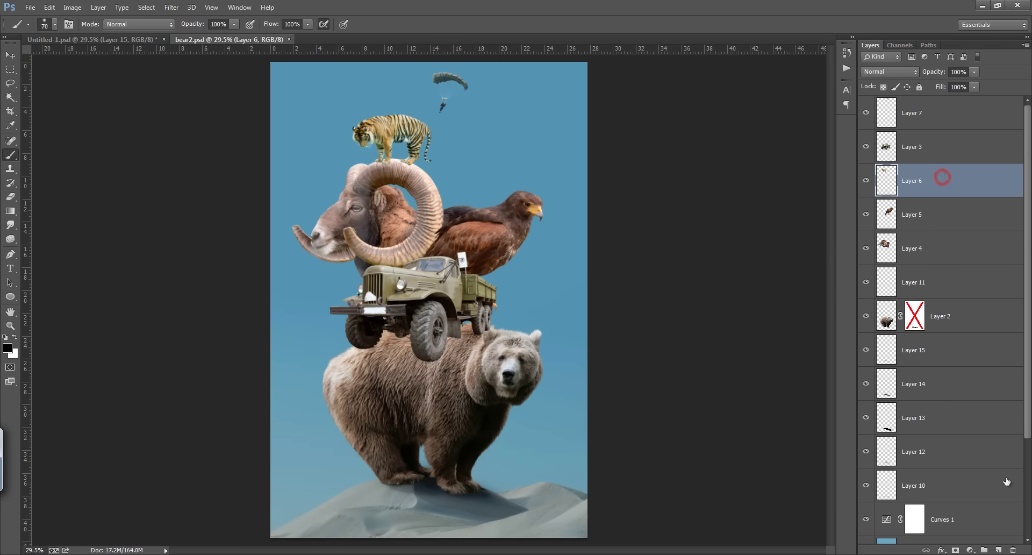
left_click(1000, 548)
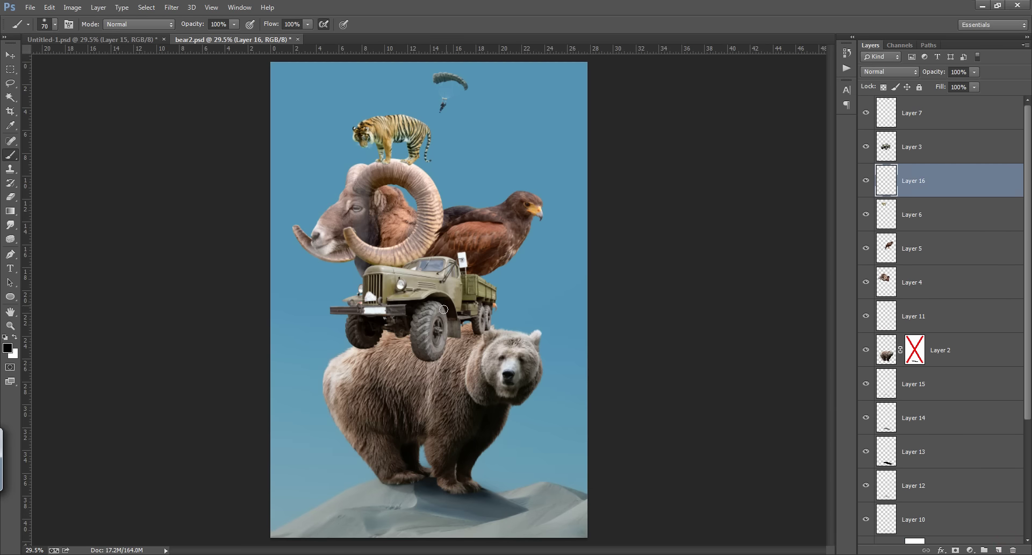
left_click(380, 349)
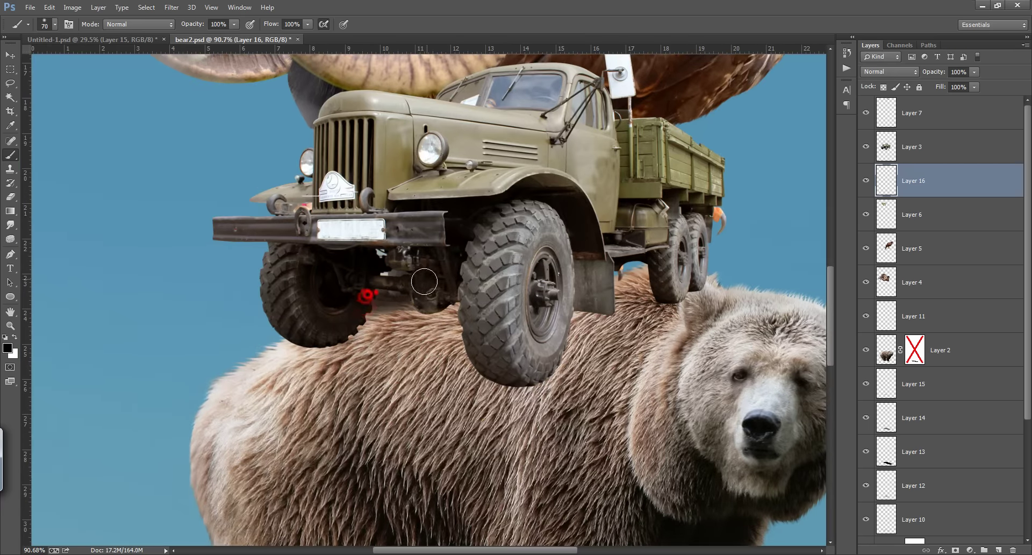
mouse_move(382, 305)
left_mouse_down()
mouse_move(393, 299)
mouse_move(376, 295)
mouse_move(350, 318)
mouse_move(356, 328)
mouse_move(408, 306)
mouse_move(457, 307)
mouse_move(376, 323)
mouse_move(457, 306)
mouse_move(416, 307)
left_mouse_up()
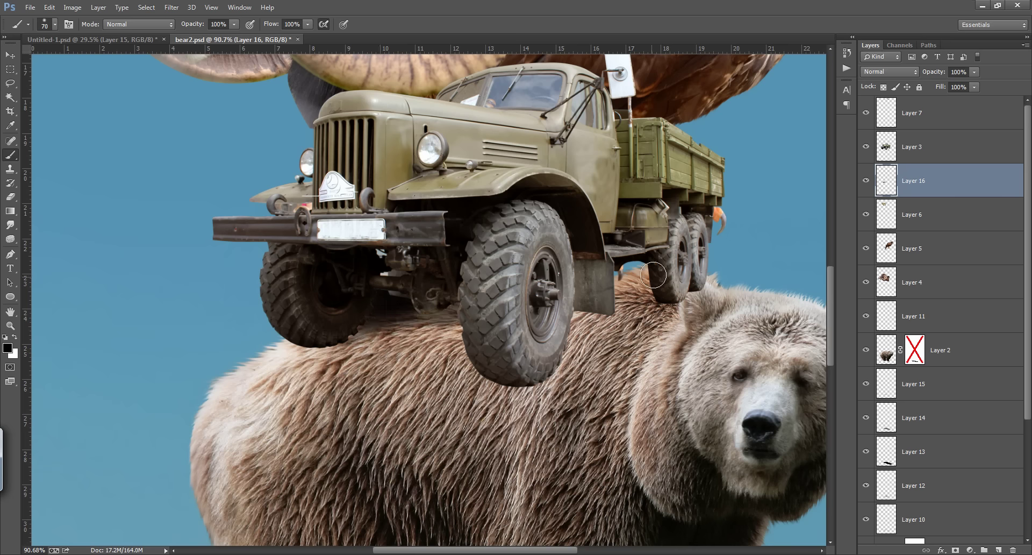
mouse_move(647, 265)
left_mouse_down()
mouse_move(608, 271)
mouse_move(653, 272)
mouse_move(602, 293)
mouse_move(661, 269)
mouse_move(618, 275)
left_mouse_up()
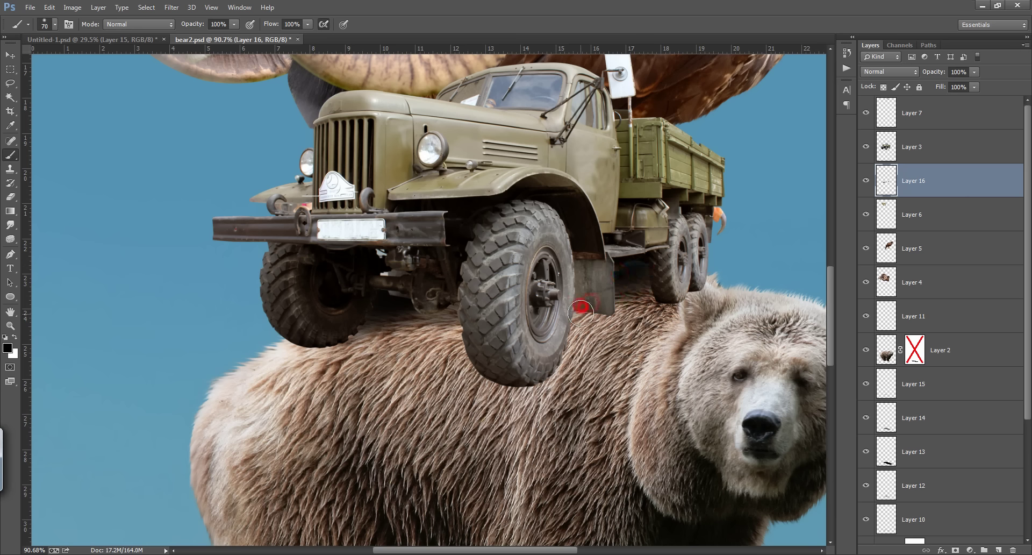
mouse_move(568, 309)
left_mouse_down()
mouse_move(594, 308)
mouse_move(571, 322)
left_mouse_up()
left_click_drag(562, 333, 540, 371)
left_click_drag(462, 320, 449, 313)
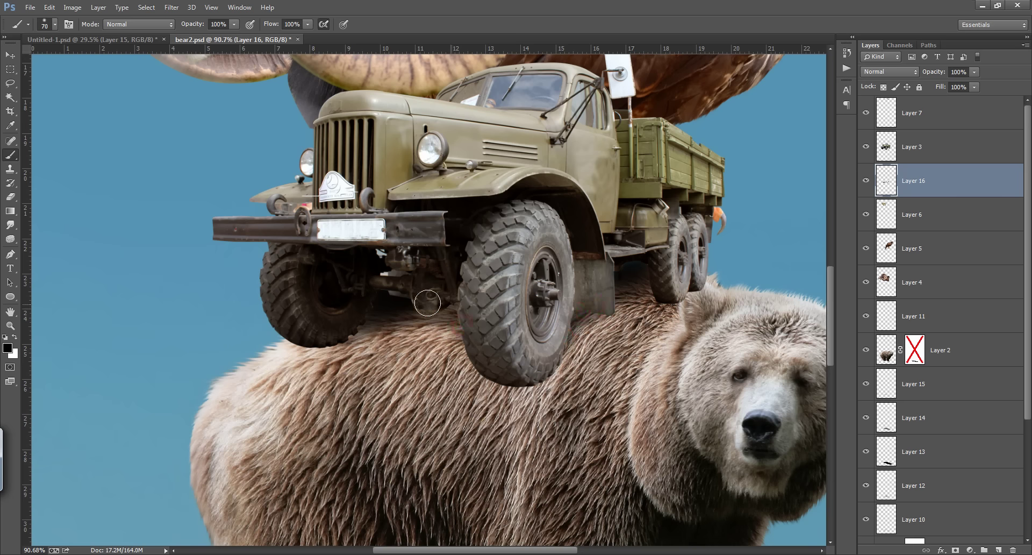
Step: Add more shadow dabs where the truck meets the bear and move Layer 16 directly above Layer 2
key("ctrl+0")
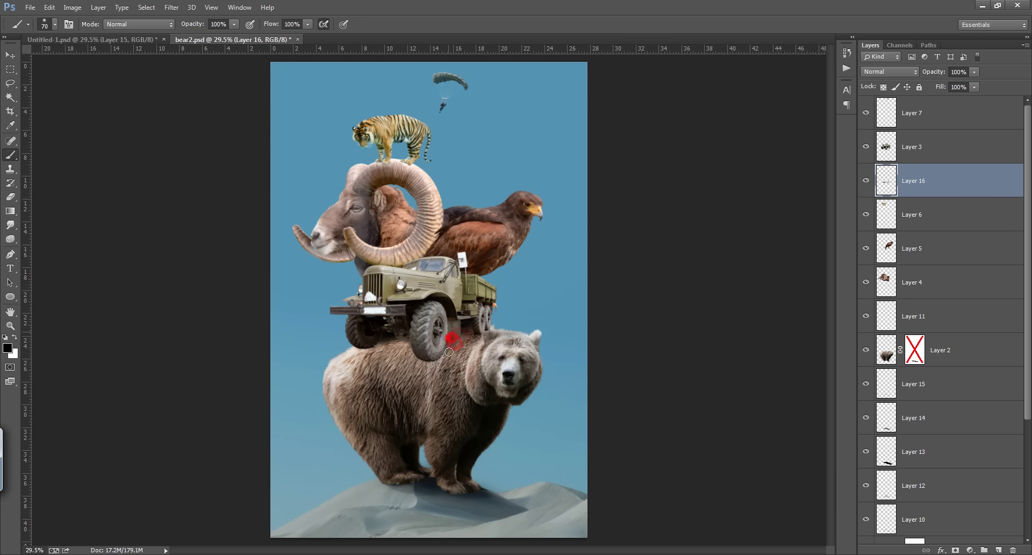
left_click(474, 325)
left_click(499, 333)
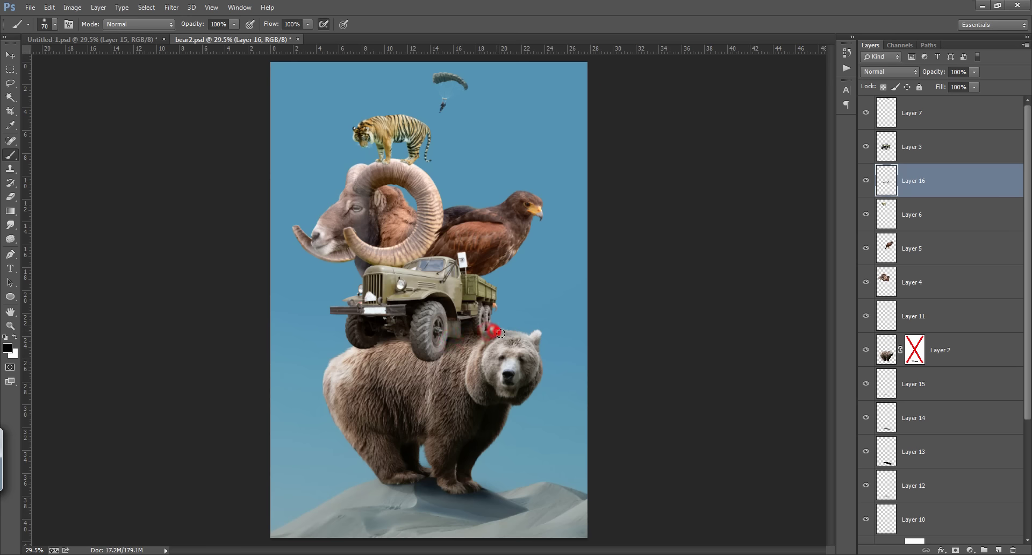
left_click(448, 343)
left_click(464, 345)
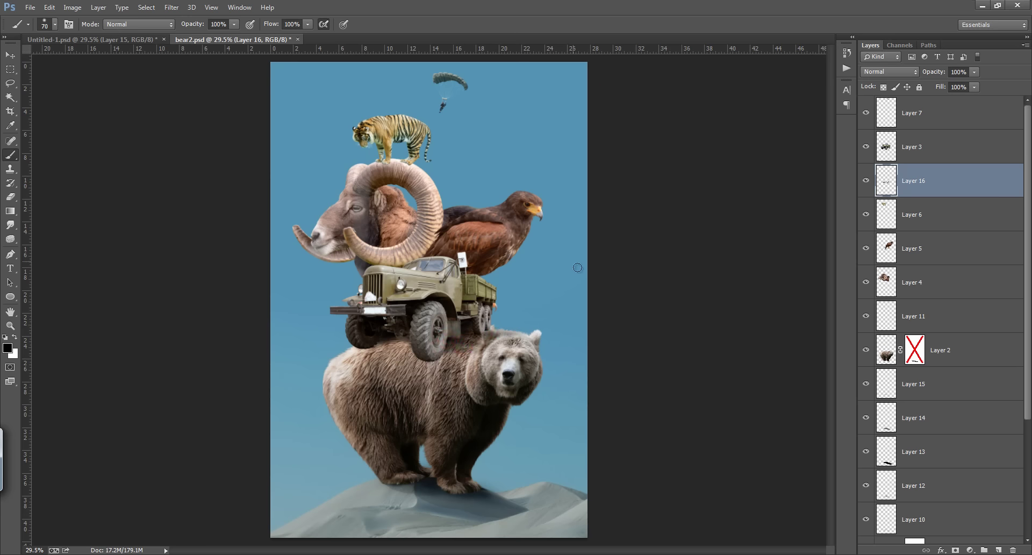
left_click_drag(950, 200, 951, 335)
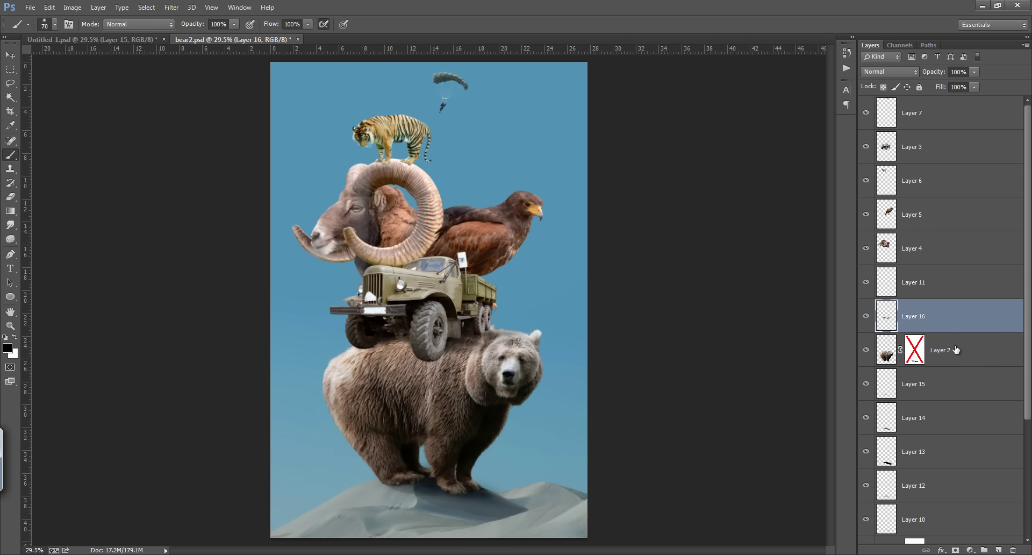
Step: Clip Layer 16 to the bear's Layer 2 and nudge the truck's Layer 3 down onto the bear's back
left_click(953, 330, "alt")
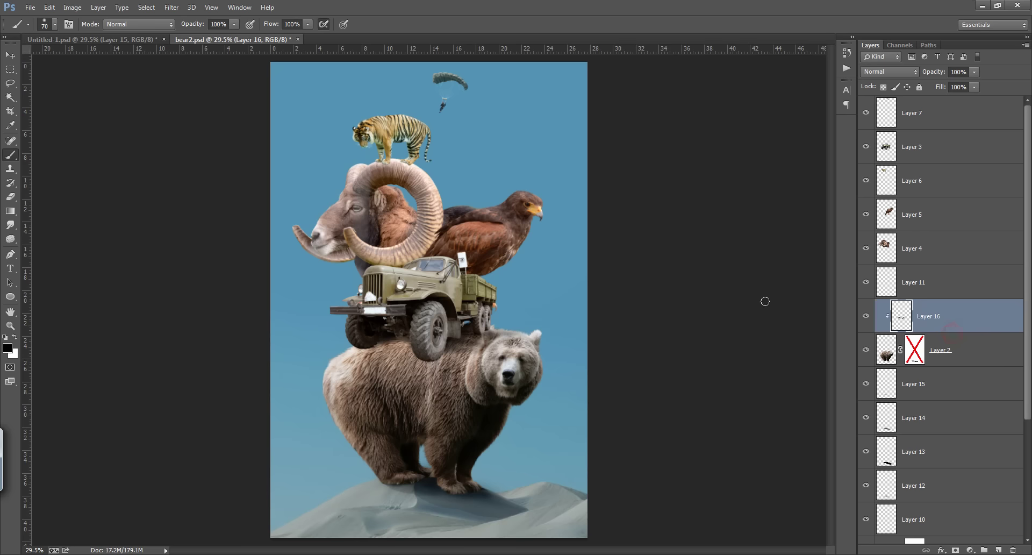
left_click(945, 157)
key("v")
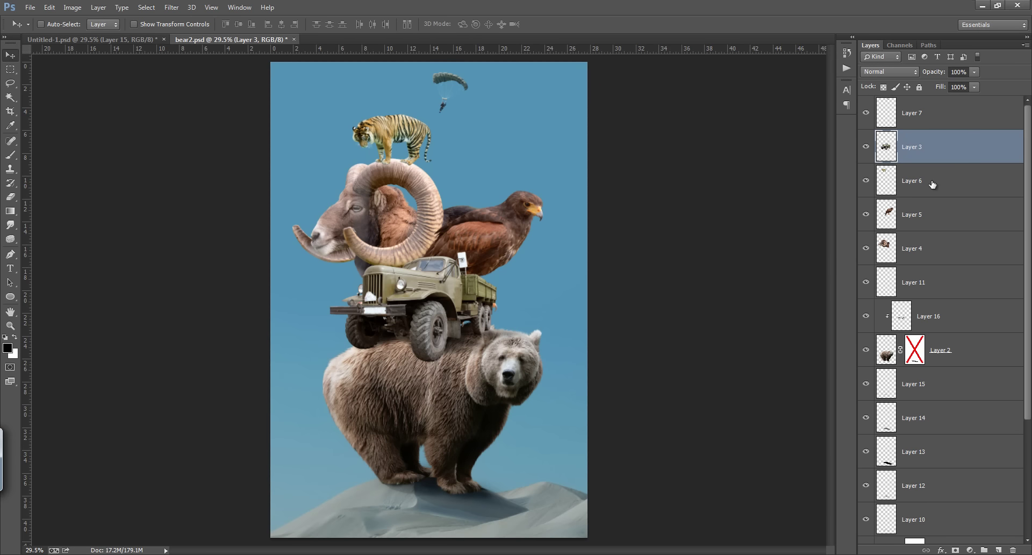
key("shift+Down")
key("shift+Down")
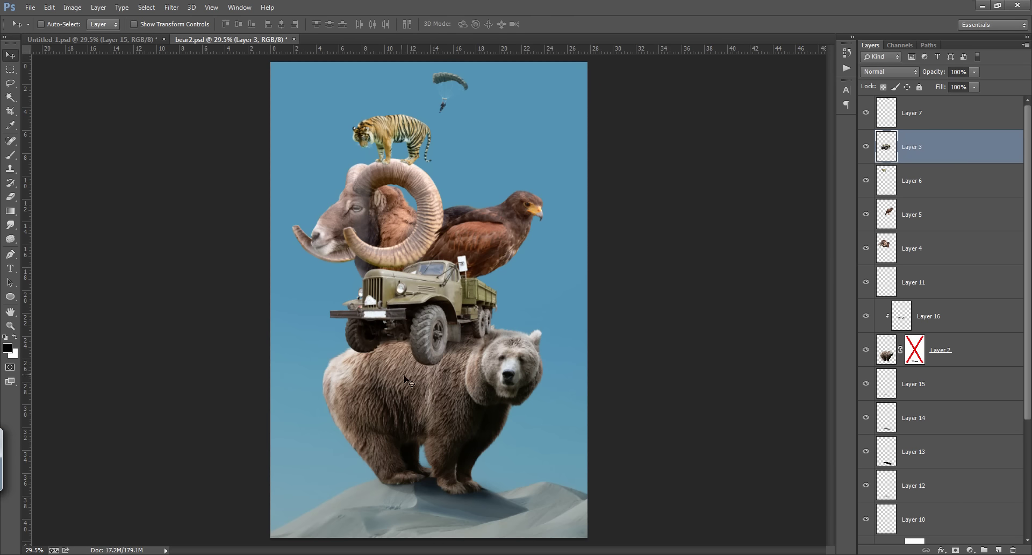
left_click(912, 325)
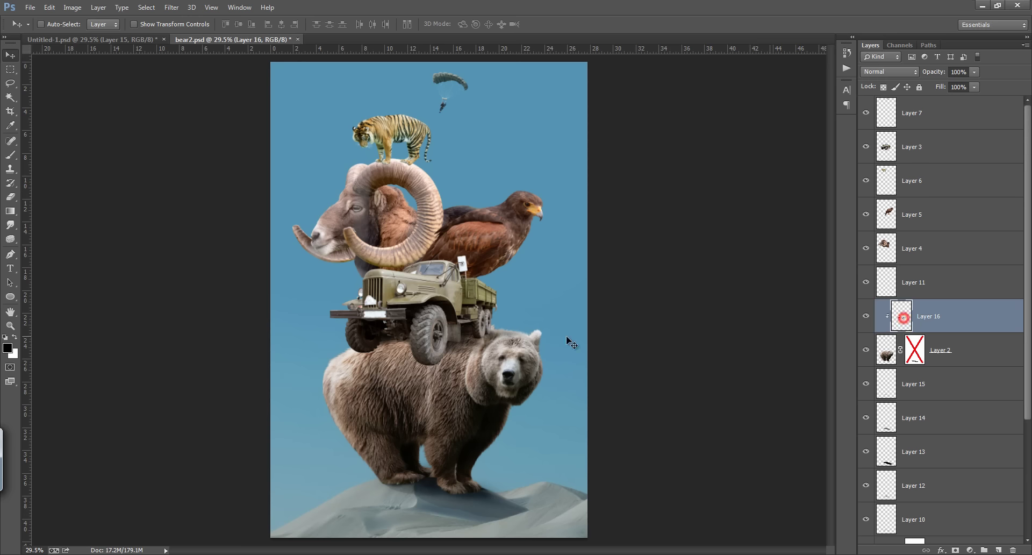
key("b")
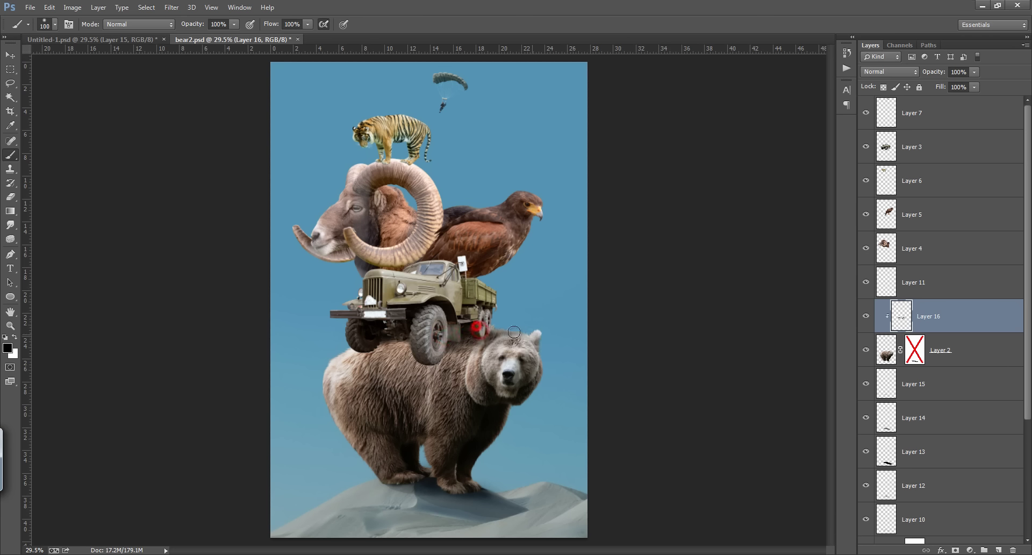
Step: Dab small shadows on clipped Layer 16 under the truck's front and rear wheels on the bear's back
mouse_move(440, 342)
left_mouse_down()
mouse_move(425, 347)
mouse_move(443, 363)
left_mouse_up()
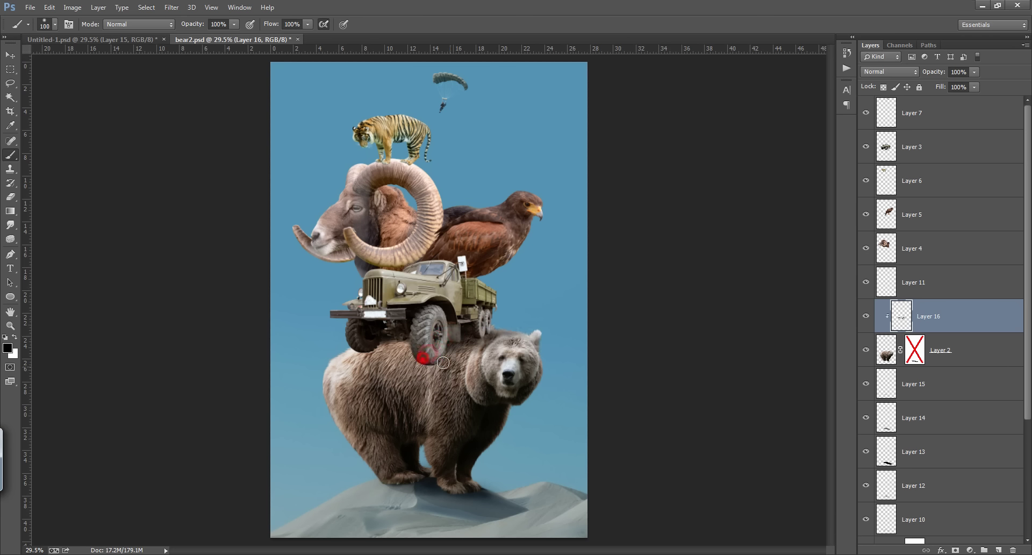
left_click(448, 340)
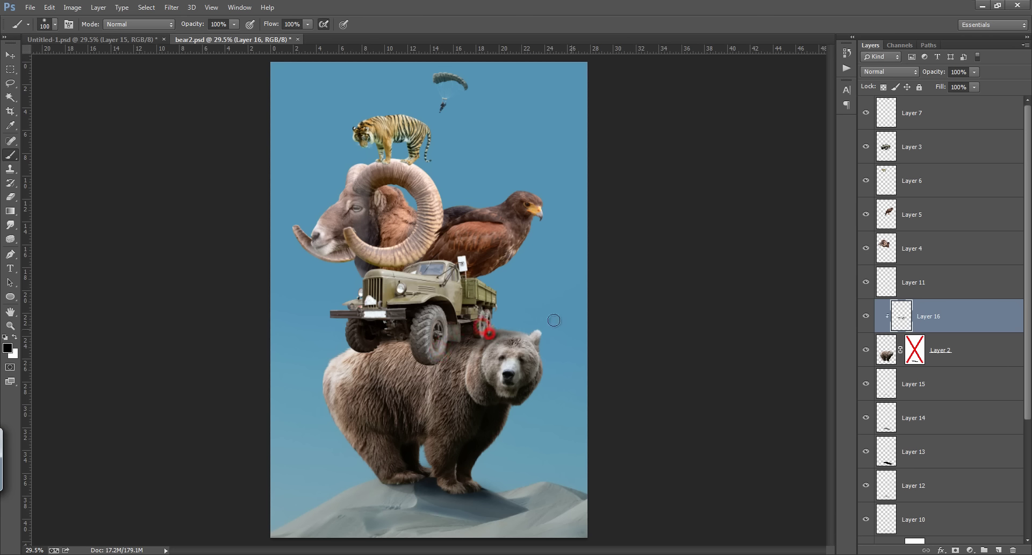
left_click(432, 343)
left_click(462, 341)
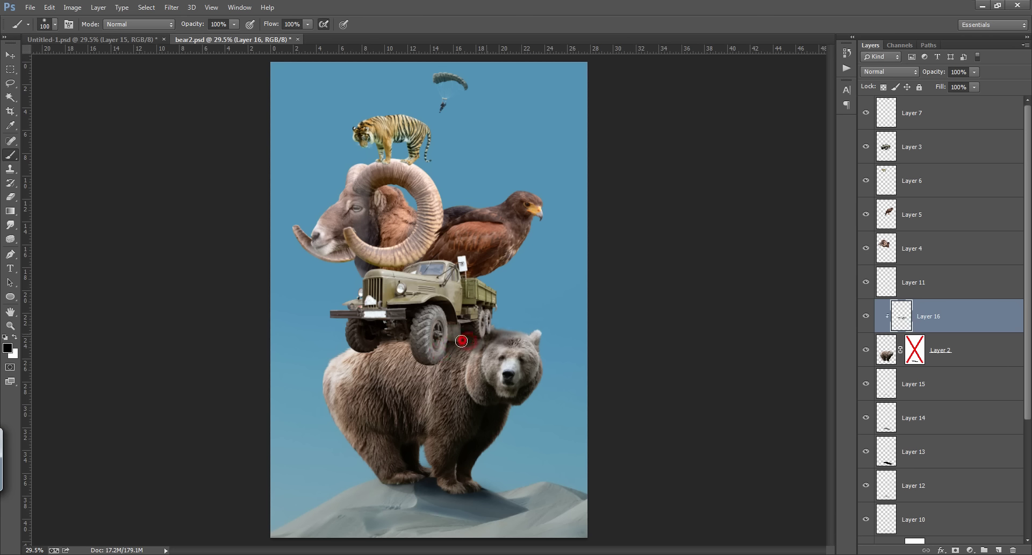
left_click(383, 340)
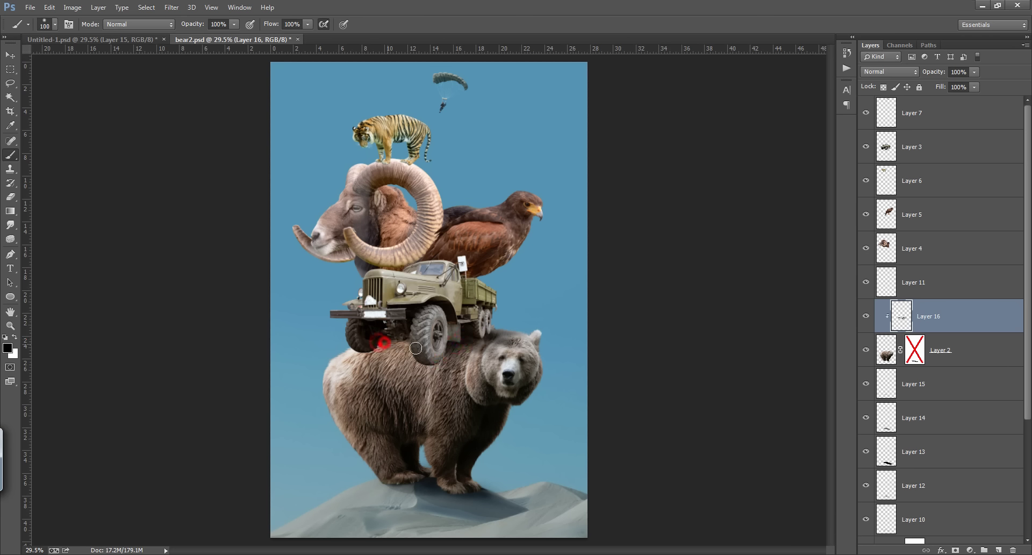
left_click(372, 342)
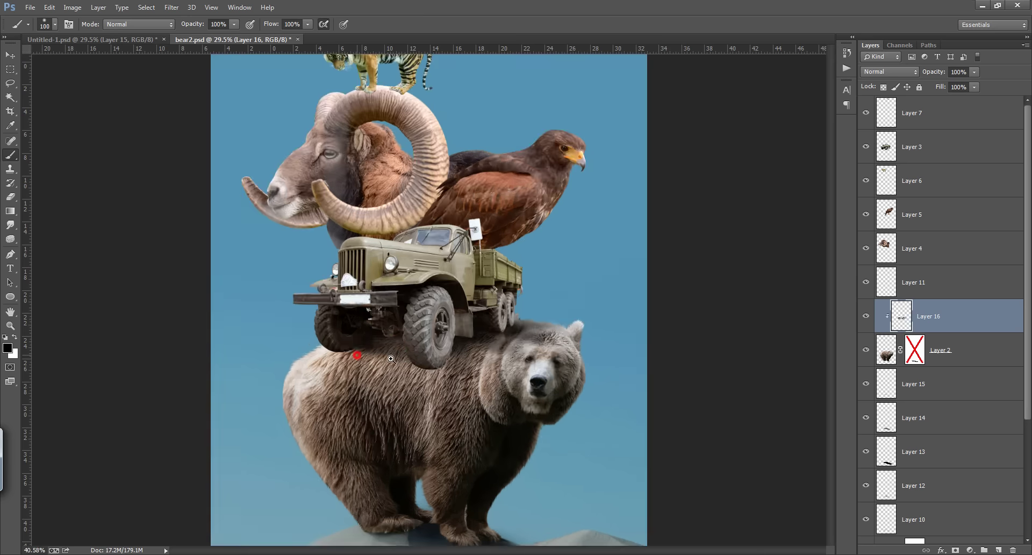
Step: Zoom in and brush soft shadow in the fur under the truck's front and rear wheels at brush size 40
left_click_drag(359, 355, 400, 340)
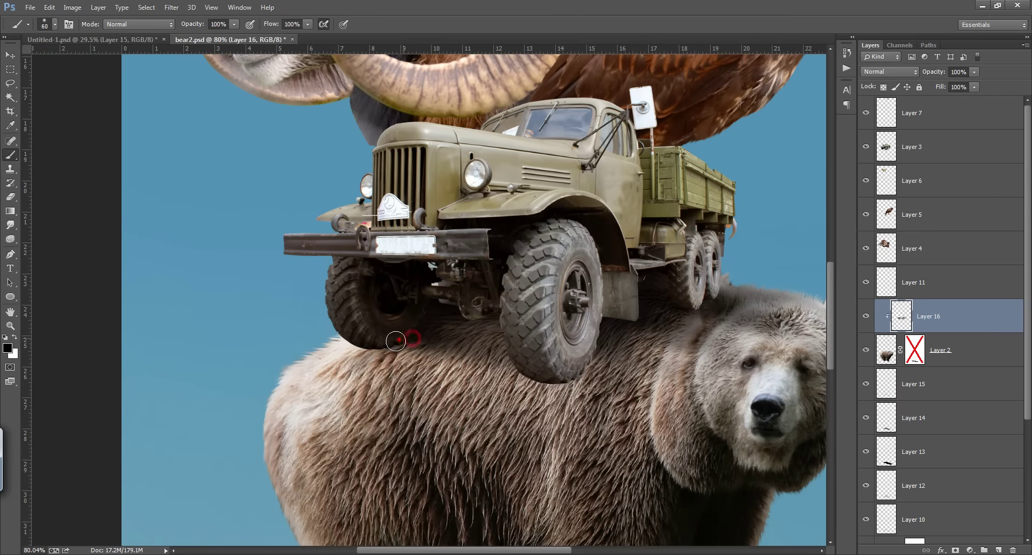
mouse_move(408, 338)
left_mouse_down()
mouse_move(388, 346)
mouse_move(500, 315)
left_mouse_up()
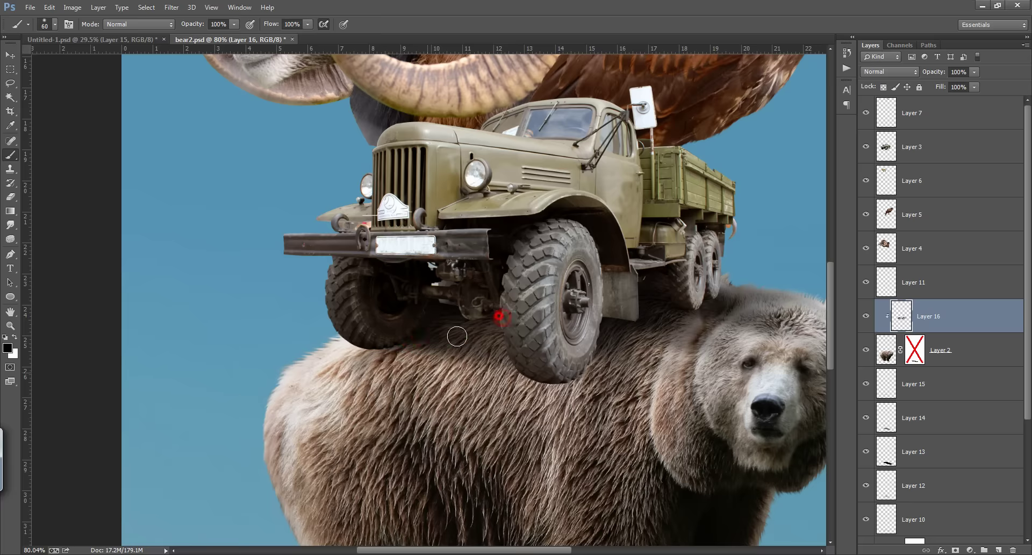
mouse_move(425, 329)
left_mouse_down()
mouse_move(365, 369)
mouse_move(358, 405)
left_mouse_up()
key("bracketleft")
key("bracketleft")
left_click_drag(377, 347, 365, 403)
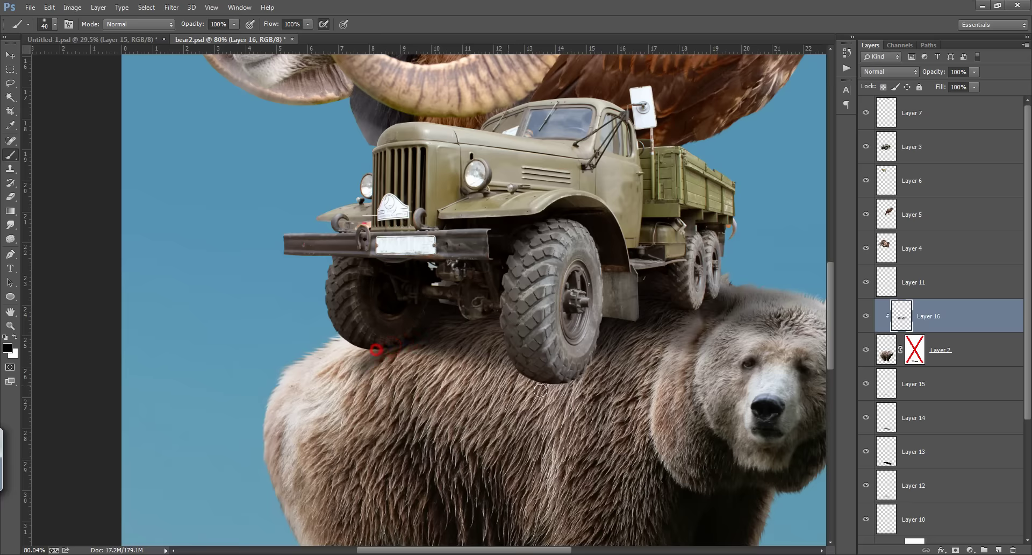
mouse_move(572, 375)
left_mouse_down()
mouse_move(540, 419)
mouse_move(546, 400)
left_mouse_up()
left_click_drag(547, 366, 531, 420)
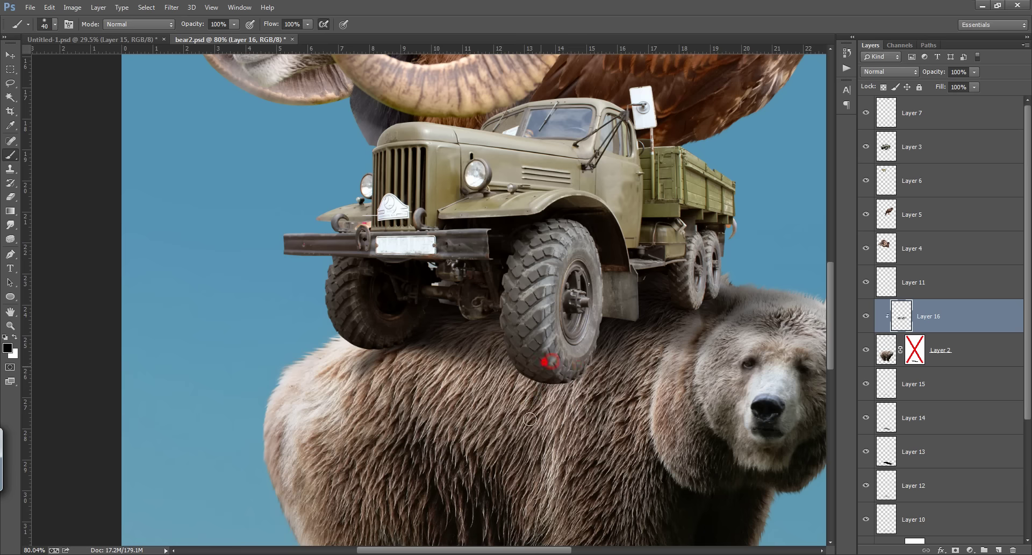
left_click_drag(532, 366, 525, 435)
mouse_move(582, 366)
left_mouse_down()
mouse_move(553, 427)
mouse_move(564, 425)
left_mouse_up()
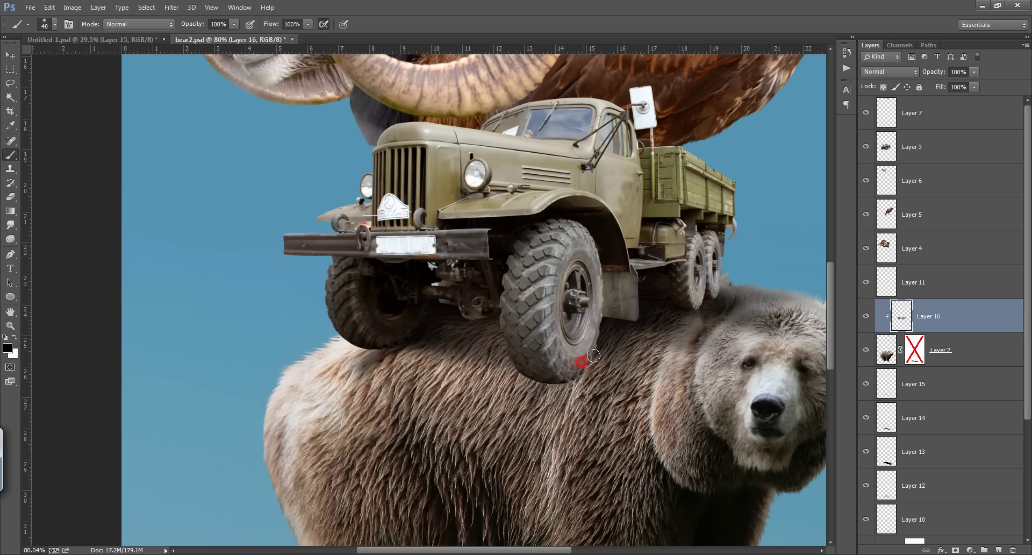
mouse_move(605, 330)
left_mouse_down()
mouse_move(575, 382)
mouse_move(559, 379)
mouse_move(584, 371)
mouse_move(551, 379)
mouse_move(571, 385)
mouse_move(586, 359)
left_mouse_up()
Step: Refine the tyre contact shadows with brush sizes 25 and 35, then view the whole image
key("bracketleft")
key("bracketleft")
key("bracketleft")
key("bracketleft")
key("bracketleft")
left_click_drag(382, 347, 400, 345)
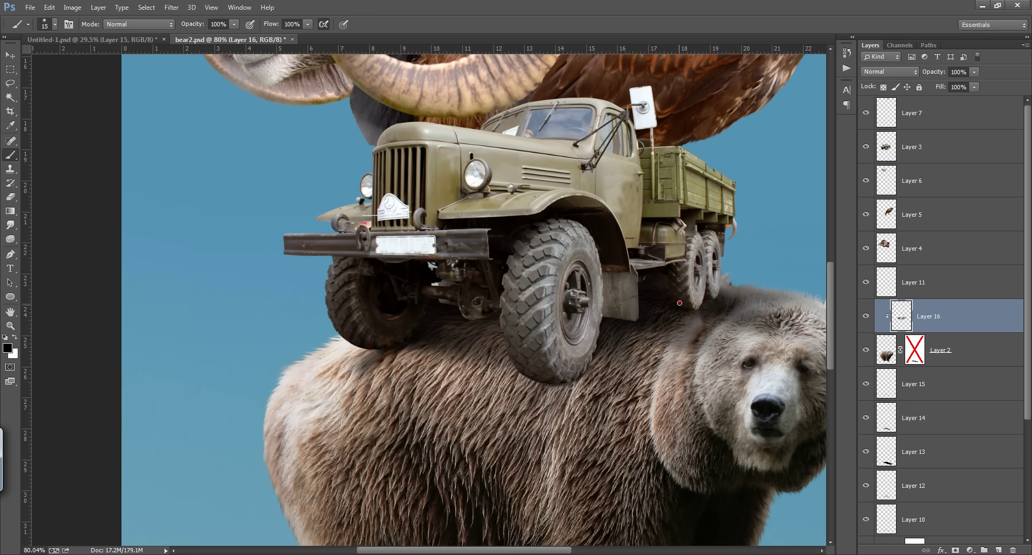
left_click_drag(680, 302, 715, 290)
mouse_move(548, 381)
left_mouse_down()
mouse_move(537, 378)
mouse_move(590, 353)
left_mouse_up()
mouse_move(381, 351)
left_mouse_down()
mouse_move(411, 340)
mouse_move(364, 364)
mouse_move(346, 403)
left_mouse_up()
key("bracketright")
key("bracketright")
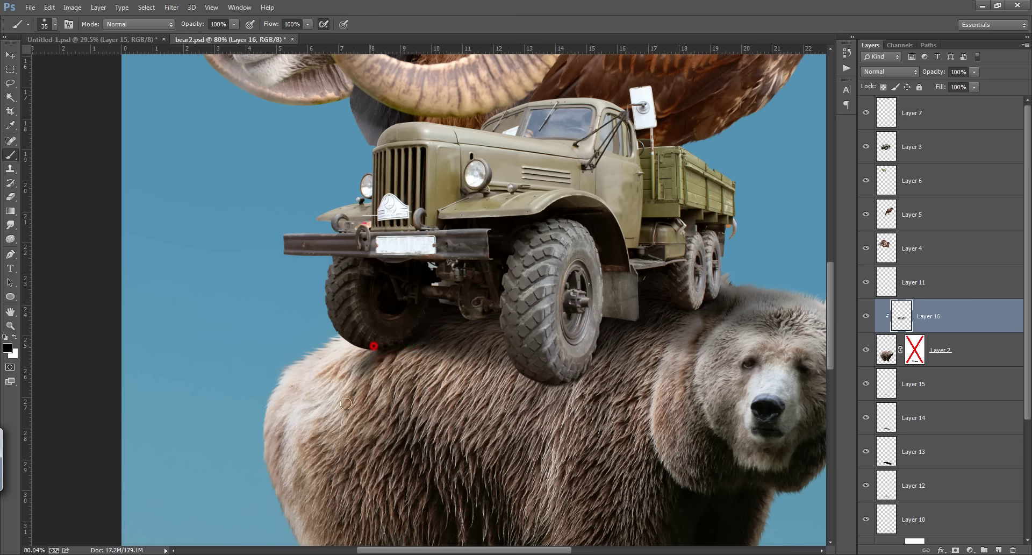
left_click(349, 361)
mouse_move(559, 364)
left_mouse_down()
mouse_move(538, 379)
mouse_move(536, 411)
left_mouse_up()
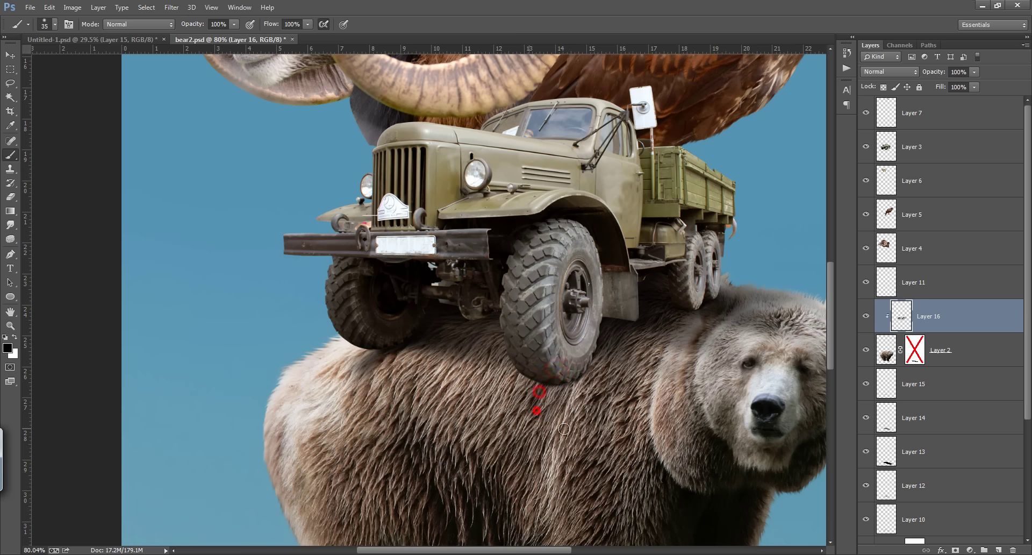
left_click_drag(583, 357, 549, 414)
left_click(538, 448)
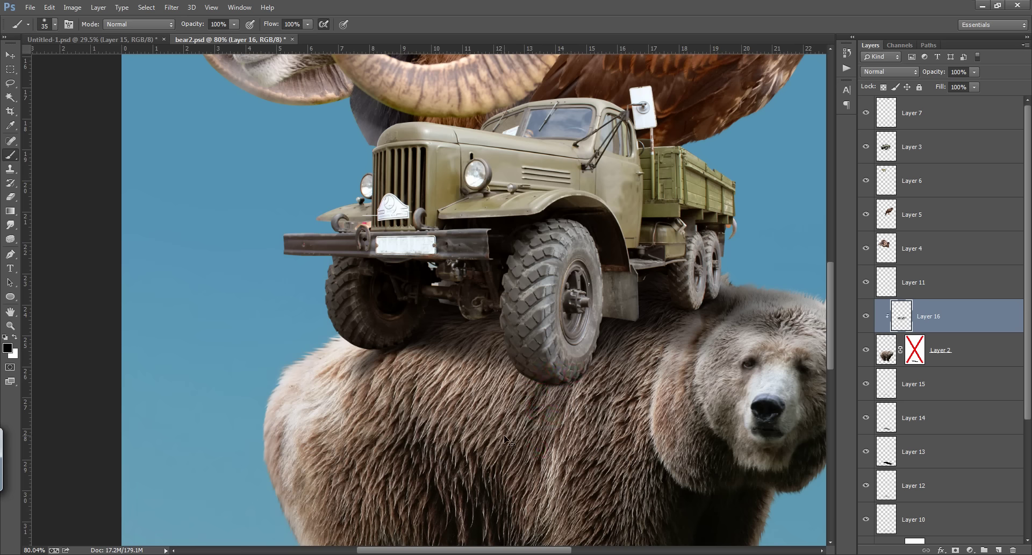
key("ctrl+0")
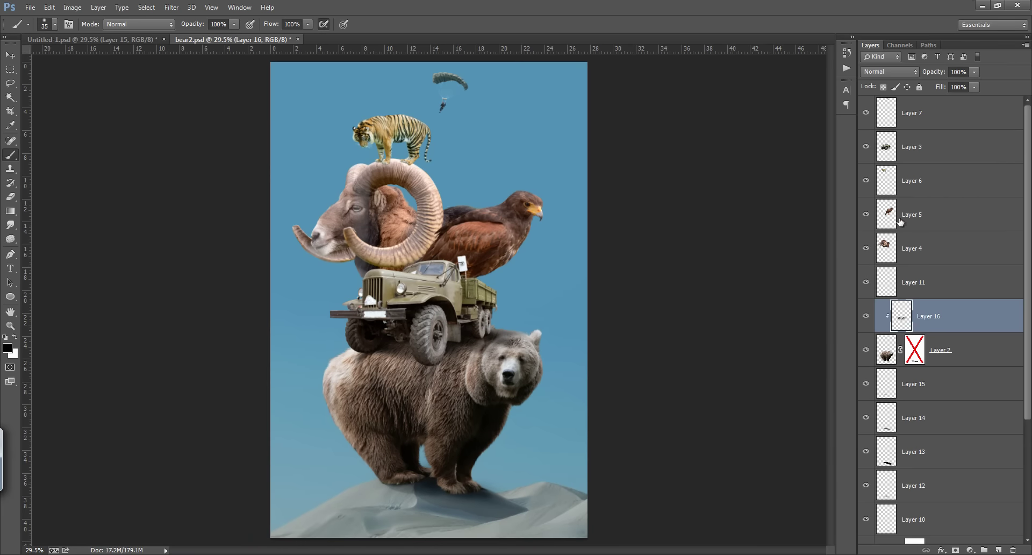
Step: Confirm the tiger is on Layer 6, select Layer 4, and zoom in on the tiger atop the ram
left_click(945, 152)
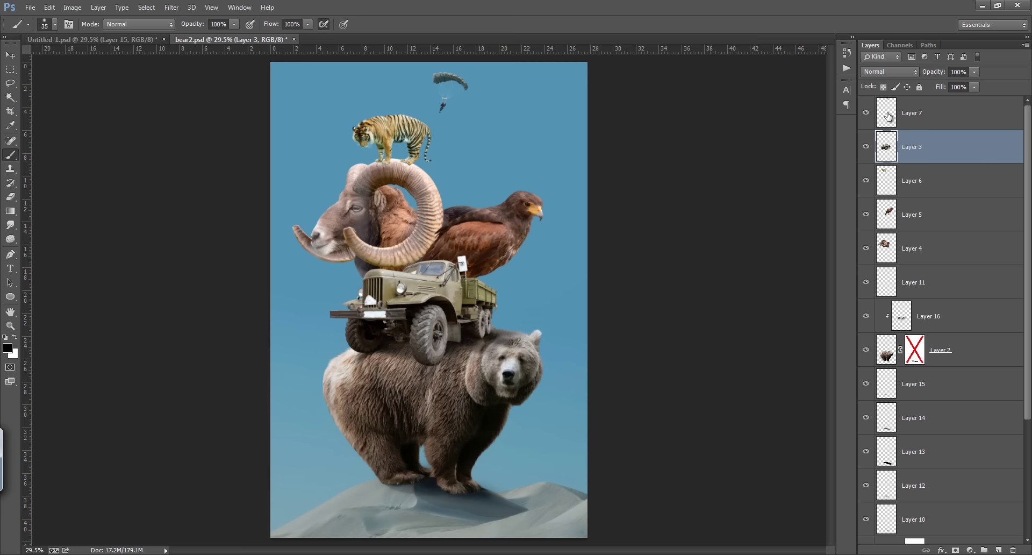
left_click(866, 113)
left_click(865, 181)
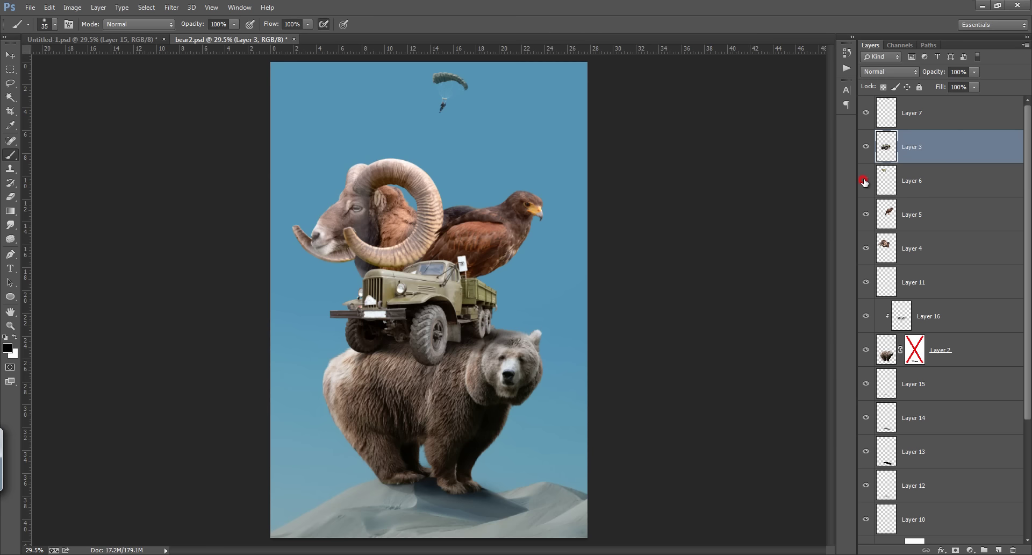
left_click(866, 181)
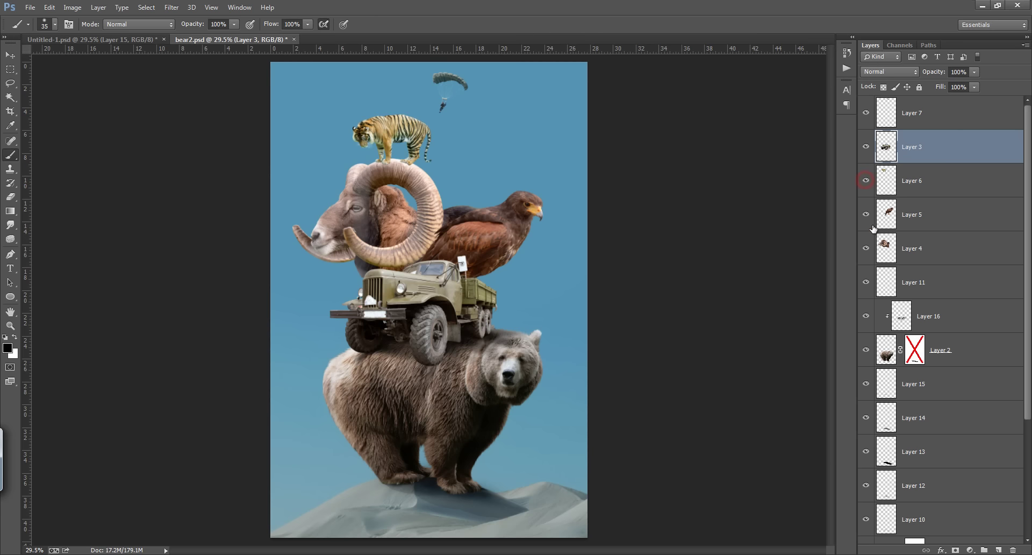
left_click(918, 249)
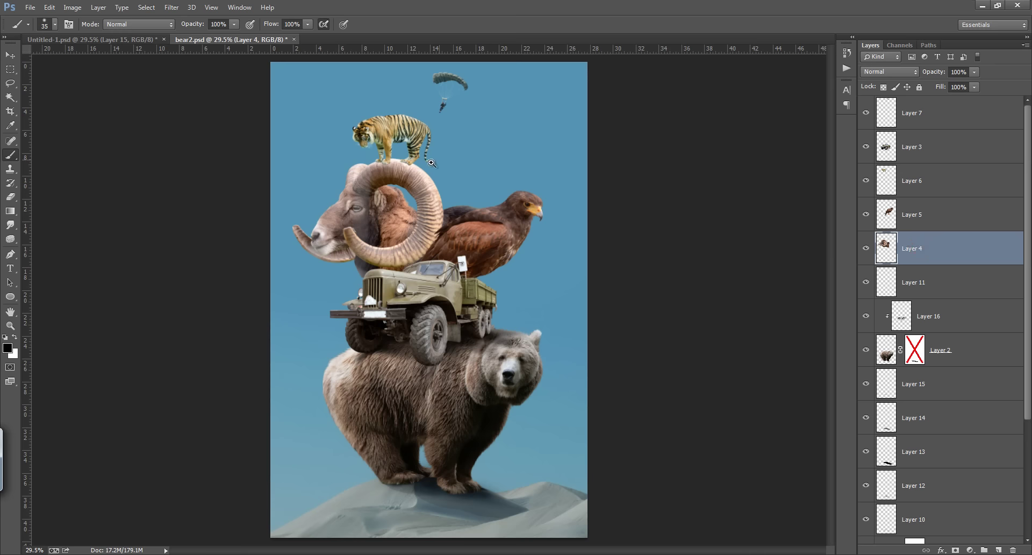
left_click_drag(432, 163, 614, 222)
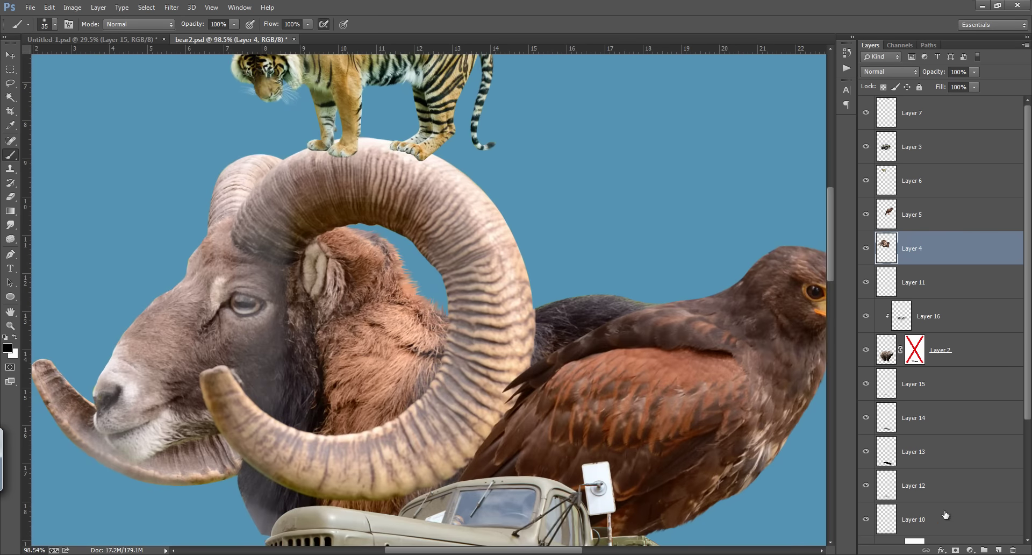
Step: Add Layer 17 and paint black shadow under the tiger's left front paw with a size-9 brush
left_click(997, 548)
left_click_drag(348, 121, 412, 250)
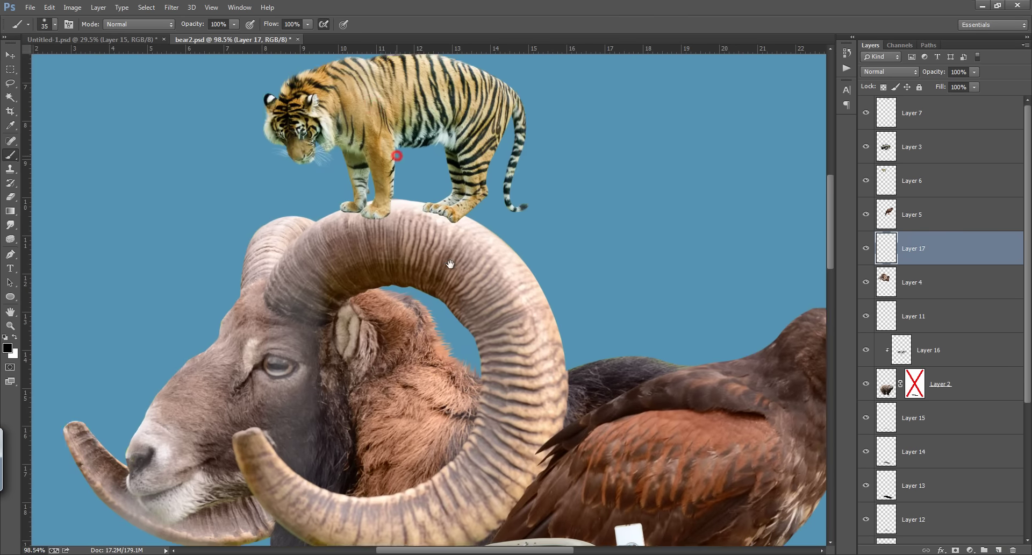
left_click_drag(413, 283, 472, 288)
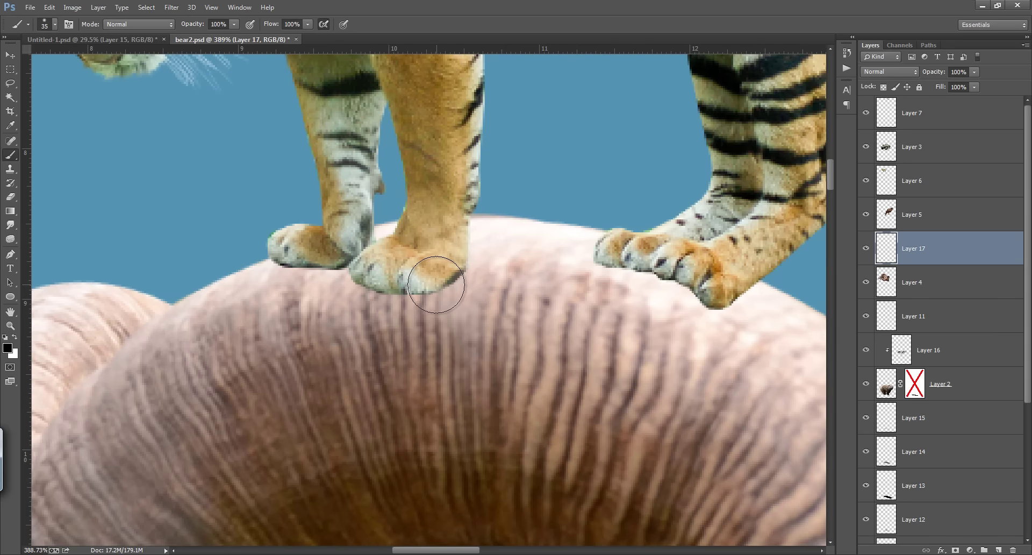
key("bracketleft")
key("bracketleft")
key("bracketleft")
key("bracketleft")
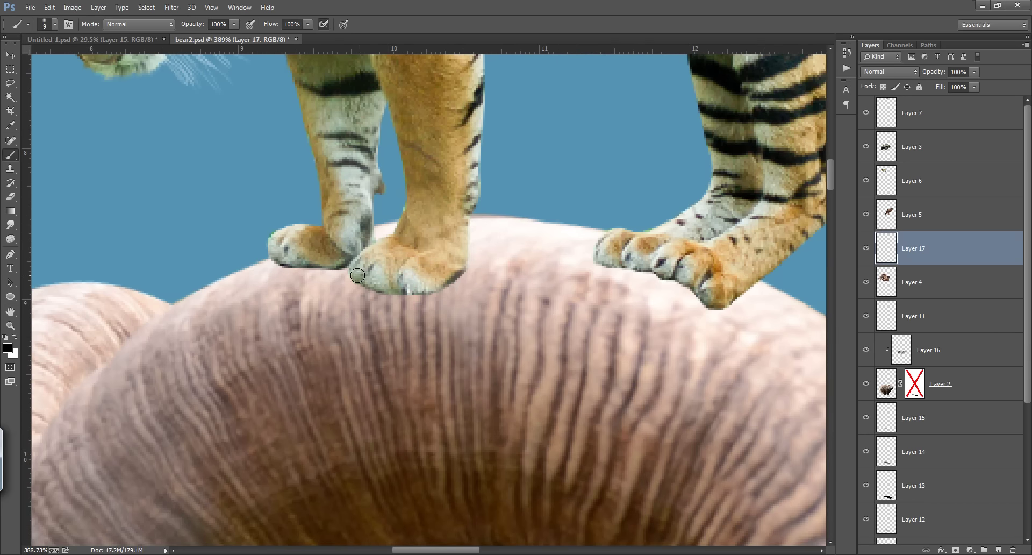
key("bracketleft")
left_click_drag(311, 269, 290, 265)
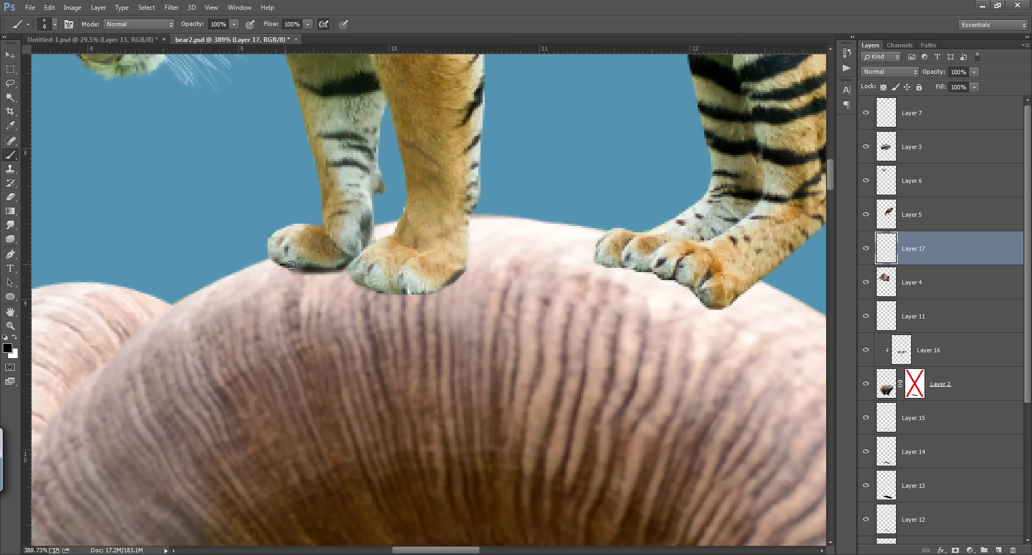
left_click_drag(343, 265, 451, 278)
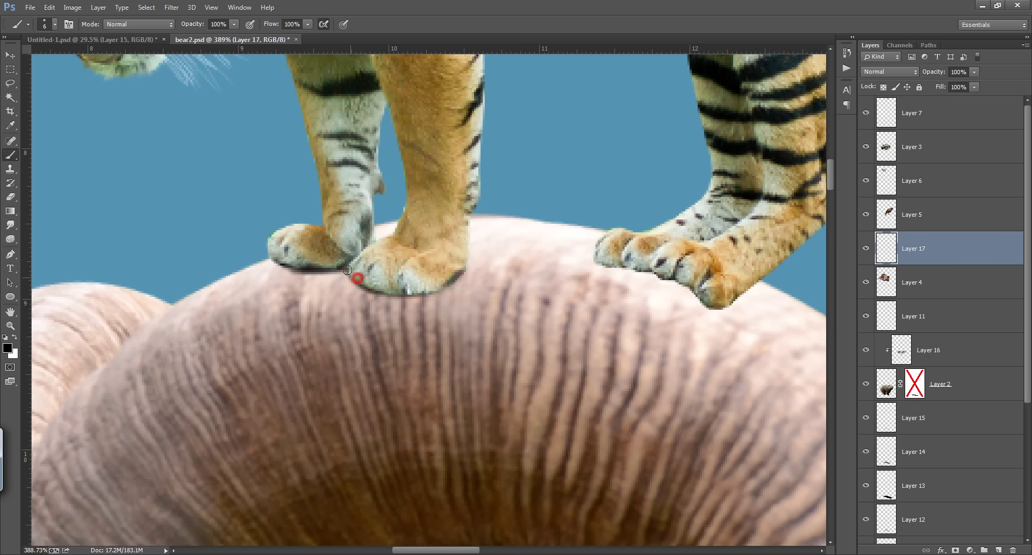
mouse_move(417, 291)
left_mouse_down()
mouse_move(363, 281)
mouse_move(462, 273)
left_mouse_up()
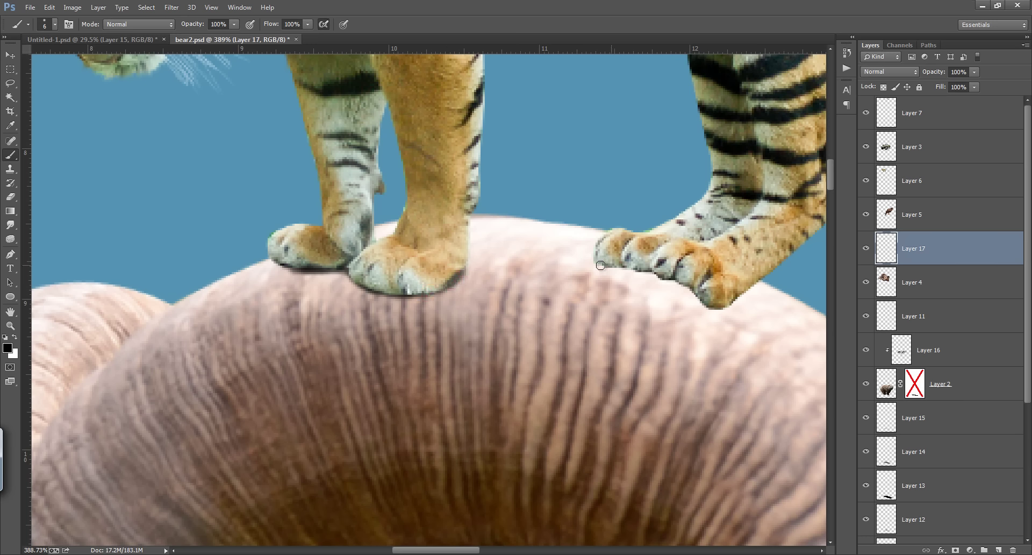
Step: Paint shadow under the tiger's right paw and darken both front paws' shadows with a slightly larger brush
left_click_drag(611, 263, 752, 295)
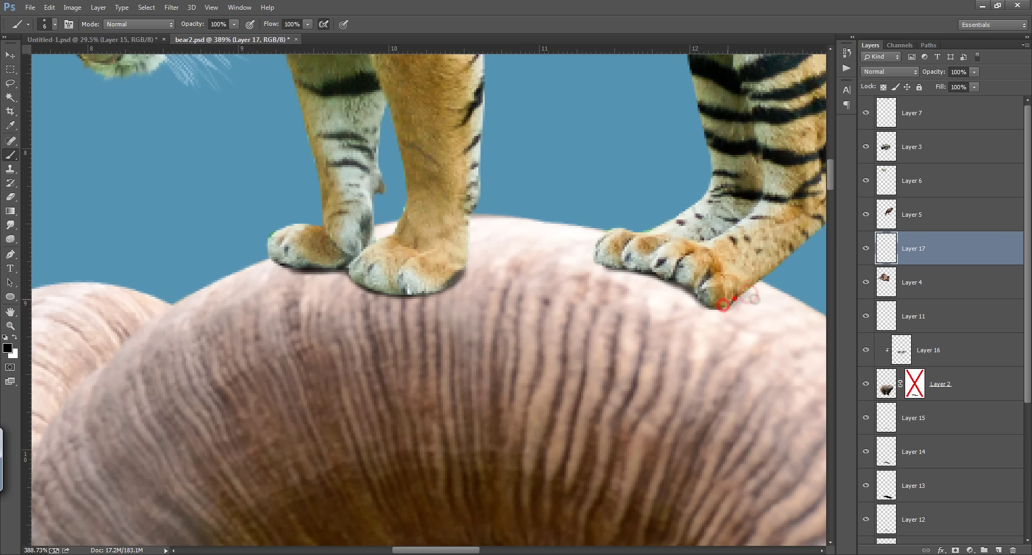
left_click(726, 298)
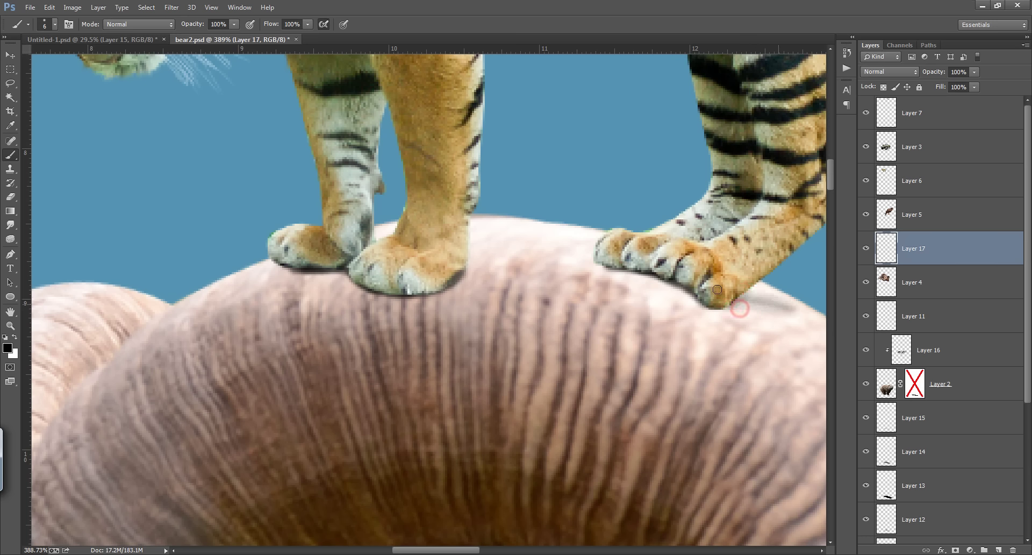
key("bracketright")
key("bracketright")
key("bracketright")
left_click(428, 268)
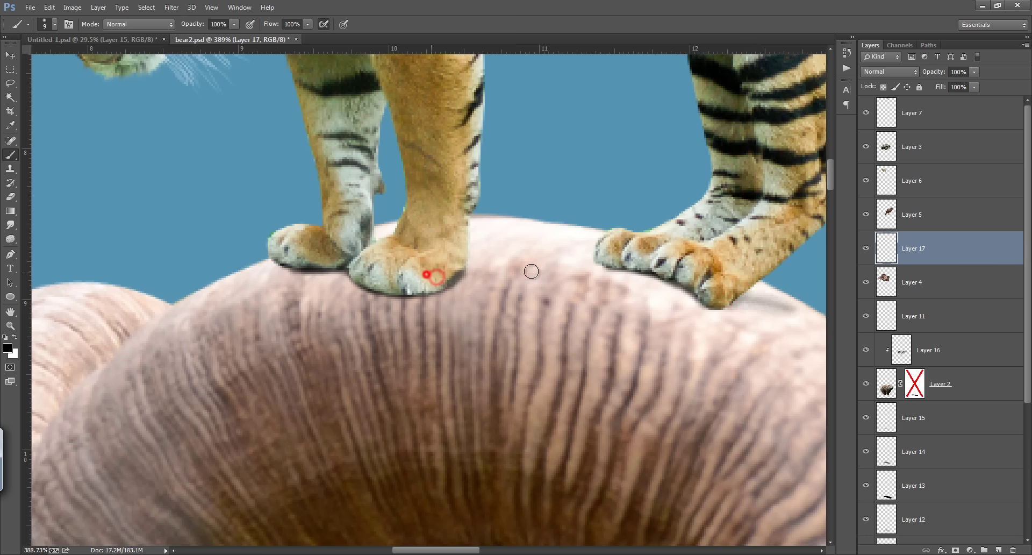
mouse_move(432, 290)
left_mouse_down()
mouse_move(465, 278)
mouse_move(420, 291)
left_mouse_up()
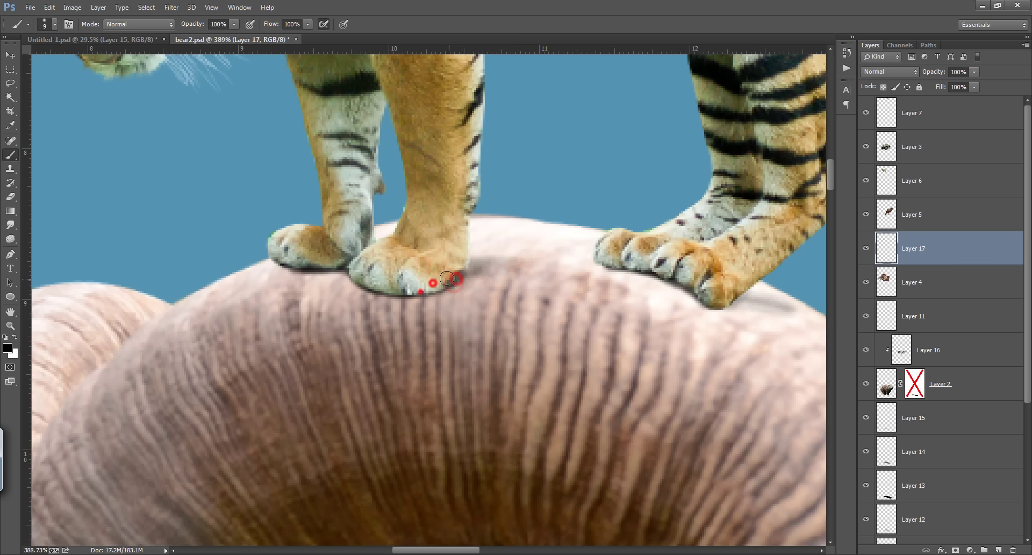
left_click_drag(279, 265, 432, 293)
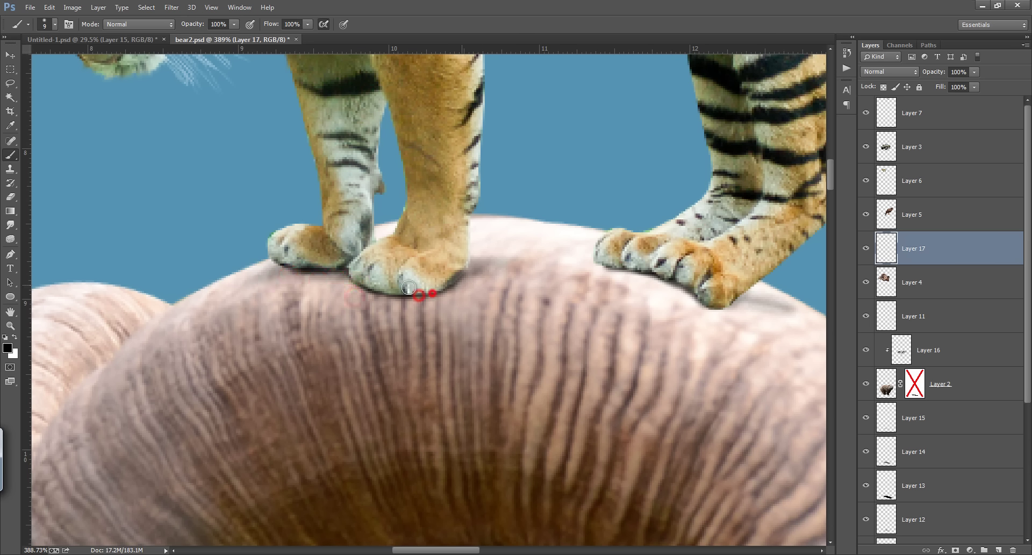
left_click_drag(299, 278, 366, 293)
mouse_move(618, 276)
left_mouse_down()
mouse_move(604, 277)
mouse_move(732, 305)
left_mouse_up()
left_click_drag(642, 277, 614, 270)
left_click_drag(717, 301, 781, 309)
key("ctrl+0")
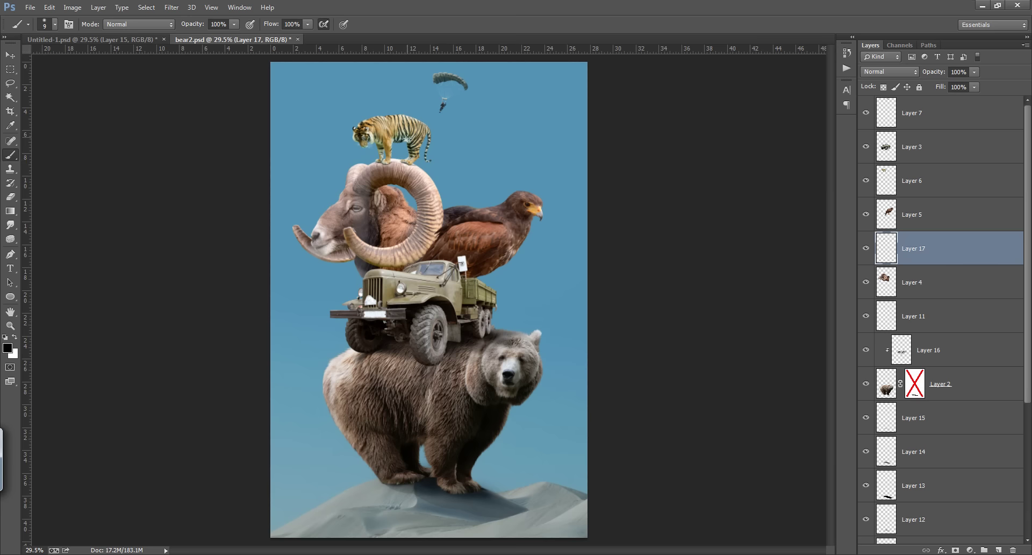
Step: Paint black shadow on Layer 17 along the horn top beneath the tiger's back paws
left_click_drag(423, 158, 397, 158)
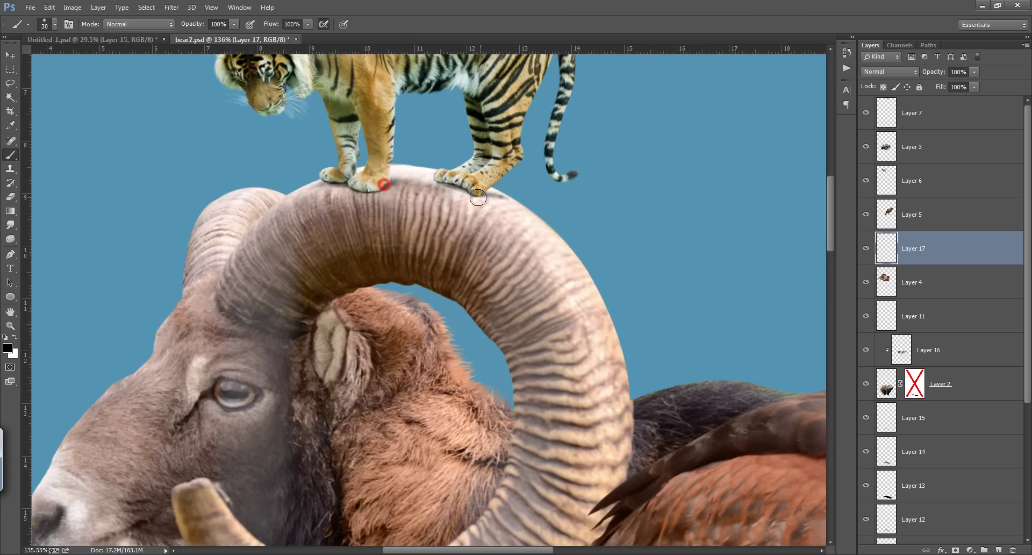
left_click(425, 183)
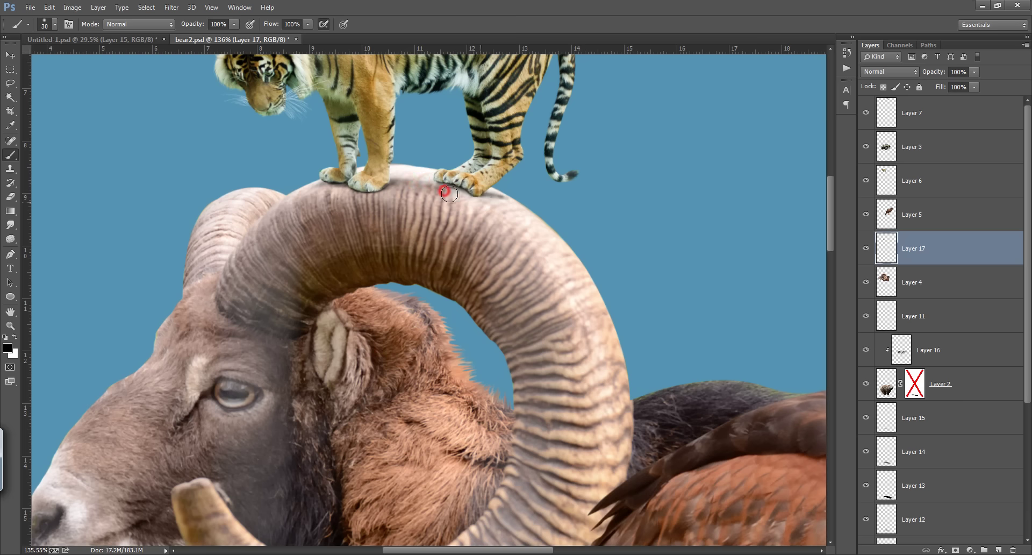
left_click_drag(434, 191, 470, 190)
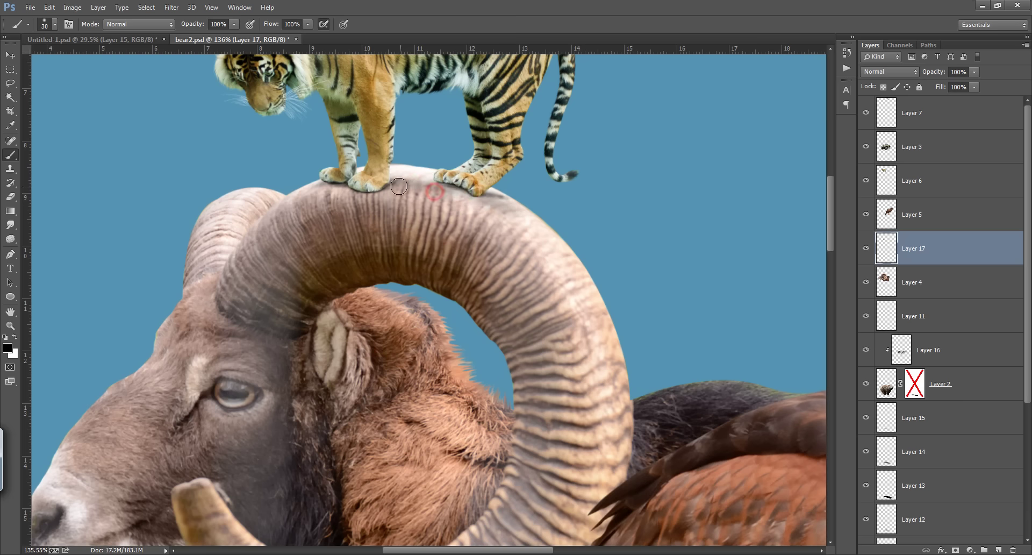
left_click(422, 187)
left_click(482, 201)
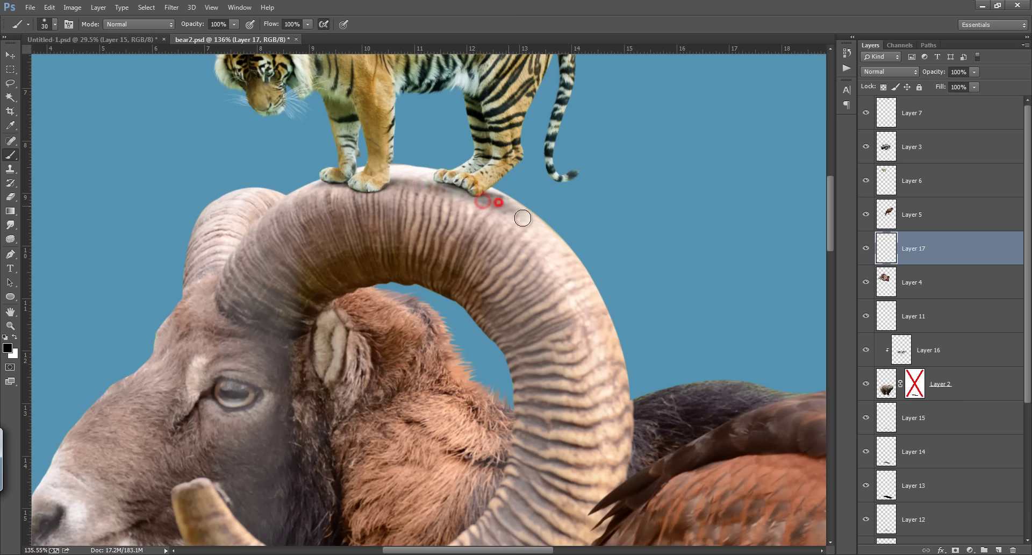
left_click(521, 214)
key("ctrl+0")
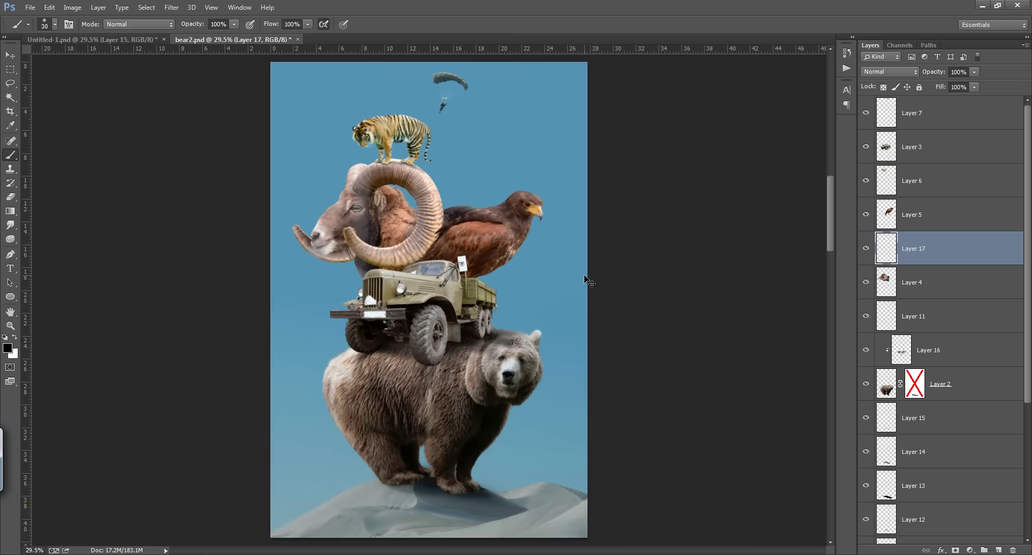
left_click(388, 162)
Step: Add a new layer above the hawk's Layer 5 set to Overlay blending
left_click(966, 217)
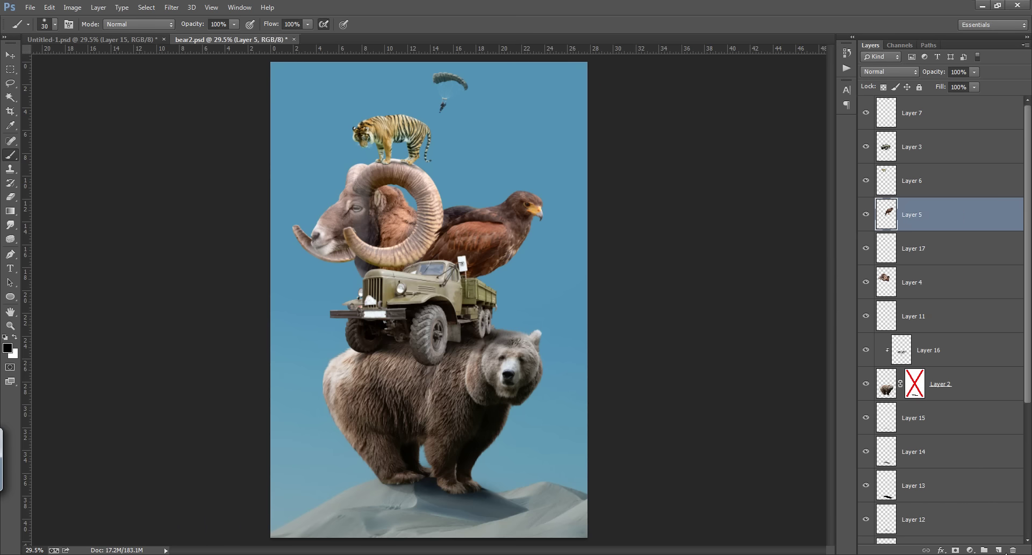
left_click(999, 549)
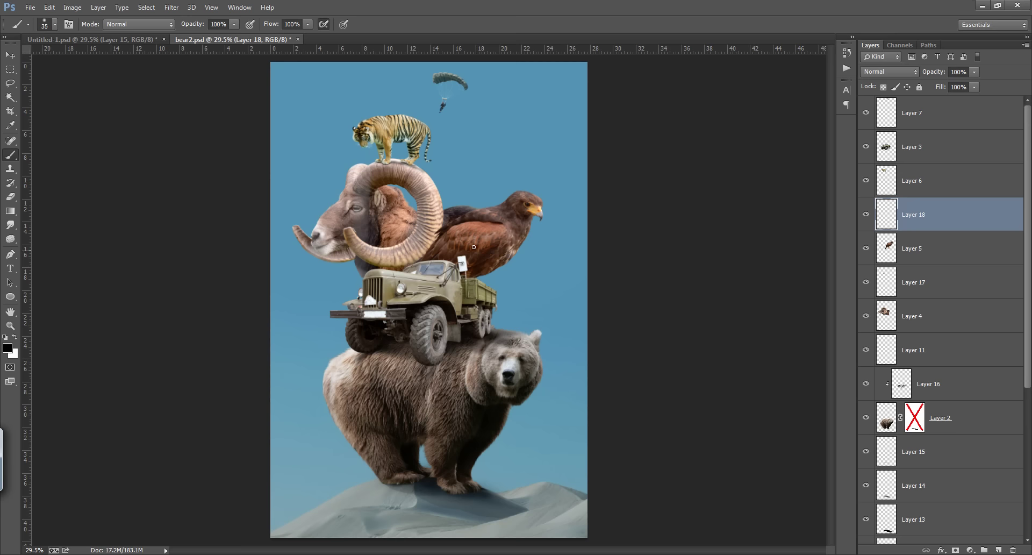
left_click(890, 72)
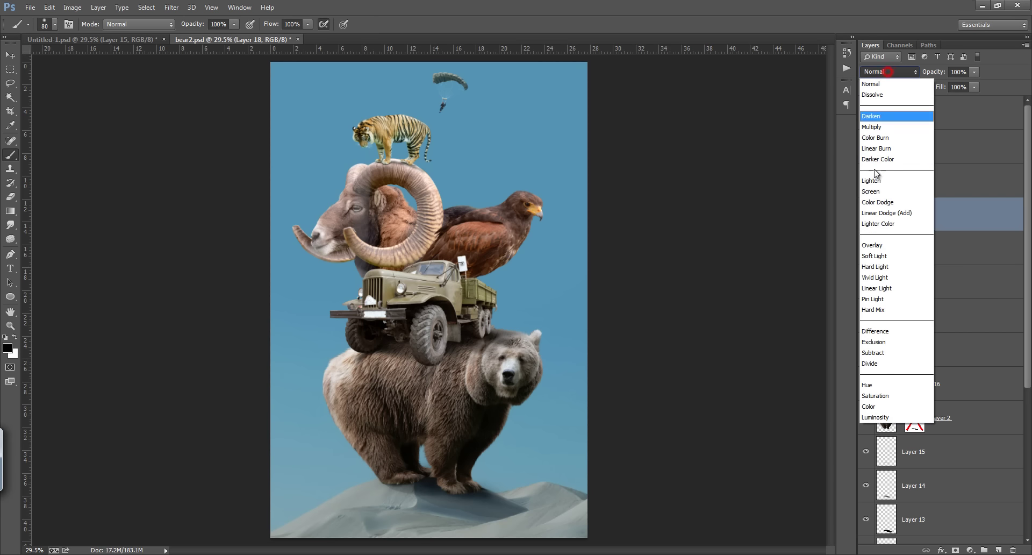
left_click(887, 240)
Step: Paint black Overlay shading over the hawk's body and belly with a larger brush
left_click(451, 241)
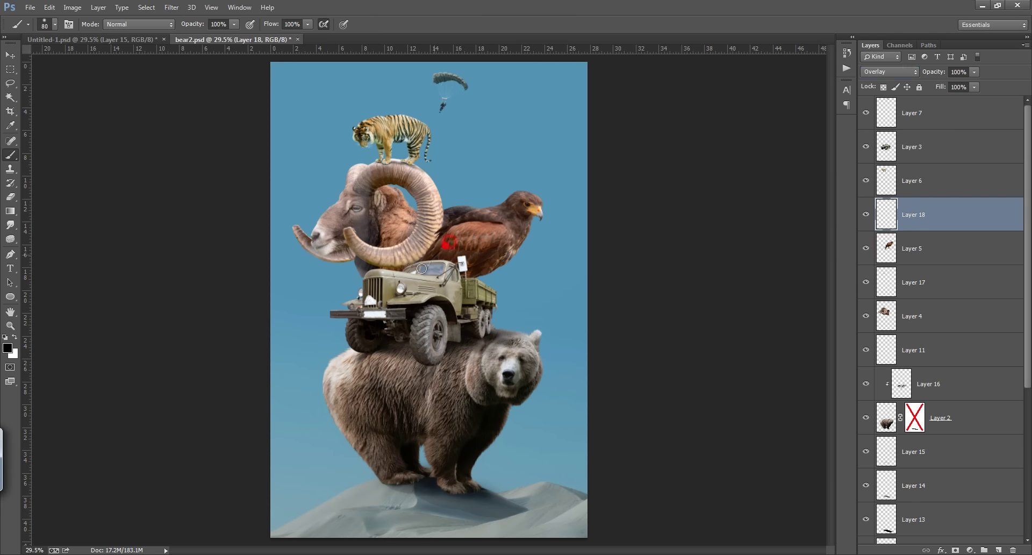
key("bracketright")
key("bracketright")
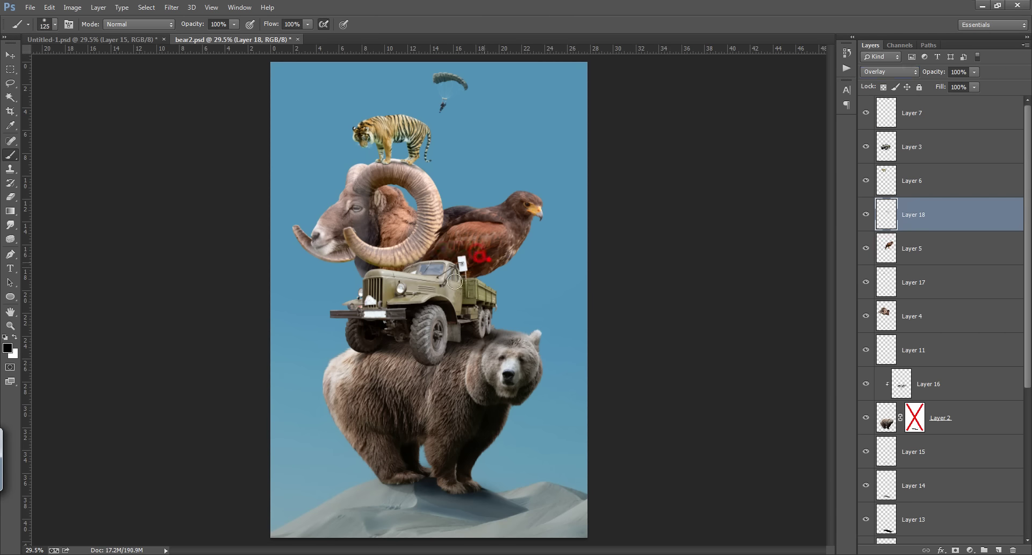
left_click(490, 265)
left_click(430, 262)
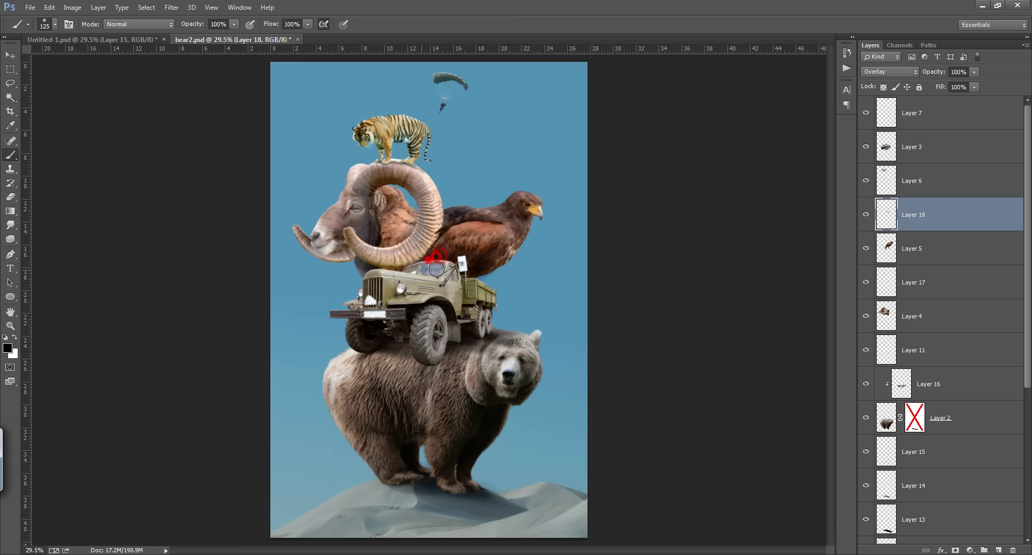
left_click(464, 250)
left_click(504, 257)
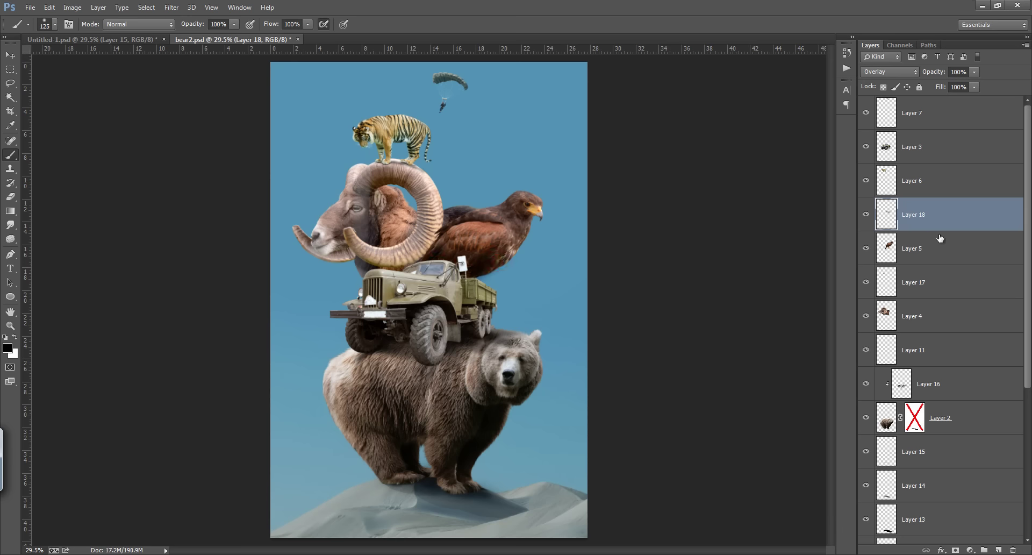
left_click(974, 144)
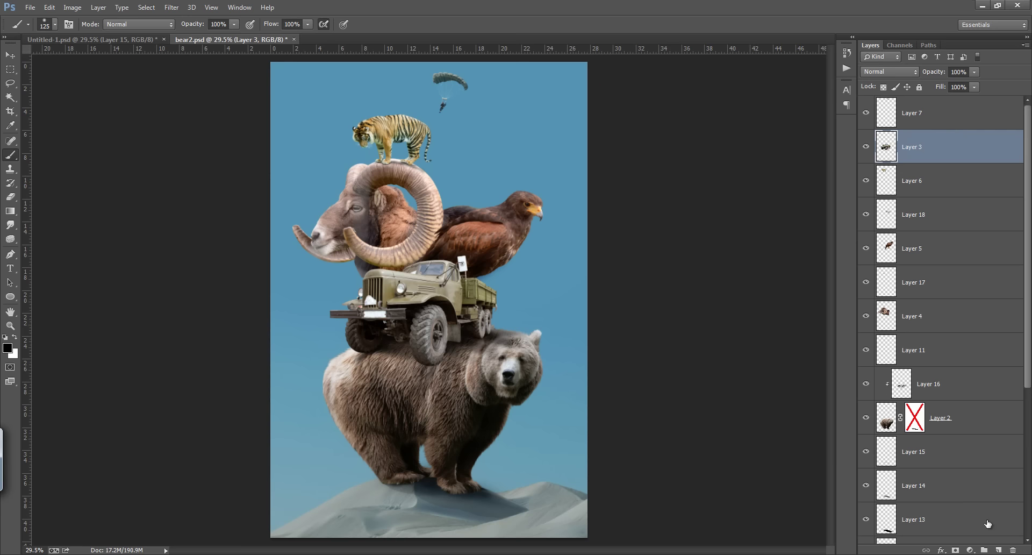
Step: Add Layer 19 above the truck's Layer 3 in Overlay blend mode
left_click(998, 550)
left_click(890, 72)
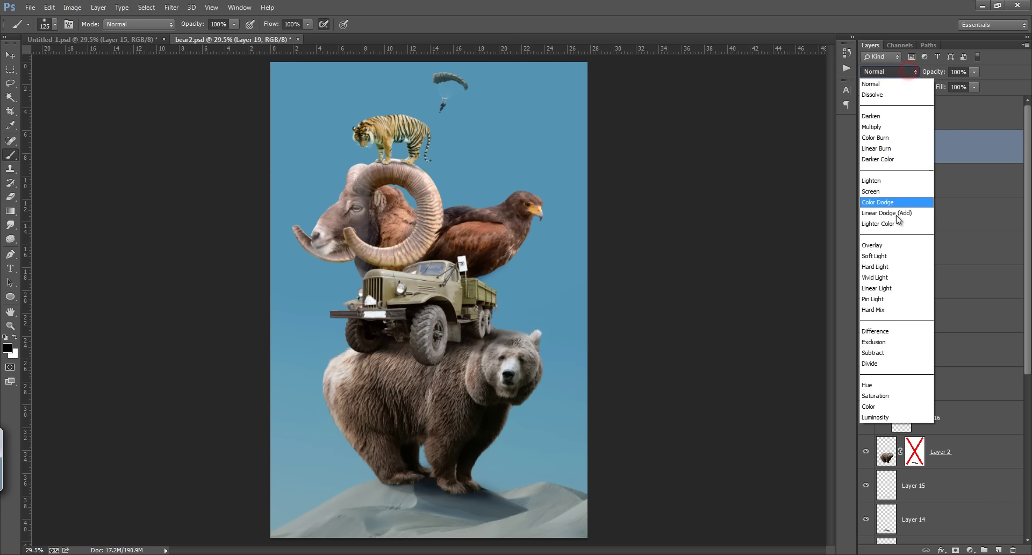
left_click(885, 245)
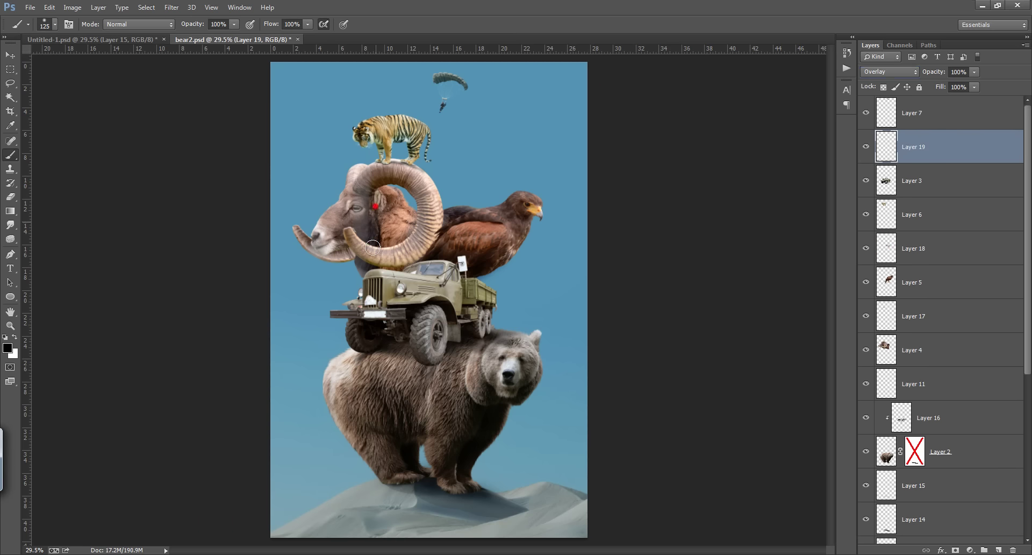
Step: Paint Overlay shading on the ram's cheek, horn curl, nose, mouth, eye and muzzle
left_click_drag(376, 205, 374, 235)
mouse_move(399, 203)
left_mouse_down()
mouse_move(386, 212)
mouse_move(369, 191)
mouse_move(396, 183)
left_mouse_up()
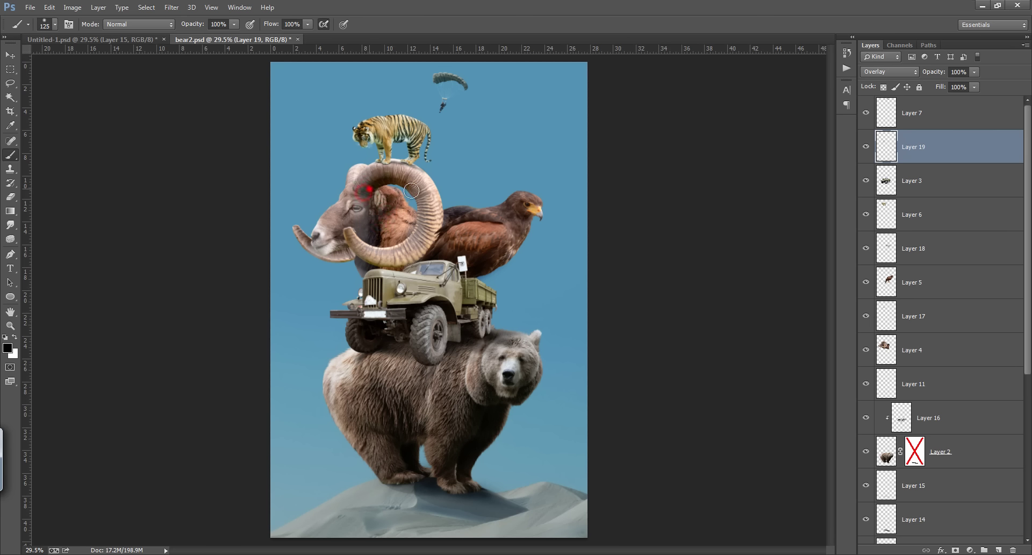
mouse_move(415, 205)
left_mouse_down()
mouse_move(424, 217)
mouse_move(396, 178)
mouse_move(386, 181)
left_mouse_up()
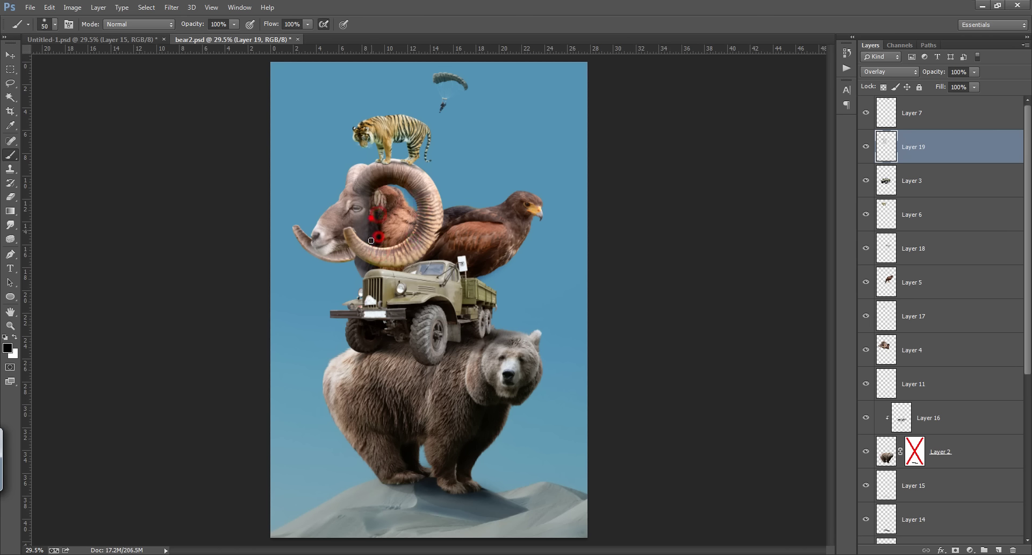
left_click_drag(374, 231, 371, 217)
mouse_move(316, 246)
left_mouse_down()
mouse_move(295, 230)
mouse_move(334, 258)
left_mouse_up()
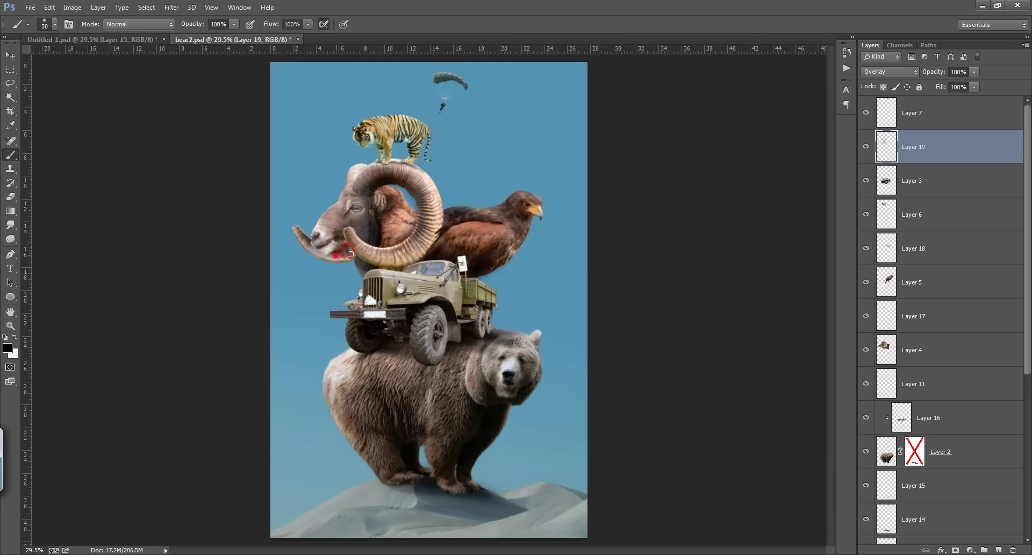
left_click_drag(350, 254, 336, 252)
mouse_move(370, 253)
left_mouse_down()
mouse_move(428, 218)
mouse_move(402, 173)
mouse_move(379, 180)
mouse_move(361, 167)
mouse_move(360, 202)
left_mouse_up()
left_click(350, 204)
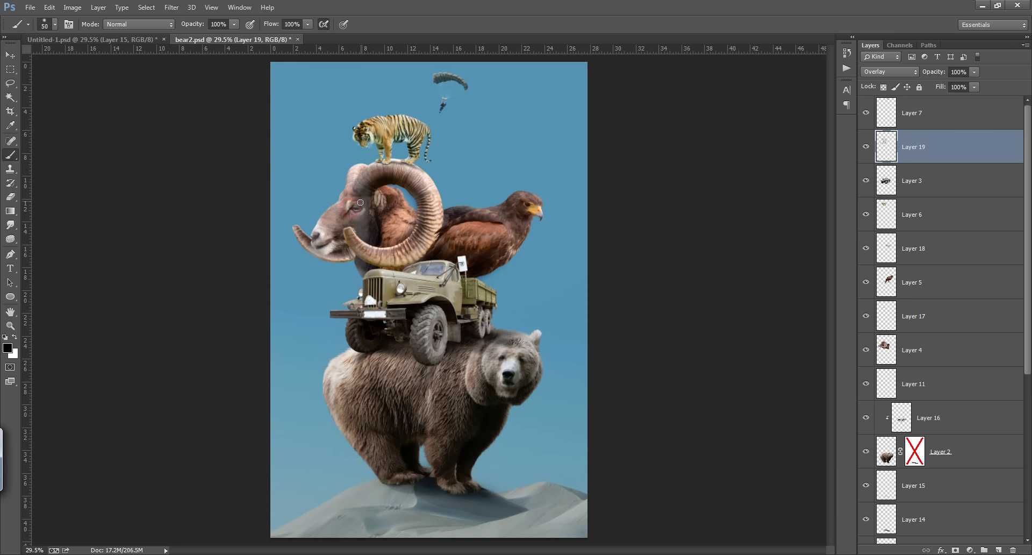
mouse_move(329, 243)
left_mouse_down()
mouse_move(338, 240)
mouse_move(342, 253)
left_mouse_up()
left_click(11, 55)
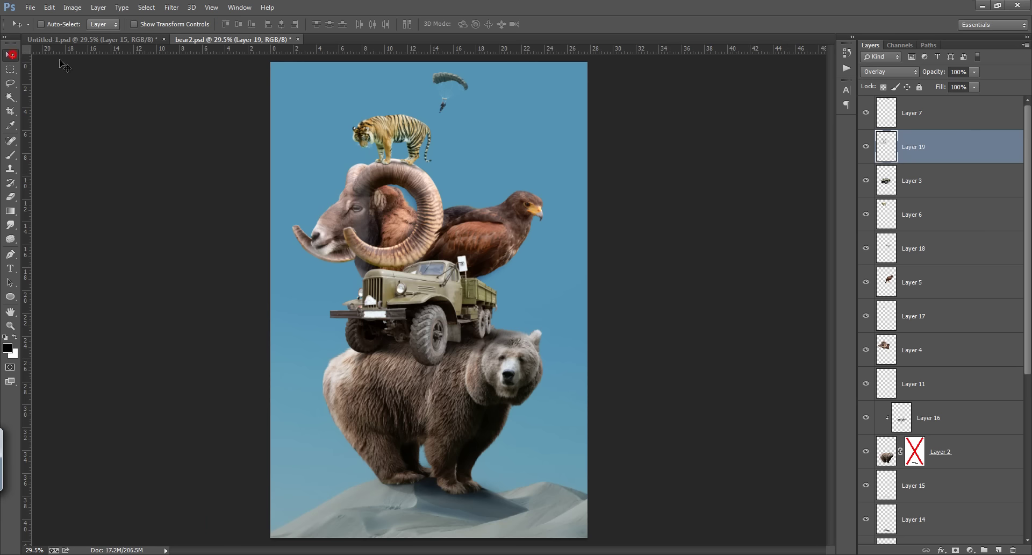
Step: Move the parachutist on Layer 7 up and right in the sky, then select the truck's Layer 3
left_click(953, 116)
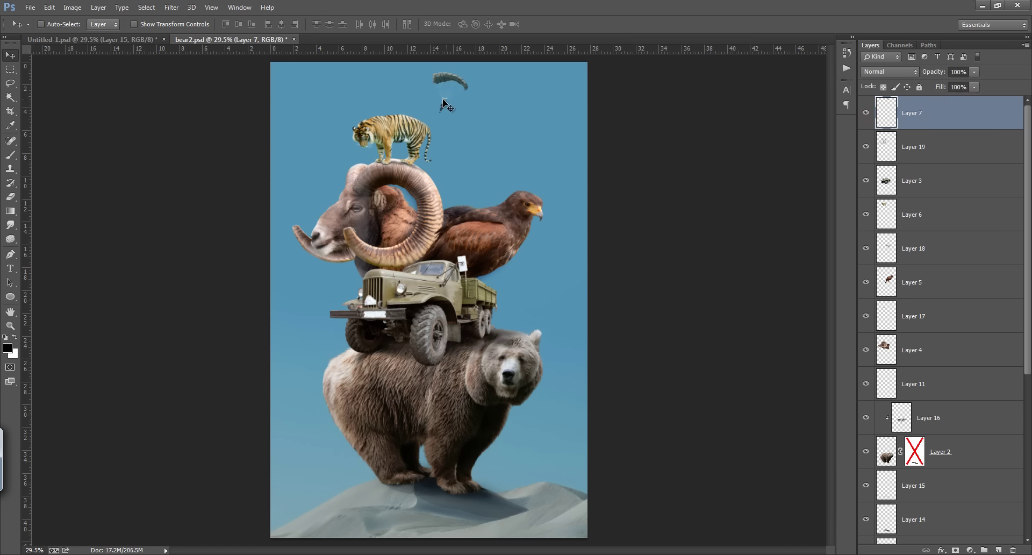
mouse_move(444, 100)
left_mouse_down()
mouse_move(493, 107)
mouse_move(503, 151)
mouse_move(459, 95)
left_mouse_up()
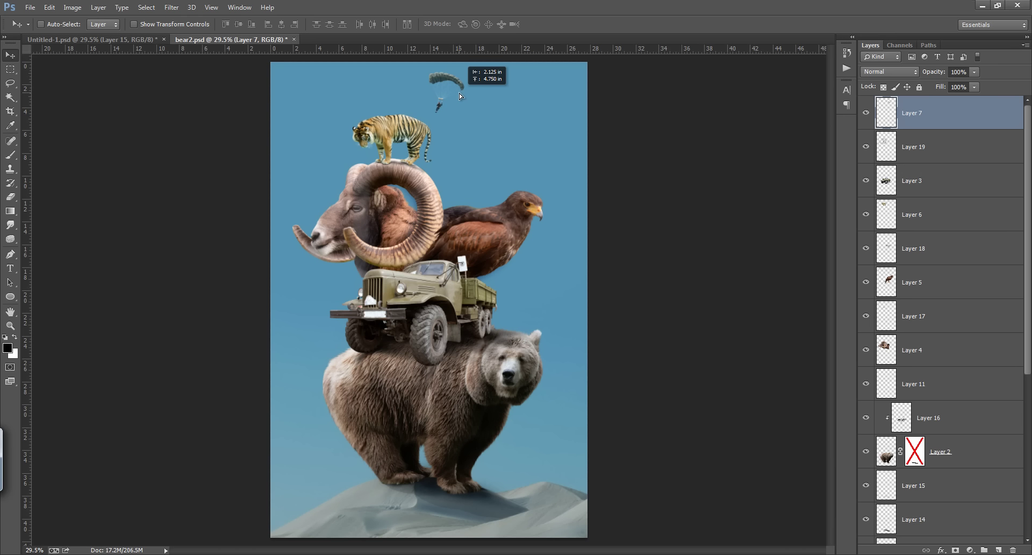
left_click_drag(460, 97, 464, 97)
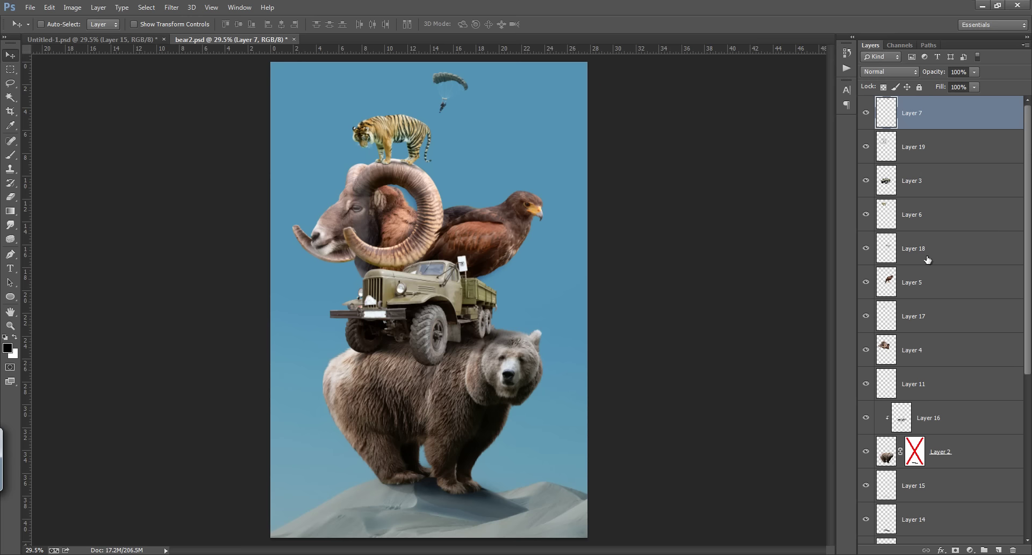
left_click(870, 183)
left_click(919, 186)
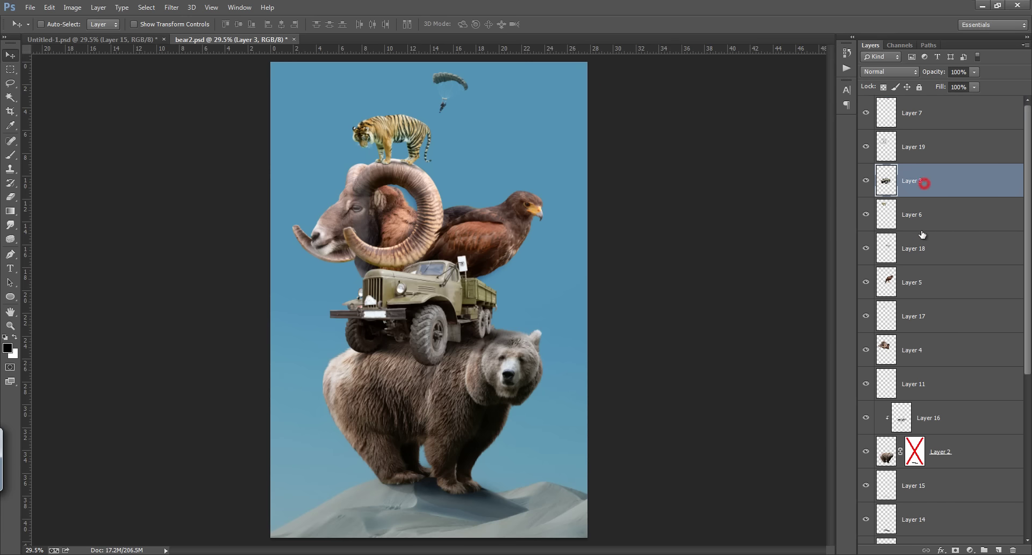
Step: Add a Curves 2 adjustment clipped to Layer 3, pulling the curve down to darken the truck
left_click(970, 549)
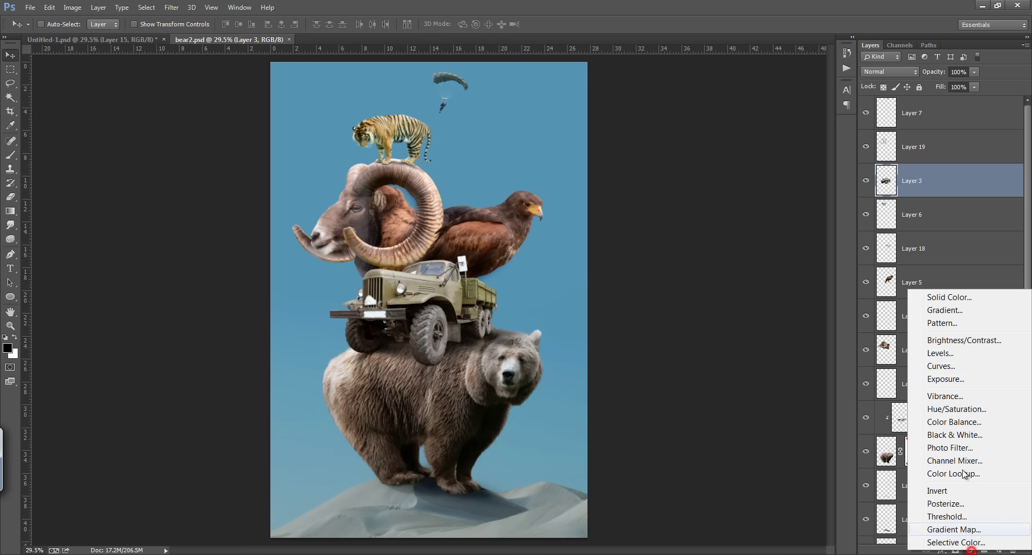
left_click(952, 367)
left_click(955, 196, "alt")
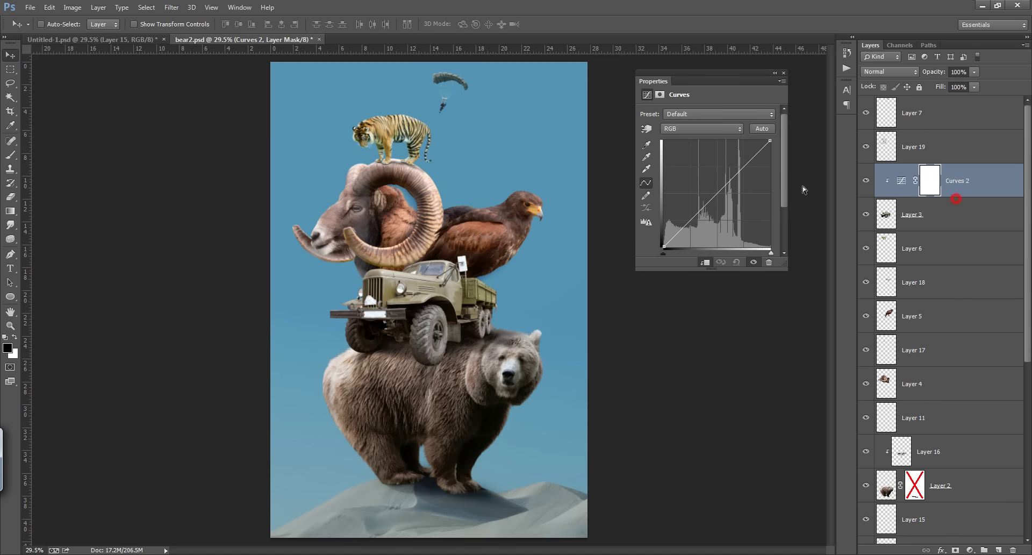
left_click_drag(719, 192, 719, 207)
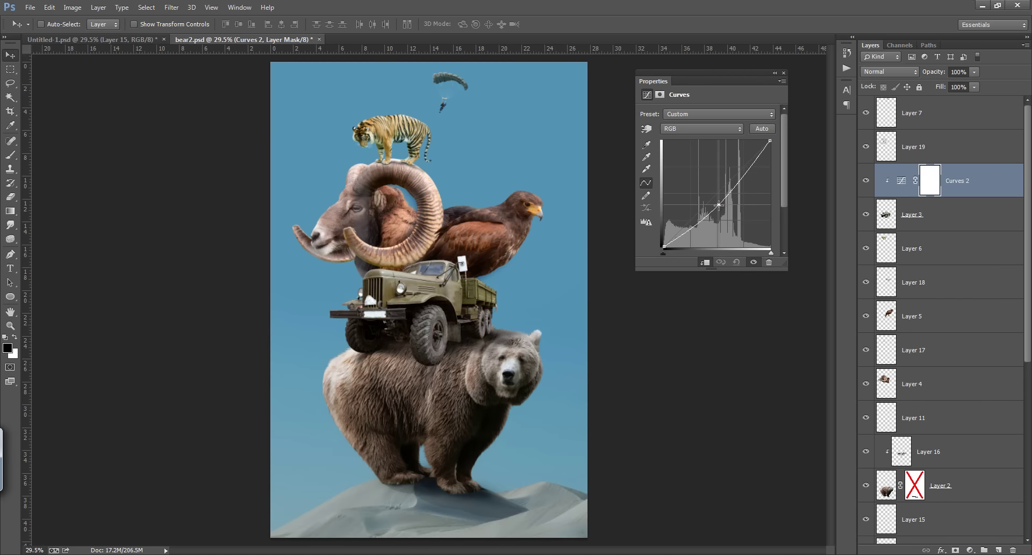
left_click(665, 245)
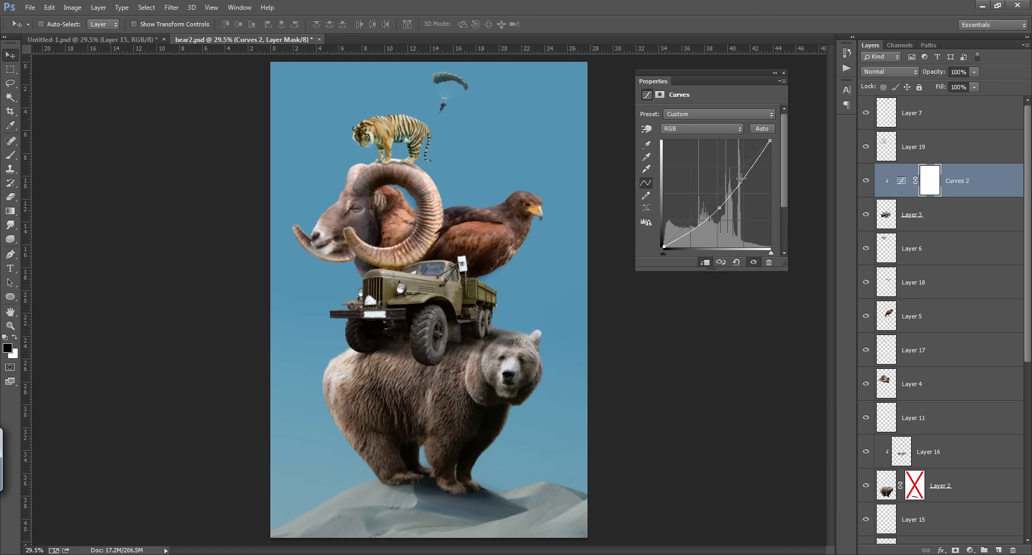
mouse_move(769, 142)
left_mouse_down()
mouse_move(775, 165)
mouse_move(774, 135)
mouse_move(776, 151)
left_mouse_up()
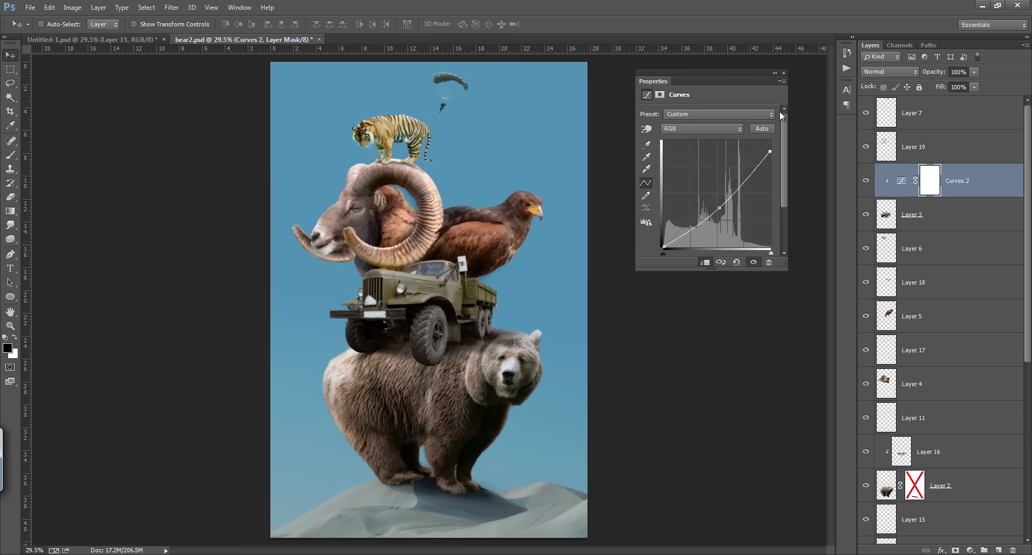
left_click(781, 80)
left_click(784, 73)
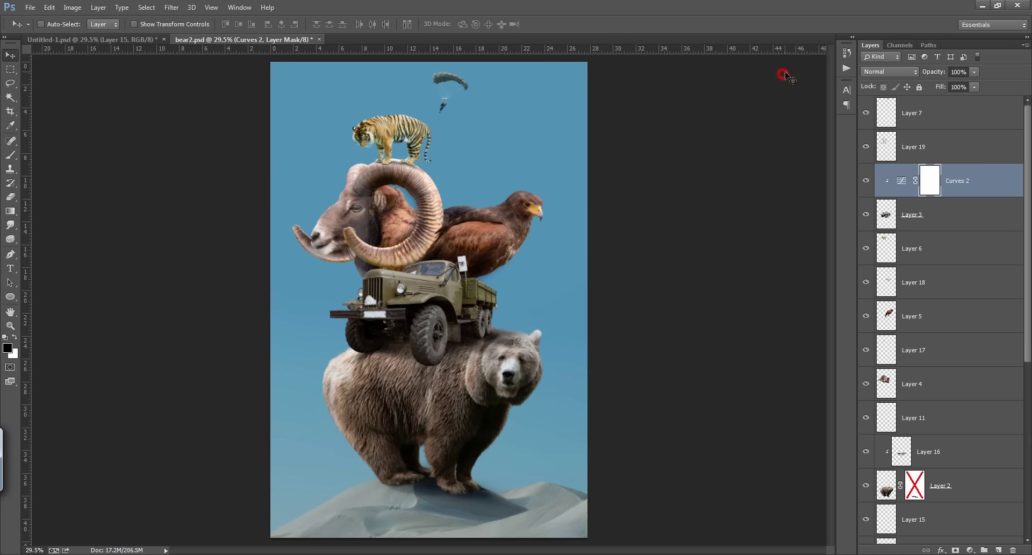
left_click(866, 182)
left_click(867, 181)
Step: Invert the Curves 2 mask to black and set up an enlarged white brush
key("ctrl+i")
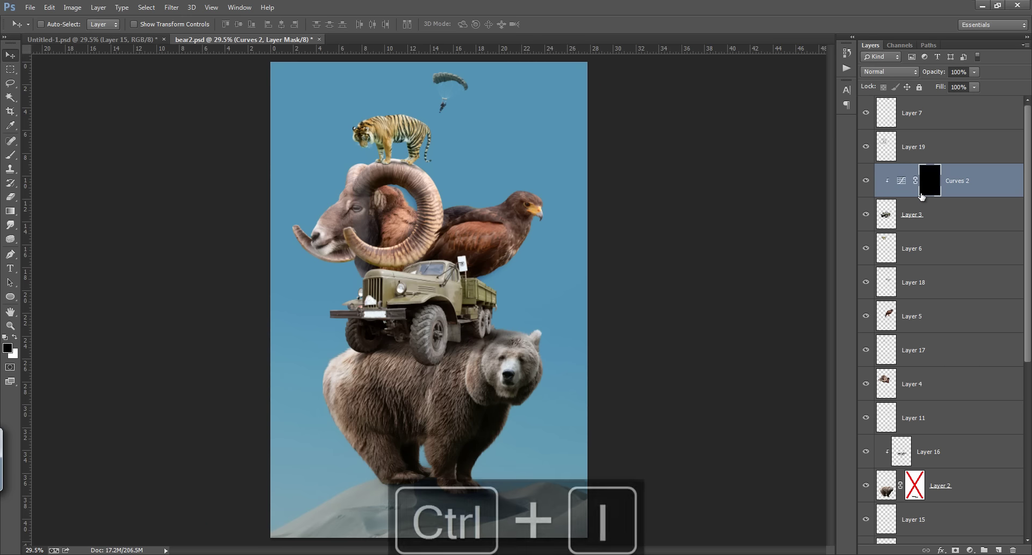
key("b")
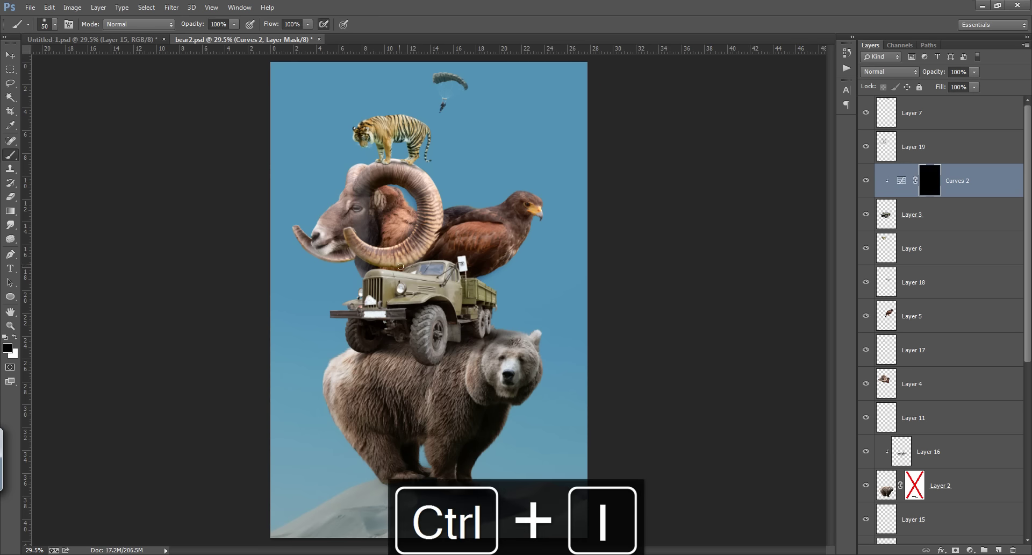
key("bracketright")
key("bracketright")
key("bracketright")
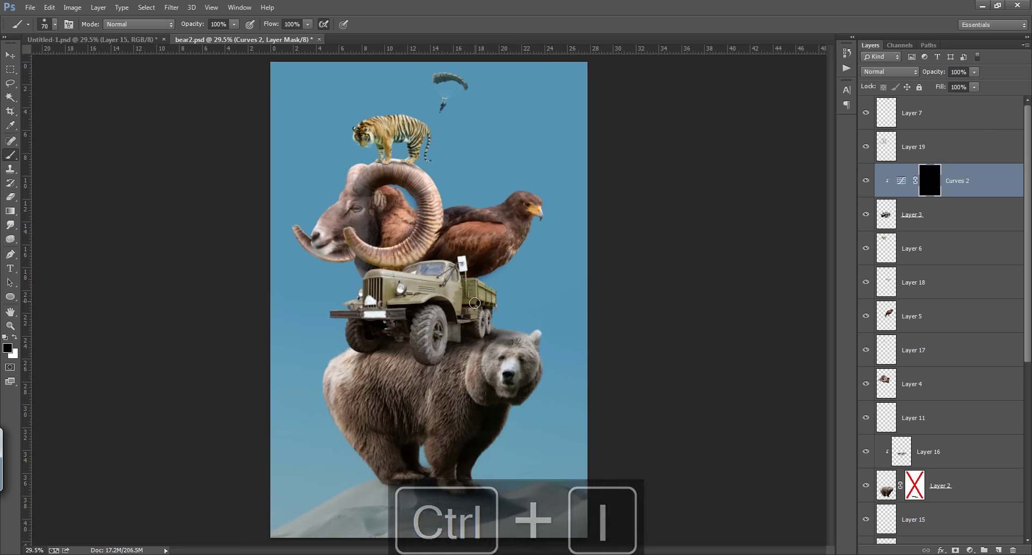
key("bracketright")
key("bracketright")
key("bracketright")
key("bracketright")
key("bracketright")
key("bracketright")
key("bracketright")
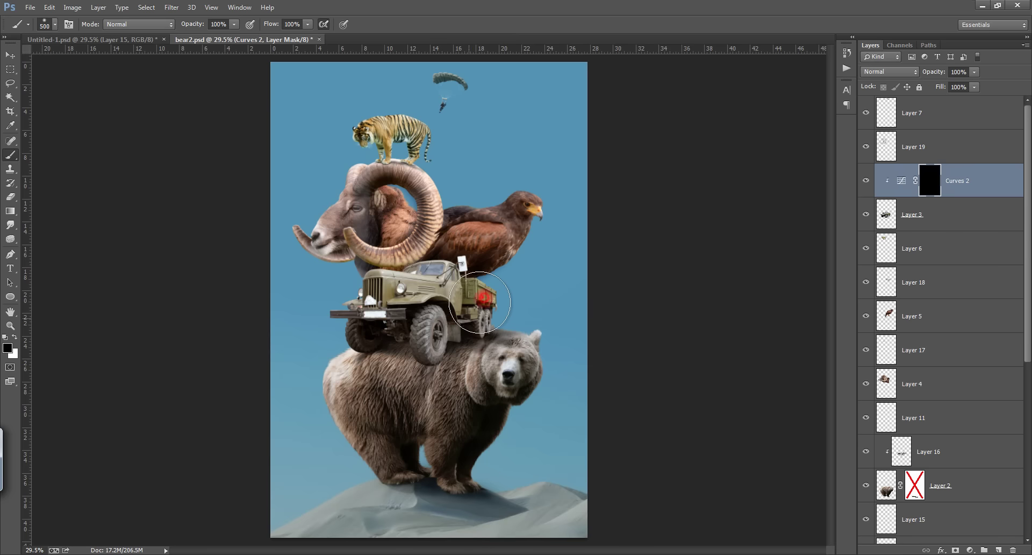
key("x")
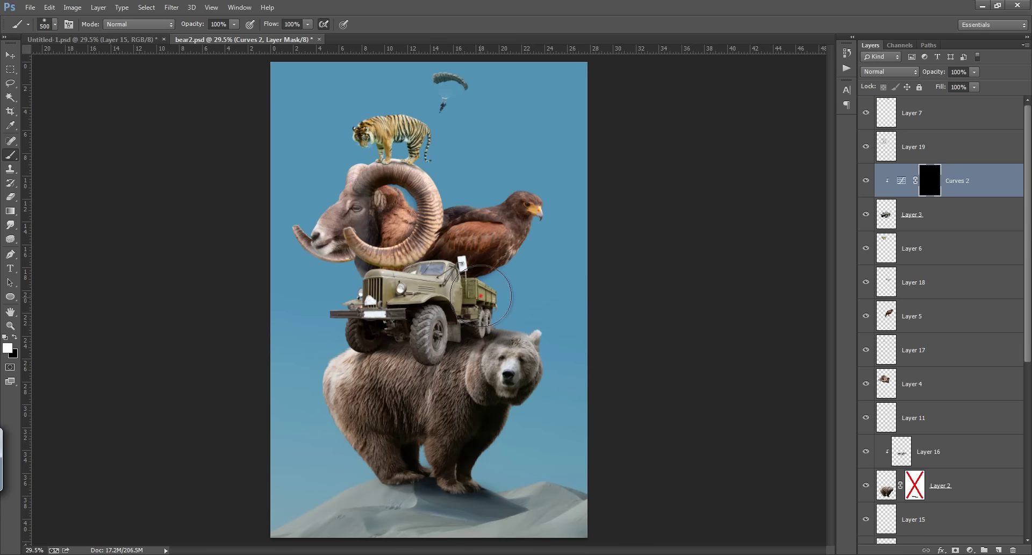
Step: Paint white on the mask over the truck bed, front and wheels to reveal the darkening
left_click(484, 298)
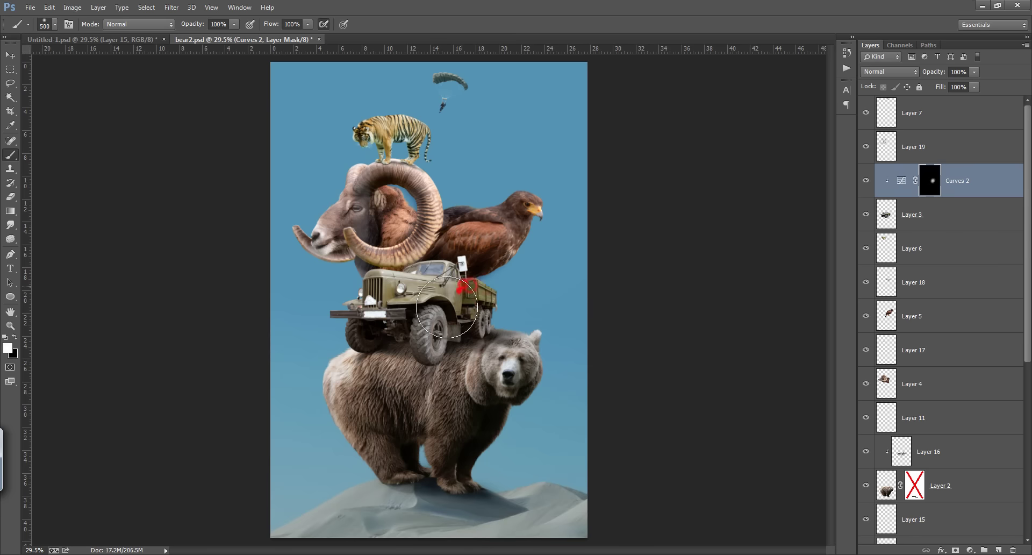
mouse_move(425, 304)
left_mouse_down()
mouse_move(400, 316)
mouse_move(468, 331)
left_mouse_up()
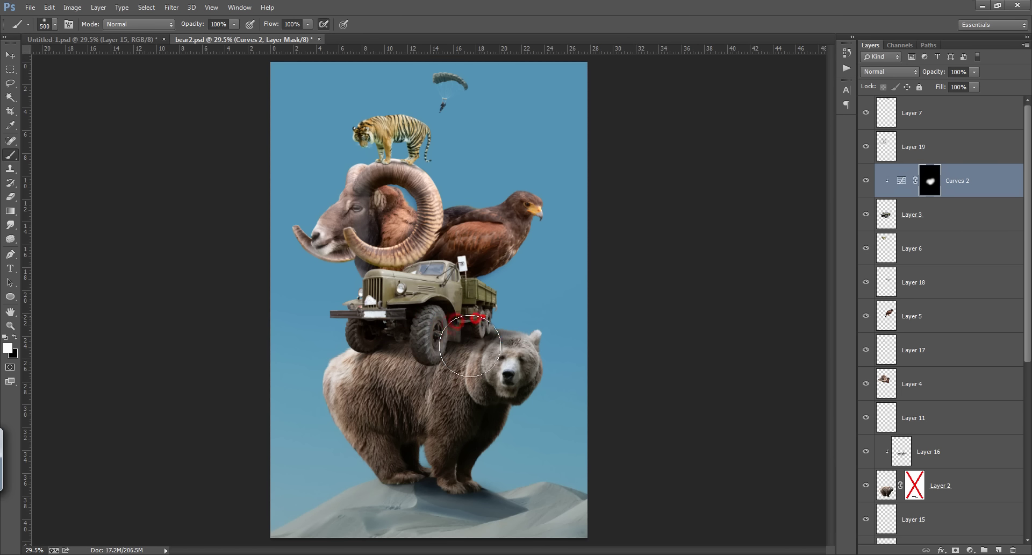
key("bracketleft")
key("bracketleft")
key("bracketleft")
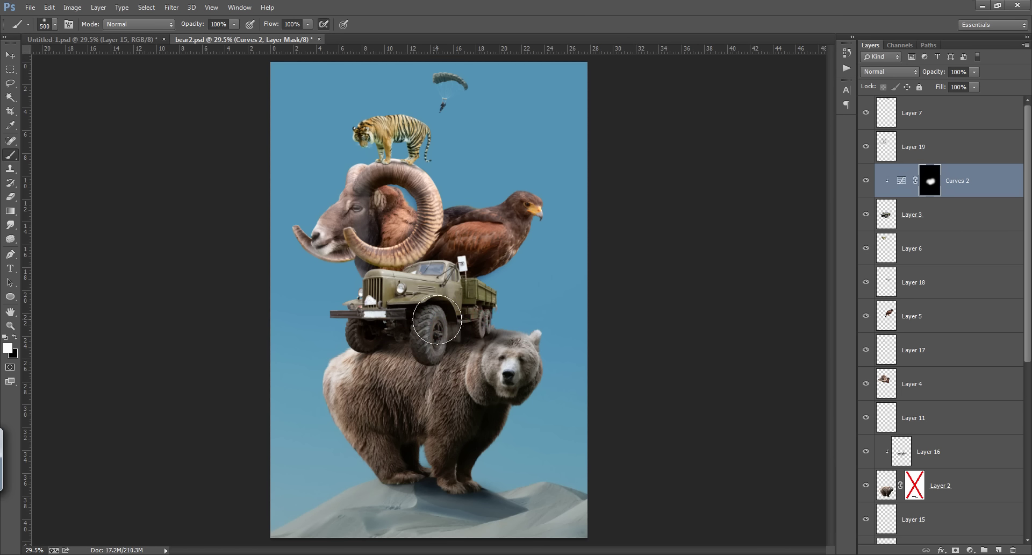
left_click_drag(482, 295, 437, 347)
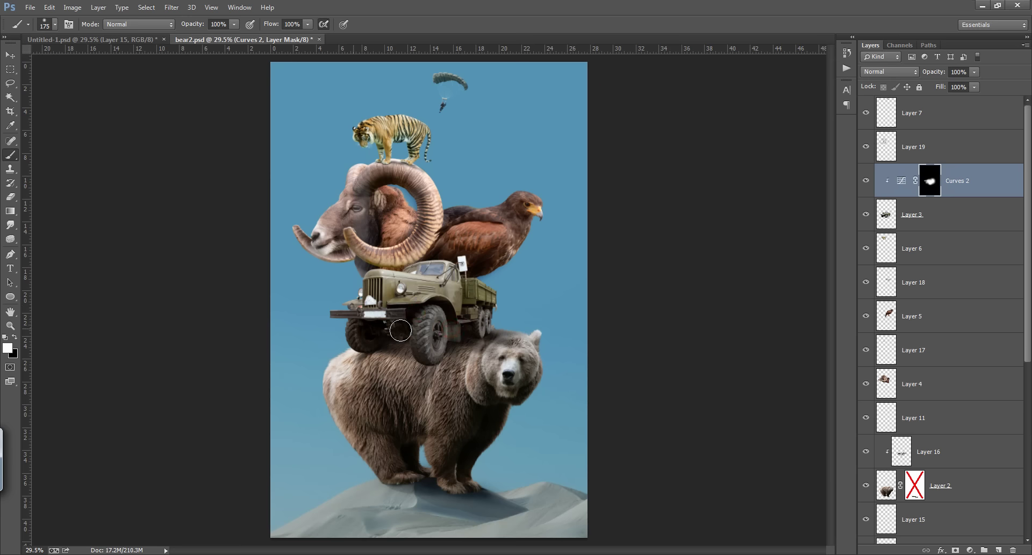
left_click(895, 217)
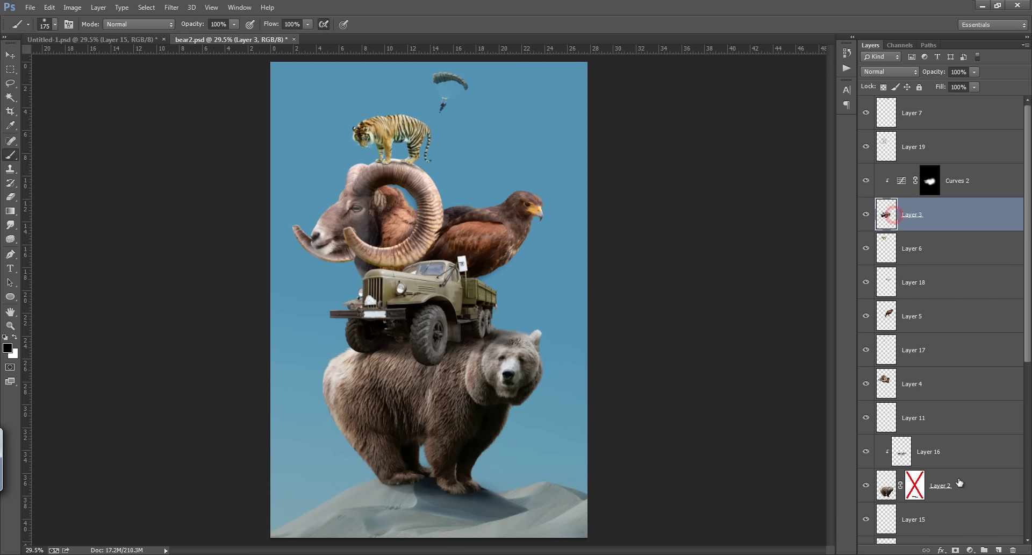
Step: Add a new Layer 20 clipped to Layer 3 and set its blend mode to Overlay
left_click(999, 550)
key("x")
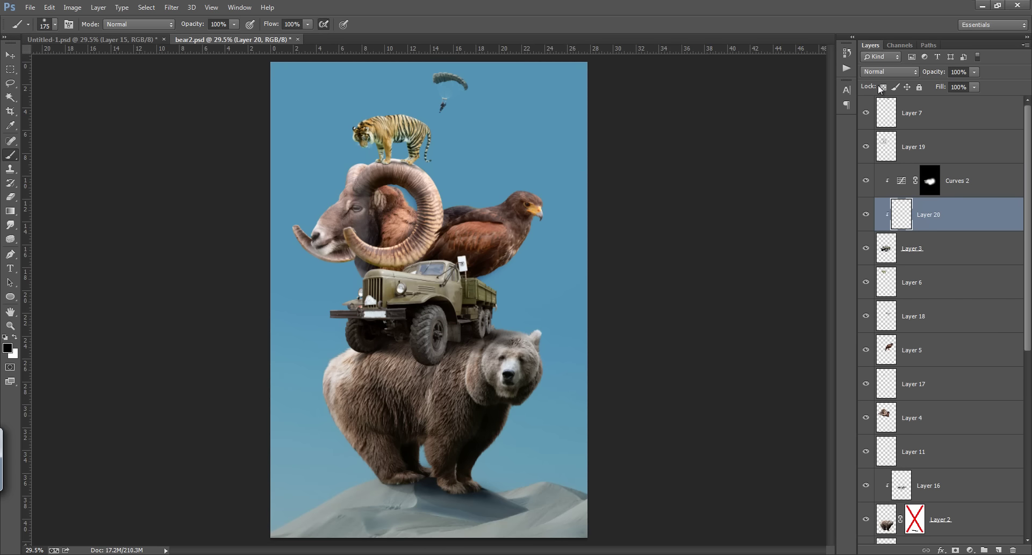
left_click(890, 72)
left_click(873, 245)
Step: Paint low-opacity black shading over the truck's wheel, side, windshield, headlight and bumper
left_click_drag(429, 349, 436, 317)
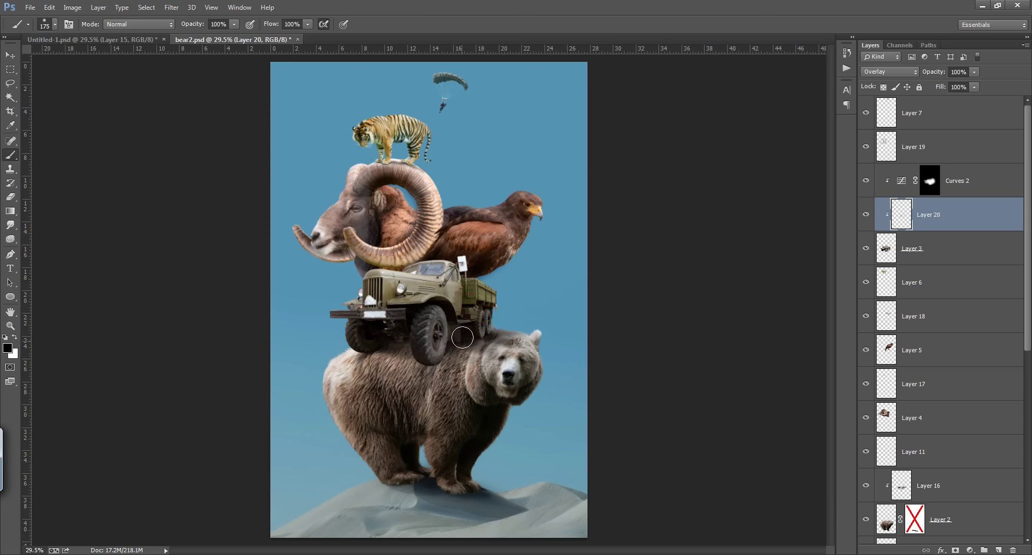
key("bracketleft")
key("bracketleft")
left_click_drag(198, 28, 161, 30)
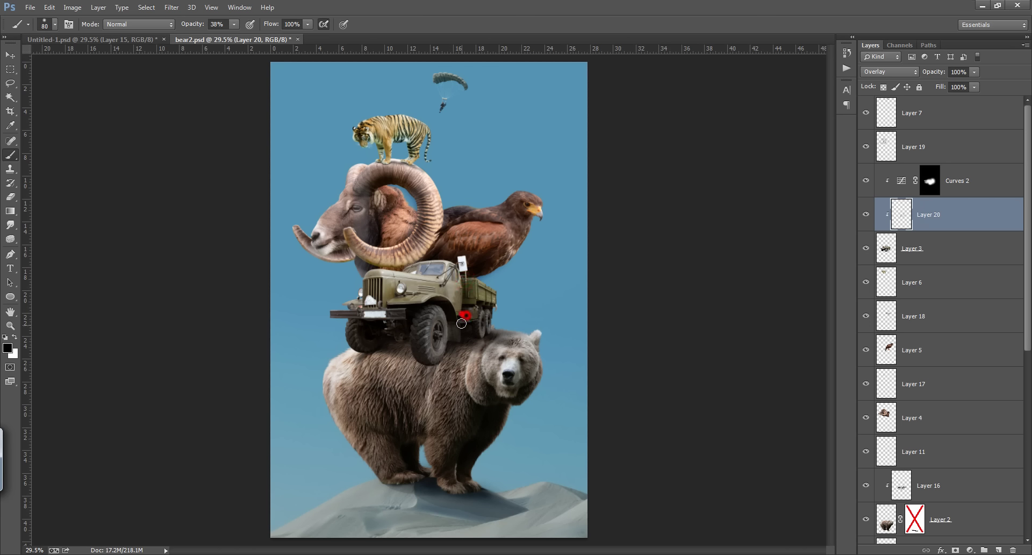
left_click_drag(462, 324, 460, 288)
left_click_drag(458, 298, 438, 273)
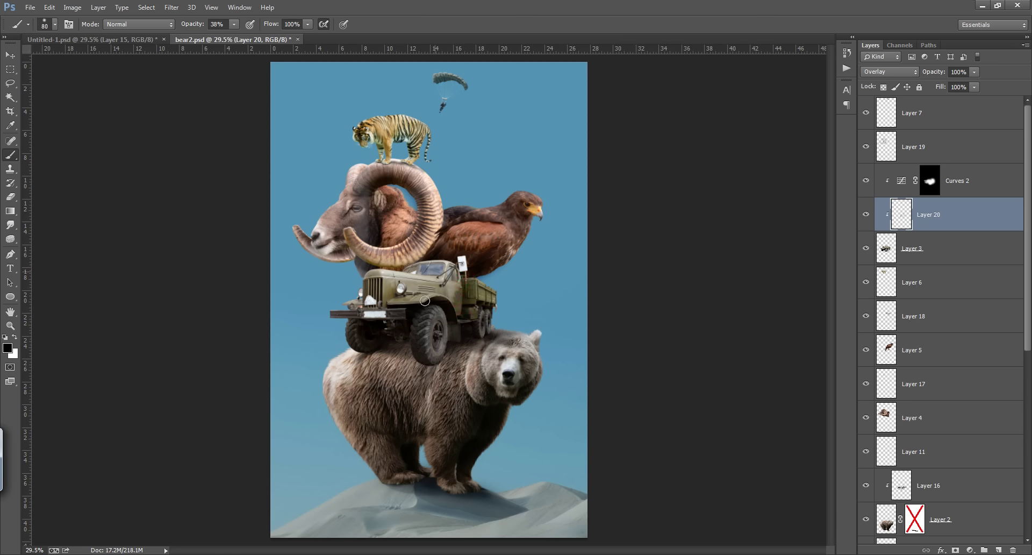
left_click_drag(392, 297, 405, 340)
mouse_move(415, 350)
left_mouse_down()
mouse_move(440, 313)
mouse_move(440, 353)
mouse_move(452, 333)
left_mouse_up()
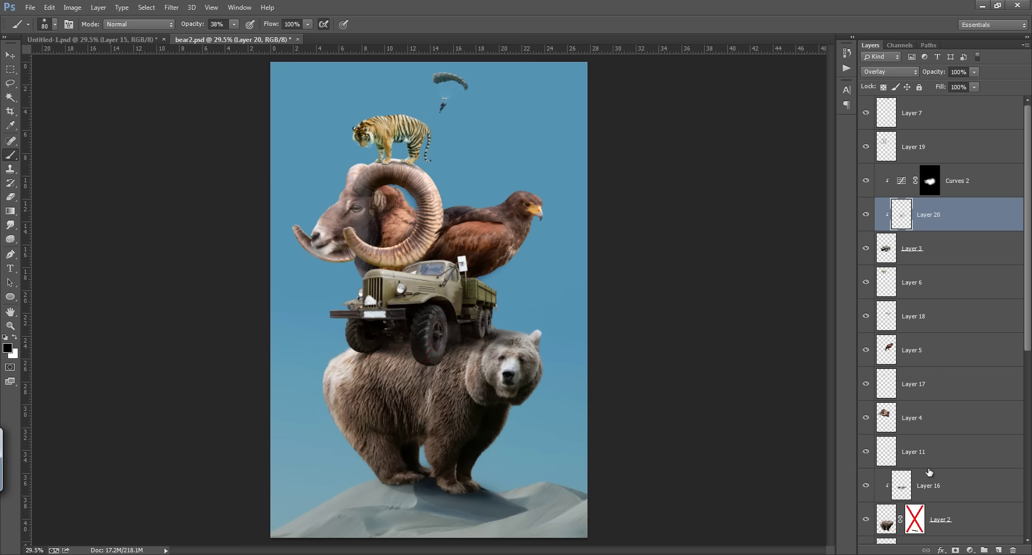
Step: Undo the stray shading stroke, select Layer 16 and enlarge the brush
left_click(961, 487)
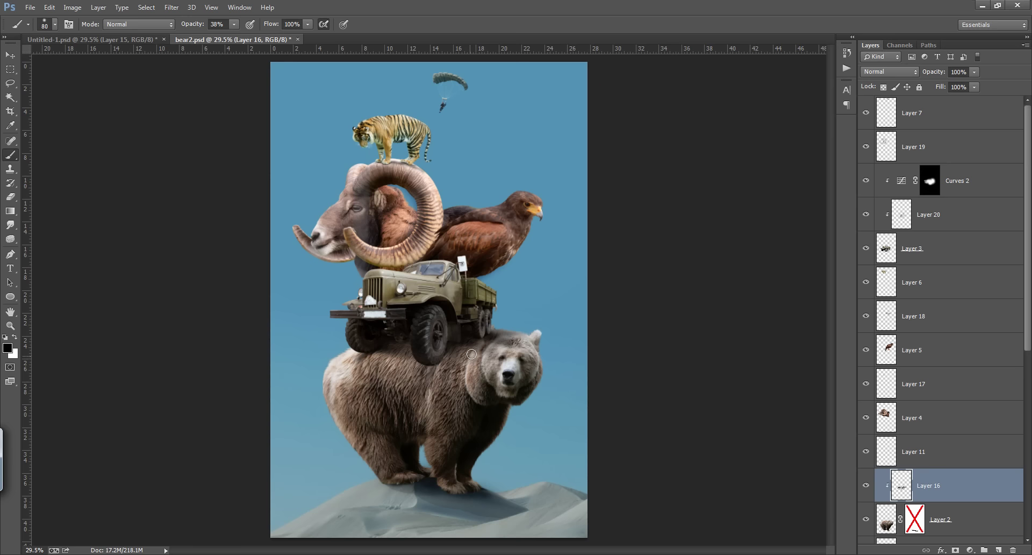
key("ctrl+z")
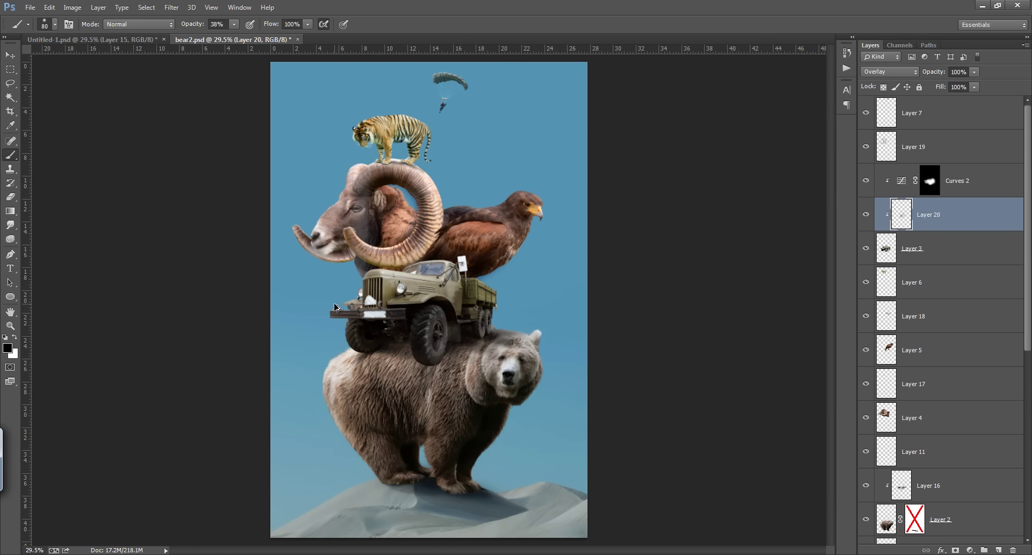
key("ctrl+alt+z")
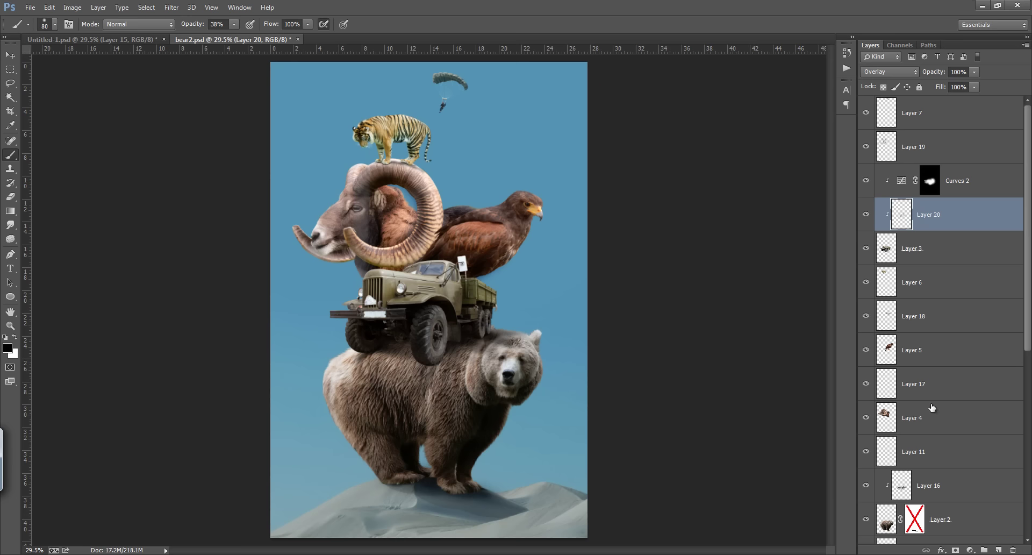
left_click(937, 488)
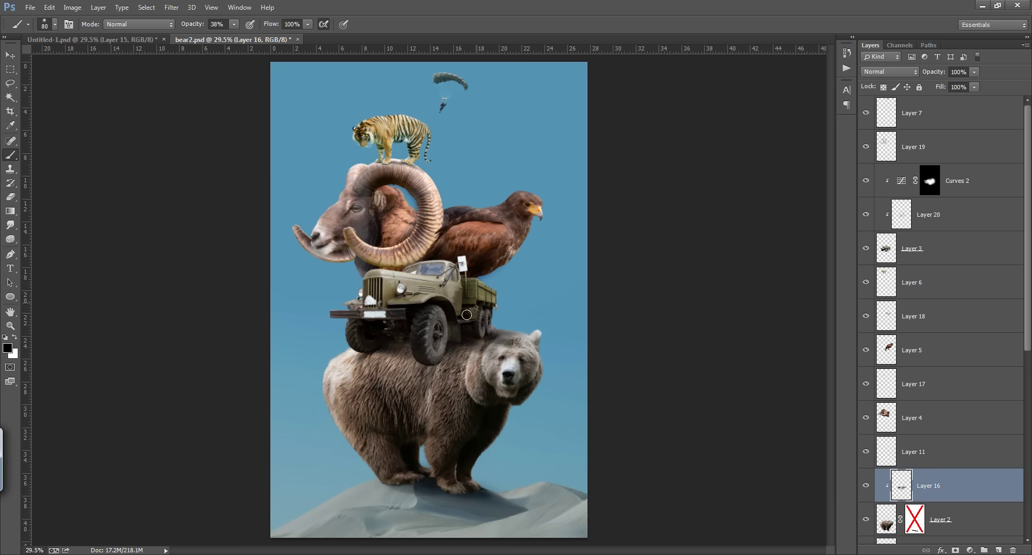
key("bracketright")
key("bracketright")
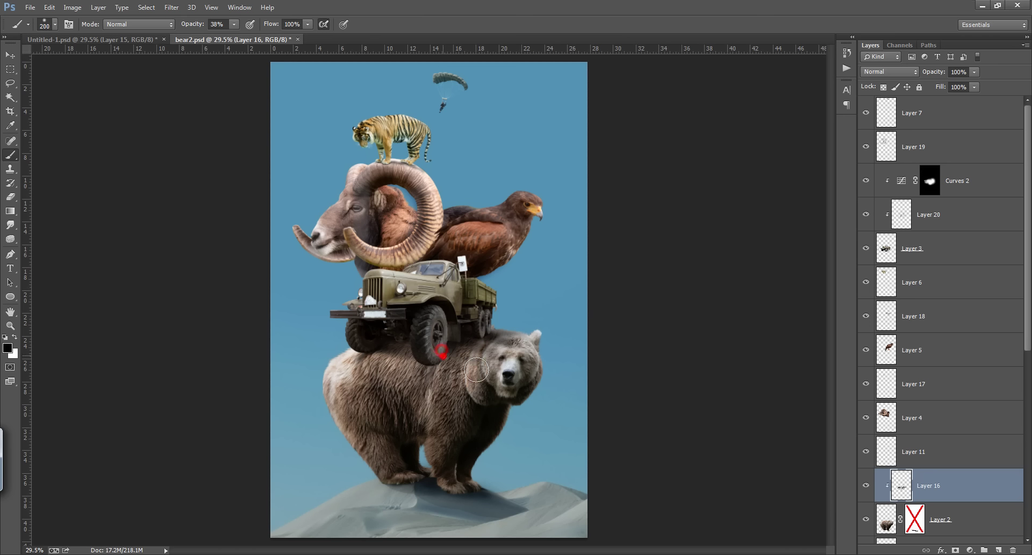
Step: Paint black shadow on the bear's back and shoulder beneath the truck's wheels
mouse_move(449, 348)
left_mouse_down()
mouse_move(443, 354)
mouse_move(469, 375)
mouse_move(512, 333)
mouse_move(534, 337)
mouse_move(471, 338)
mouse_move(500, 350)
mouse_move(527, 341)
left_mouse_up()
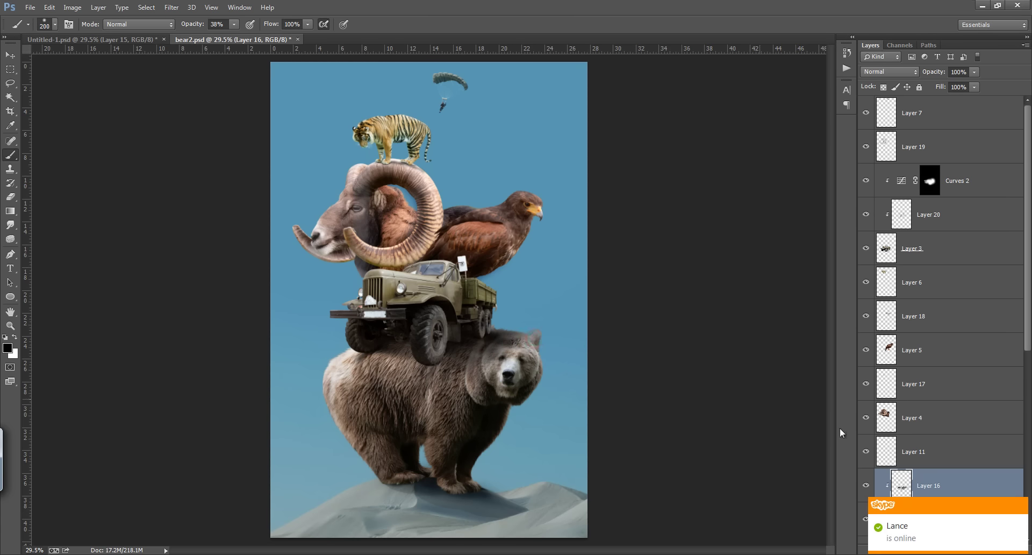
left_click(1020, 505)
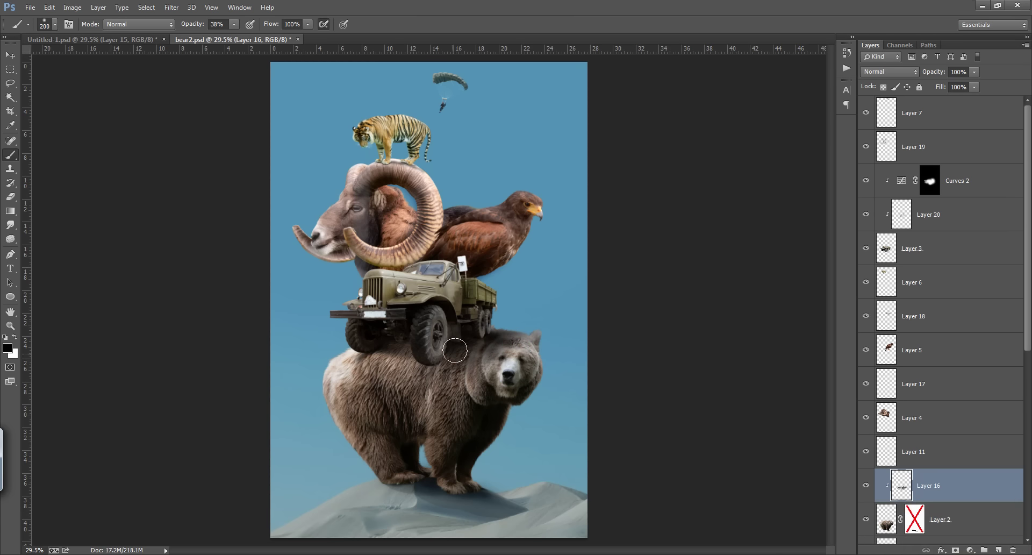
mouse_move(455, 351)
left_mouse_down()
mouse_move(442, 362)
mouse_move(423, 348)
mouse_move(429, 365)
mouse_move(438, 354)
left_mouse_up()
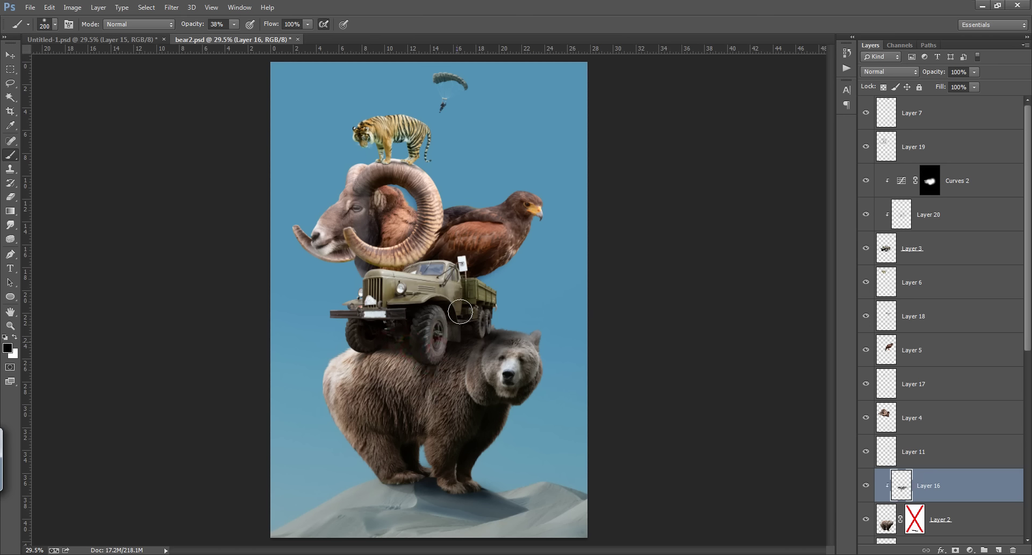
key("bracketleft")
mouse_move(378, 394)
left_mouse_down()
mouse_move(385, 350)
mouse_move(395, 352)
left_mouse_up()
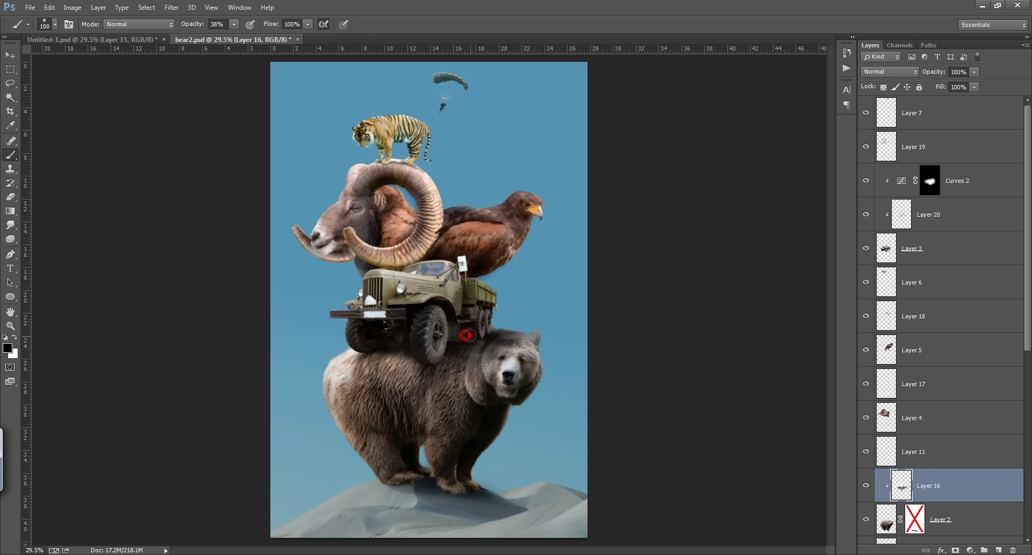
mouse_move(466, 335)
left_mouse_down()
mouse_move(484, 343)
mouse_move(441, 369)
mouse_move(483, 345)
left_mouse_up()
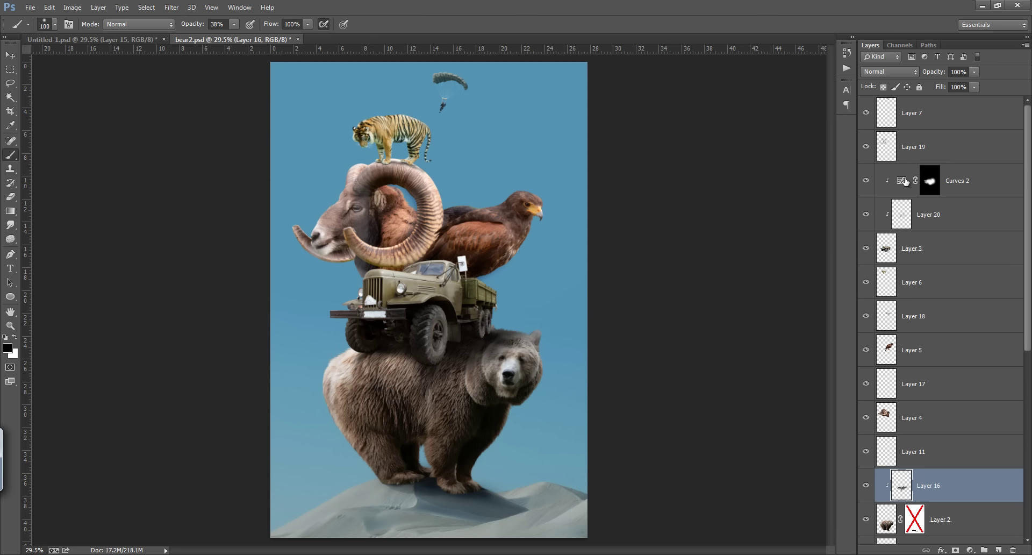
Step: Locate the ram's Layer 4 and add an empty layer clipped above it
left_click(866, 146)
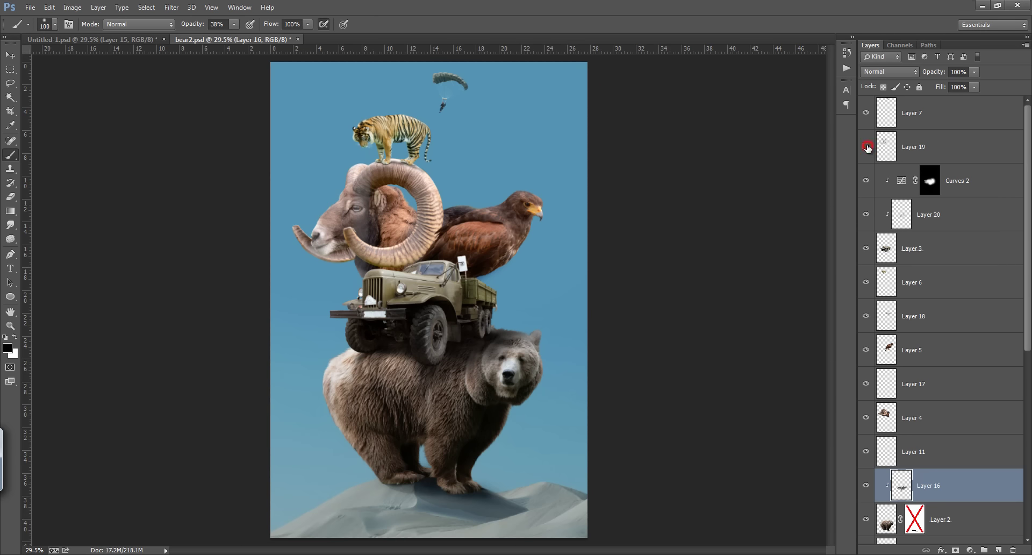
left_click(925, 177)
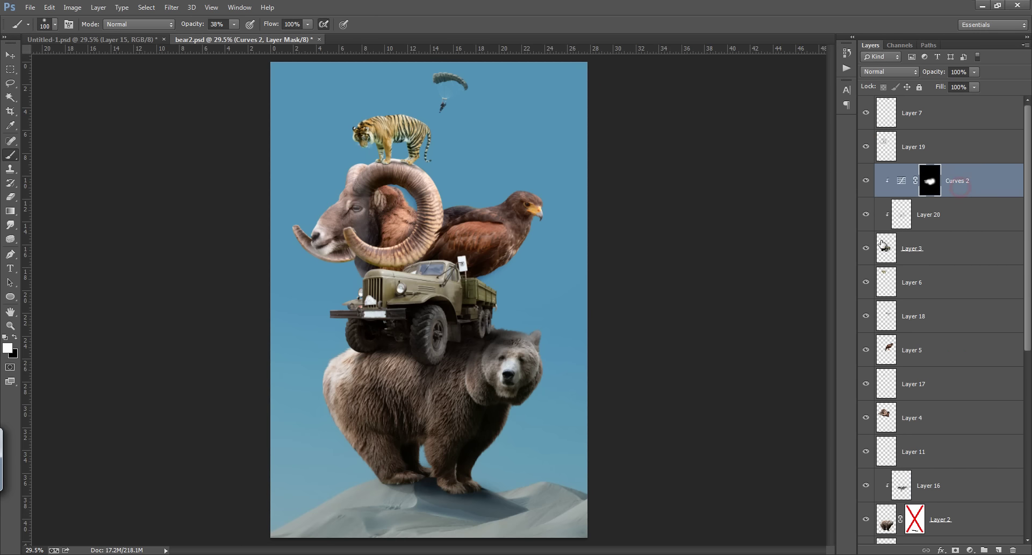
left_click(866, 249)
left_click(867, 146)
left_click(867, 418)
left_click(924, 416)
left_click(999, 549)
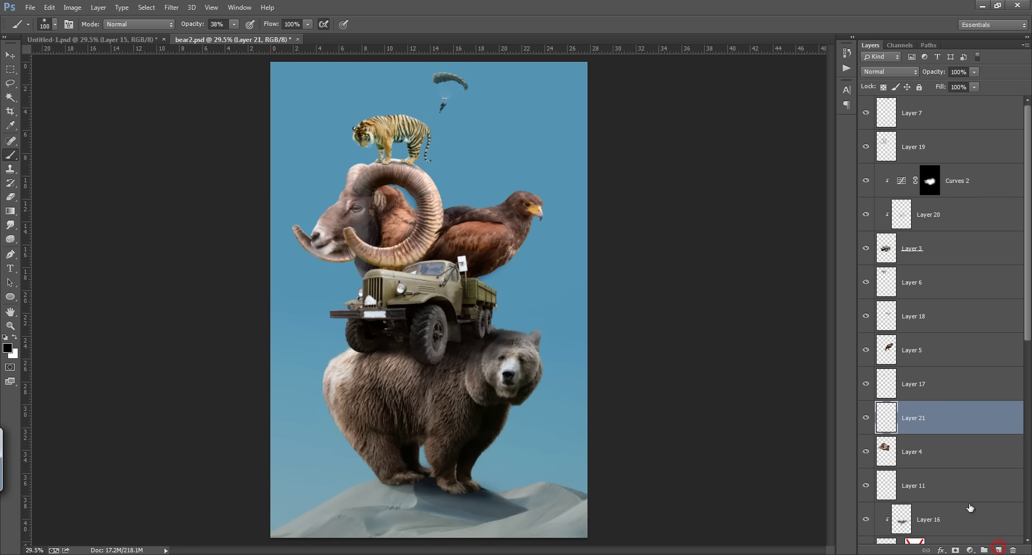
left_click(957, 432, "alt")
Step: Add a Curves 3 adjustment clipped to the ram, lowering the midtone point to darken
left_click(970, 549)
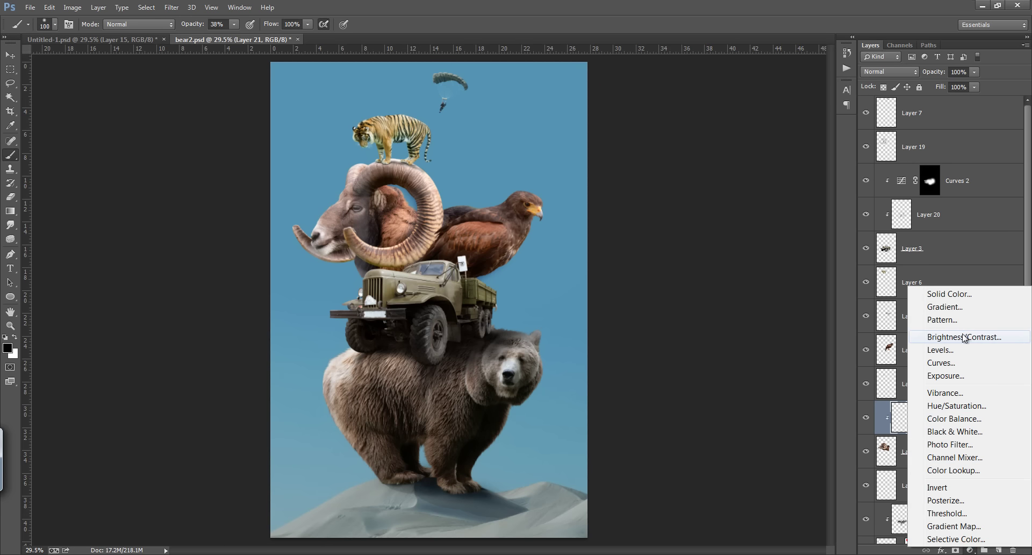
left_click(956, 363)
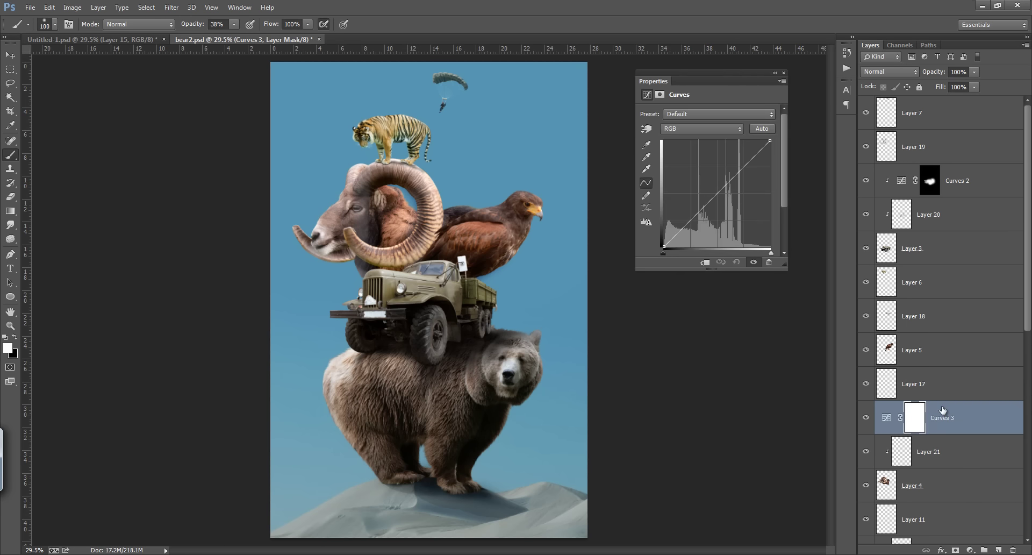
left_click_drag(721, 193, 719, 203)
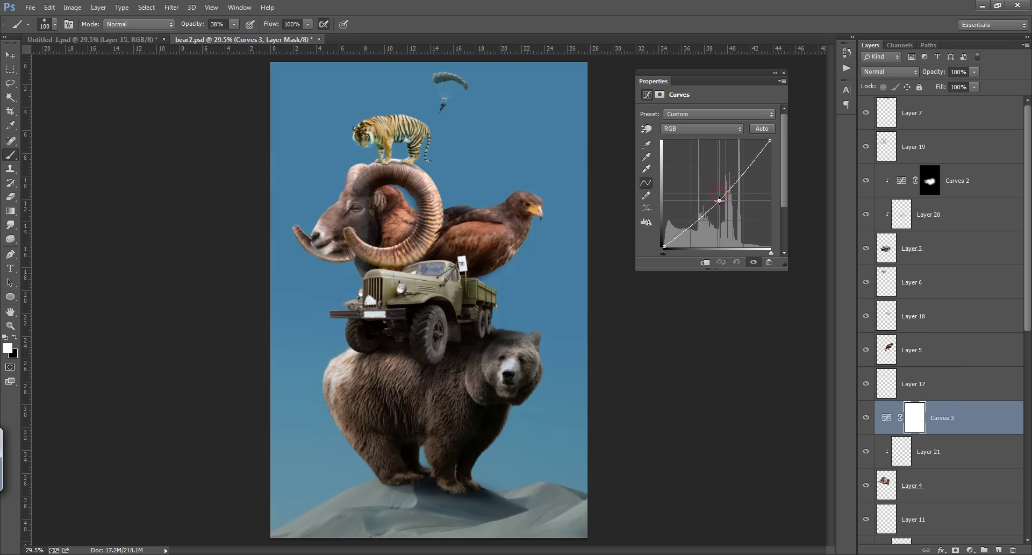
left_click(950, 432, "alt")
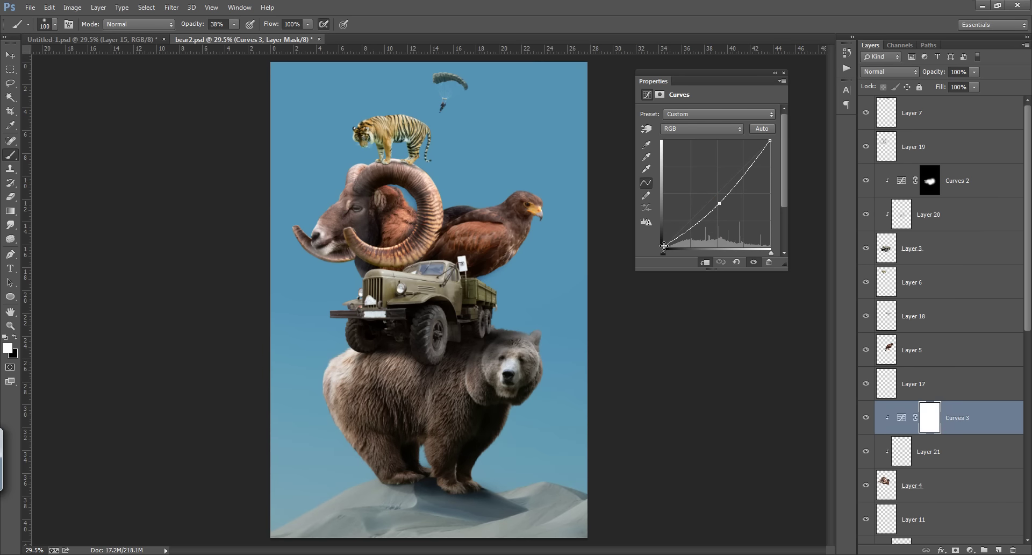
left_click_drag(664, 245, 665, 246)
left_click_drag(721, 203, 719, 211)
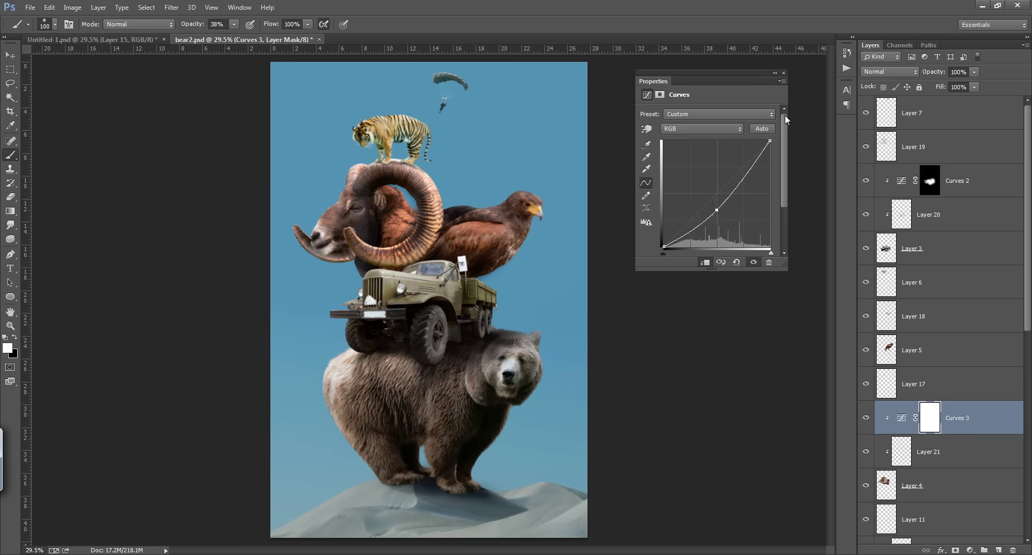
left_click(784, 72)
left_click(925, 418)
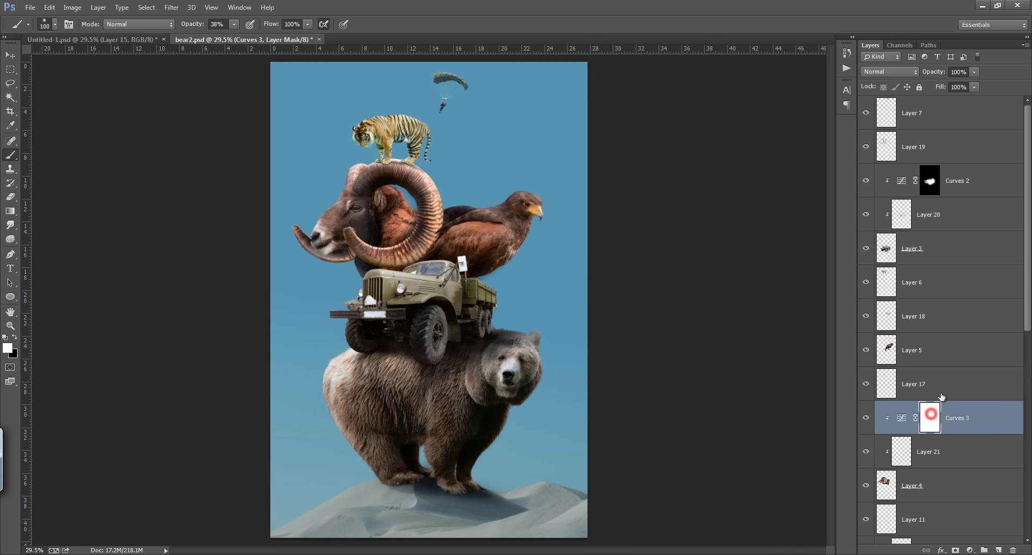
Step: Invert the Curves 3 mask and set the brush to size 175 at 100% opacity
key("ctrl+i")
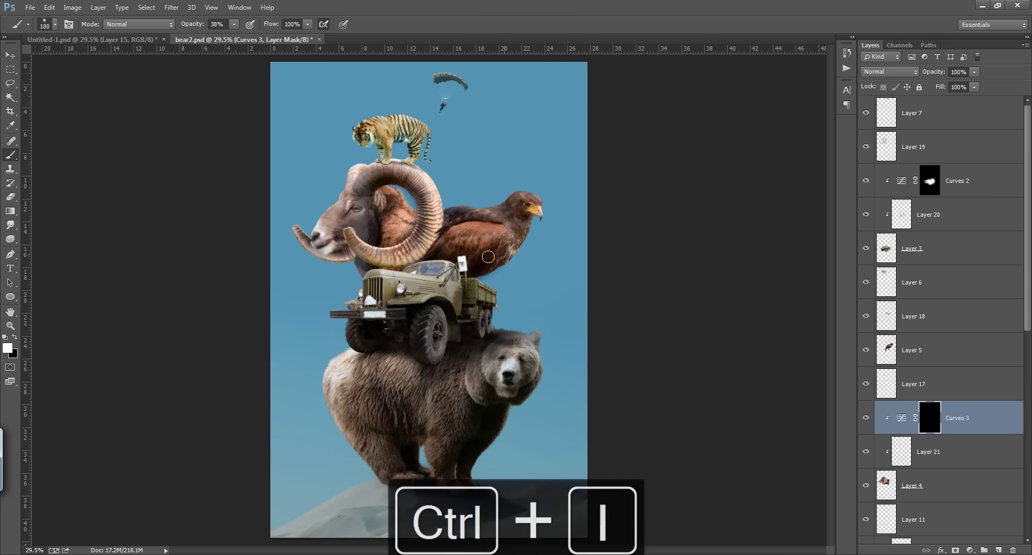
key("bracketright")
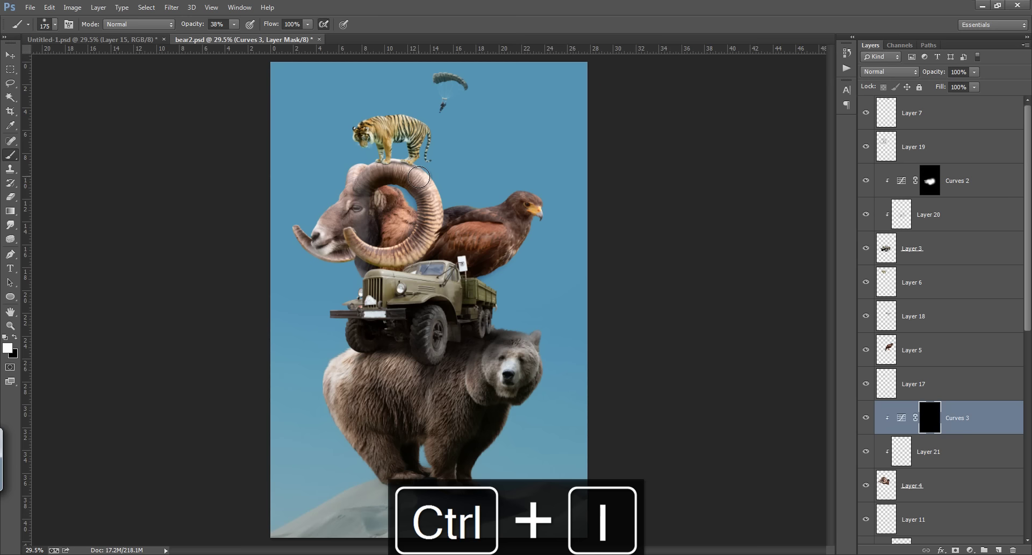
left_click(391, 171)
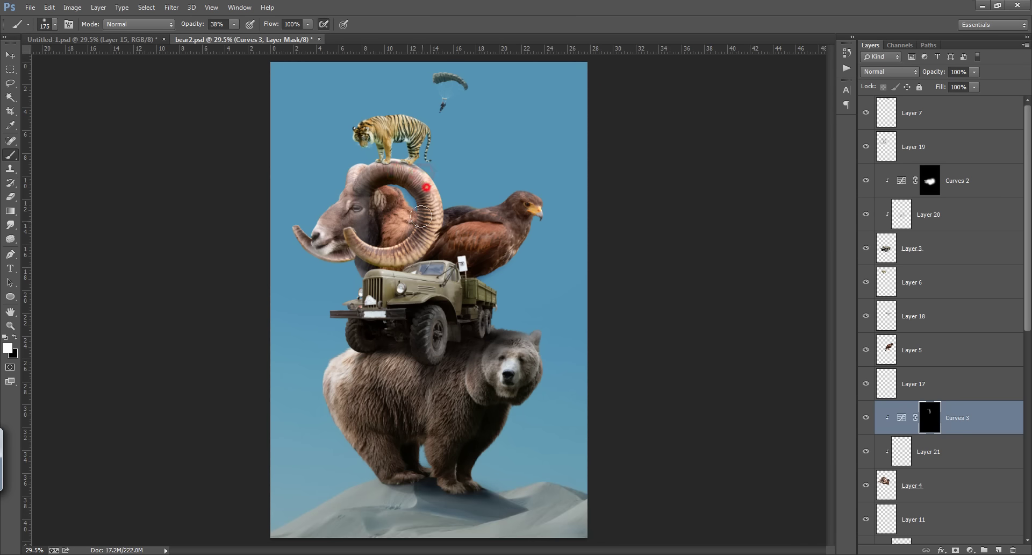
left_click_drag(419, 201, 422, 218)
left_click_drag(198, 26, 231, 25)
left_click(420, 186)
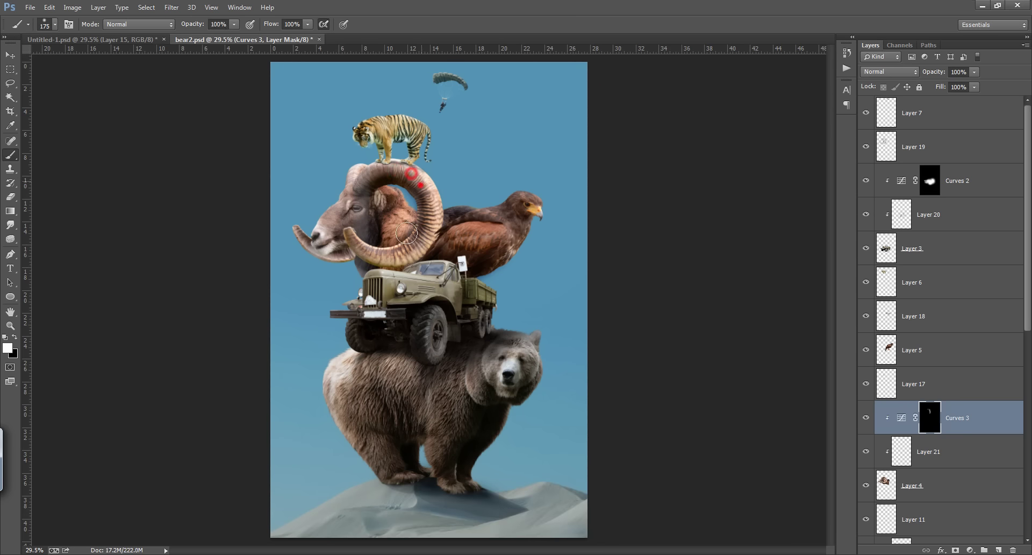
Step: Paint white over the ram's neck and inner horn, undoing the stroke at its mouth
left_click(372, 214)
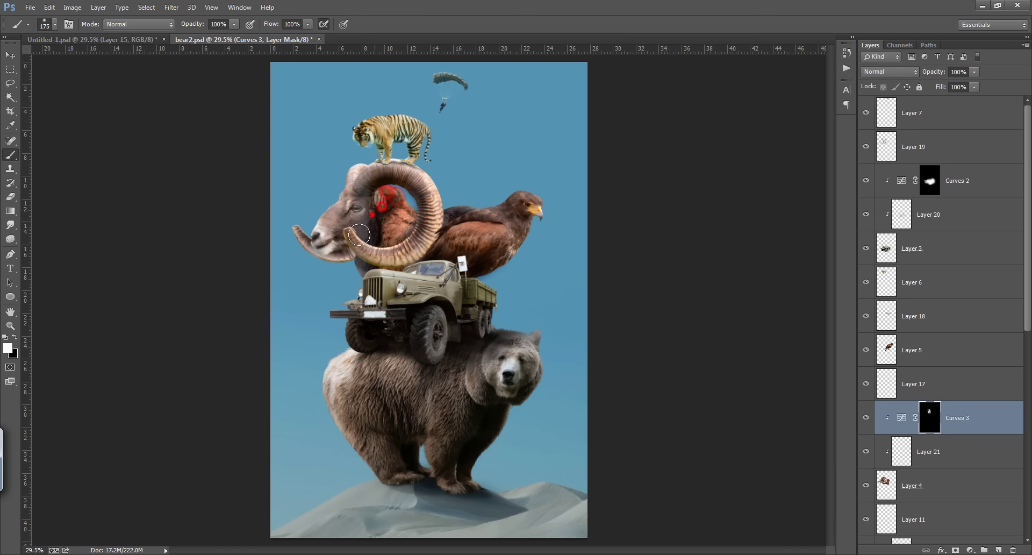
mouse_move(411, 173)
left_mouse_down()
mouse_move(426, 244)
mouse_move(343, 227)
mouse_move(370, 188)
mouse_move(386, 237)
mouse_move(405, 238)
mouse_move(321, 259)
left_mouse_up()
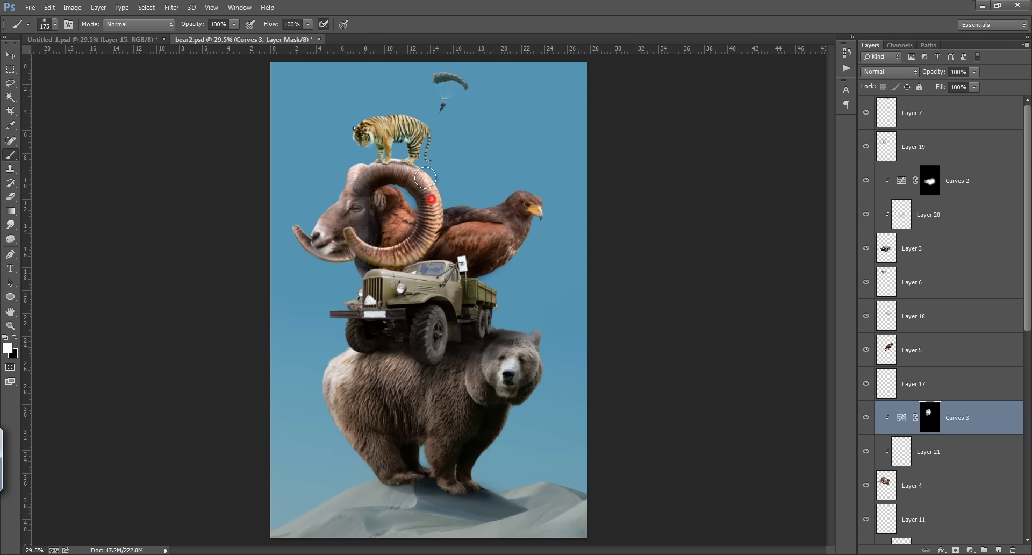
left_click_drag(417, 173, 449, 210)
left_click(866, 418)
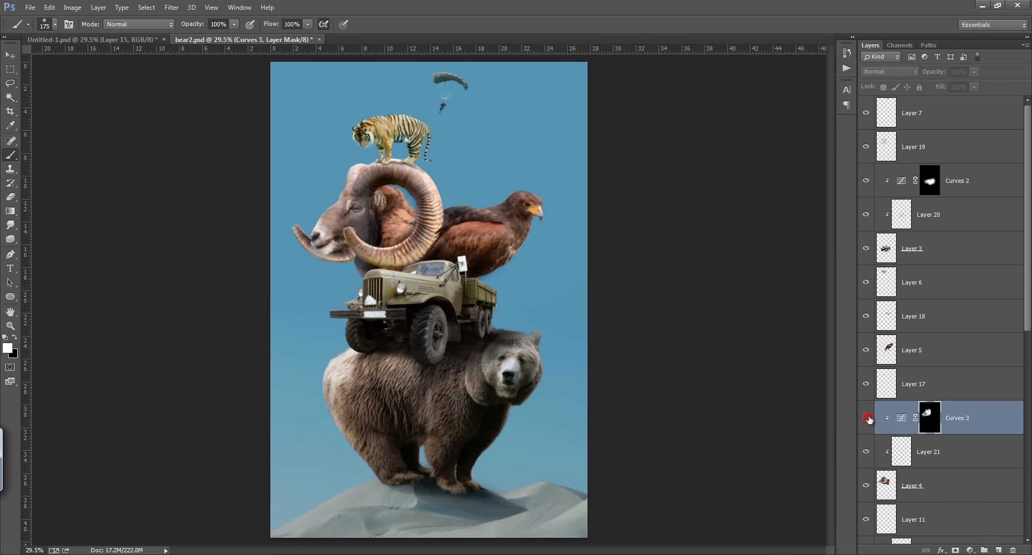
left_click(866, 417)
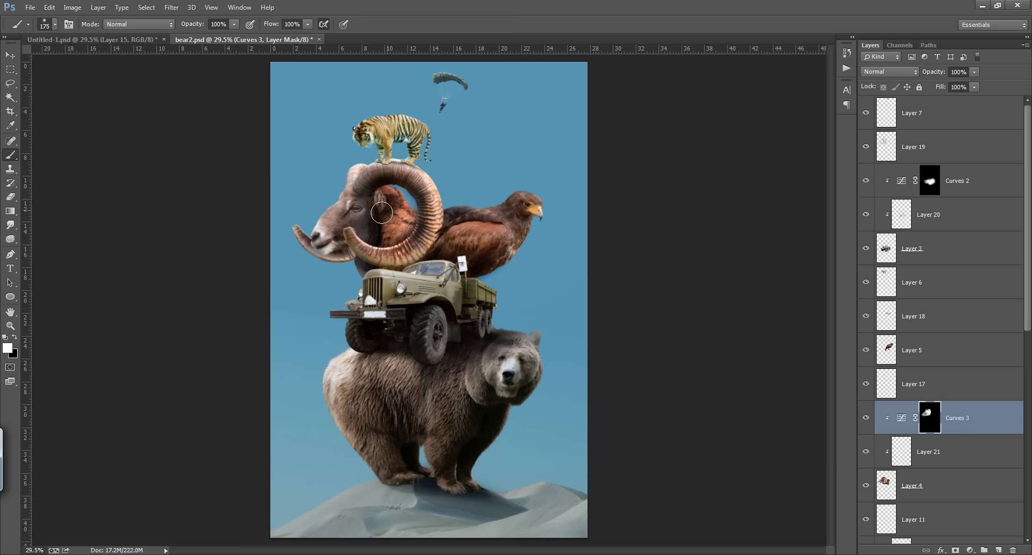
left_click_drag(331, 250, 343, 259)
key("ctrl+z")
left_click_drag(1028, 249, 1030, 249)
Step: Identify the eagle's layer by toggling visibility and select Layer 5
left_click(867, 281)
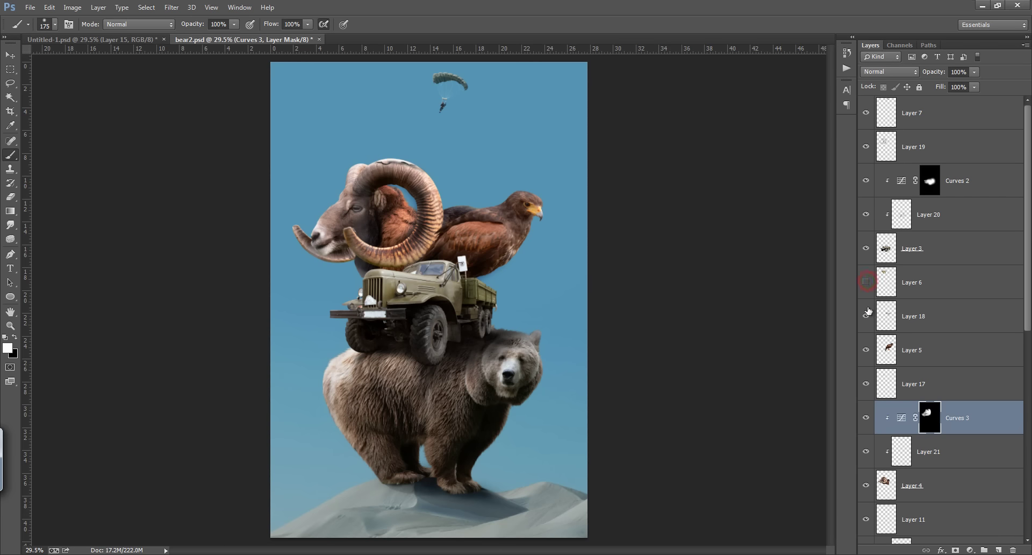
left_click(867, 282)
left_click(866, 350)
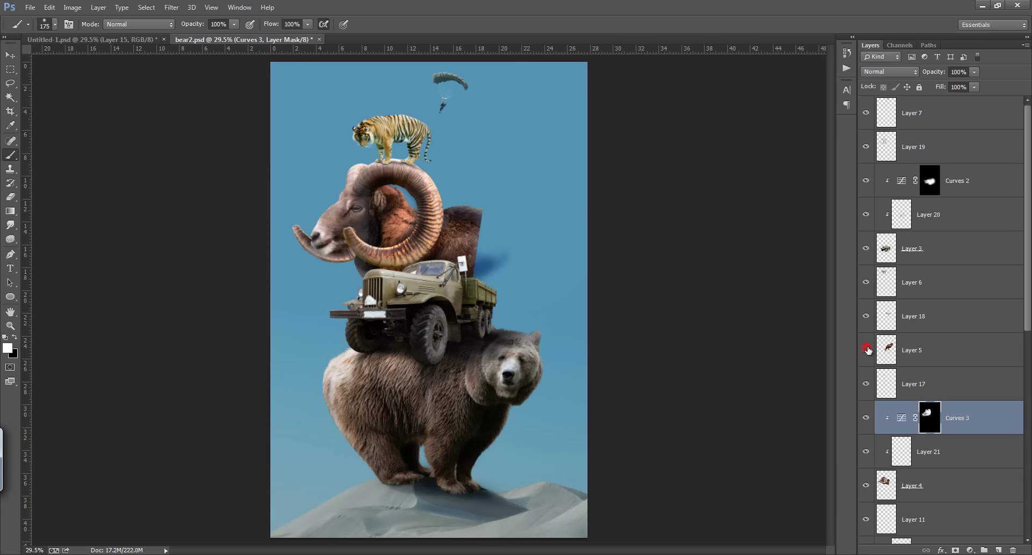
left_click(867, 350)
left_click(949, 355)
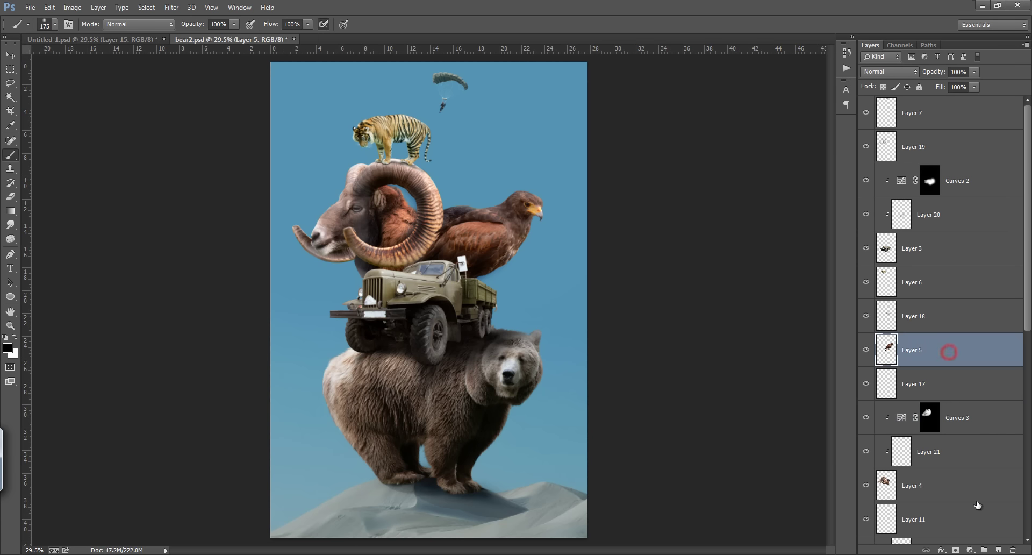
Step: Add a Curves 4 clipped to the eagle, lower midtones, invert its mask and paint the neck
left_click(970, 548)
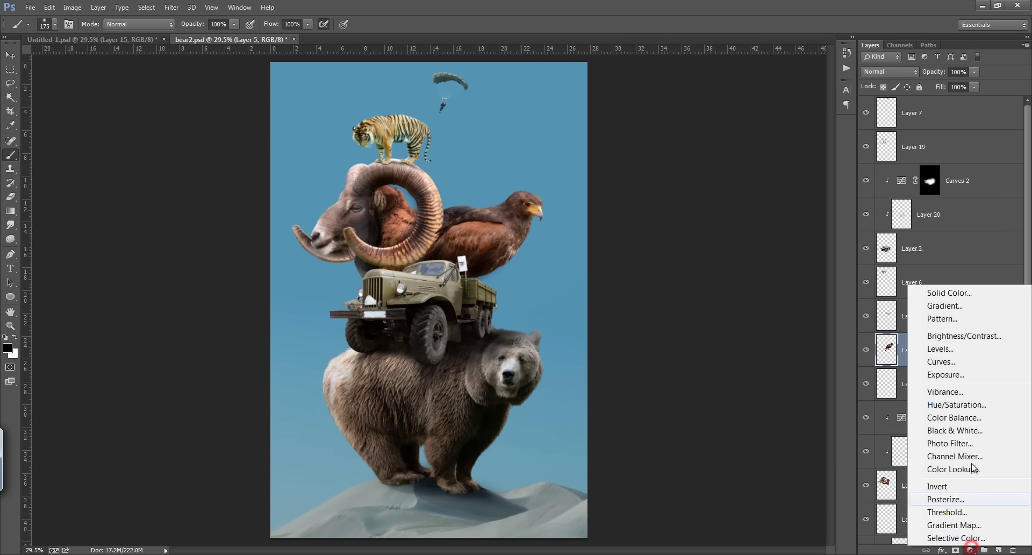
left_click(947, 362)
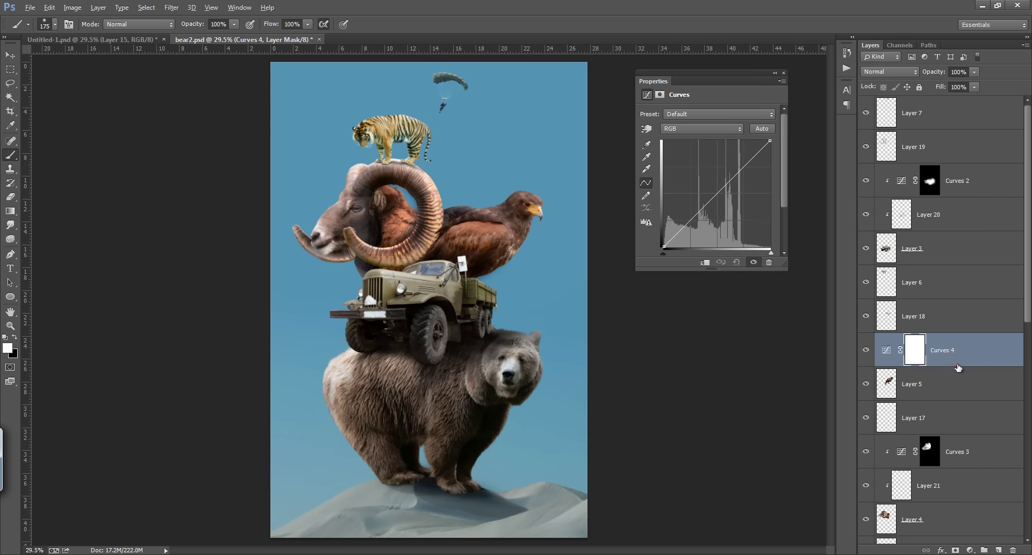
left_click(956, 364, "alt")
left_click_drag(718, 192, 719, 202)
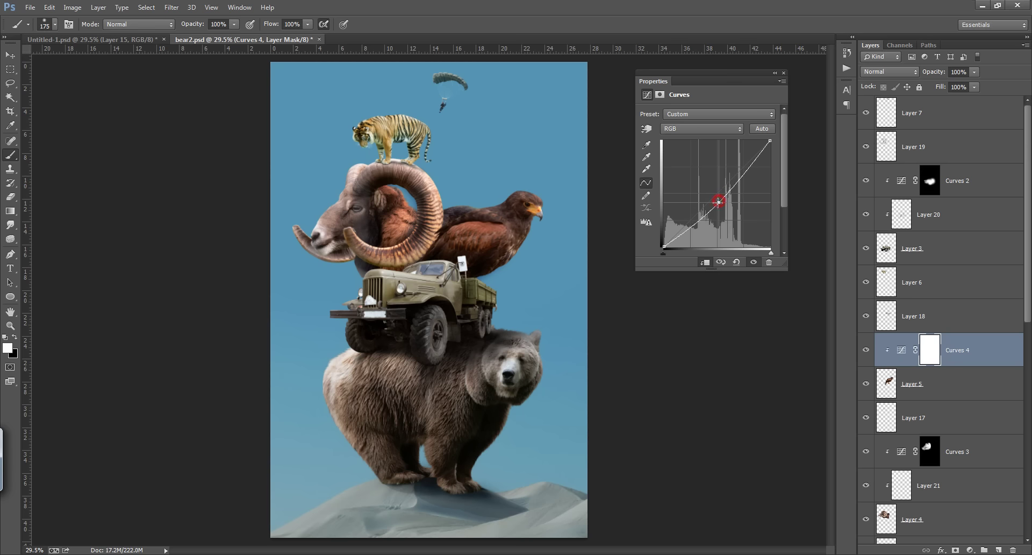
left_click(783, 73)
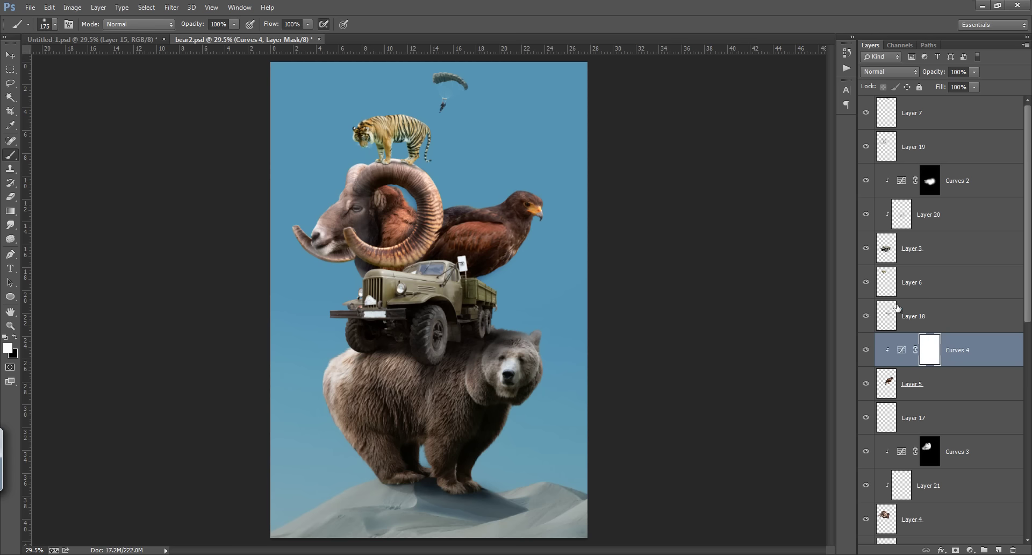
key("ctrl+i")
mouse_move(535, 220)
left_mouse_down()
mouse_move(519, 237)
mouse_move(497, 235)
left_mouse_up()
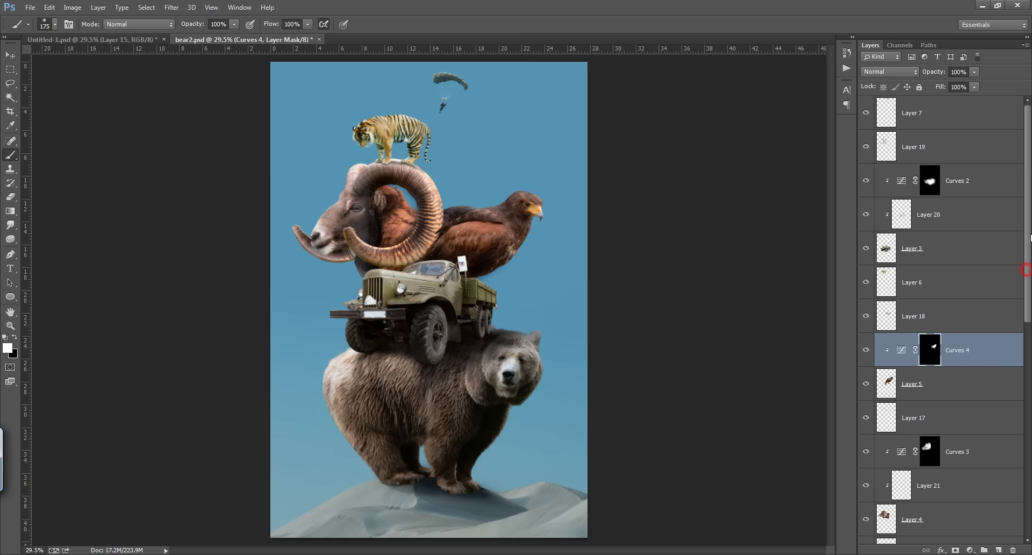
Step: Check the parachute, Layer 19 and tiger layers, then select the tiger's Layer 6
left_click(866, 114)
left_click(866, 146)
left_click(866, 284)
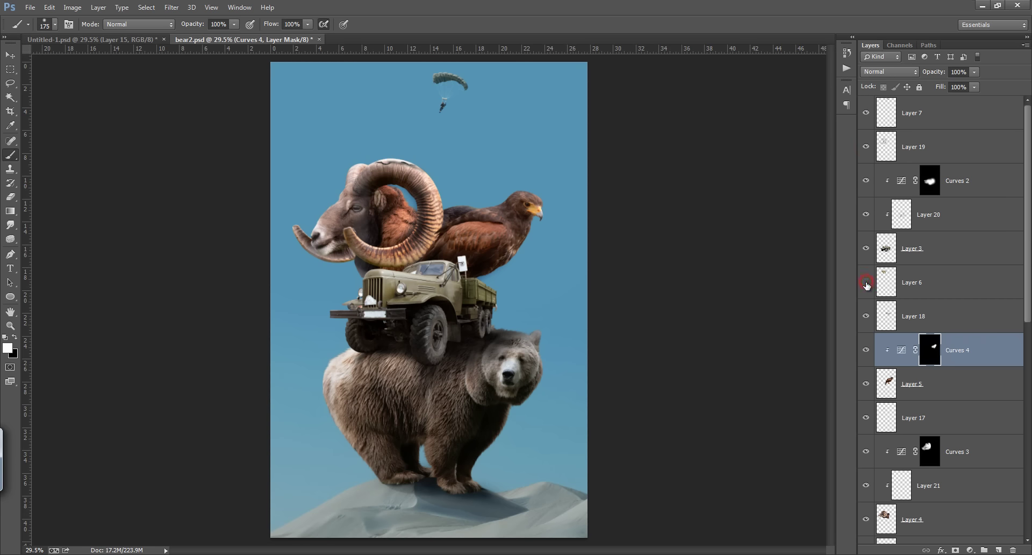
left_click(927, 284)
left_click(970, 549)
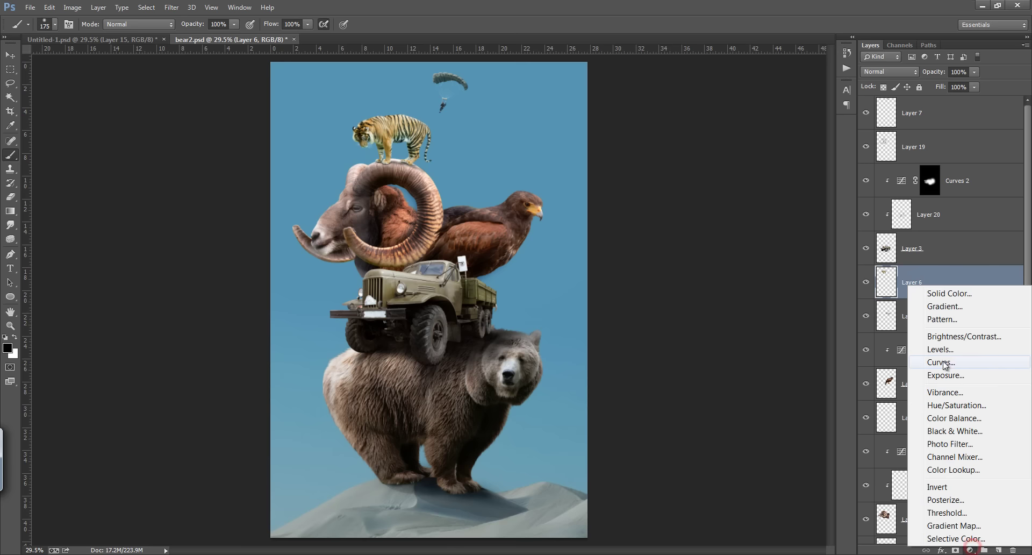
Step: Add a Curves 5 adjustment clipped to the tiger with the midtone point lowered
left_click(933, 362)
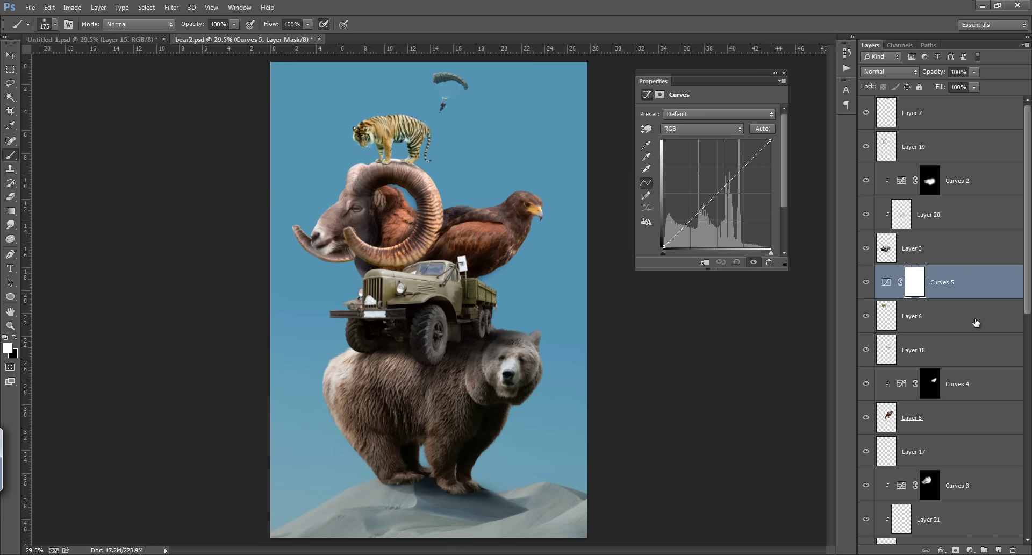
left_click(961, 297, "alt")
left_click_drag(717, 193, 718, 206)
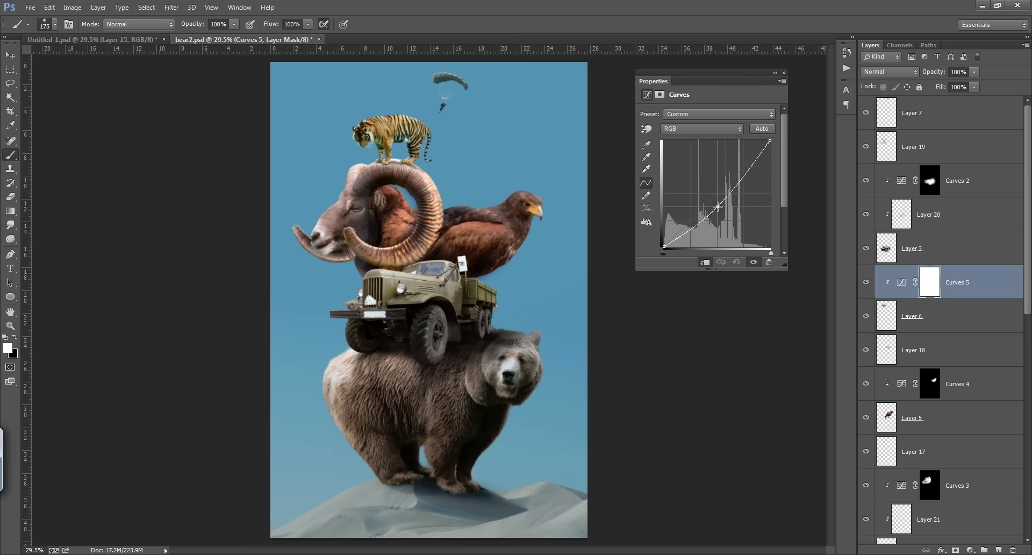
left_click_drag(717, 207, 718, 208)
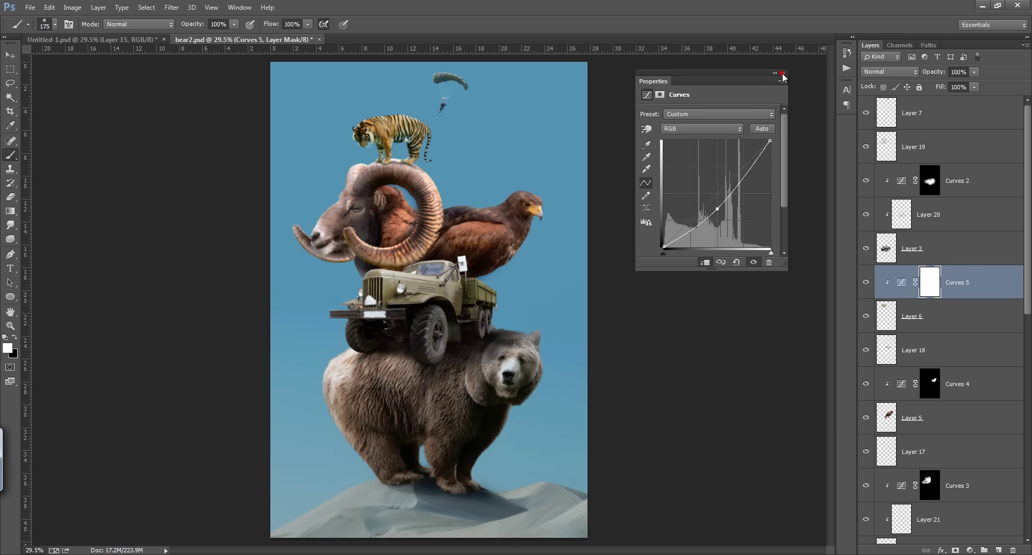
left_click(782, 73)
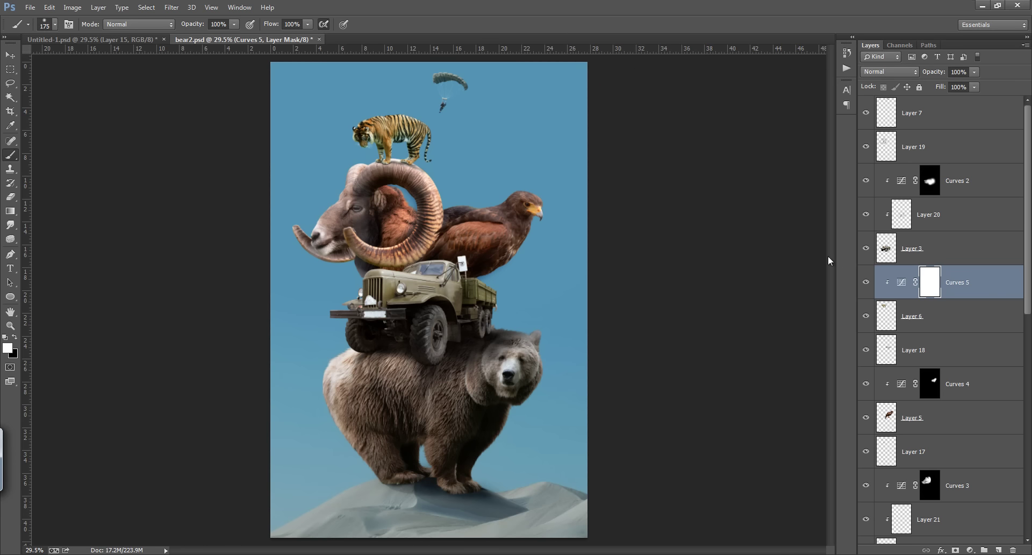
Step: Invert the Curves 5 mask and paint white over the tiger's shoulder and body
key("ctrl+i")
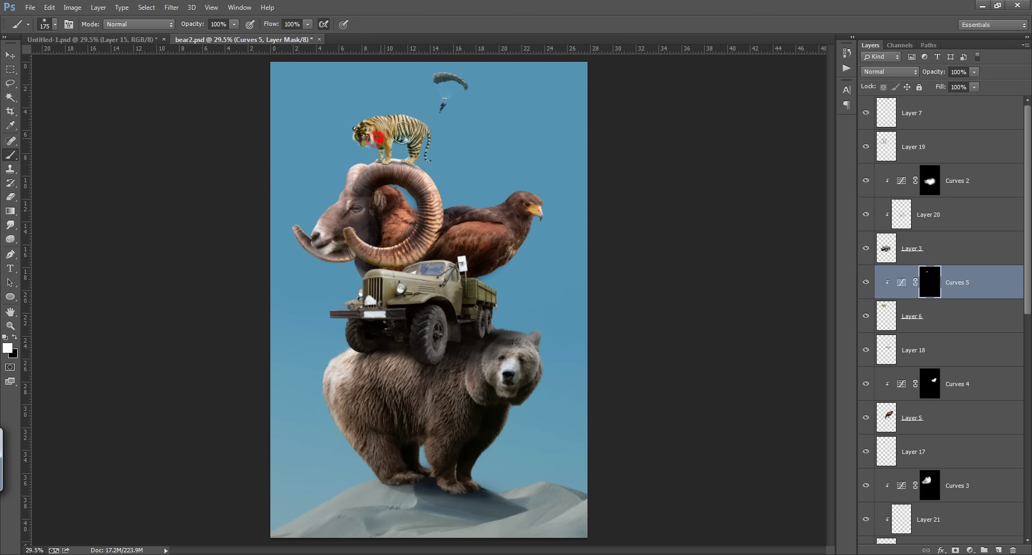
left_click_drag(383, 134, 427, 145)
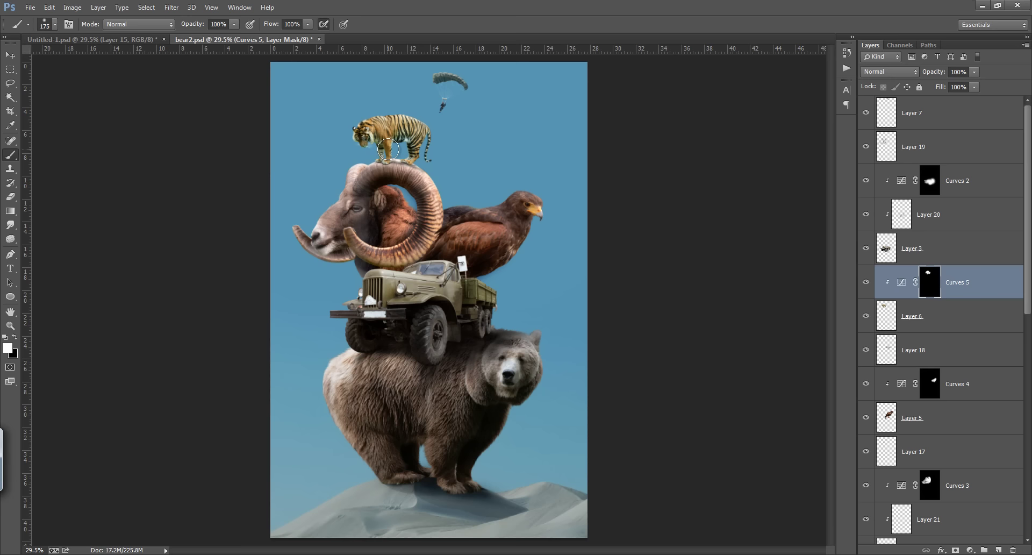
left_click_drag(385, 151, 404, 156)
left_click(913, 113)
Step: Add a Levels adjustment clipped to Layer 7 with input levels about 20/1.00/227
left_click(970, 548)
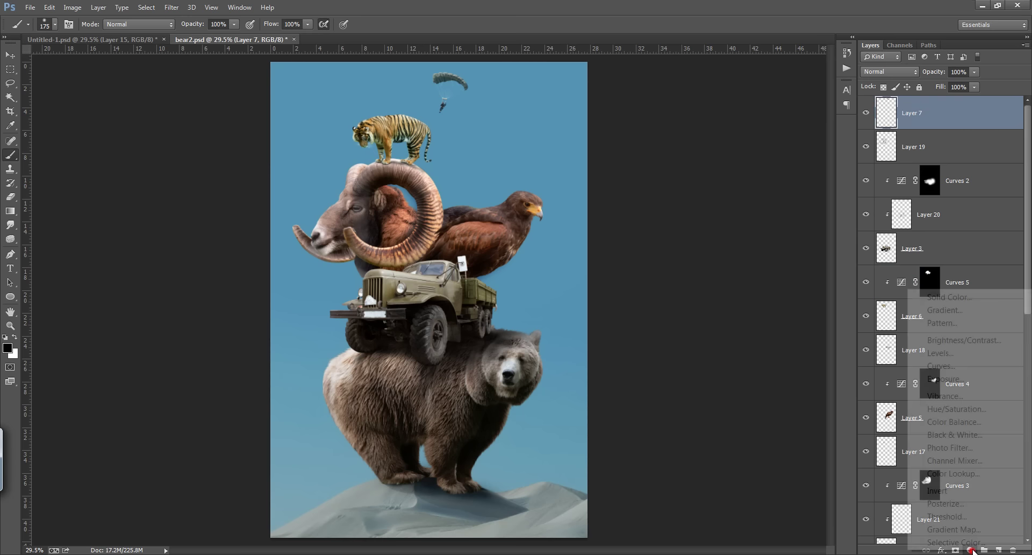
left_click(953, 352)
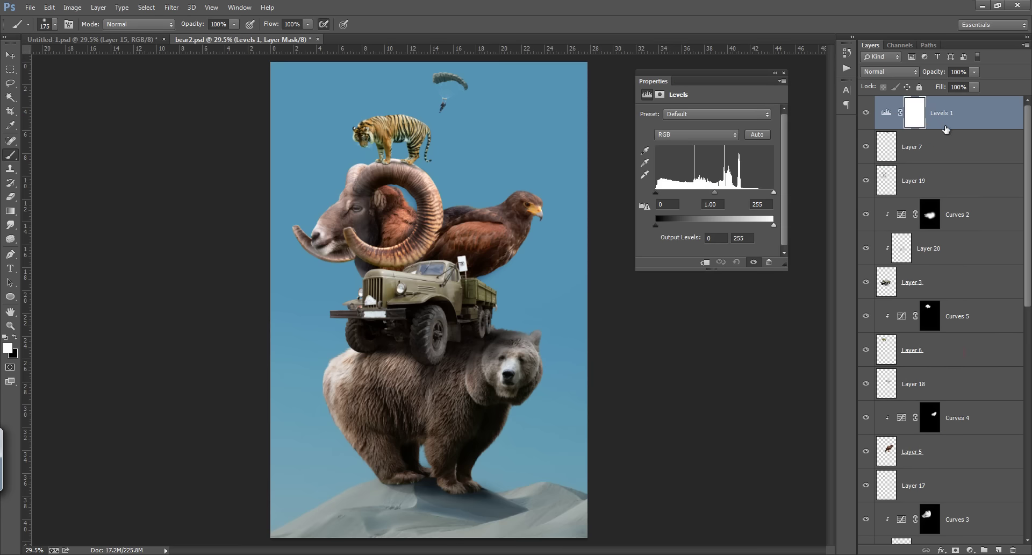
left_click(942, 128, "alt")
left_click_drag(774, 191, 760, 193)
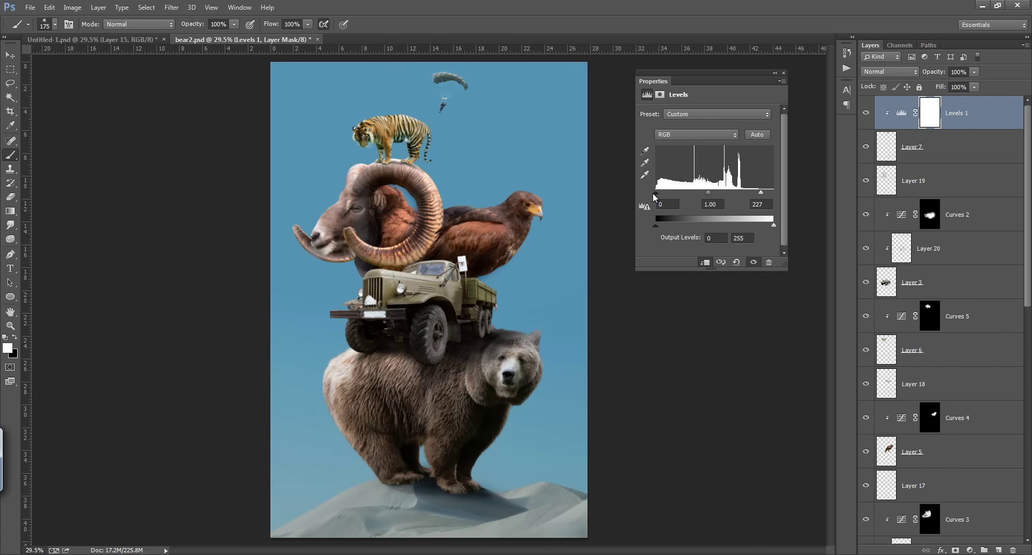
left_click_drag(666, 194, 665, 193)
left_click(783, 71)
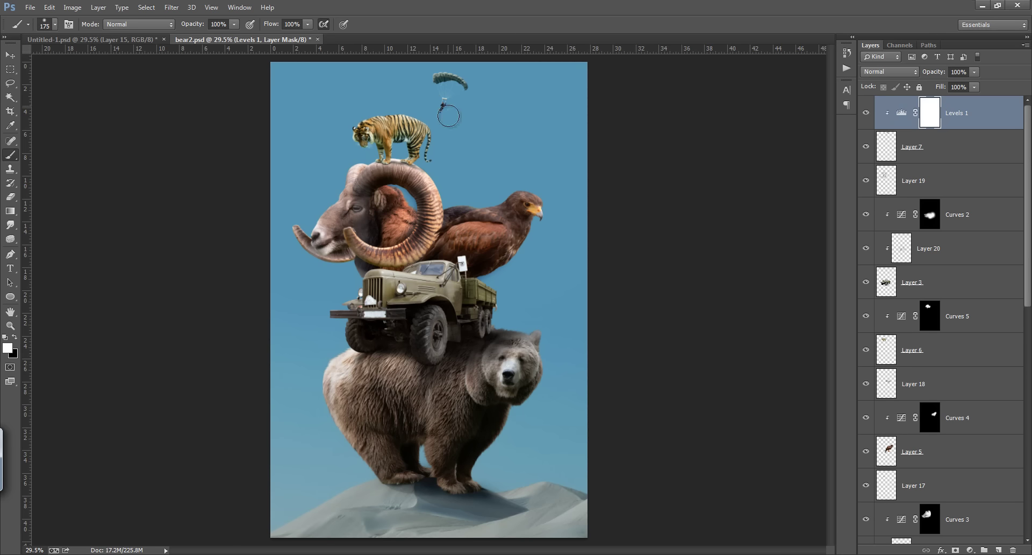
Step: Reposition the parachutist near the top of the sky and scale it to about 90%
key("v")
mouse_move(462, 87)
left_mouse_down()
mouse_move(466, 103)
mouse_move(436, 92)
mouse_move(506, 152)
mouse_move(502, 183)
left_mouse_up()
left_click(930, 144)
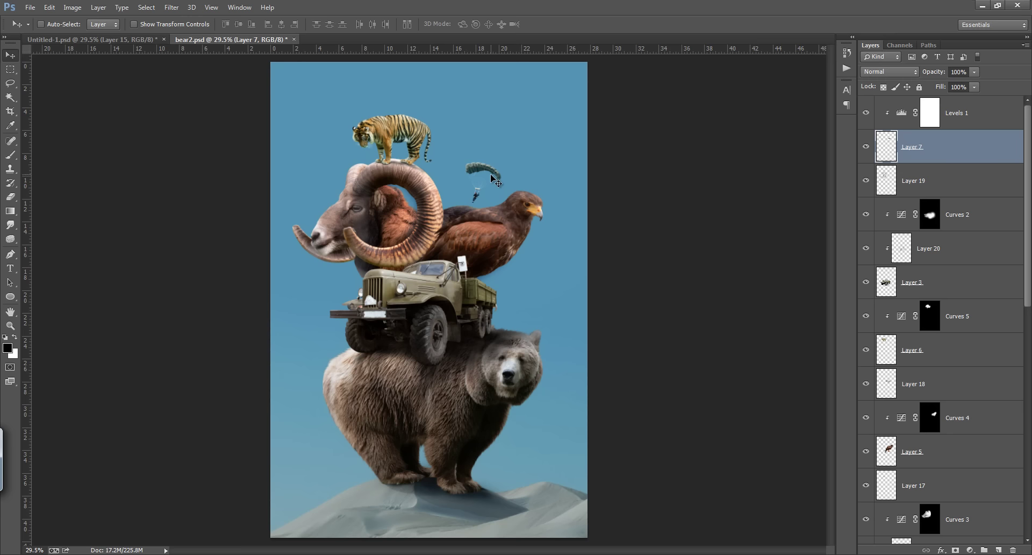
key("ctrl+t")
left_click_drag(506, 158, 446, 96)
left_click(540, 23)
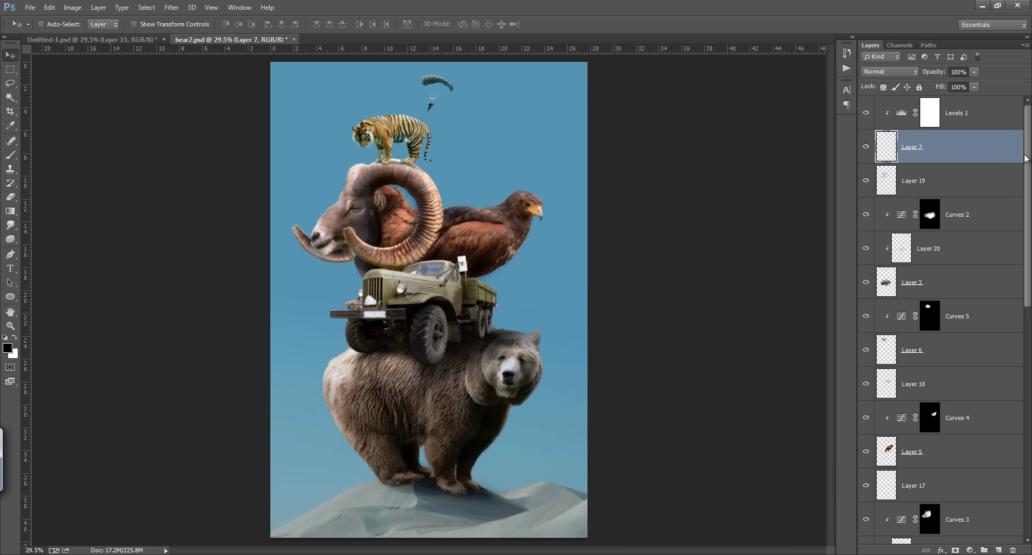
Step: Add a new empty layer above the Curves 1 layer
scroll(1021, 323, "down", 5)
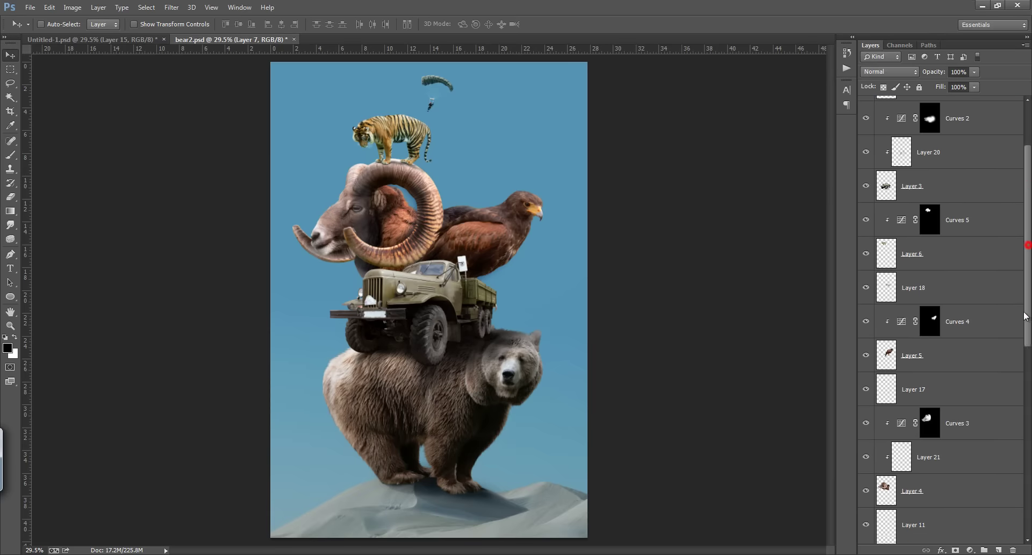
scroll(1014, 403, "down", 5)
scroll(1000, 398, "down", 5)
left_click(979, 393)
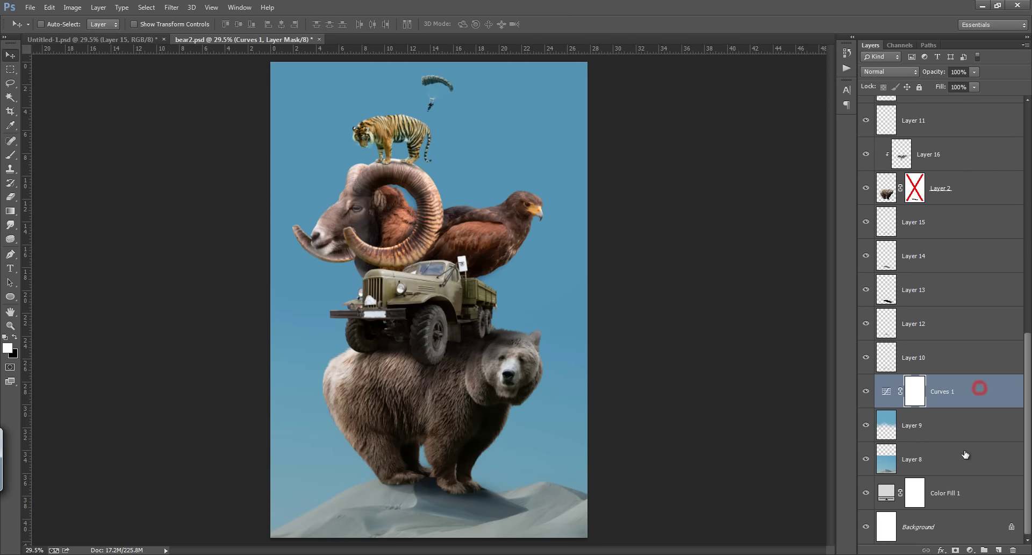
left_click(998, 550)
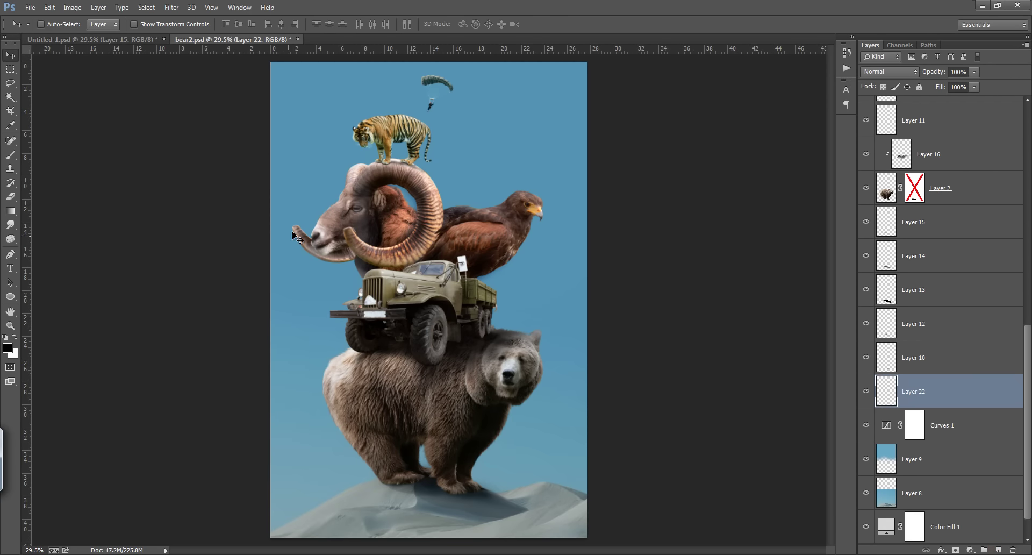
Step: Set up a 200 px soft round brush painting in white
key("b")
right_click(317, 160)
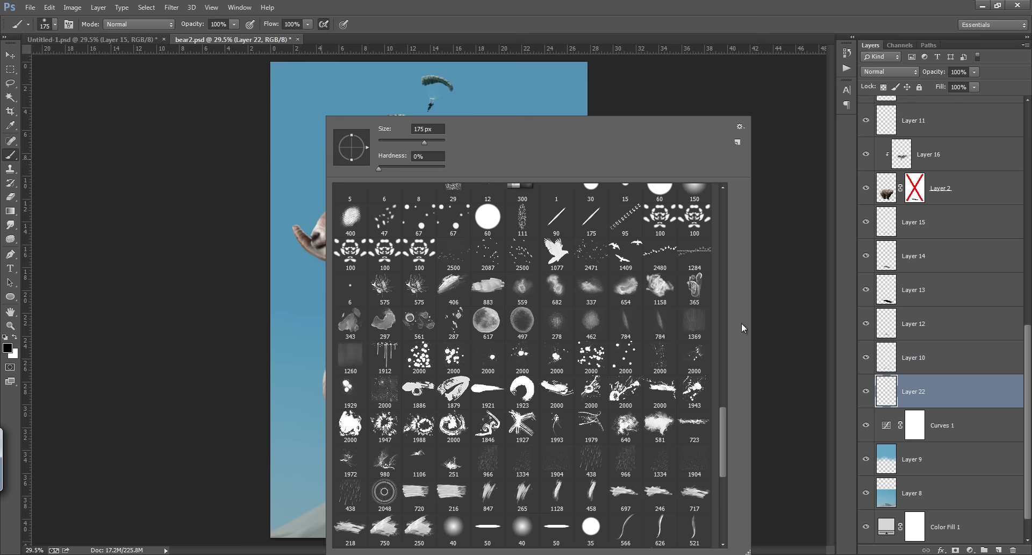
scroll(723, 334, "up", 10)
scroll(725, 301, "up", 10)
scroll(710, 226, "up", 10)
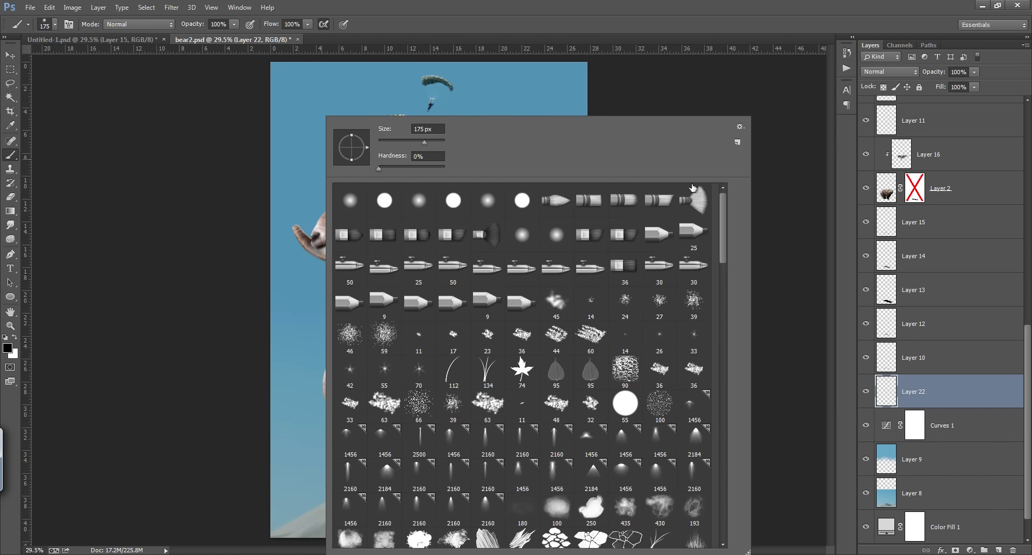
left_click(350, 201)
key("Return")
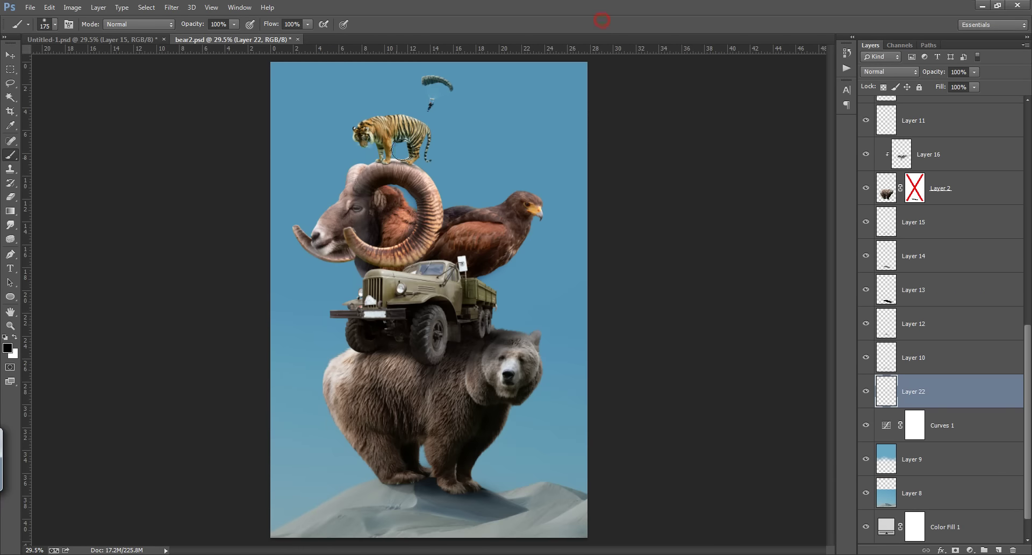
key("x")
key("bracketright")
key("bracketright")
key("bracketright")
key("bracketright")
key("bracketright")
key("bracketright")
key("bracketright")
key("bracketright")
key("bracketright")
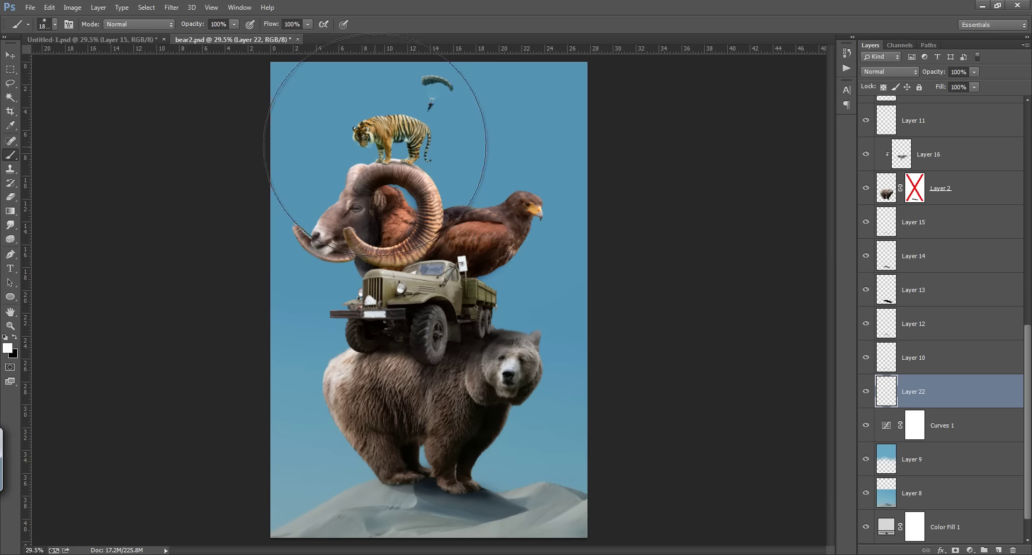
Step: Paint a white dab behind the tiger, trying Soft Light then Overlay blending
left_click(373, 135)
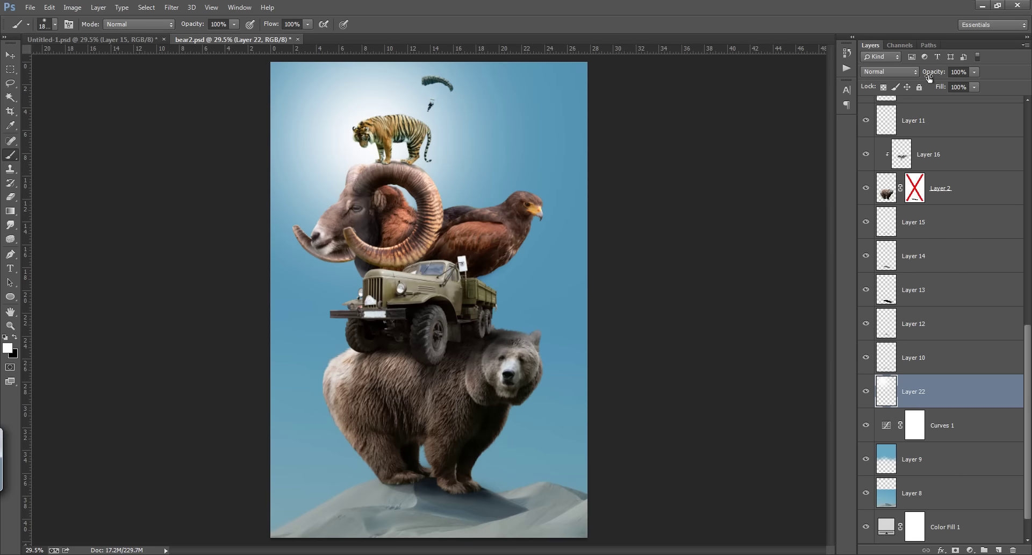
left_click(908, 72)
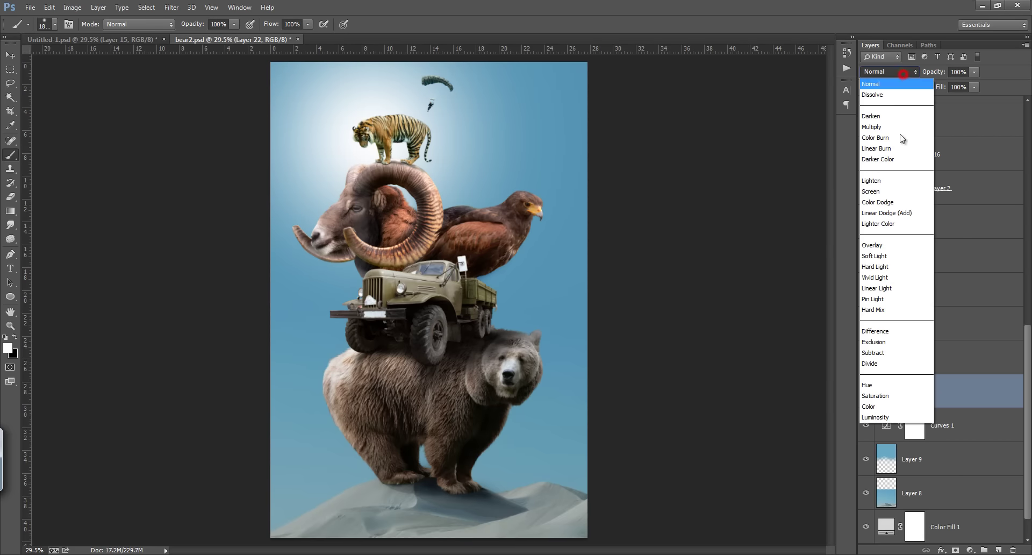
left_click(897, 256)
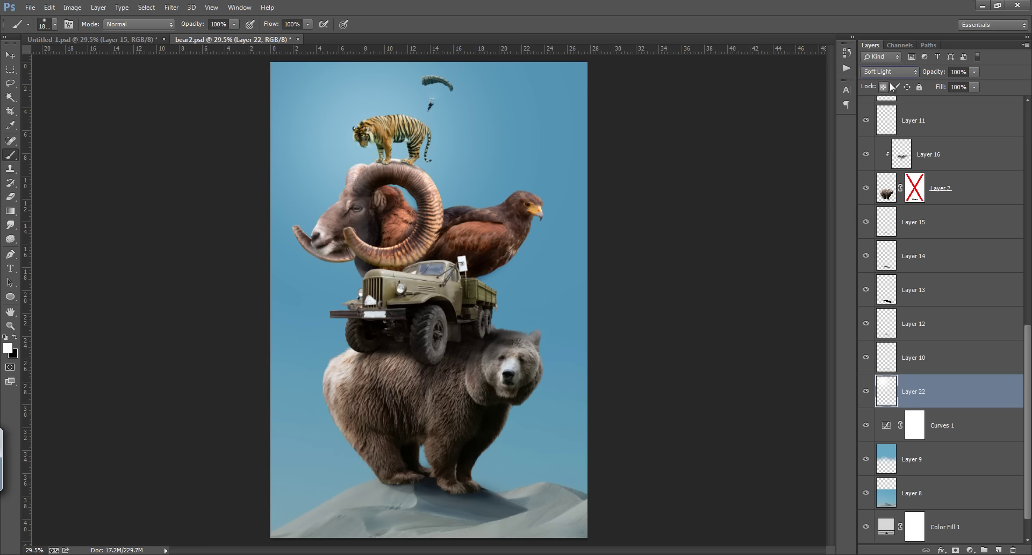
left_click(886, 72)
left_click(889, 245)
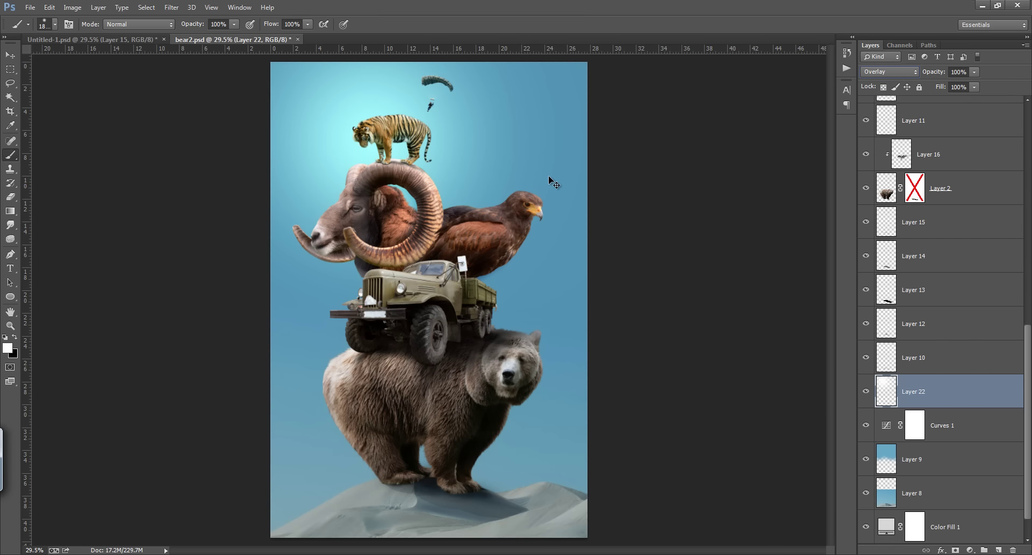
Step: Free Transform the glow larger and shift it toward the upper-left sky
key("ctrl+t")
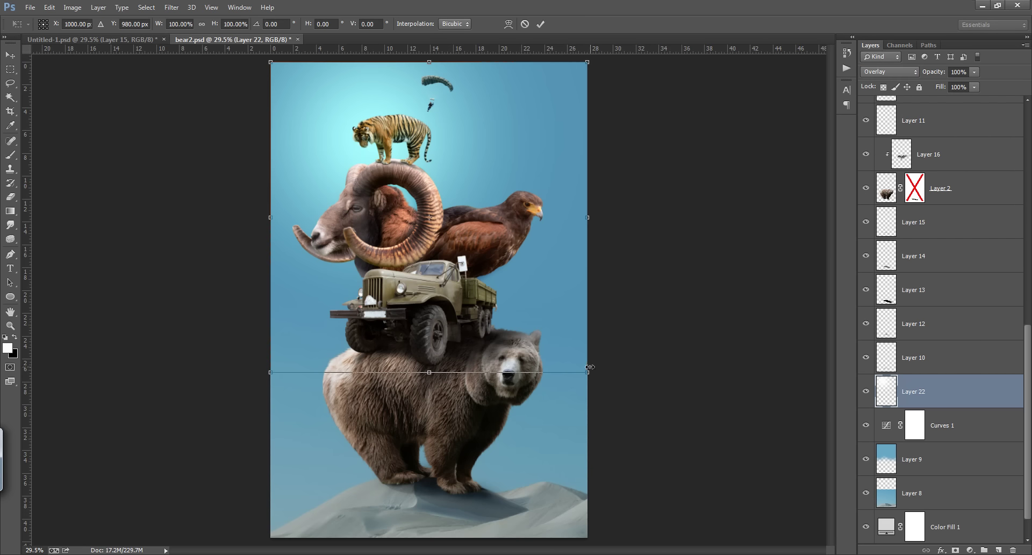
left_click_drag(584, 370, 668, 433)
mouse_move(647, 375)
left_mouse_down()
mouse_move(524, 286)
mouse_move(529, 330)
left_mouse_up()
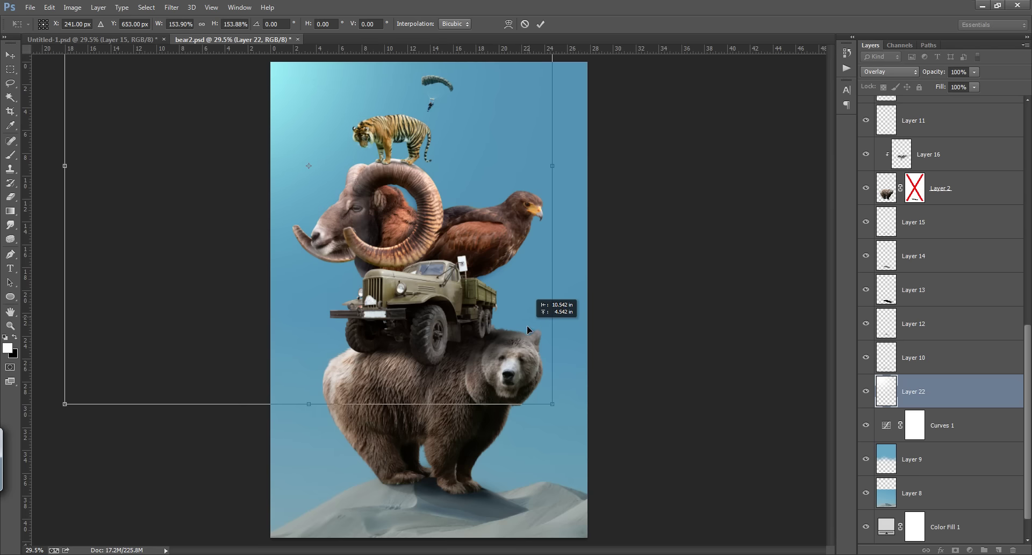
left_click(542, 24)
Step: Return the glow layer to Soft Light and compare the image with and without it
key("b")
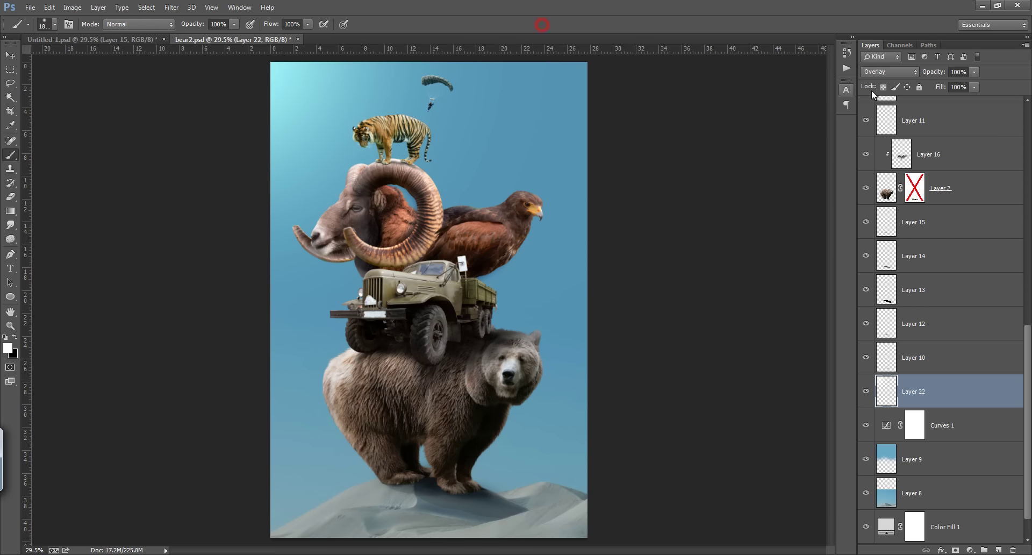
left_click(895, 72)
left_click(893, 256)
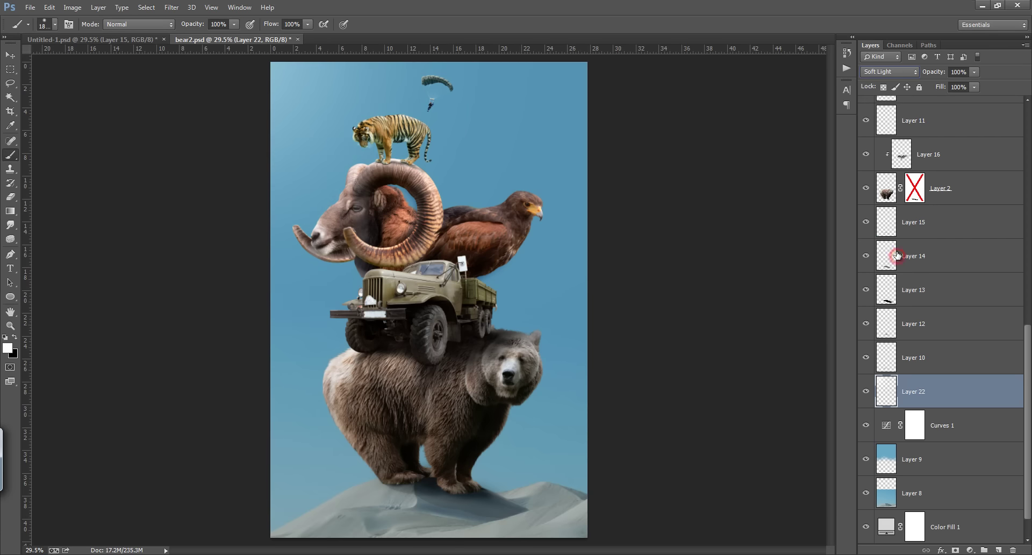
left_click(867, 390)
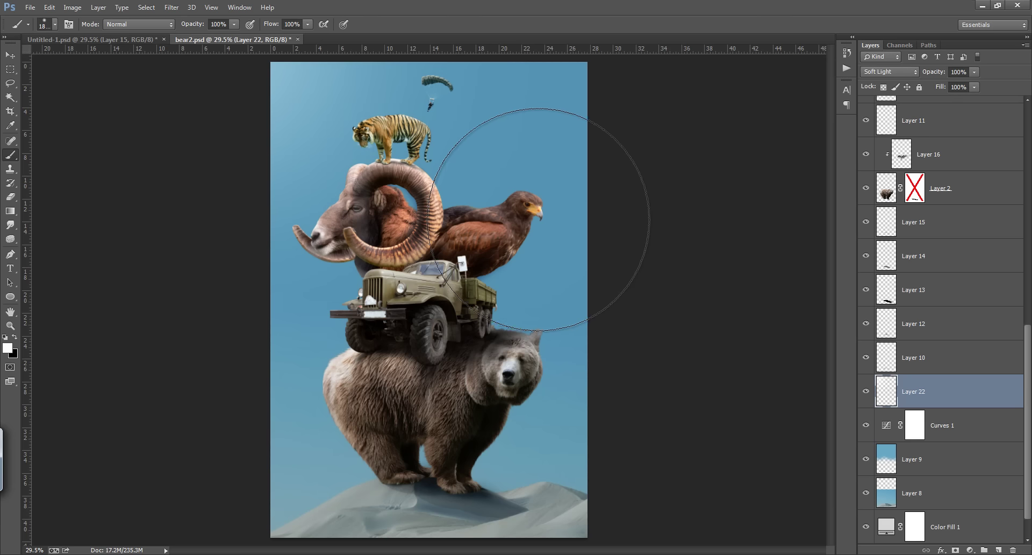
Step: Add Layer 23 with a white top-left dab in Screen mode at 26% opacity
left_click(1001, 549)
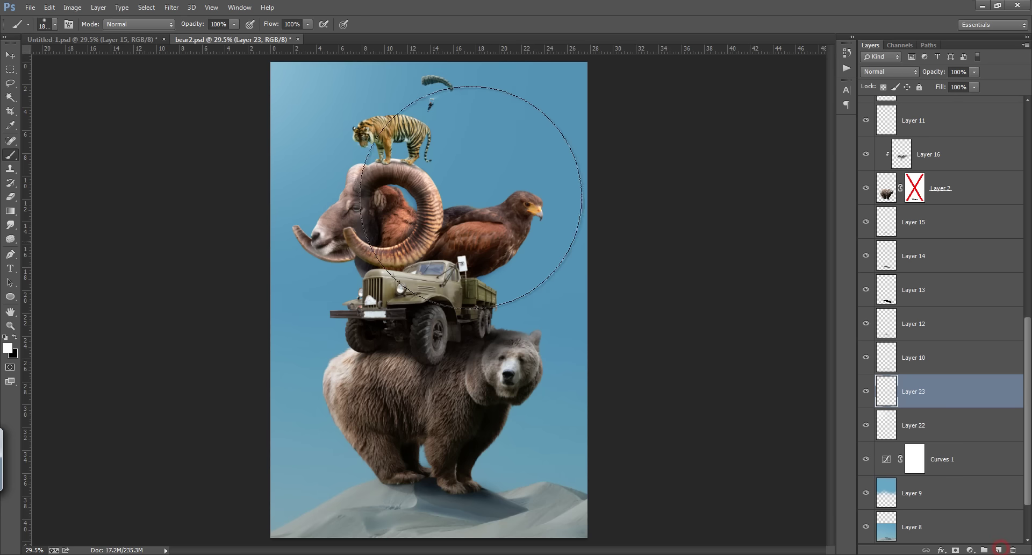
left_click(286, 96)
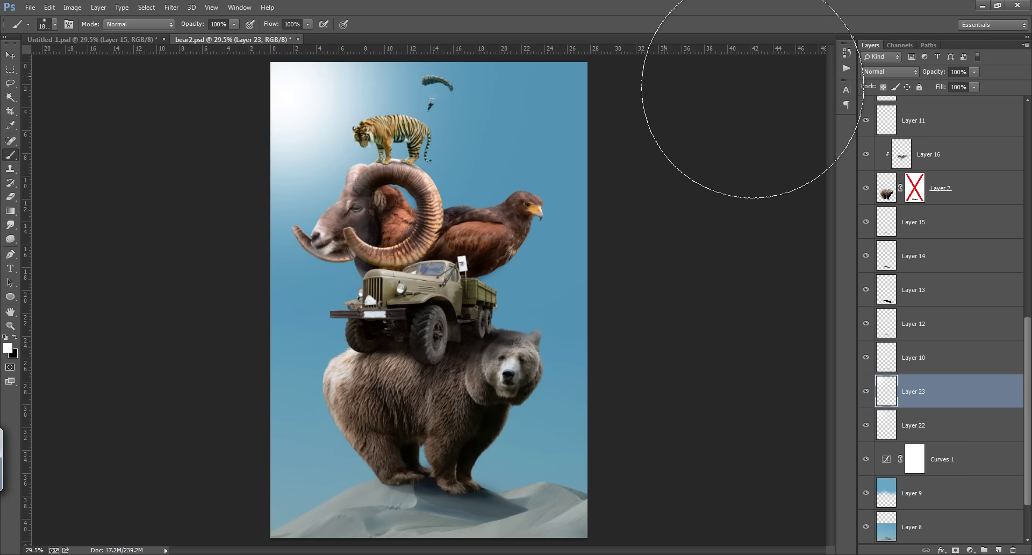
left_click(890, 71)
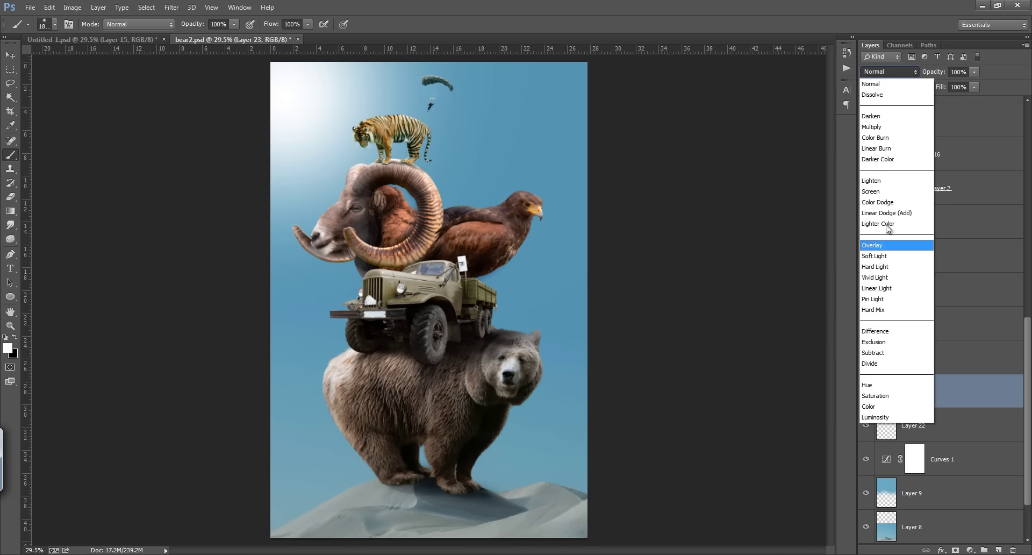
left_click(884, 191)
left_click_drag(934, 72, 895, 76)
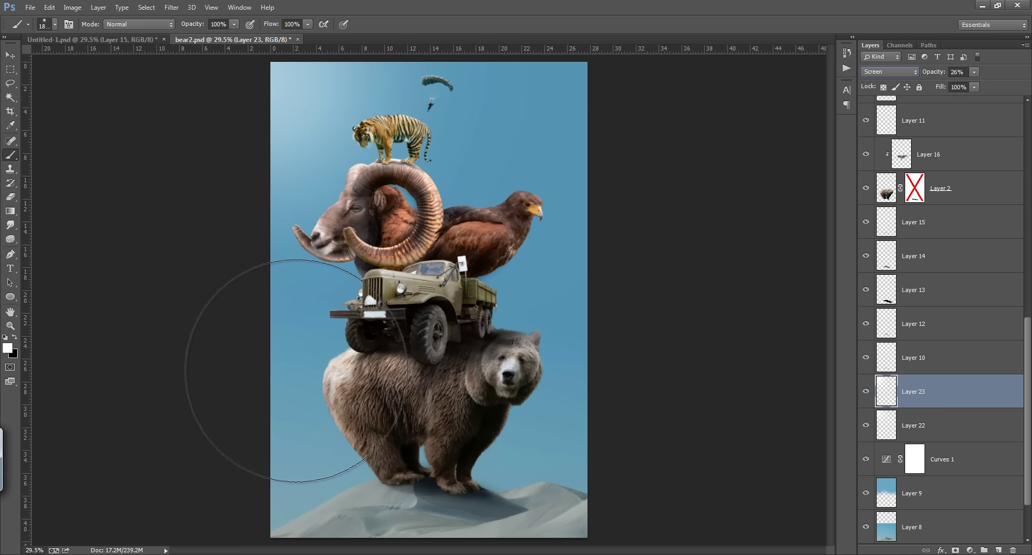
Step: Add Layer 24 above Curves 1 with a white glow behind the stack, and hide Layer 23
left_click_drag(1027, 334, 1019, 373)
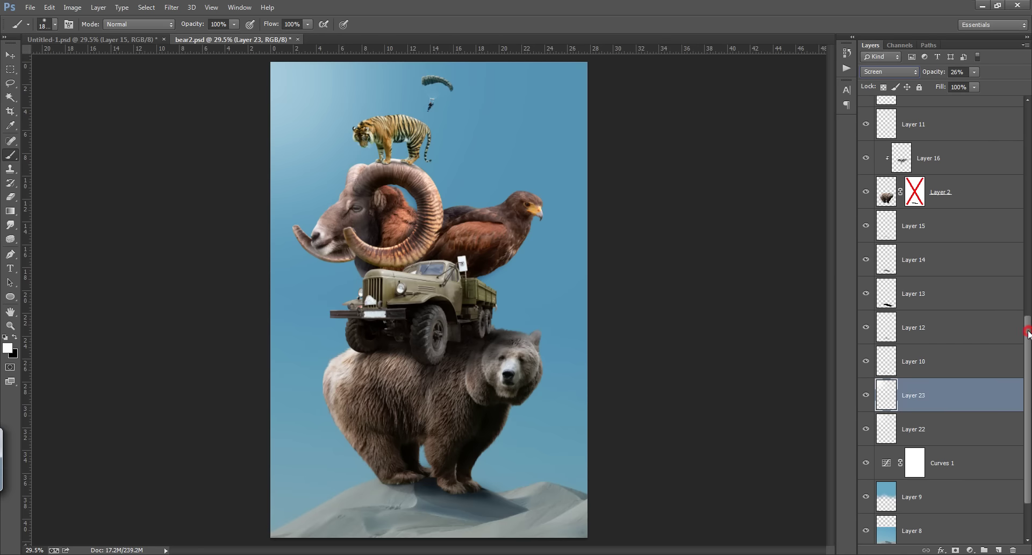
left_click(975, 382)
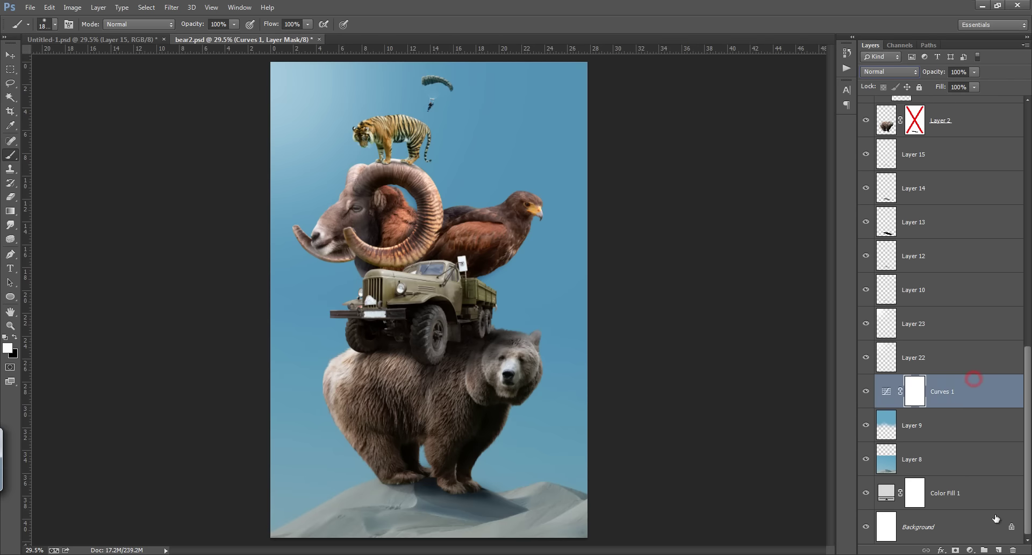
left_click(998, 550)
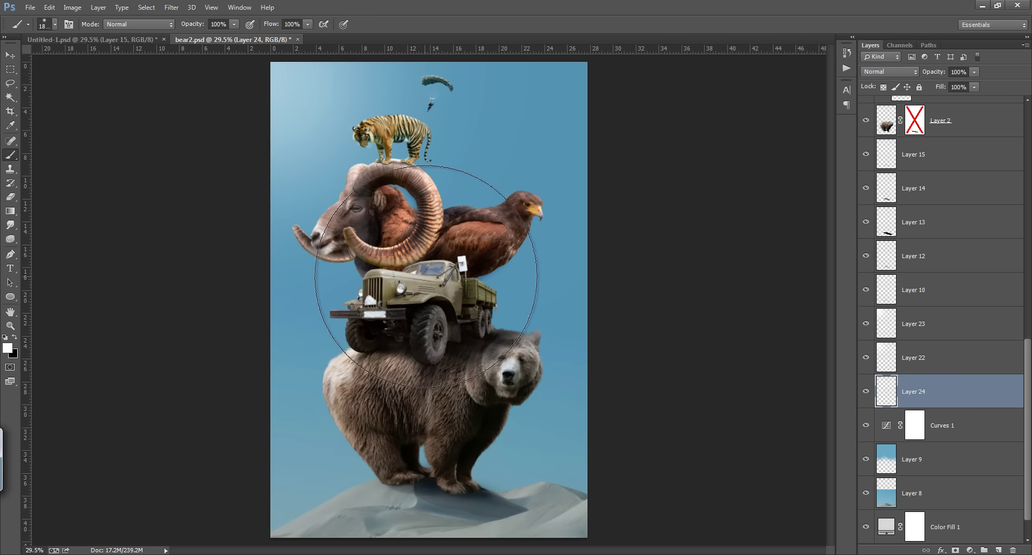
left_click(438, 255)
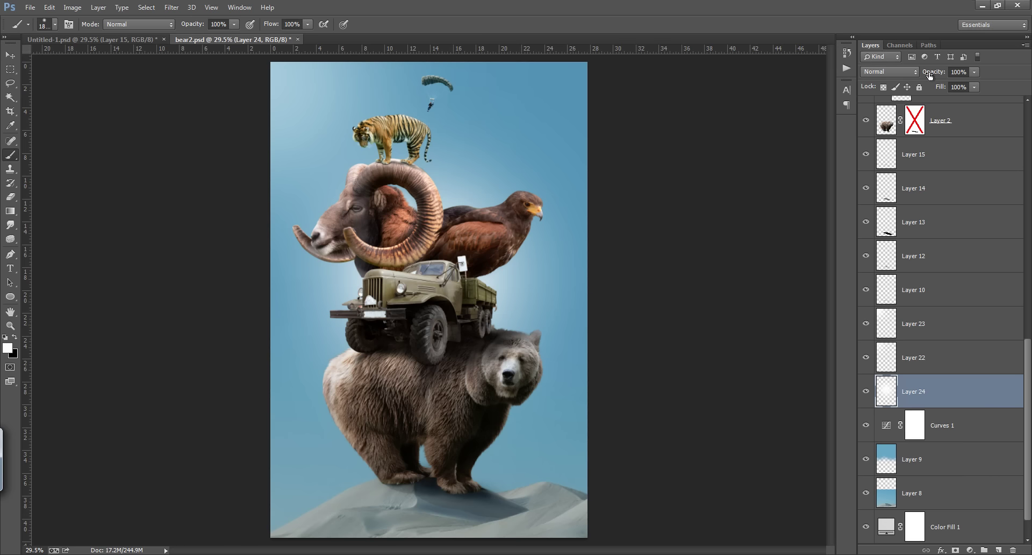
left_click(867, 323)
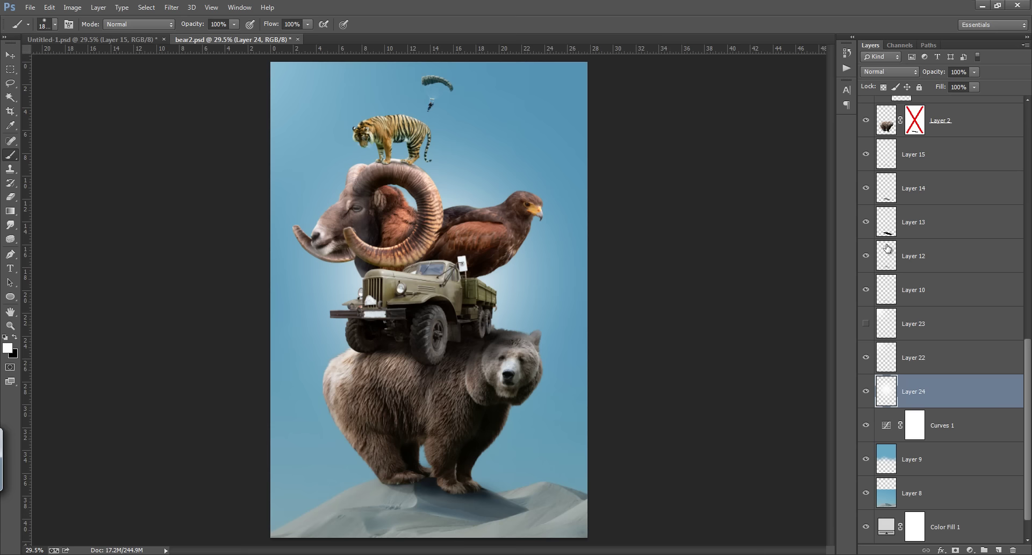
Step: Compare Layer 24's glow in Overlay blending, then return it to Normal
left_click(872, 391)
left_click(901, 76)
left_click(889, 251)
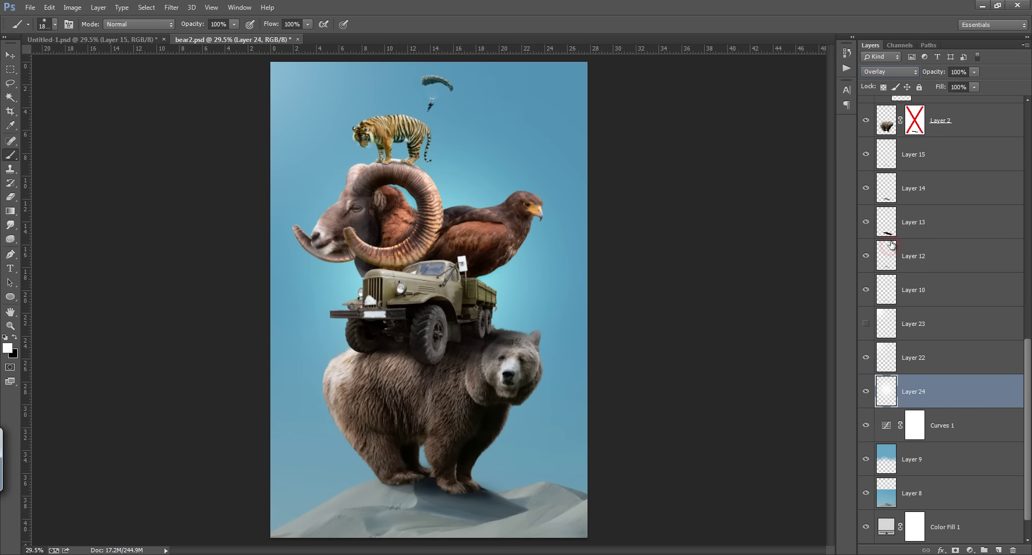
left_click(886, 72)
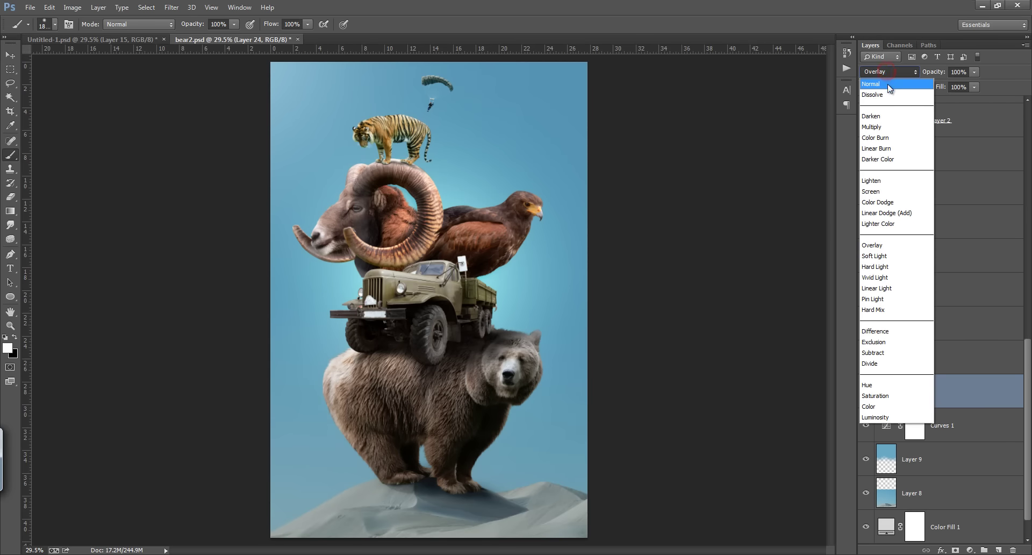
left_click(885, 88)
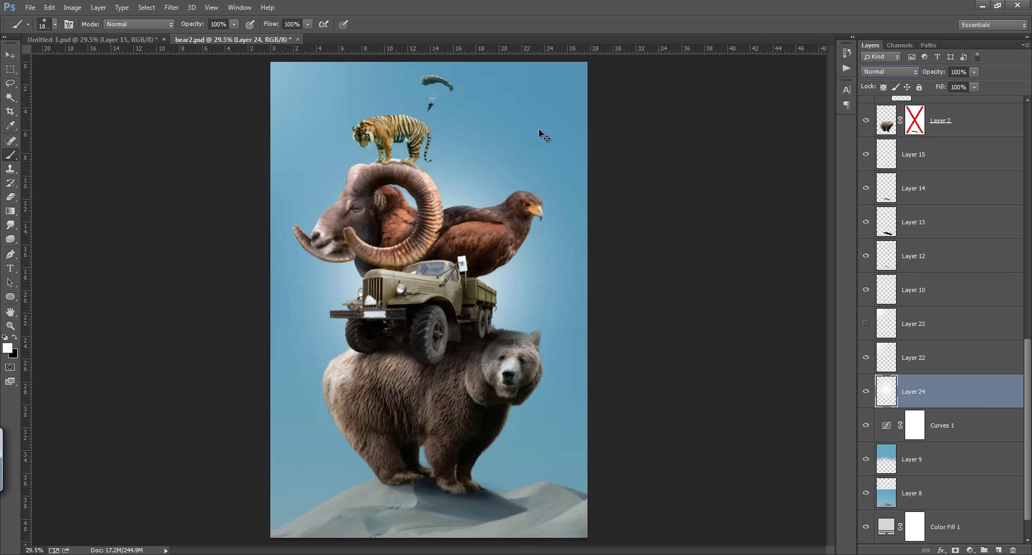
Step: Free-transform the glow to about 108.8% wide and 122.54% tall, and commit
key("ctrl+t")
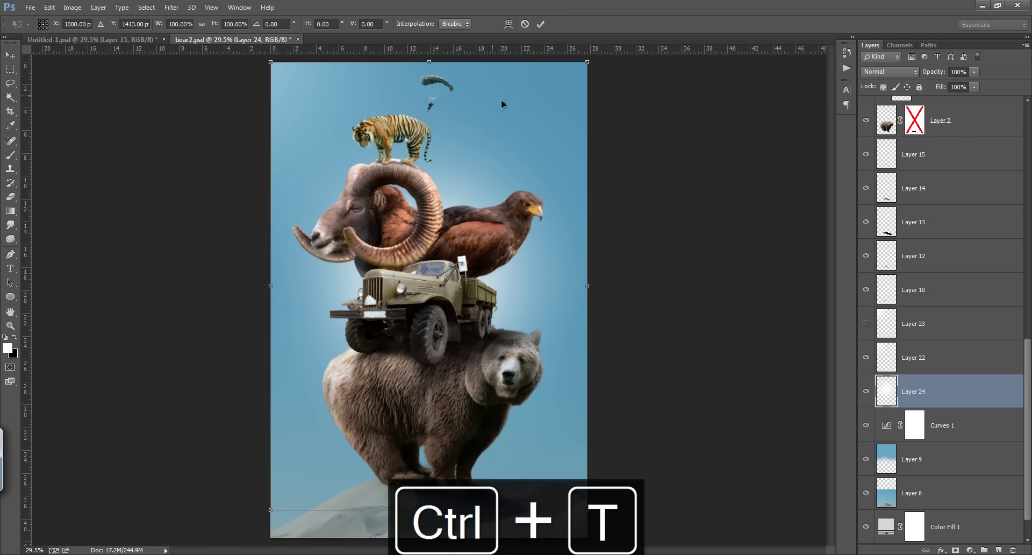
scroll(505, 163, "down", 1)
scroll(496, 167, "down", 1)
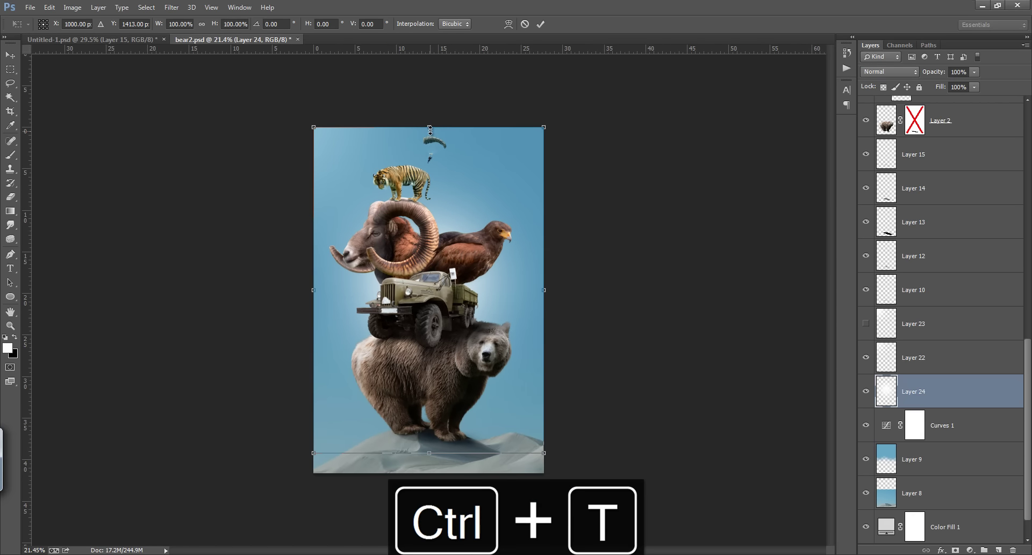
left_click_drag(431, 127, 430, 54)
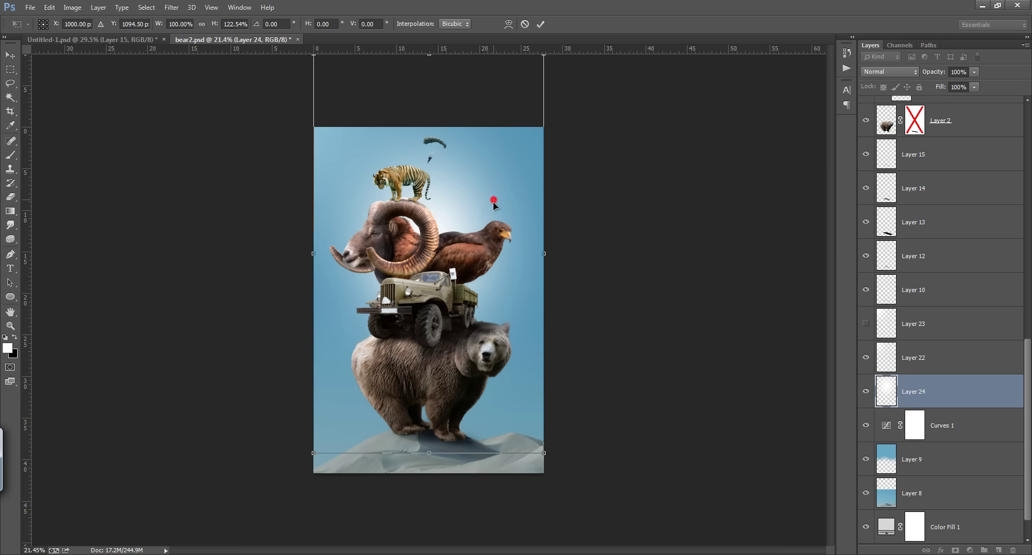
left_click_drag(494, 202, 493, 235)
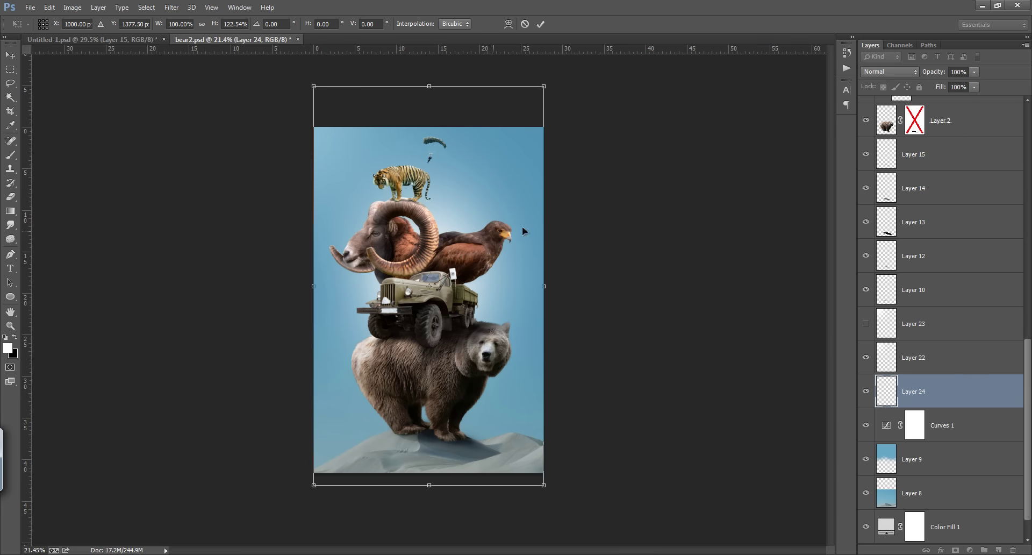
left_click_drag(546, 285, 552, 285)
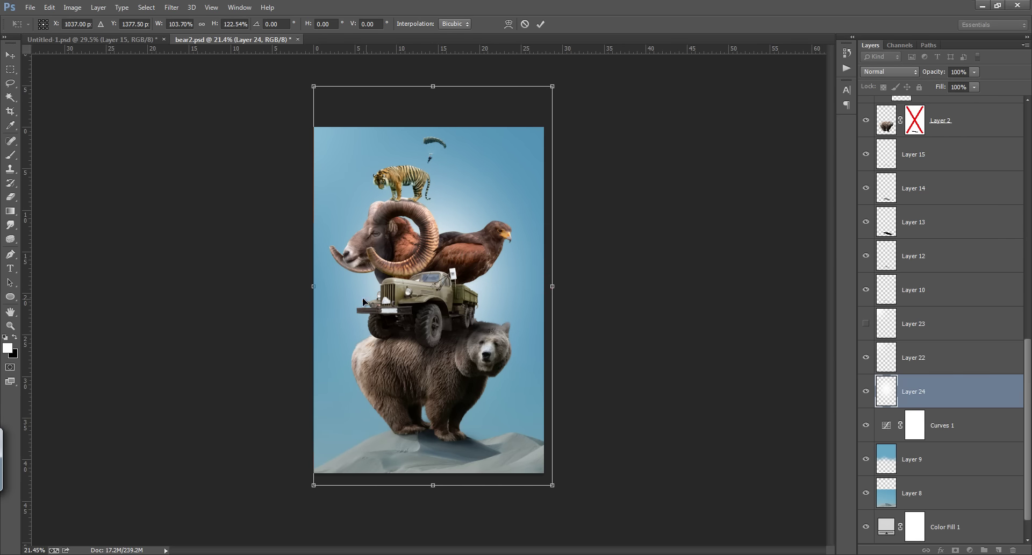
left_click_drag(312, 285, 302, 285)
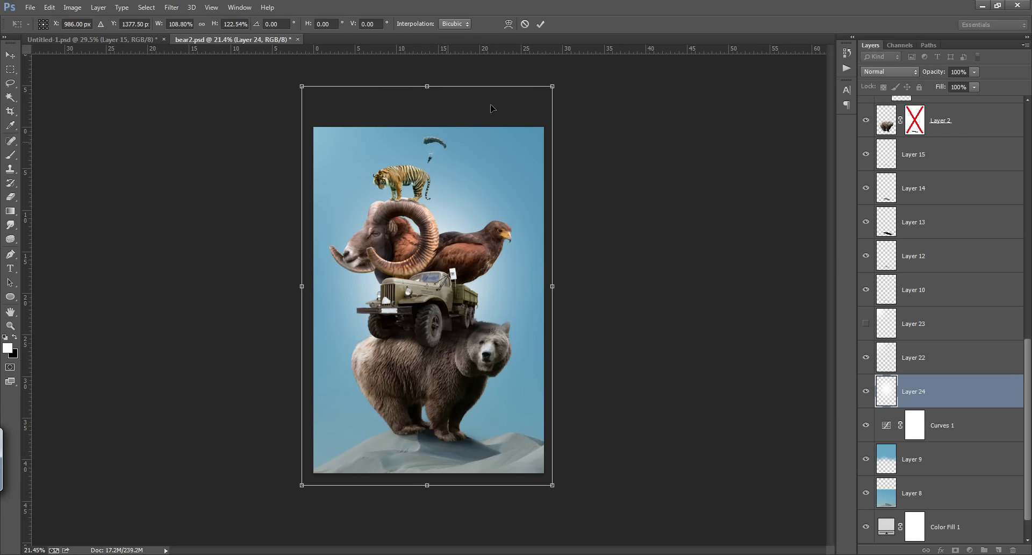
left_click(538, 24)
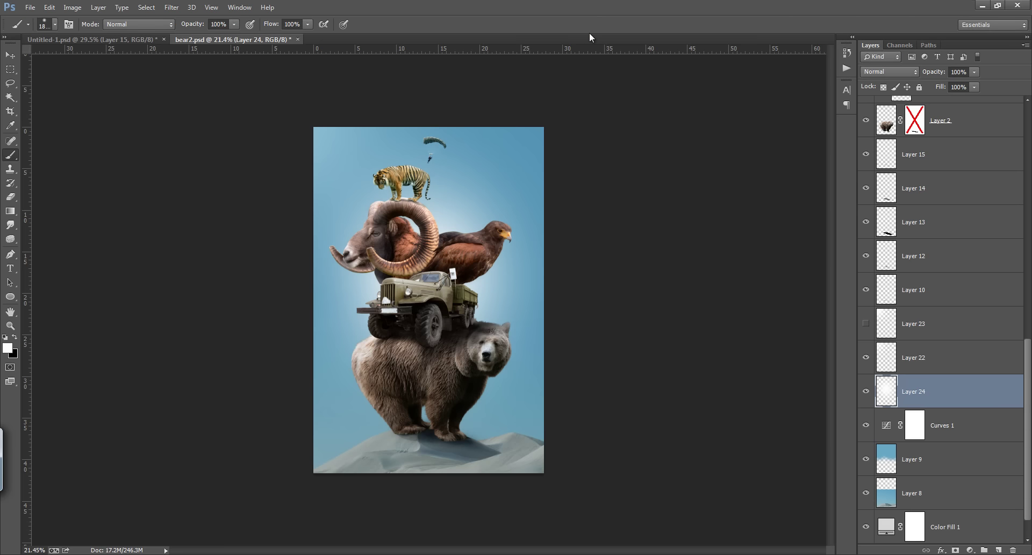
key("ctrl+0")
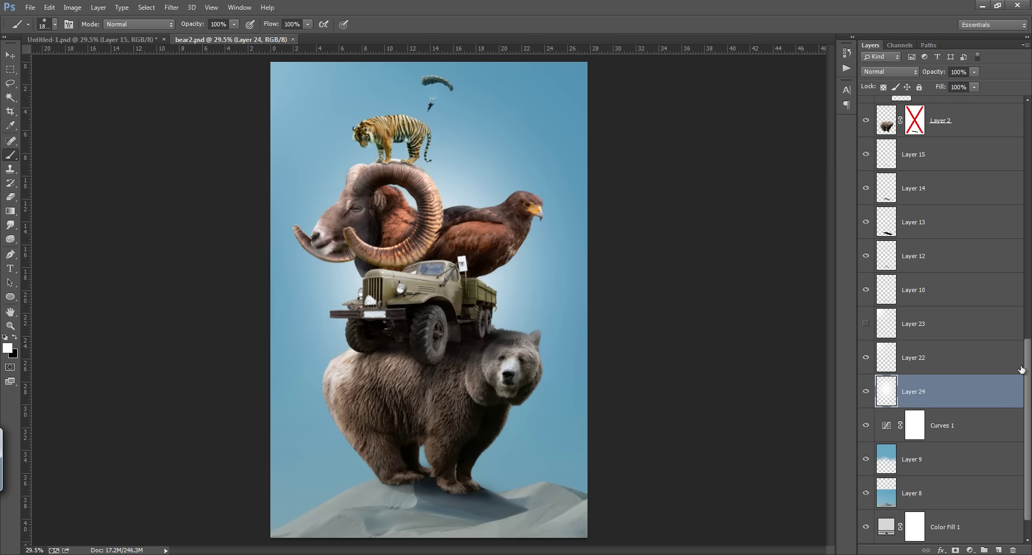
Step: Select Levels 1, then add an unwanted gradient fill layer and delete it
left_click_drag(1028, 366, 1031, 123)
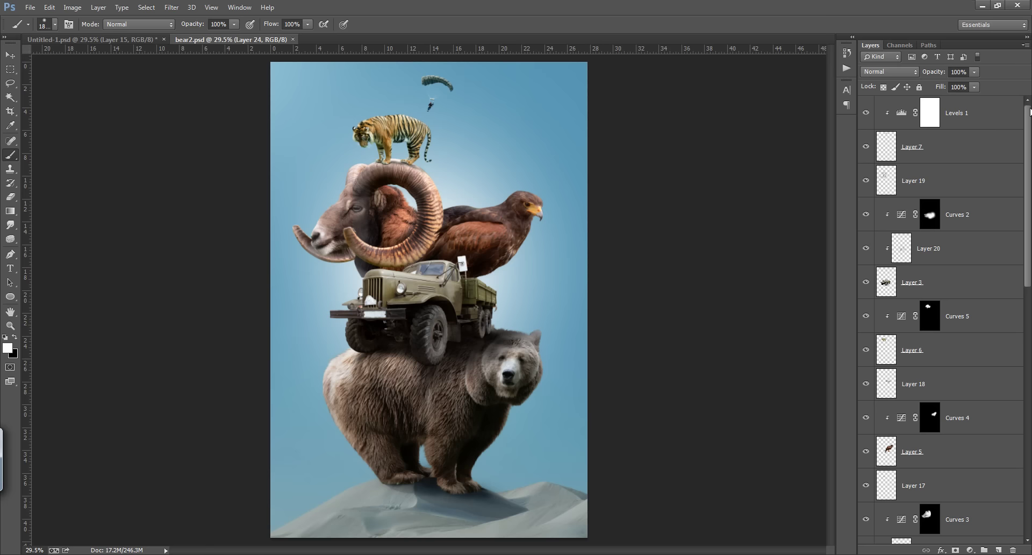
scroll(1011, 116, "down", 2)
scroll(1000, 121, "up", 2)
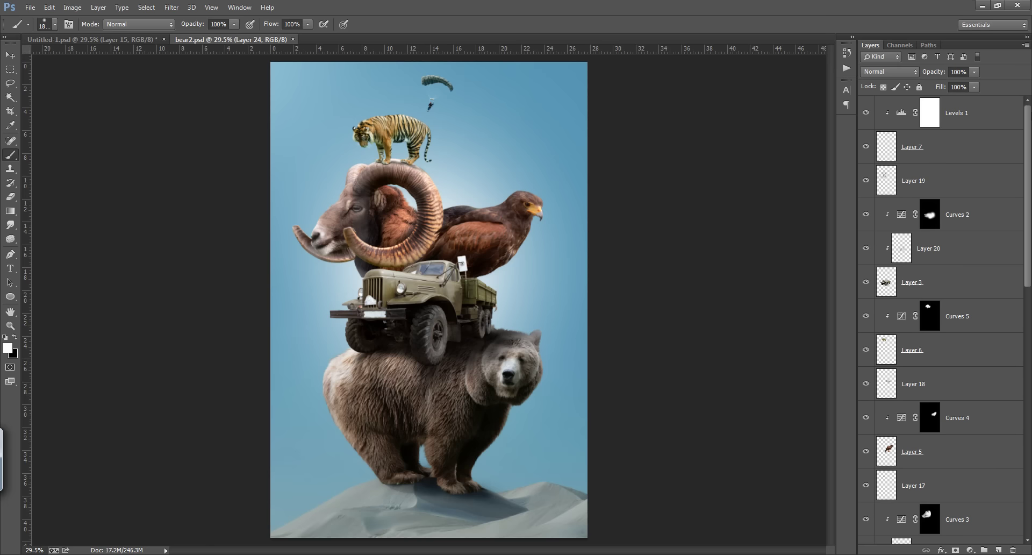
left_click(994, 123)
left_click(969, 549)
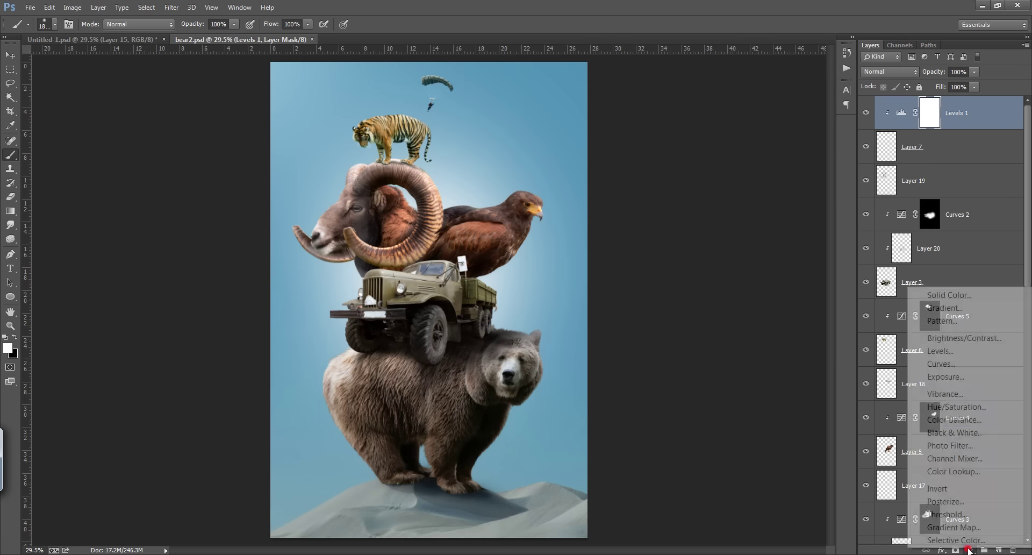
left_click(828, 17)
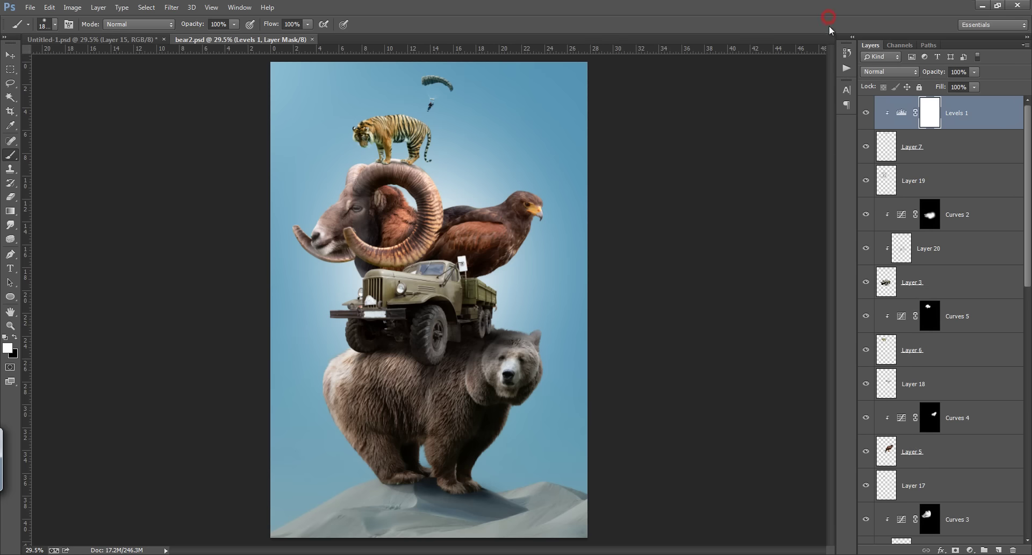
left_click(969, 549)
left_click(948, 311)
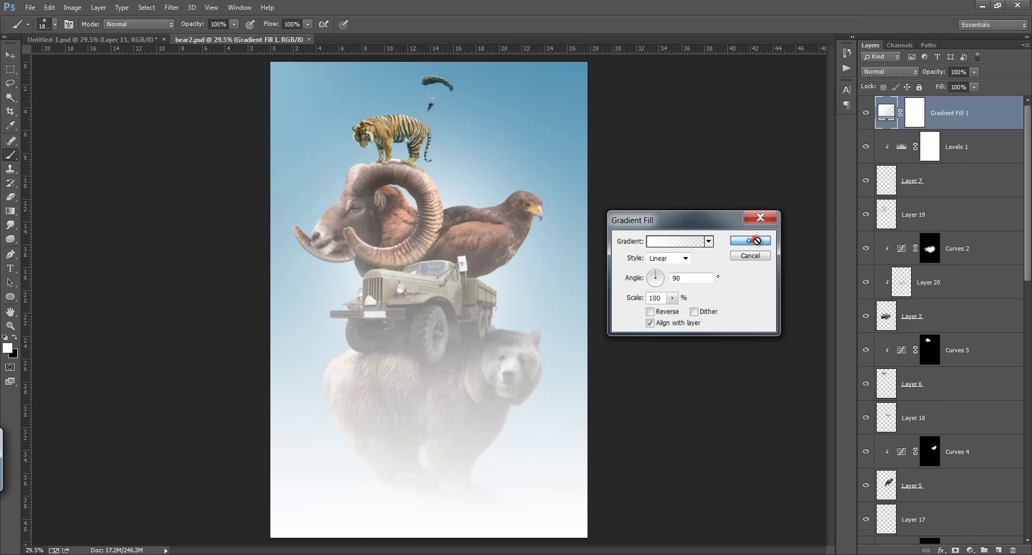
left_click(757, 240)
key("Delete")
Step: Select Layer 7 and make black the foreground colour
key("x")
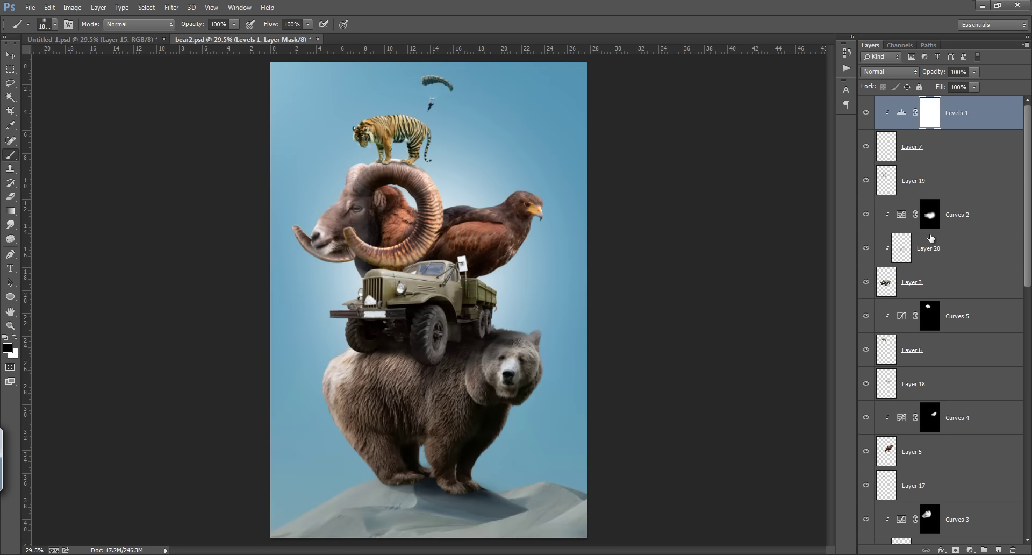
left_click(931, 157)
key("x")
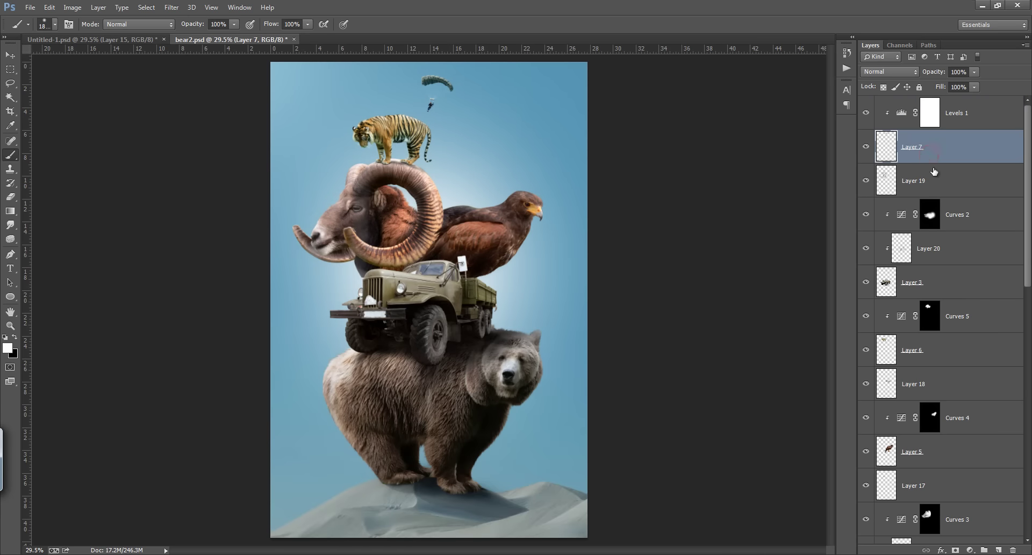
key("x")
Step: Add a Selective Color adjustment layer above Levels 1, leaving all values at 0%
left_click(958, 110)
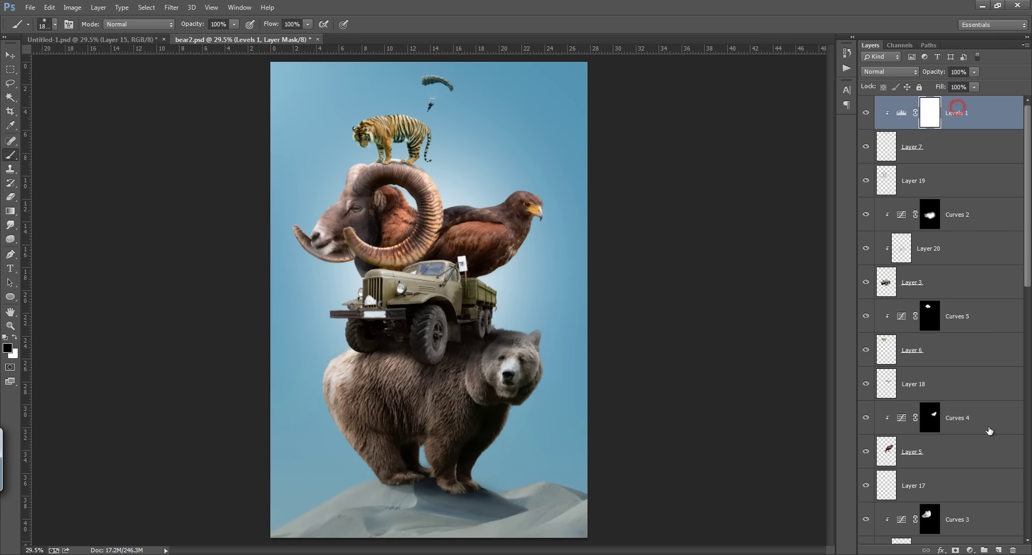
left_click(971, 550)
left_click(925, 290)
left_click(968, 547)
left_click(946, 539)
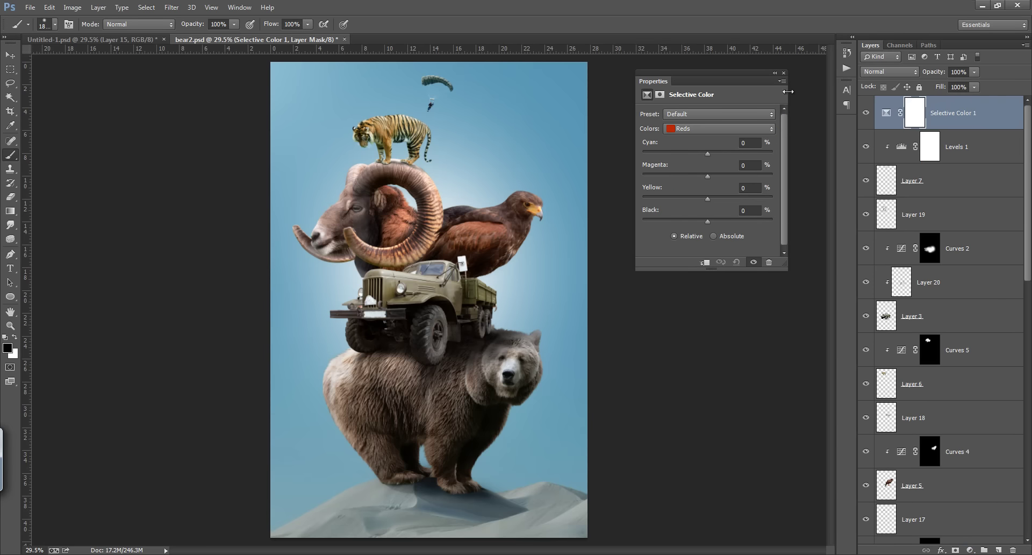
left_click(783, 74)
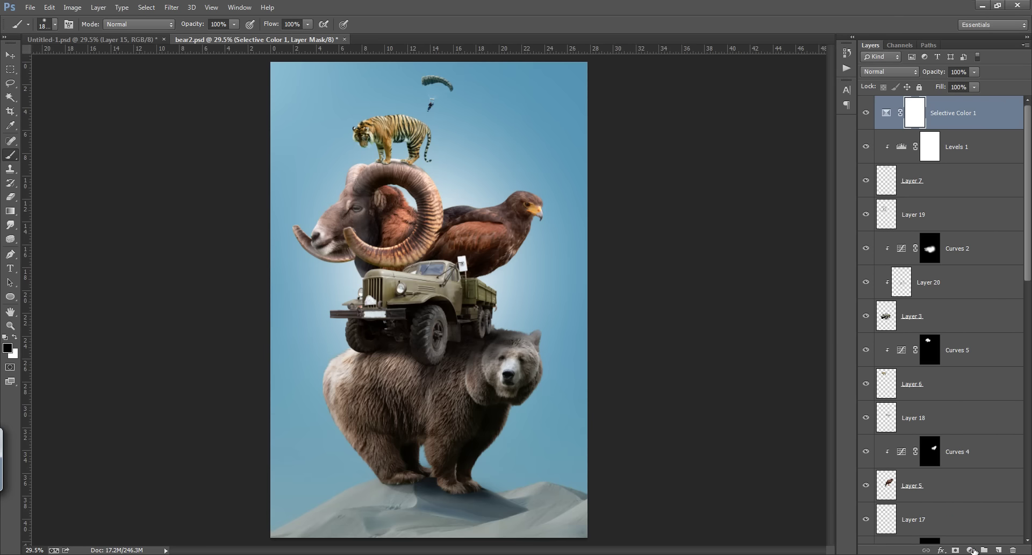
left_click(971, 550)
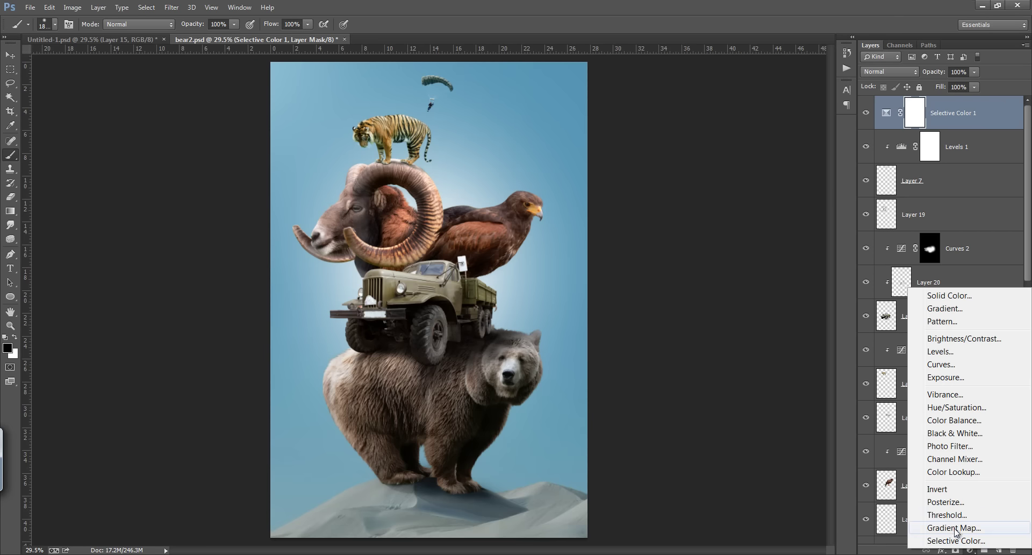
Step: Add a linear Gradient Fill layer at 90° with its scale halved to 50%
left_click(945, 308)
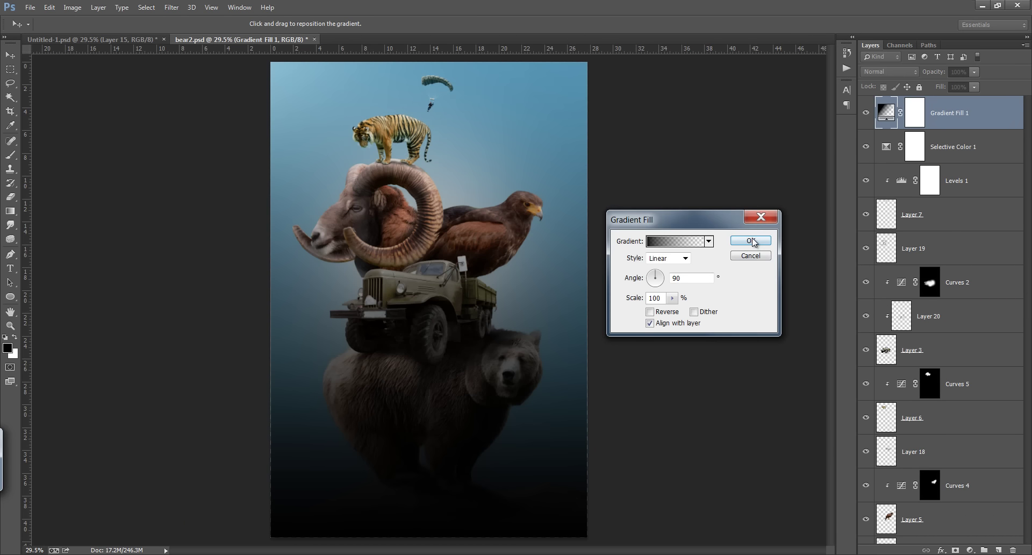
left_click_drag(672, 300, 602, 295)
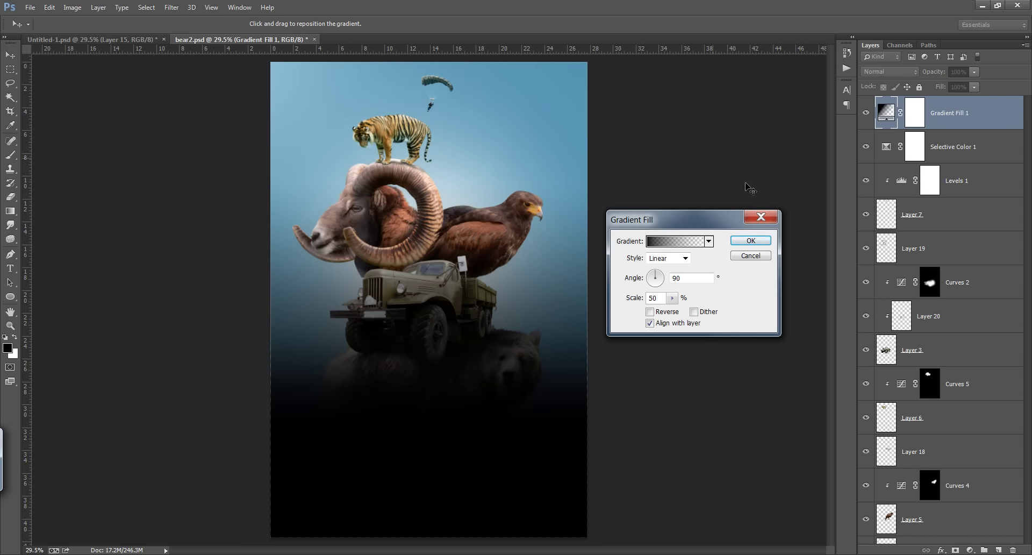
left_click(751, 240)
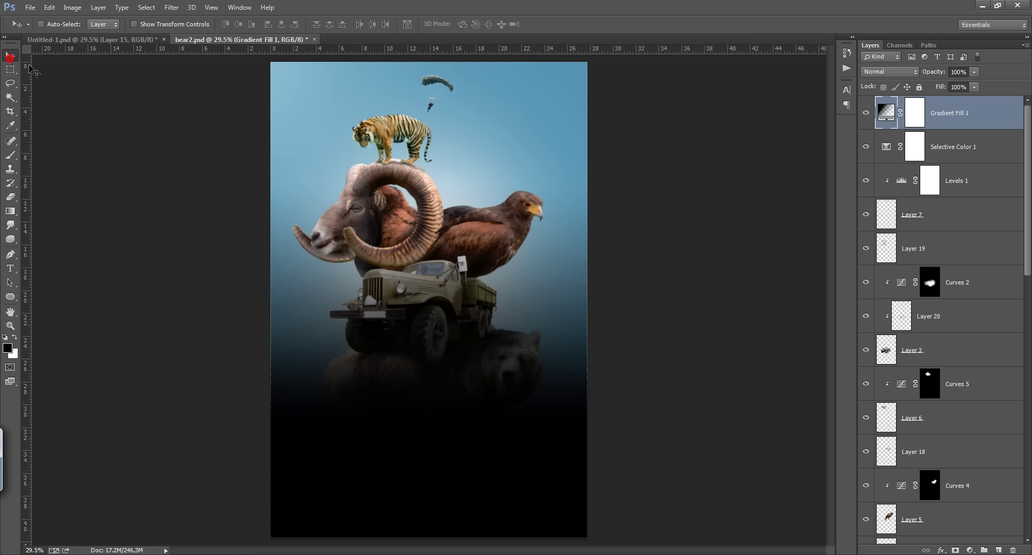
left_click_drag(576, 336, 562, 322)
Step: Shift the gradient fill down toward the dunes to reveal the bear, then compare
double_click(886, 111)
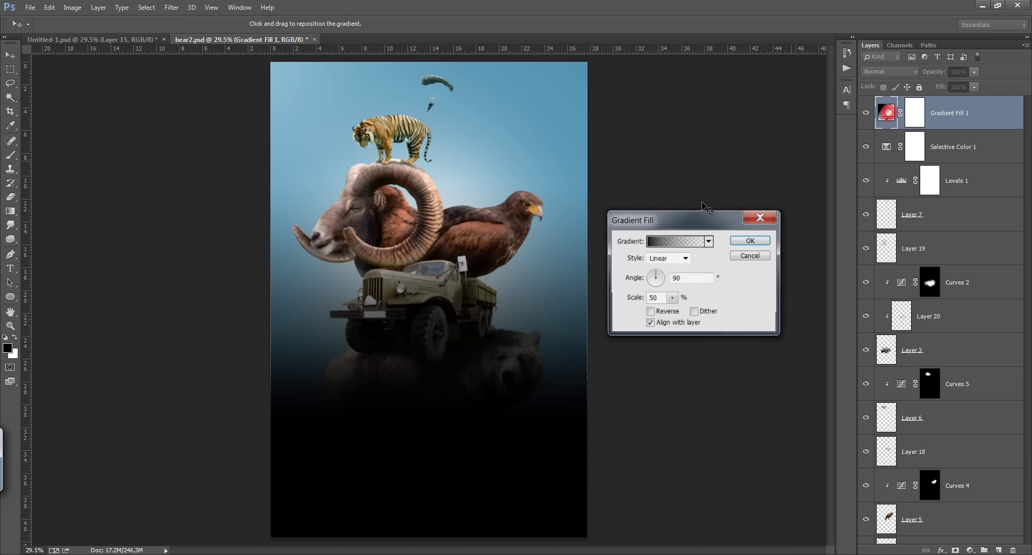
left_click_drag(505, 283, 517, 365)
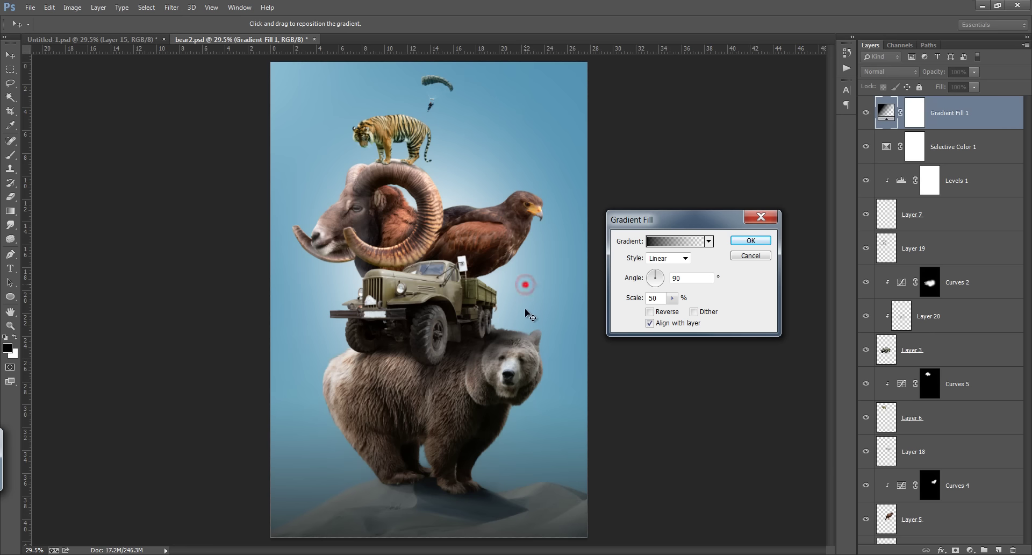
left_click_drag(525, 288, 532, 314)
left_click_drag(536, 252, 533, 263)
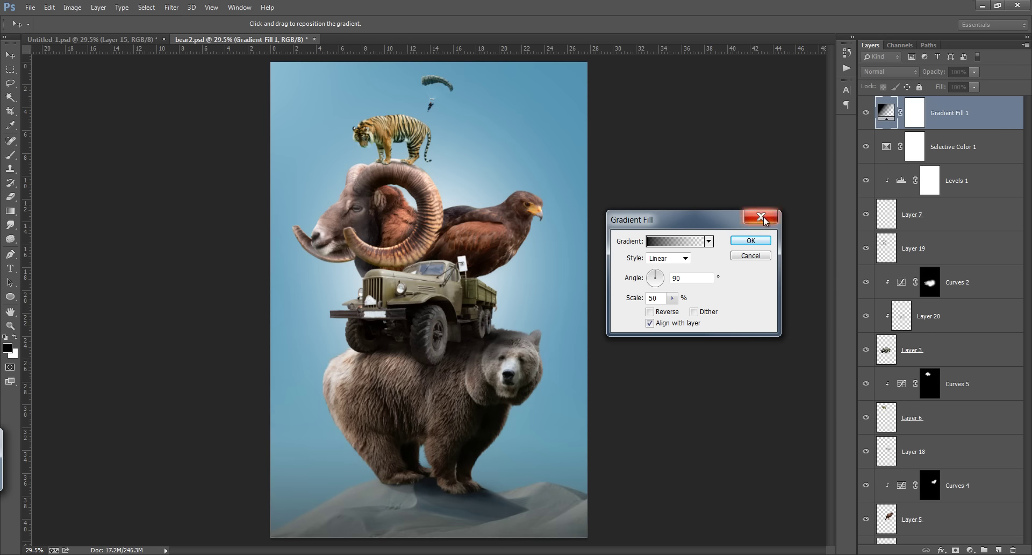
left_click_drag(519, 245, 525, 292)
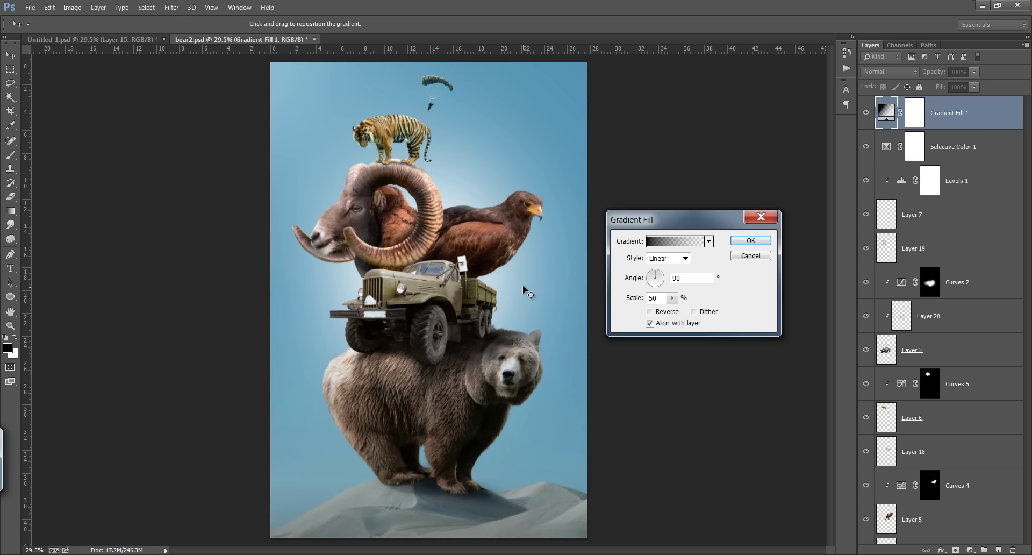
left_click(750, 241)
left_click(866, 113)
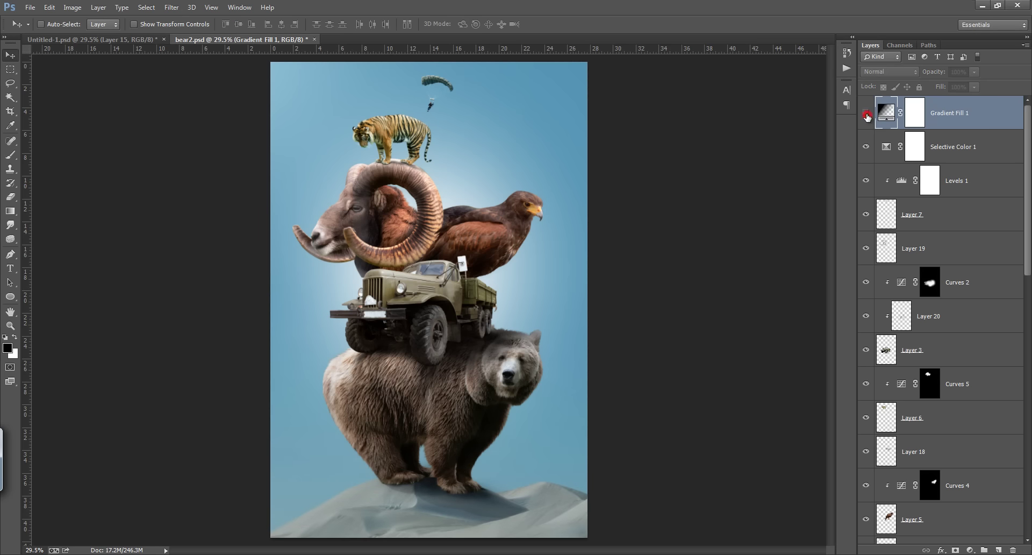
left_click(866, 113)
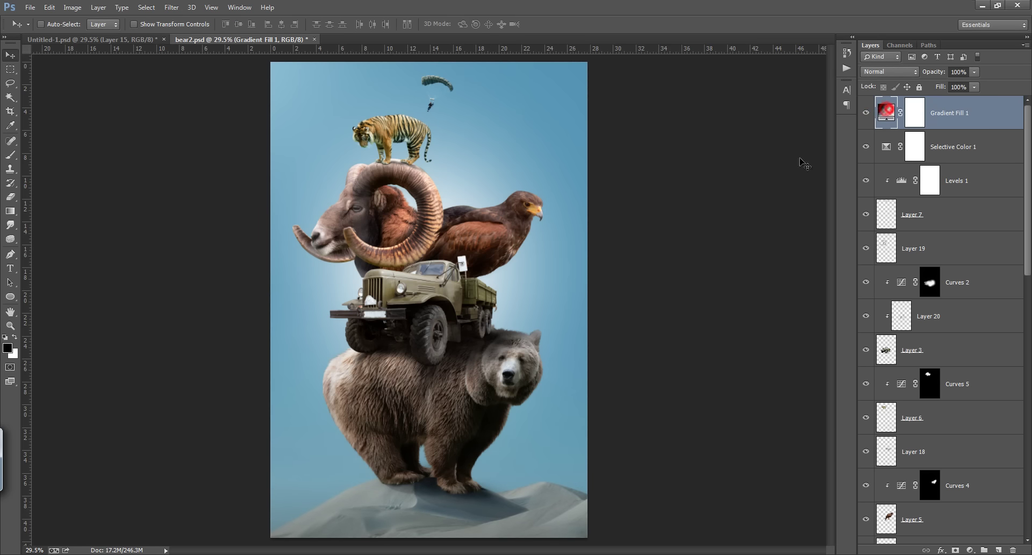
double_click(887, 113)
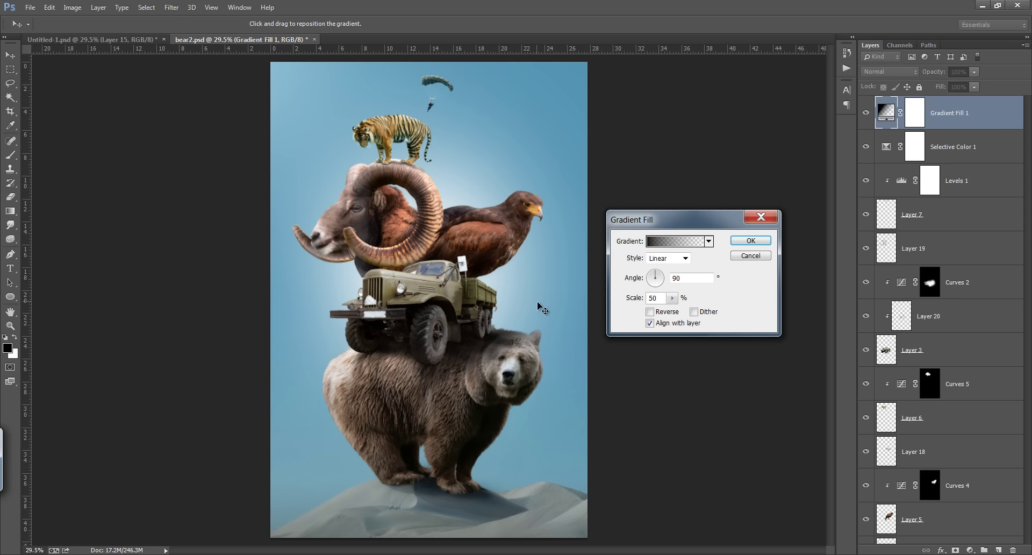
left_click(765, 241)
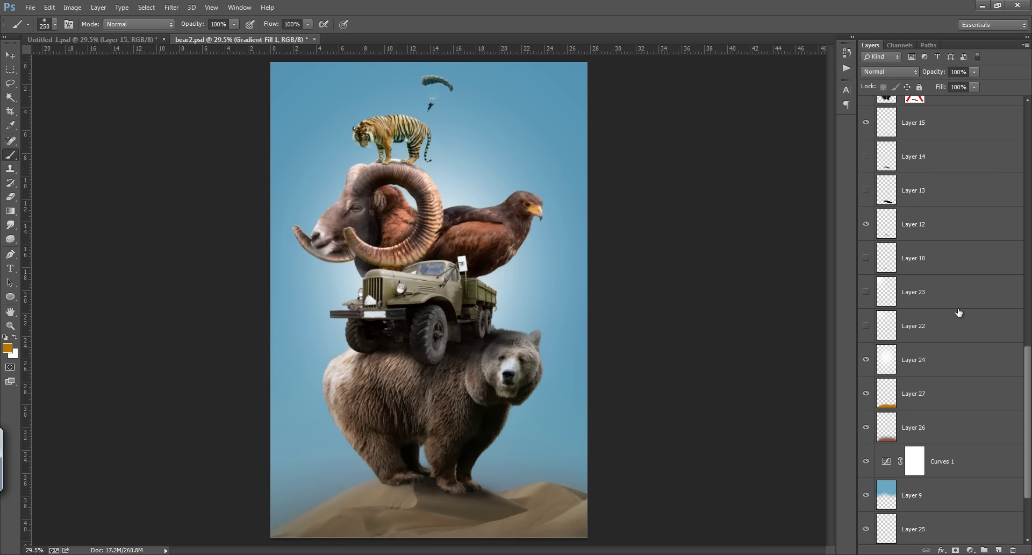
Step: Add a new layer above Layer 24 and draw a white gradient fading down from the top
left_click(957, 326)
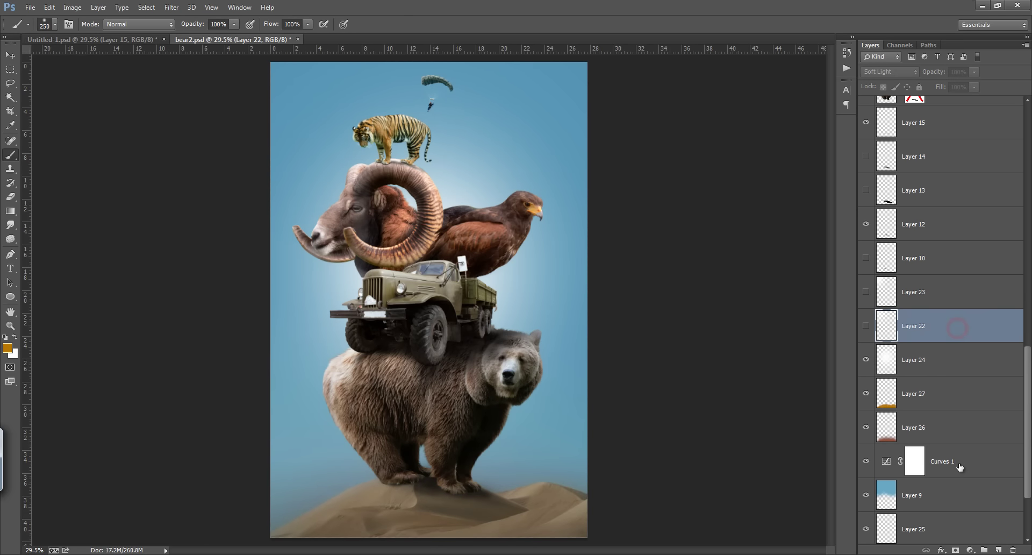
left_click(962, 357)
left_click(996, 549)
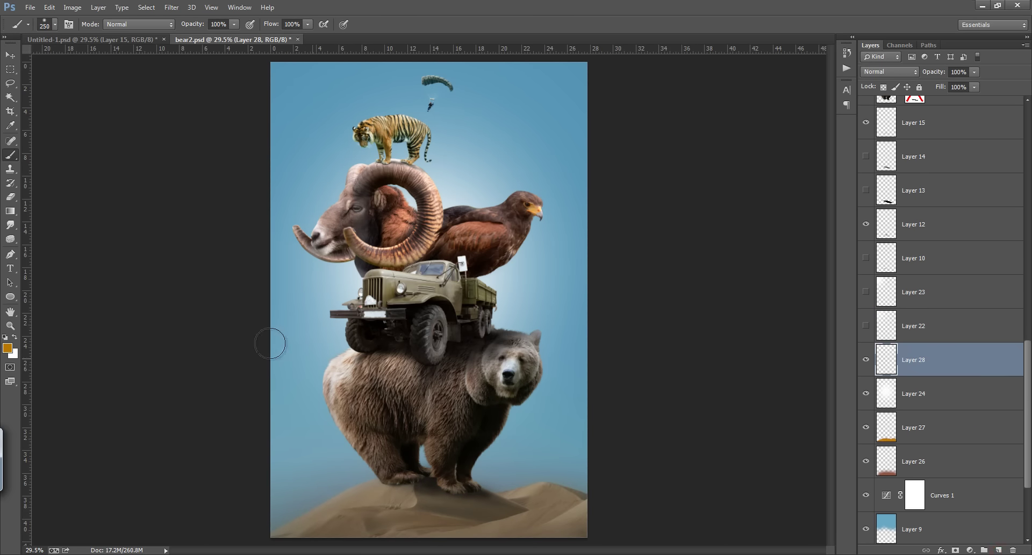
key("x")
key("d")
key("x")
left_click(10, 212)
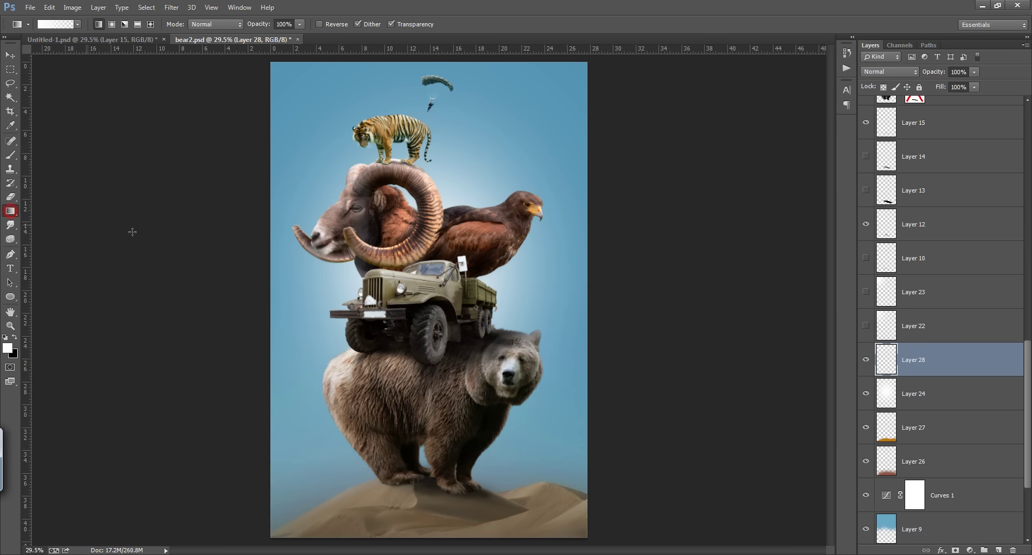
left_click_drag(467, 283, 475, 443)
Step: Set the white glow Layer 28 to Soft Light at 72% opacity
left_click(908, 71)
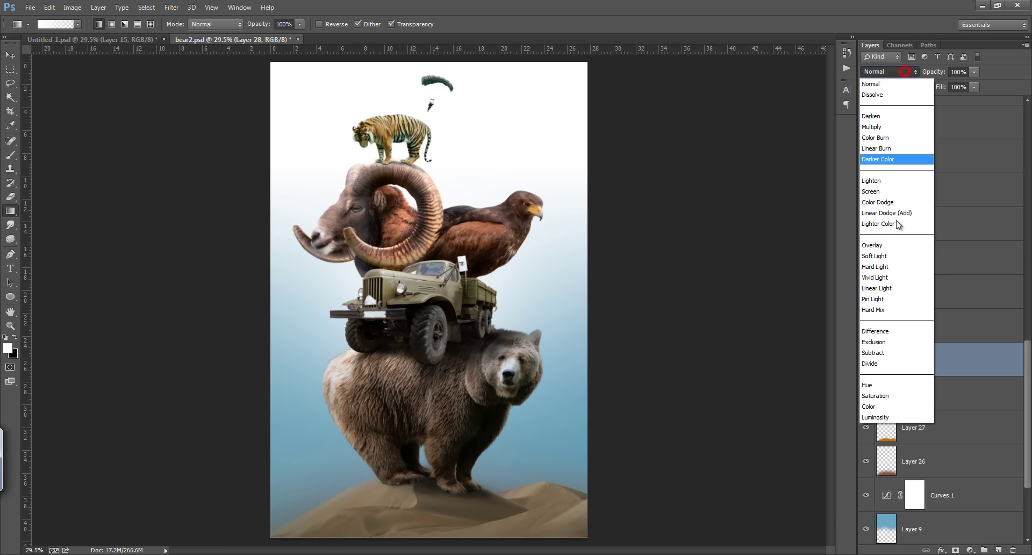
left_click(895, 256)
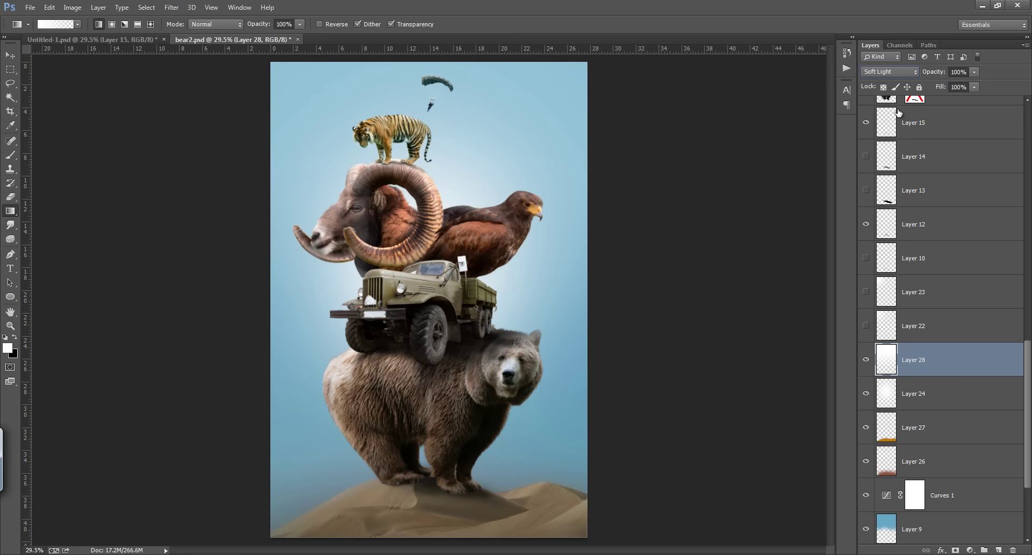
left_click(871, 355)
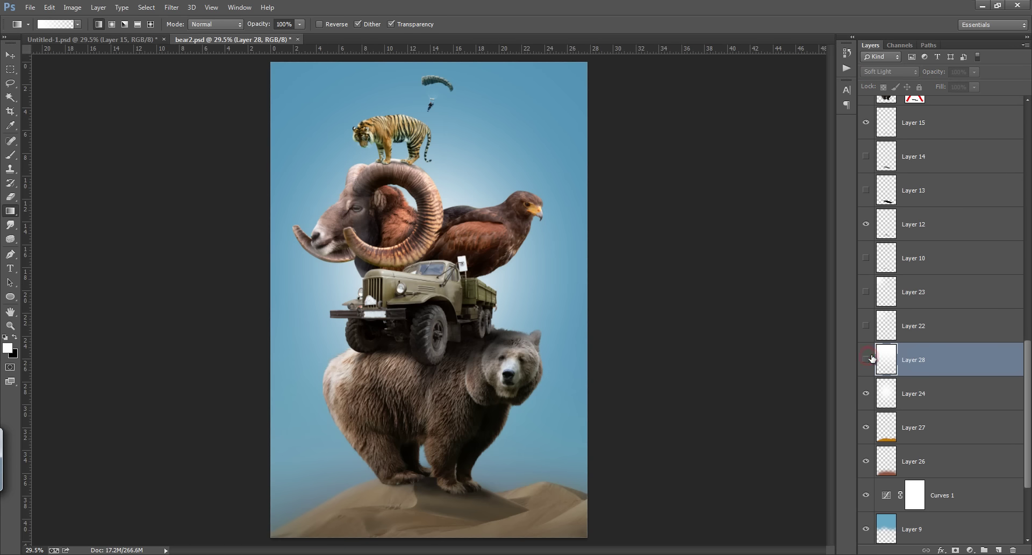
left_click(871, 354)
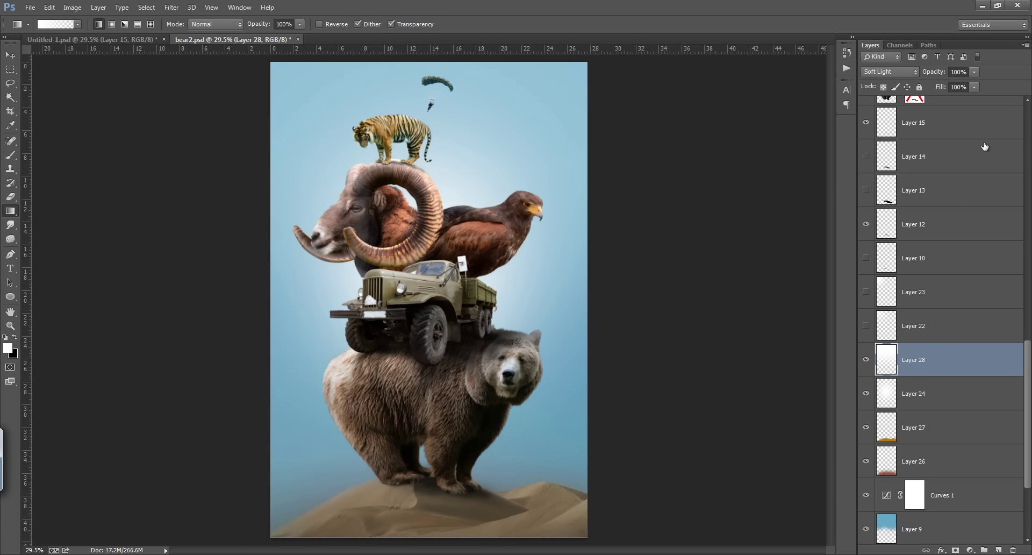
left_click_drag(930, 75, 913, 76)
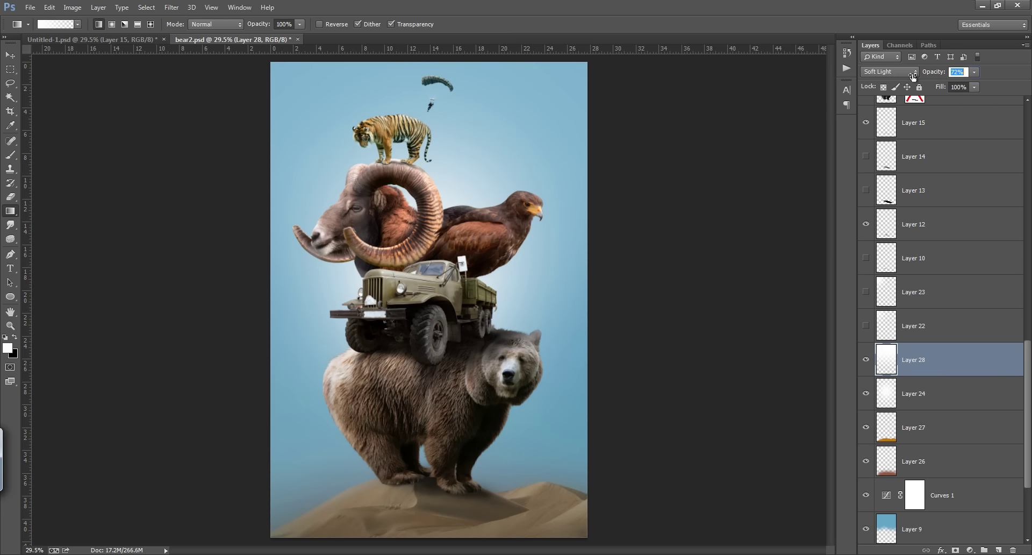
key("Return")
Step: Nudge the glow layer slightly and select the top Gradient Fill 1 layer
left_click(10, 55)
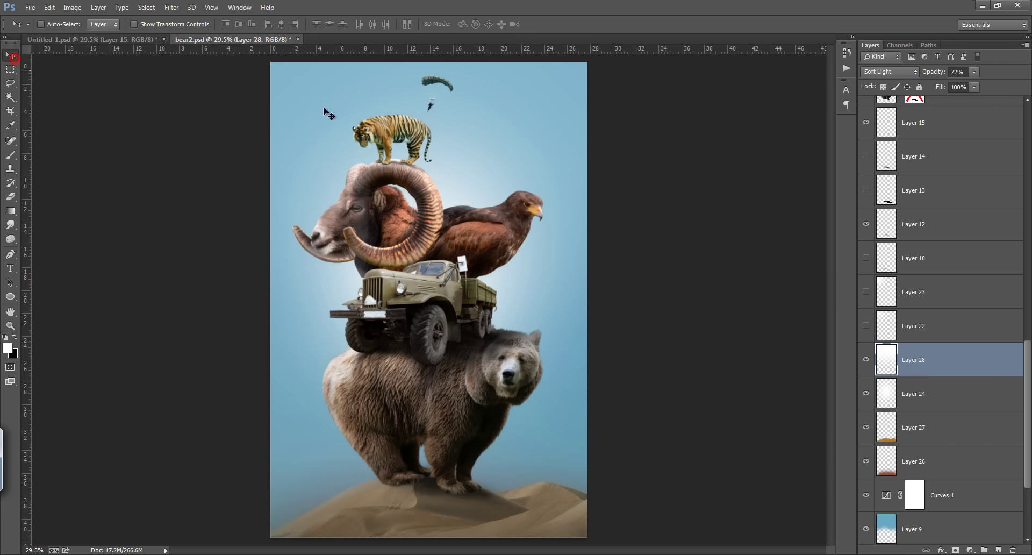
mouse_move(531, 155)
left_mouse_down()
mouse_move(532, 187)
mouse_move(531, 155)
left_mouse_up()
left_click_drag(1022, 369, 1025, 116)
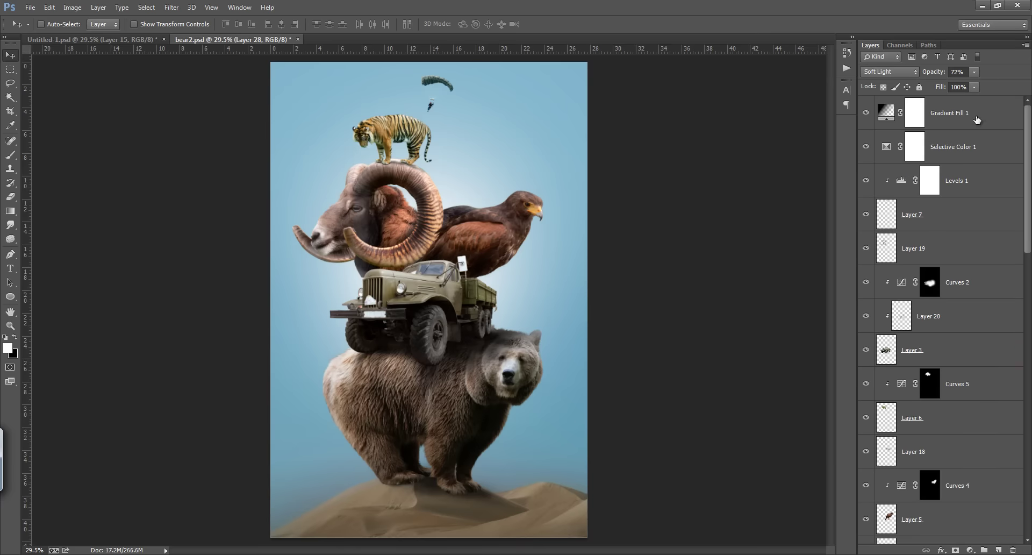
left_click(976, 114)
Step: Stamp all visible layers into a new layer and open Camera Raw, setting Temperature +2
key("ctrl+shift+alt+e")
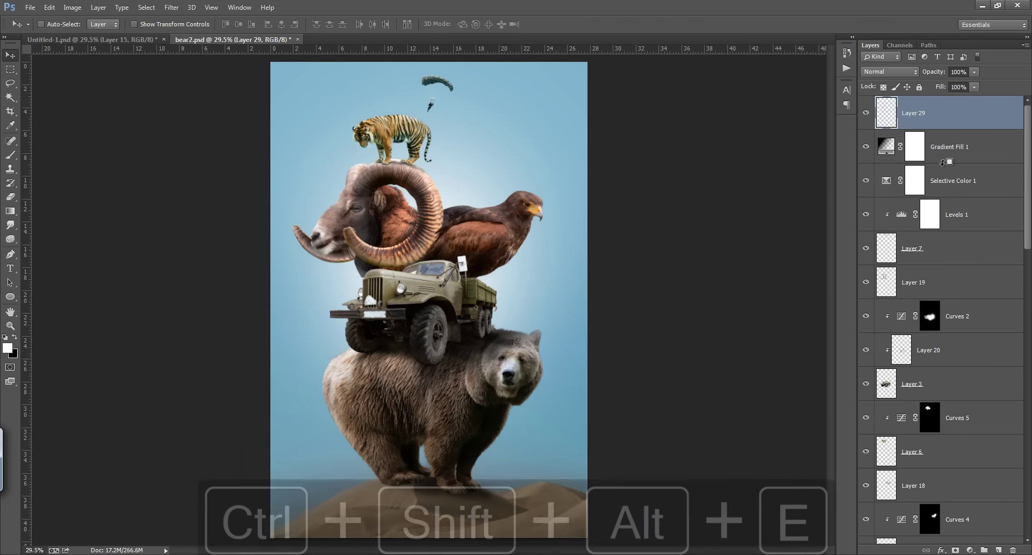
left_click(173, 7)
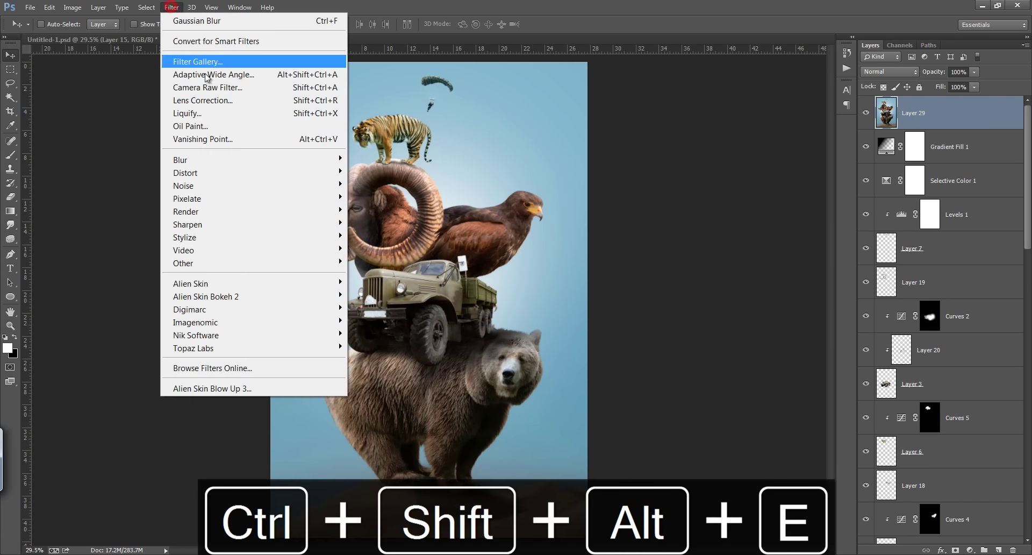
left_click(222, 88)
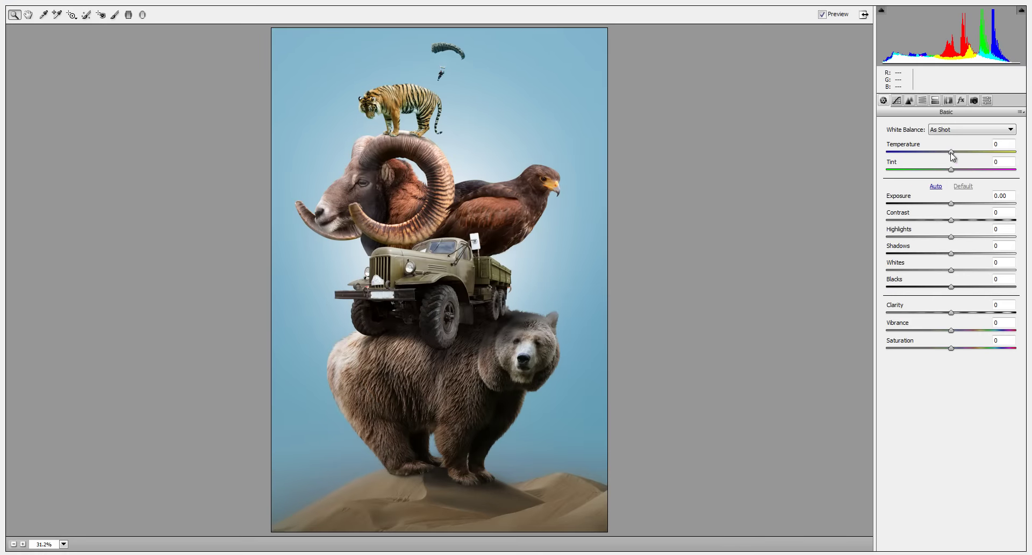
mouse_move(951, 152)
left_mouse_down()
mouse_move(942, 152)
mouse_move(952, 152)
left_mouse_up()
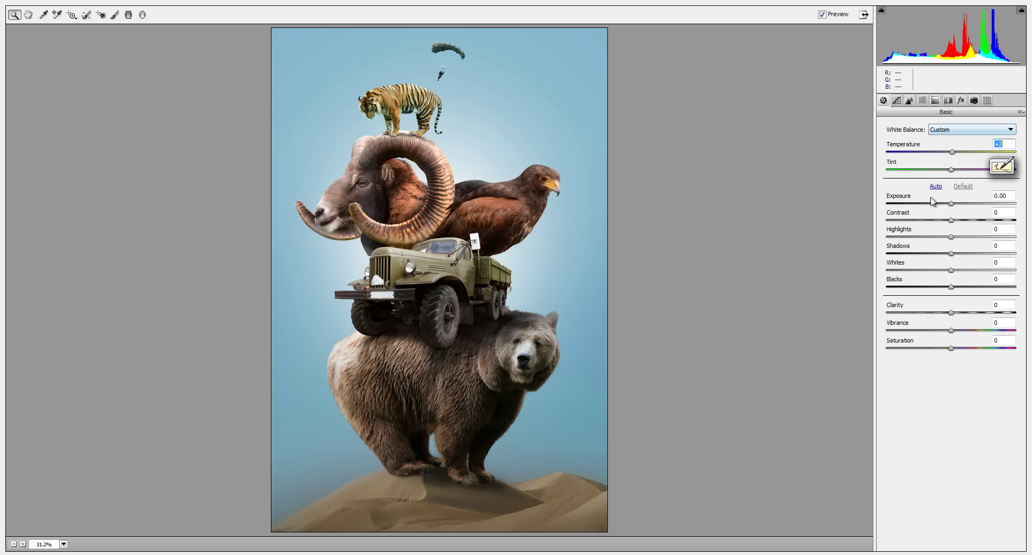
Step: Try Vibrance, Saturation, Shadows and Highlights adjustments, then reset them to 0
mouse_move(952, 330)
left_mouse_down()
mouse_move(970, 330)
mouse_move(935, 348)
left_mouse_up()
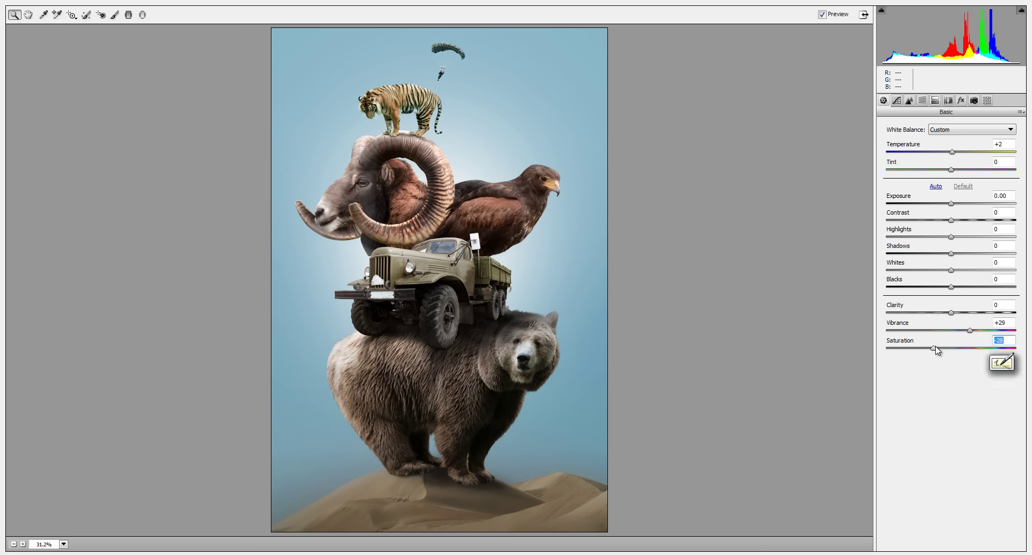
double_click(952, 348)
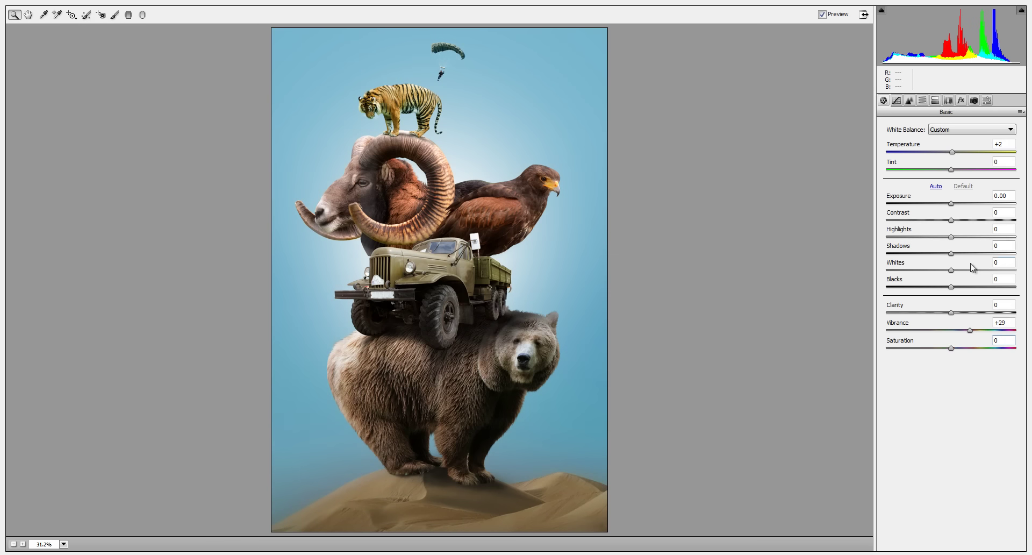
double_click(1009, 322)
type("0")
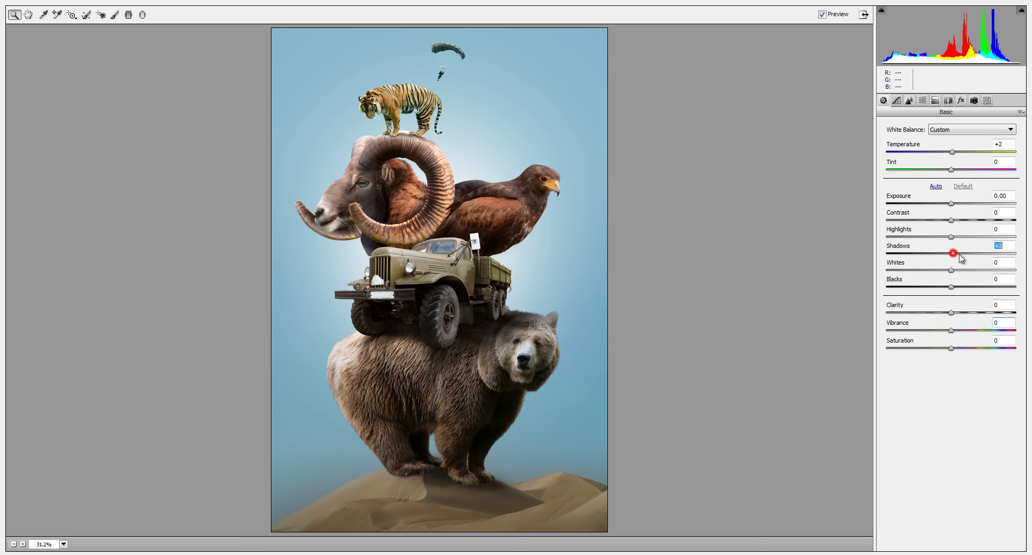
left_click_drag(958, 254, 966, 253)
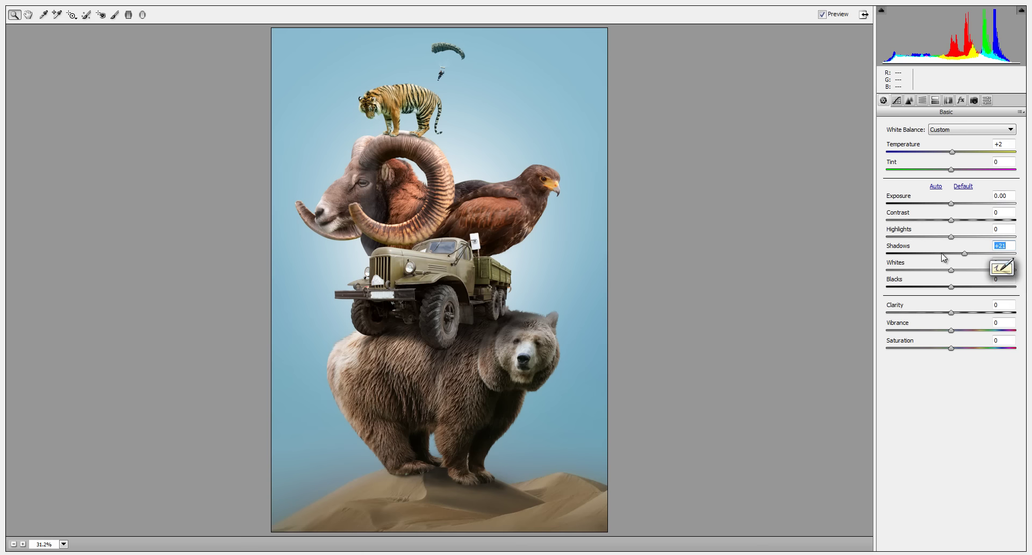
mouse_move(951, 237)
left_mouse_down()
mouse_move(899, 237)
mouse_move(958, 247)
mouse_move(936, 237)
left_mouse_up()
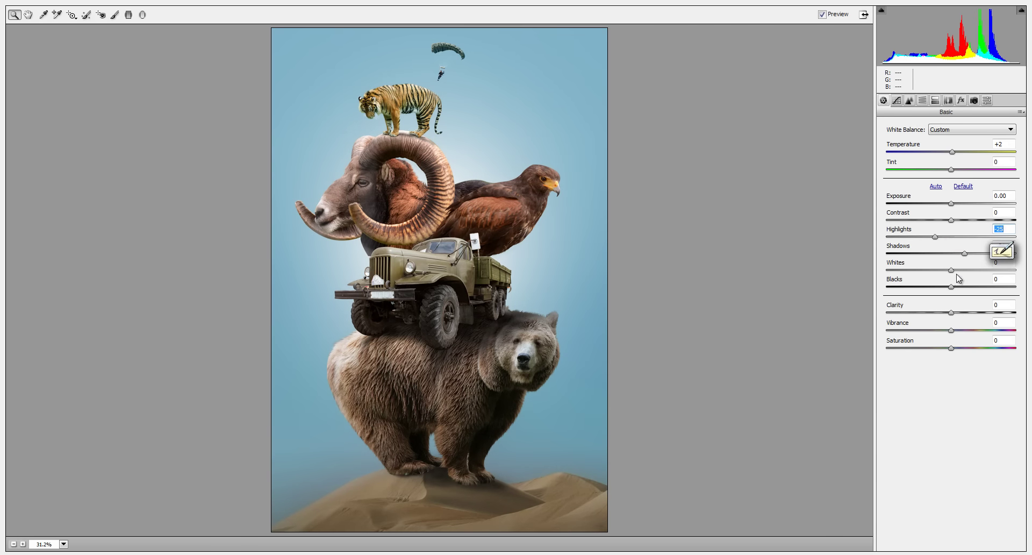
left_click_drag(952, 269, 976, 270)
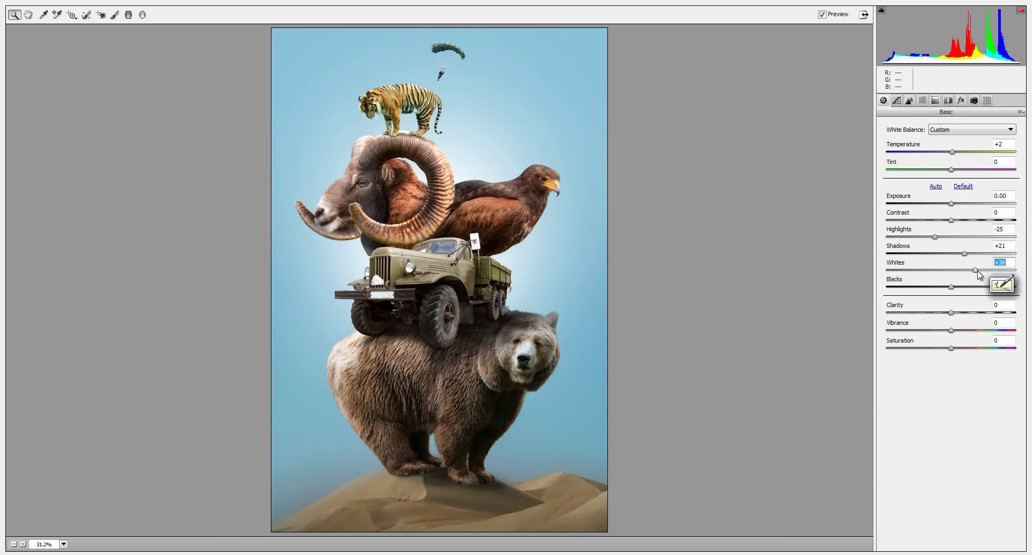
type("0")
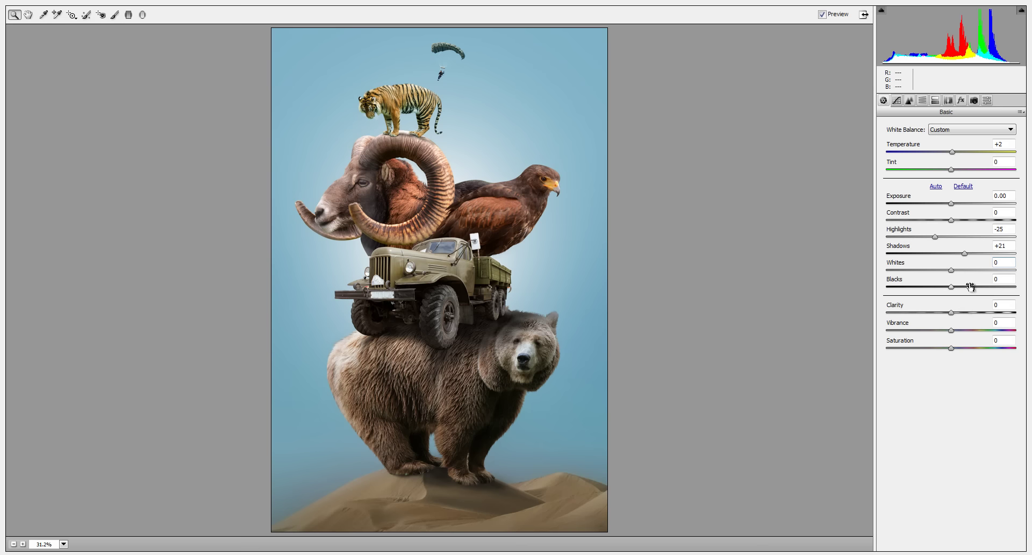
left_click(1003, 229)
type("0")
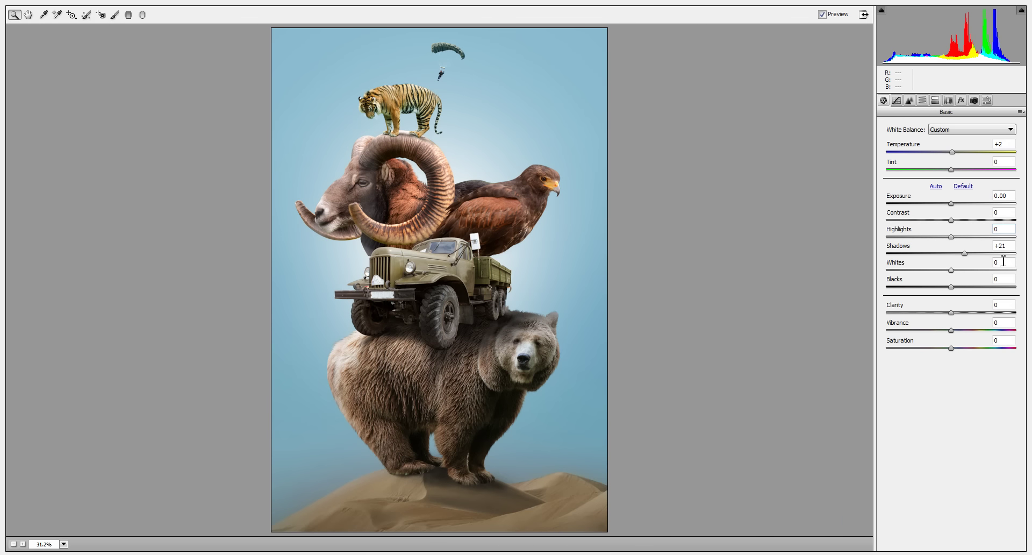
left_click(1003, 246)
type("0")
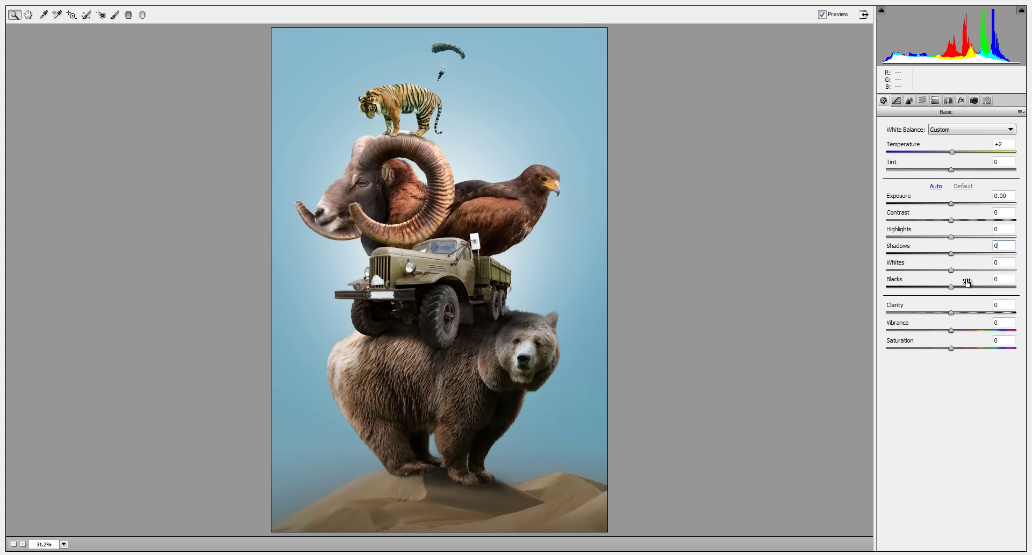
Step: Set Shadows to +19 and Blacks to −24
left_click_drag(950, 253, 962, 253)
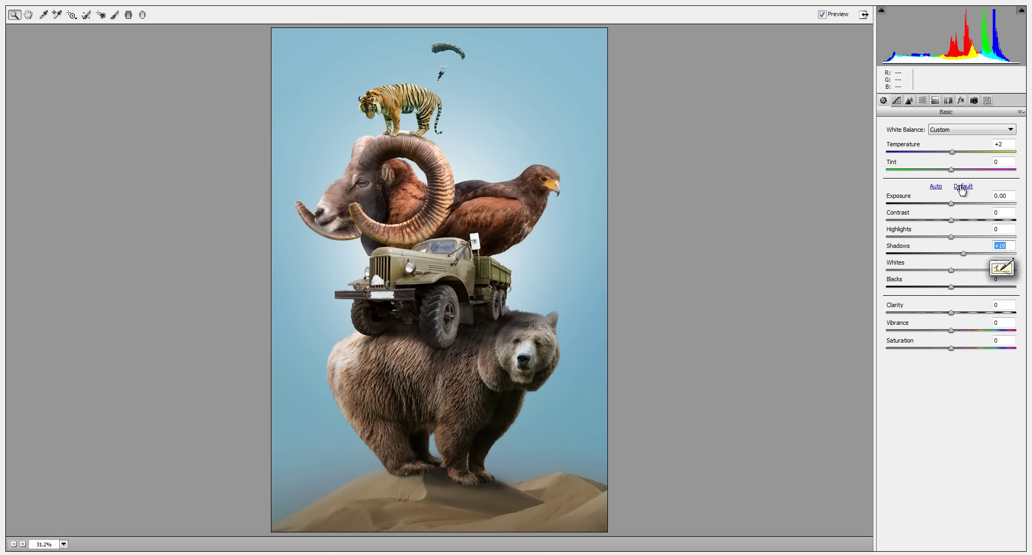
mouse_move(951, 286)
left_mouse_down()
mouse_move(936, 288)
mouse_move(965, 312)
left_mouse_up()
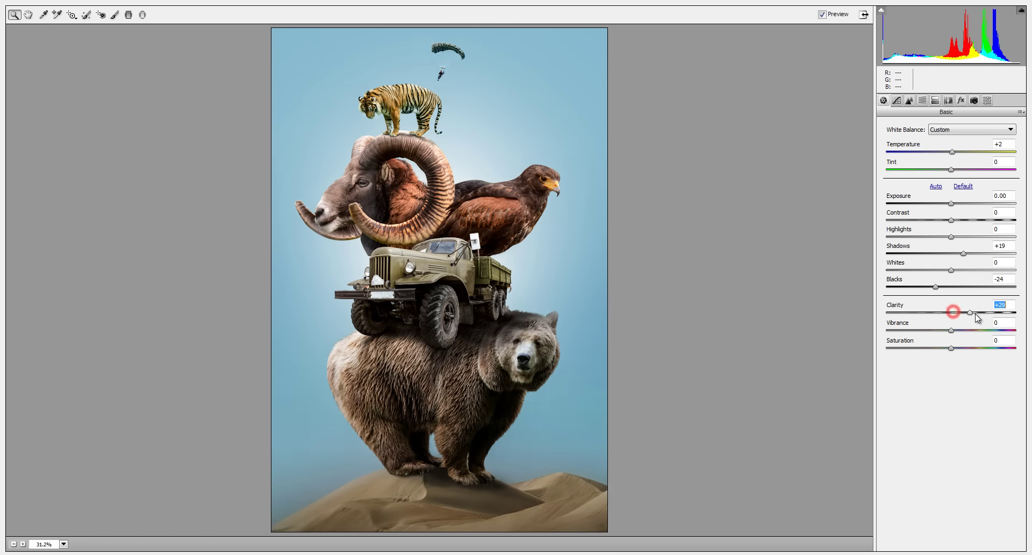
left_click(896, 100)
Step: Pull a midtone point down to about 93/80 and set the black point output to 17
left_click_drag(951, 243, 951, 246)
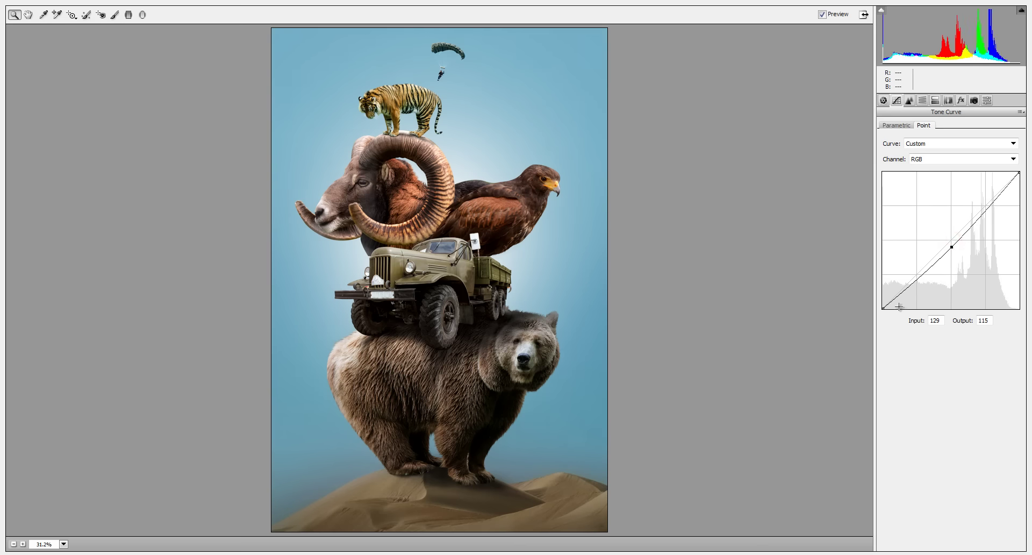
left_click_drag(884, 307, 880, 297)
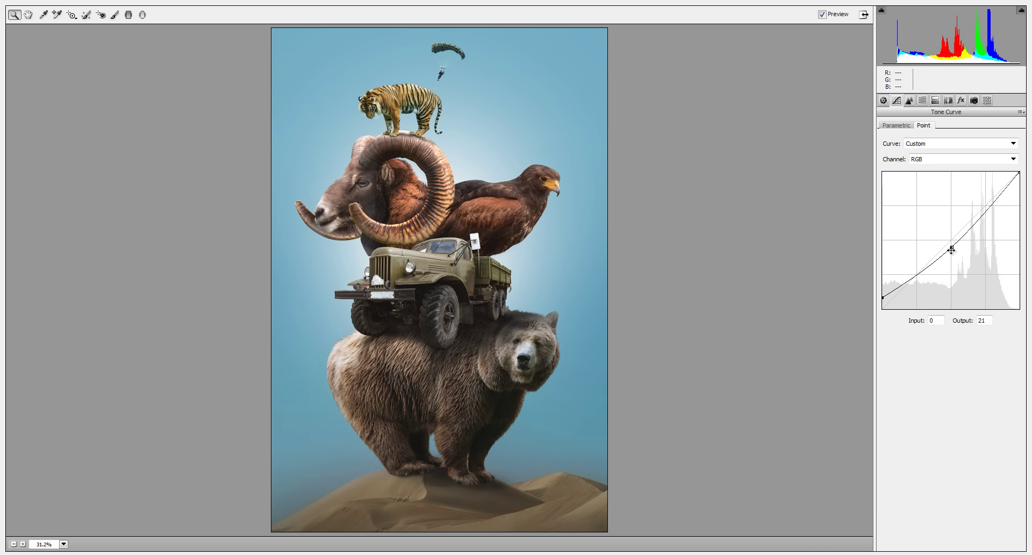
left_click_drag(951, 250, 932, 266)
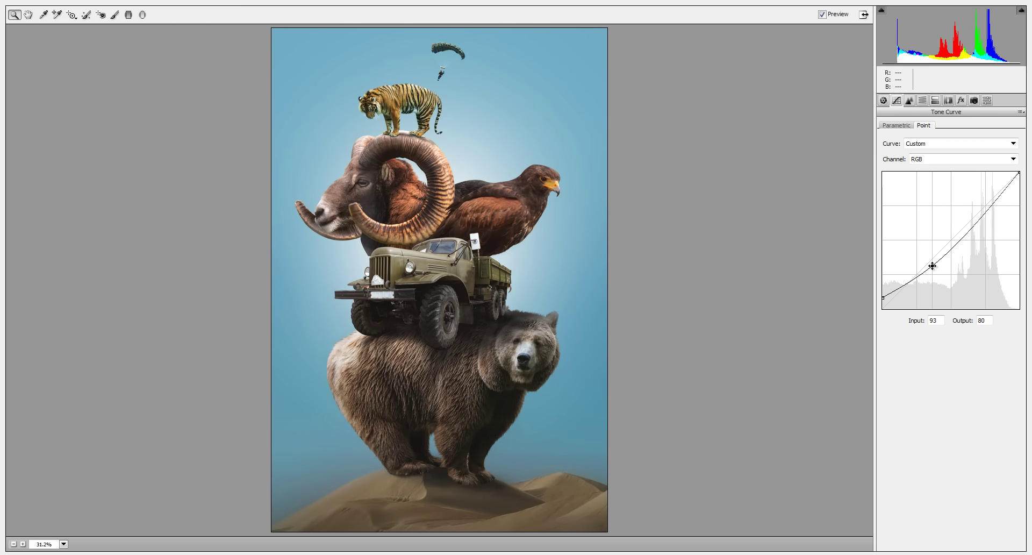
left_click_drag(884, 296, 879, 299)
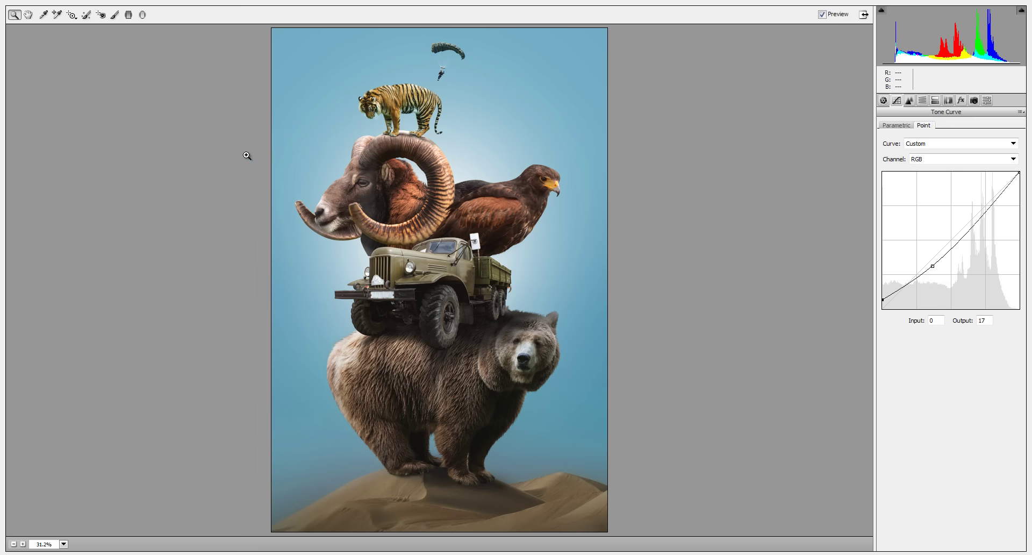
Step: Set a smaller Adjustment Brush to Exposure −0.55 and darken the truck and ram
left_click(115, 14)
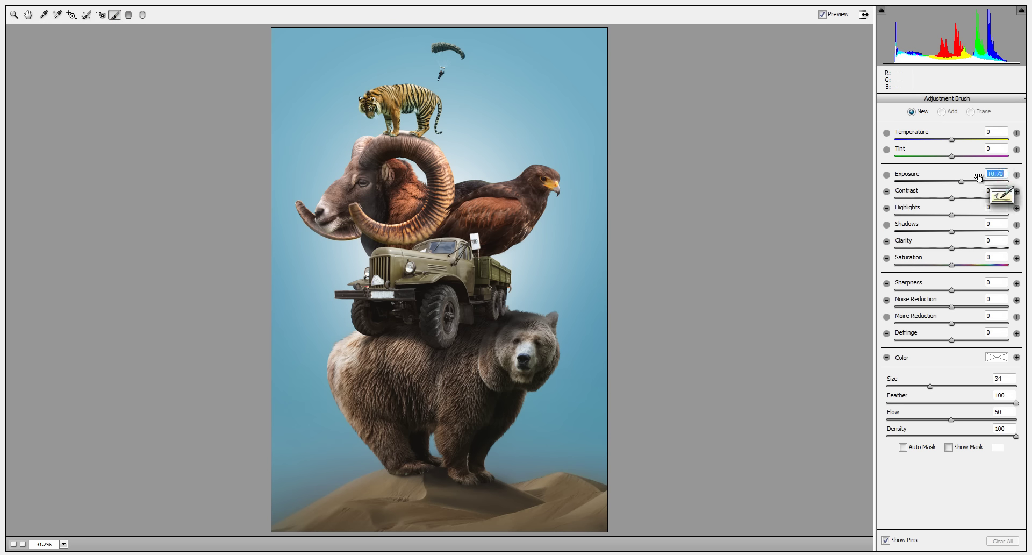
left_click_drag(961, 182, 944, 183)
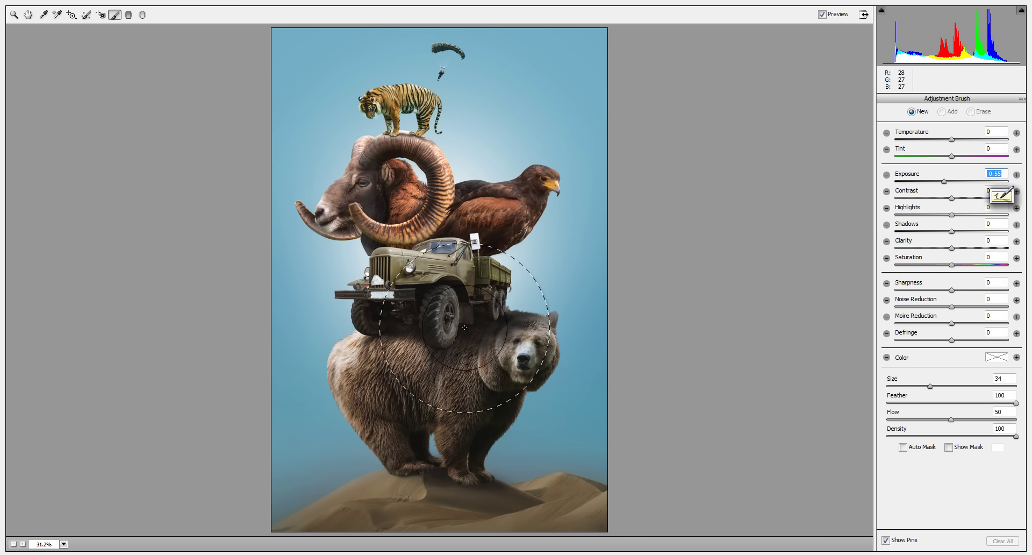
key("bracketleft")
key("bracketleft")
key("bracketleft")
key("bracketleft")
key("bracketleft")
key("bracketleft")
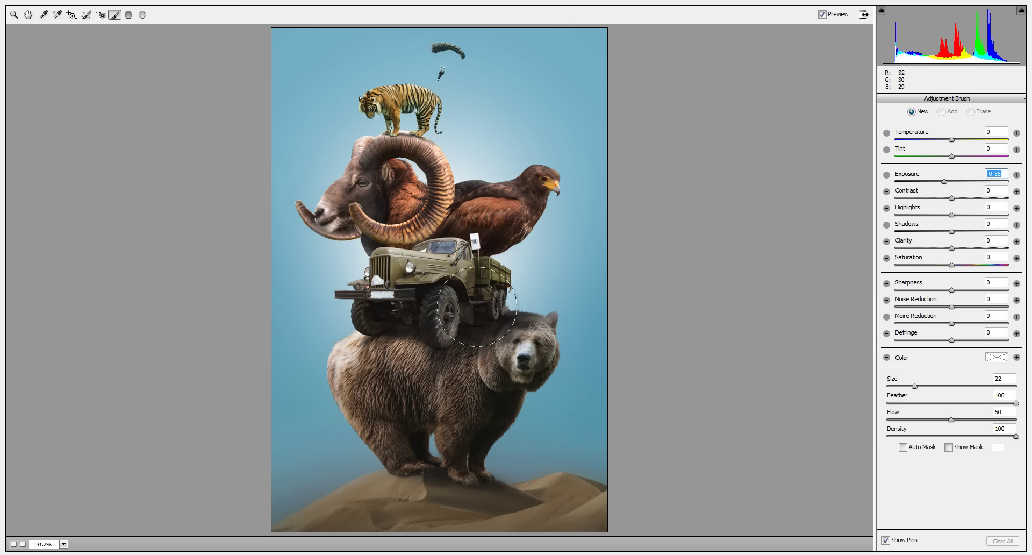
key("bracketleft")
key("bracketleft")
key("bracketleft")
key("bracketleft")
left_click_drag(489, 262, 485, 271)
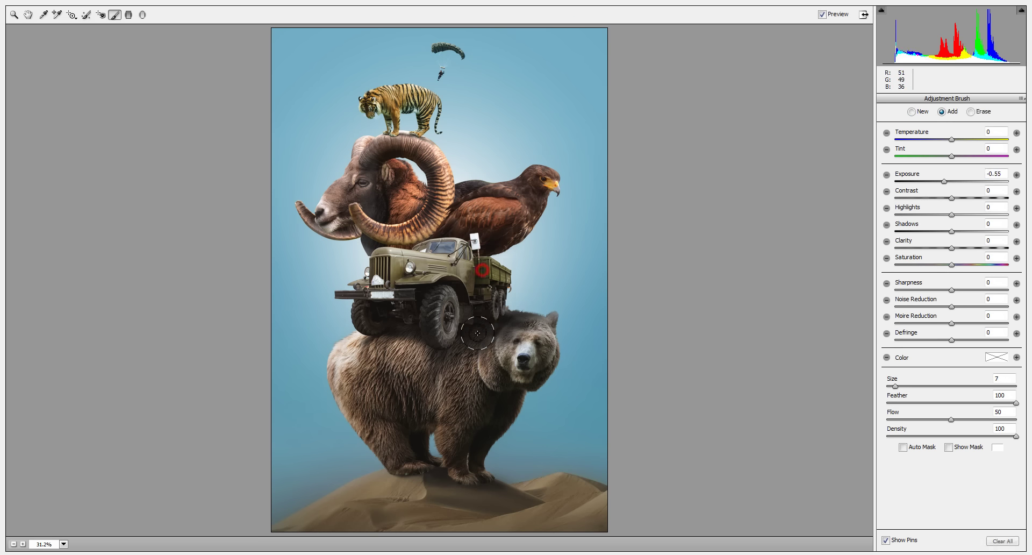
key("bracketleft")
key("bracketleft")
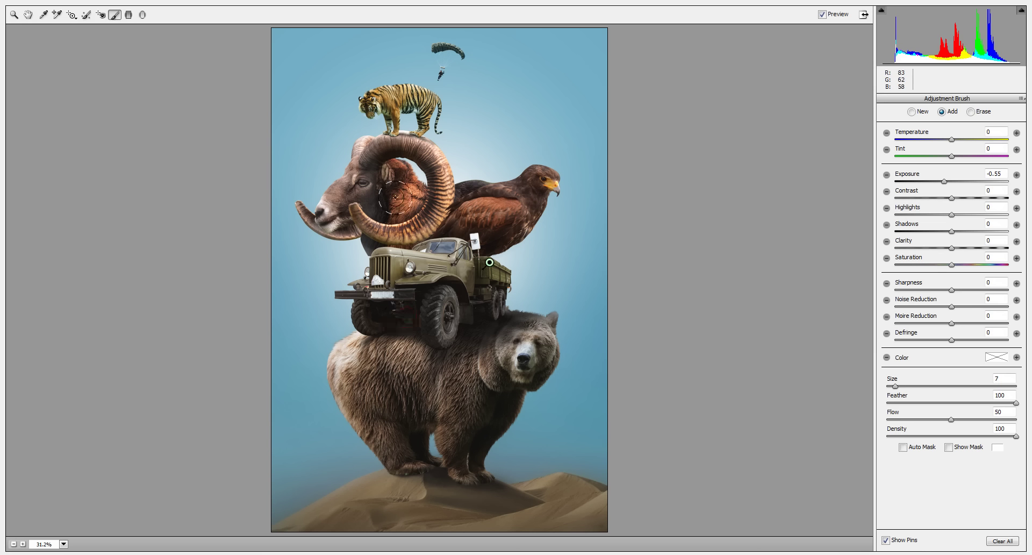
left_click_drag(389, 180, 387, 199)
key("bracketleft")
key("bracketleft")
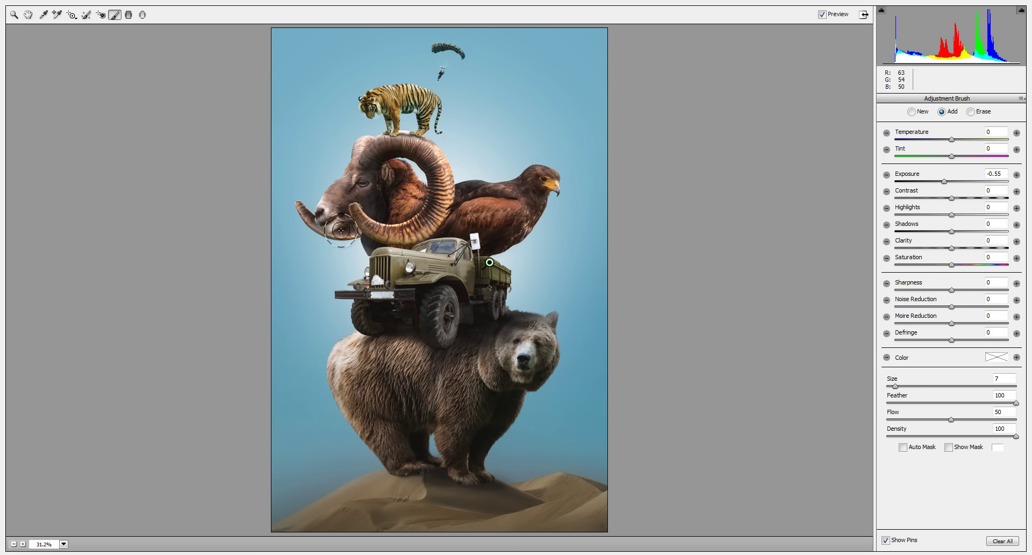
left_click_drag(347, 229, 342, 234)
Step: Darken the eagle's body, the bear's back and shadow areas on the tiger
left_click_drag(481, 201, 540, 203)
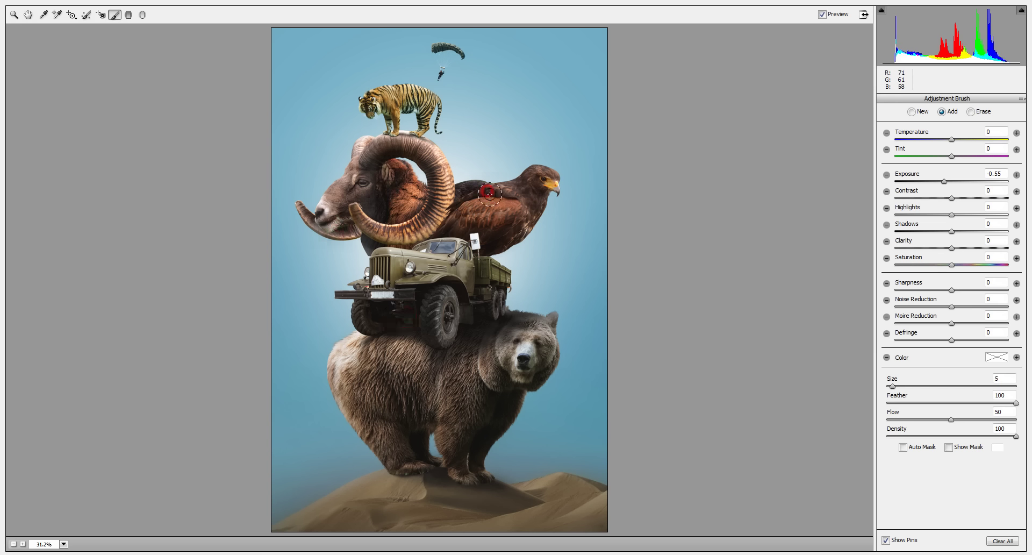
left_click_drag(491, 246, 444, 221)
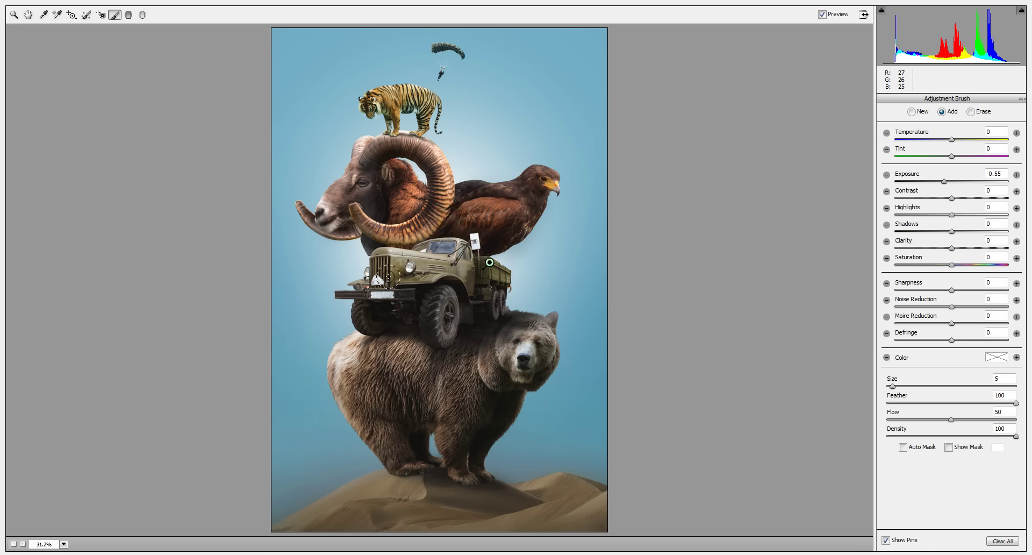
left_click_drag(379, 334, 390, 352)
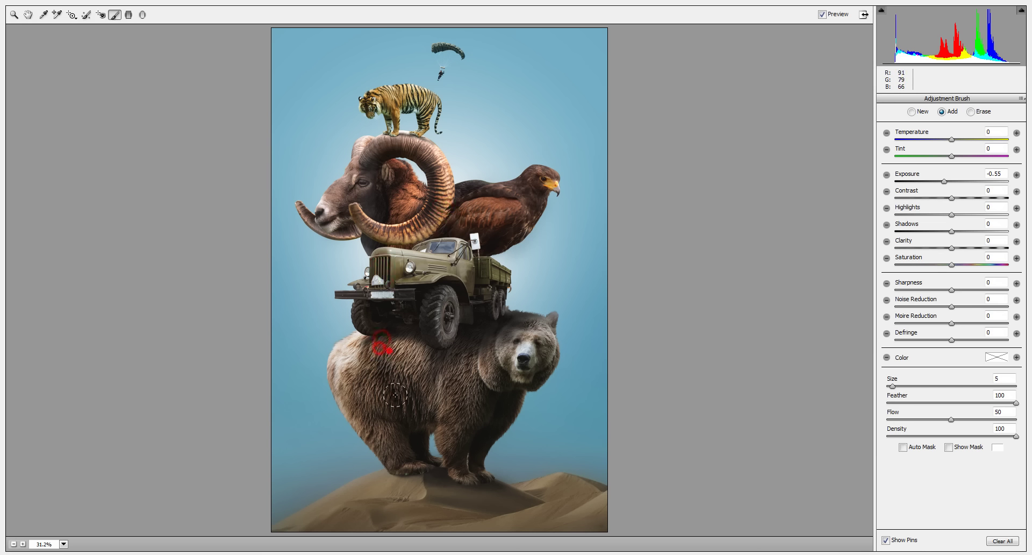
left_click_drag(396, 395, 488, 351)
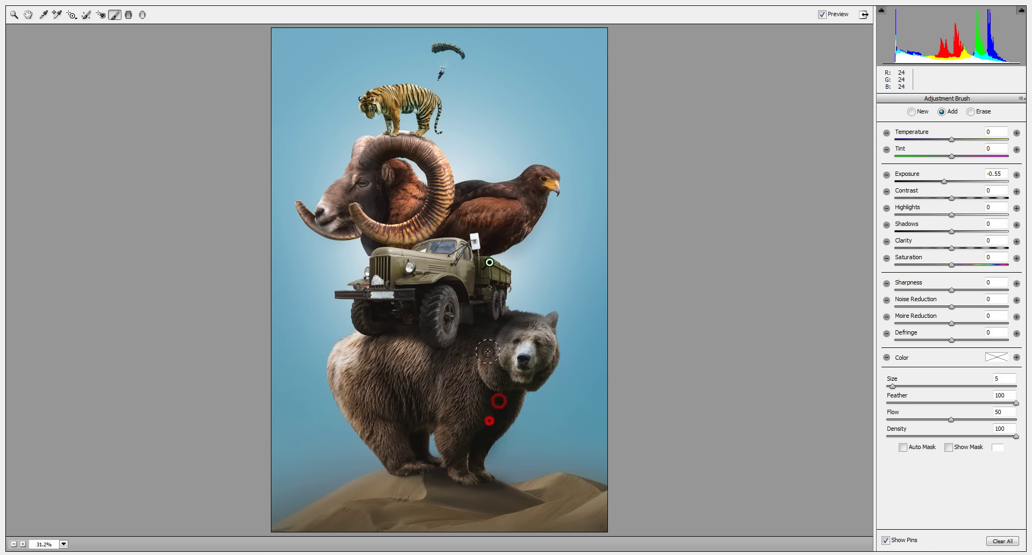
mouse_move(396, 101)
left_mouse_down()
mouse_move(380, 104)
mouse_move(421, 110)
left_mouse_up()
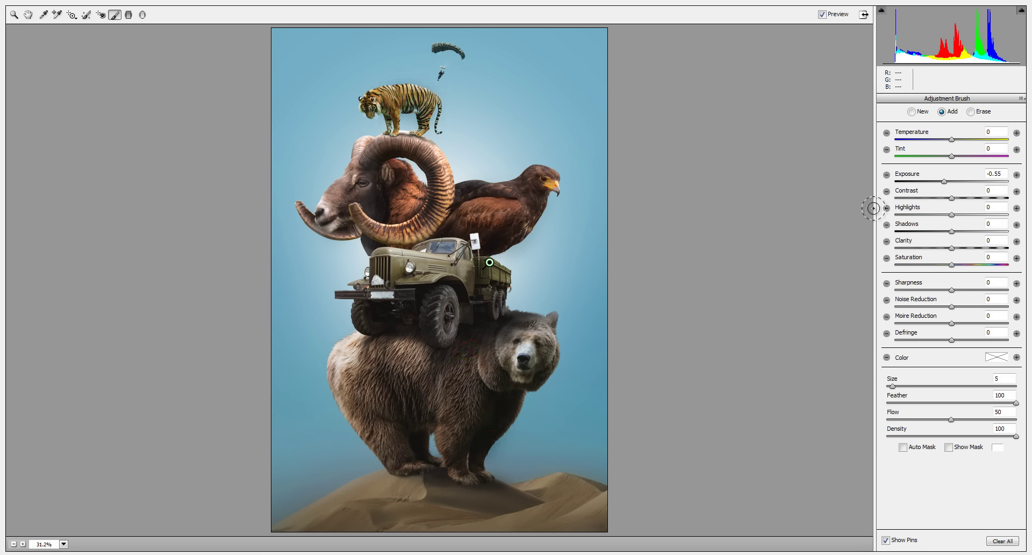
left_click(26, 14)
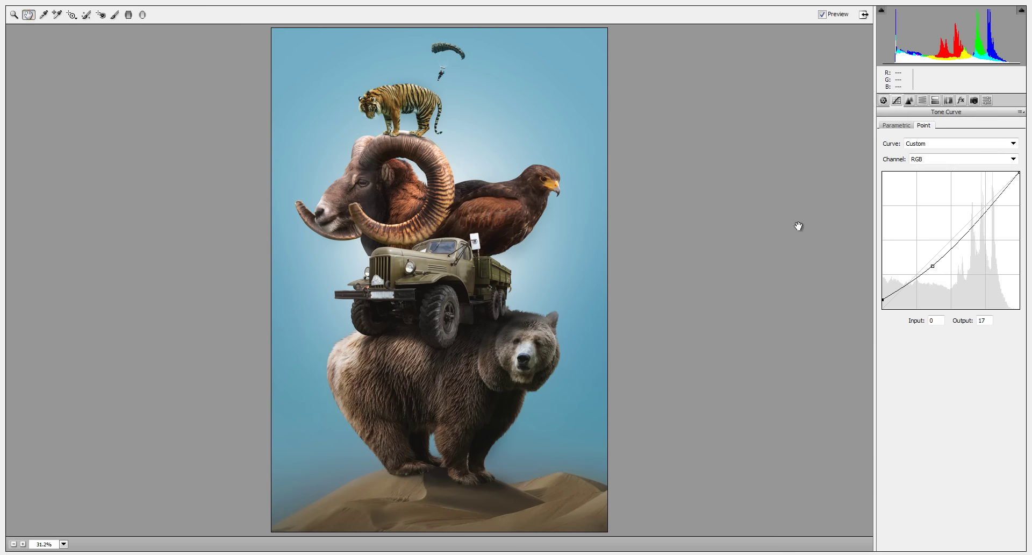
Step: Set the Detail sharpening amount to about 21
left_click(909, 100)
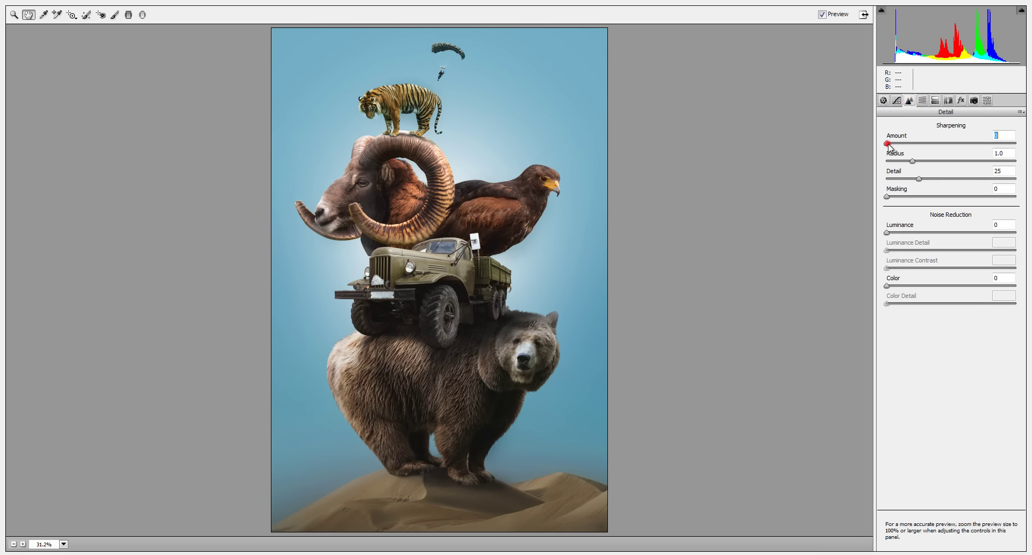
left_click_drag(908, 143, 911, 144)
left_click_drag(912, 147, 908, 148)
Step: Add a +0.65 exposure Graduated Filter across the top down to the ram's face
left_click(128, 14)
left_click_drag(383, 69, 404, 176)
left_click_drag(945, 181, 961, 181)
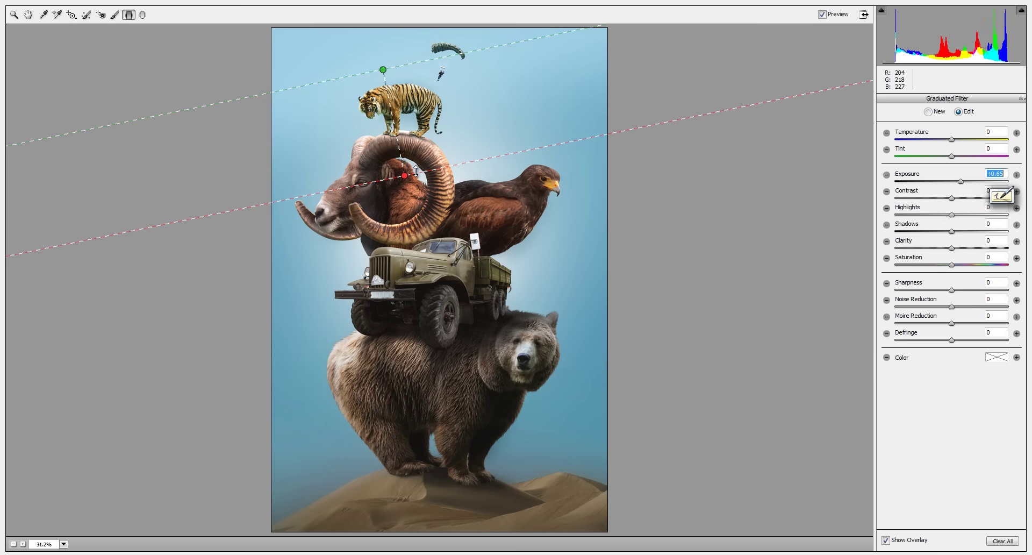
mouse_move(408, 175)
left_mouse_down()
mouse_move(414, 190)
mouse_move(406, 155)
left_mouse_up()
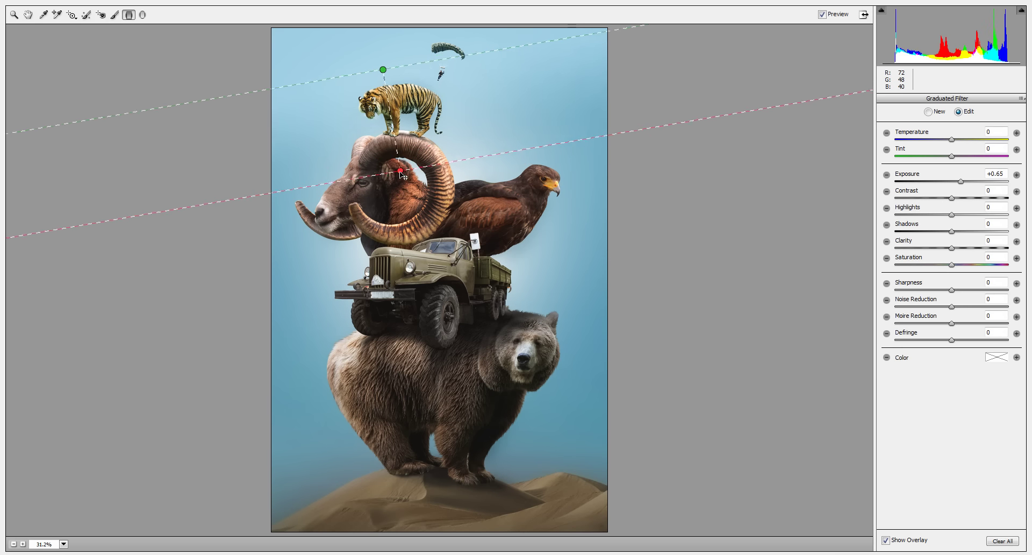
left_click_drag(407, 156, 403, 187)
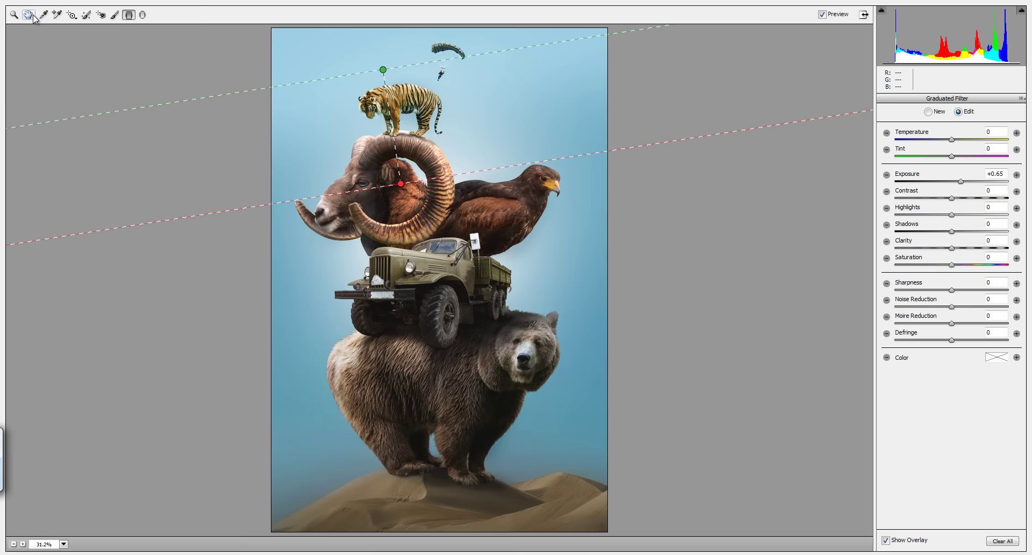
left_click(28, 14)
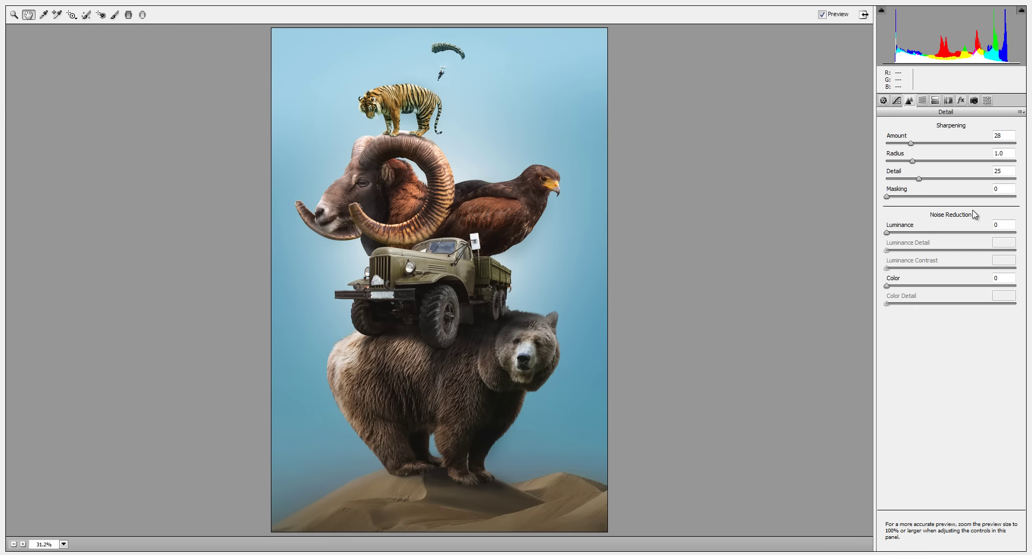
Step: Raise sharpening to 75, apply the Camera Raw edits and duplicate Layer 29
mouse_move(914, 143)
left_mouse_down()
mouse_move(951, 143)
mouse_move(925, 158)
left_mouse_up()
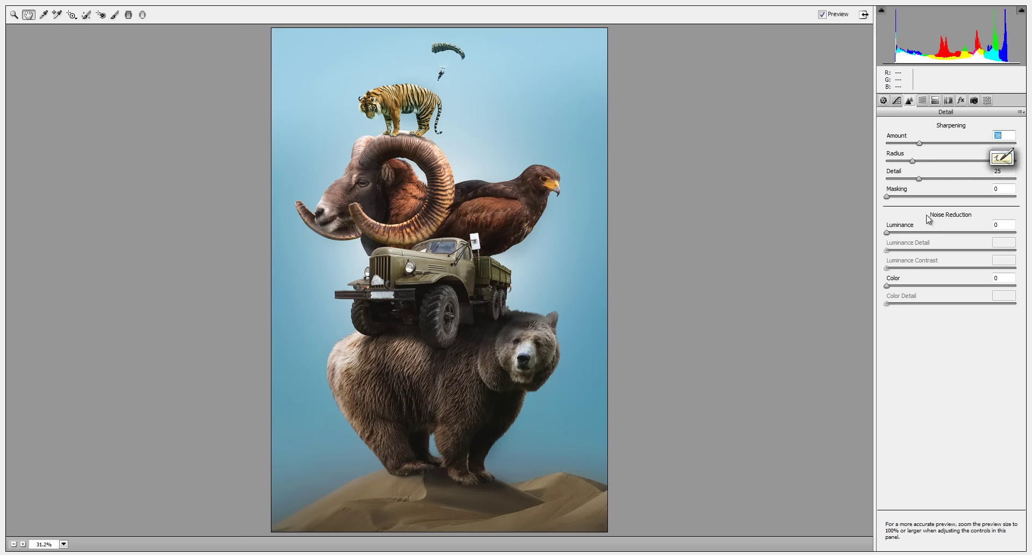
key("Return")
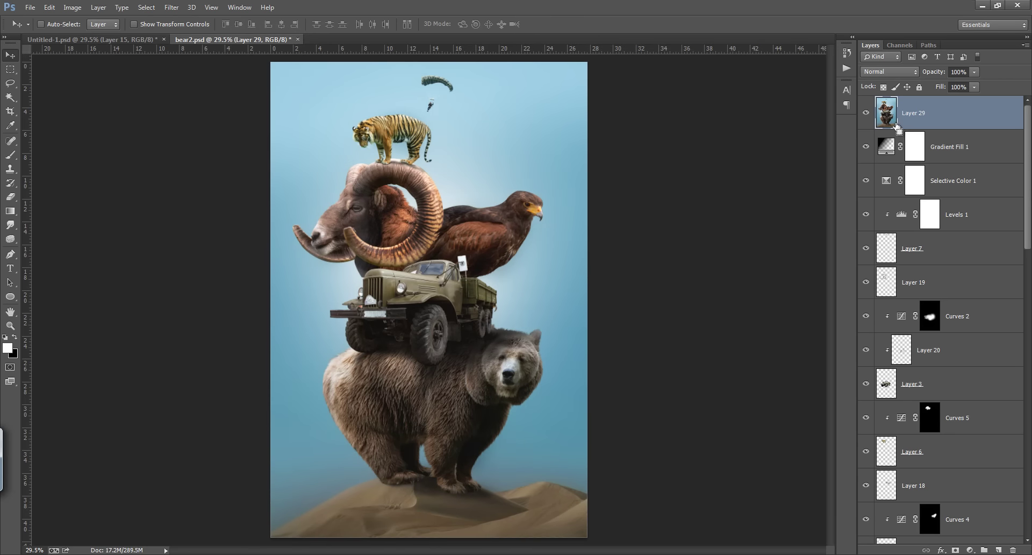
key("ctrl+j")
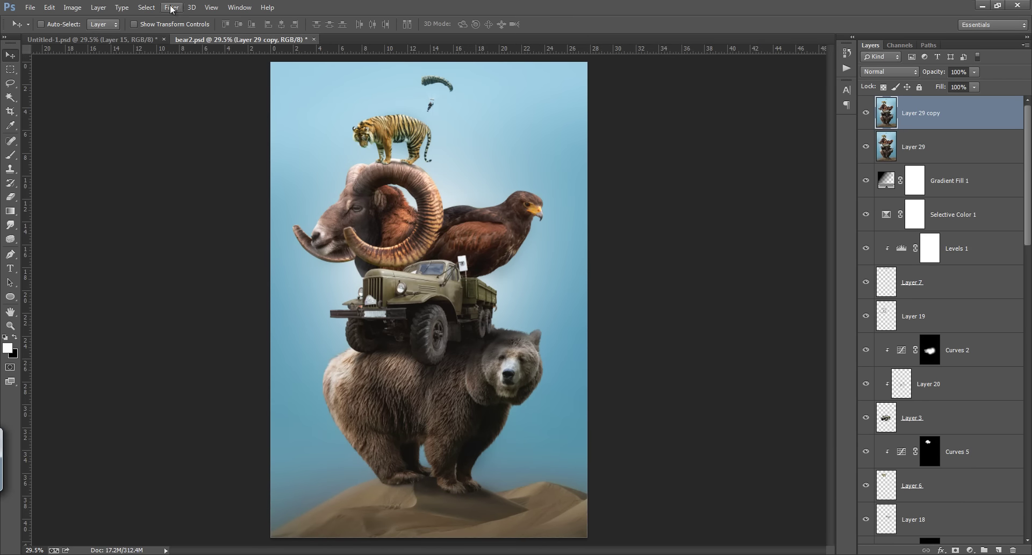
Step: Apply Oil Paint with Shine 0, Cleanliness 6.8 and Stylization about 7.08
left_click(171, 7)
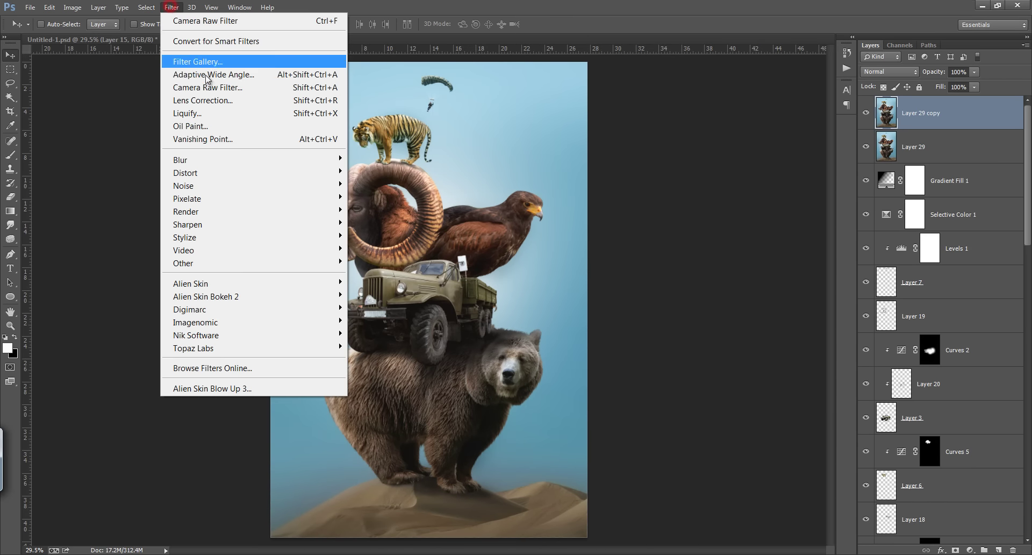
left_click(221, 125)
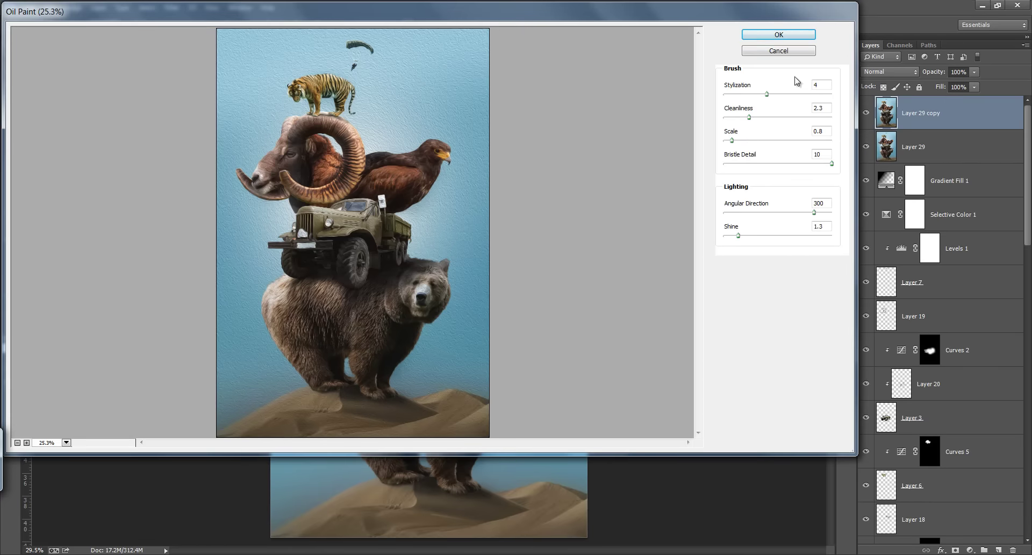
left_click_drag(738, 235, 718, 238)
left_click_drag(749, 118, 830, 117)
mouse_move(767, 95)
left_mouse_down()
mouse_move(803, 95)
mouse_move(791, 95)
mouse_move(799, 117)
mouse_move(799, 94)
mouse_move(797, 118)
left_mouse_up()
left_click(788, 34)
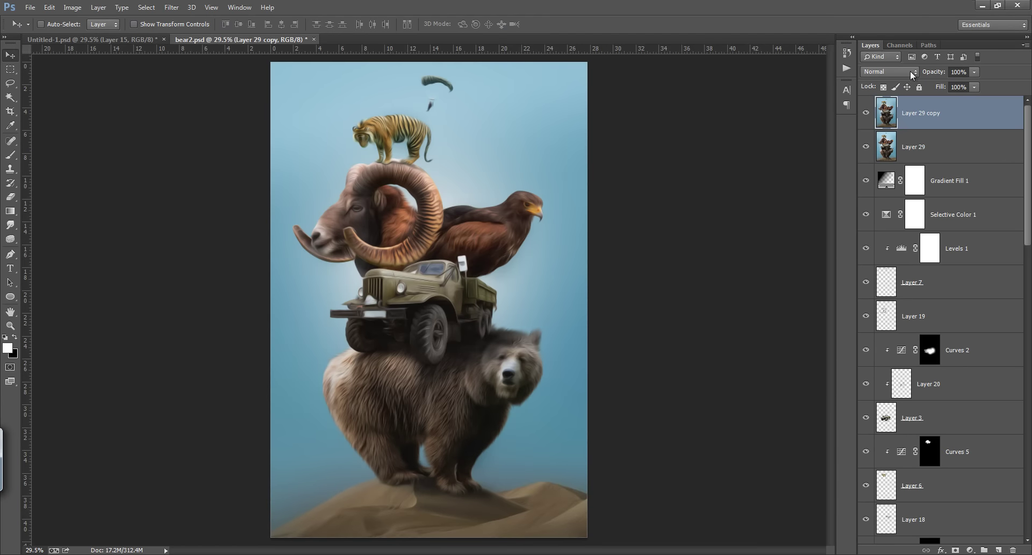
Step: Try Screen blending on Layer 29 copy and lower its opacity to 38%
left_click(910, 70)
left_click(888, 186)
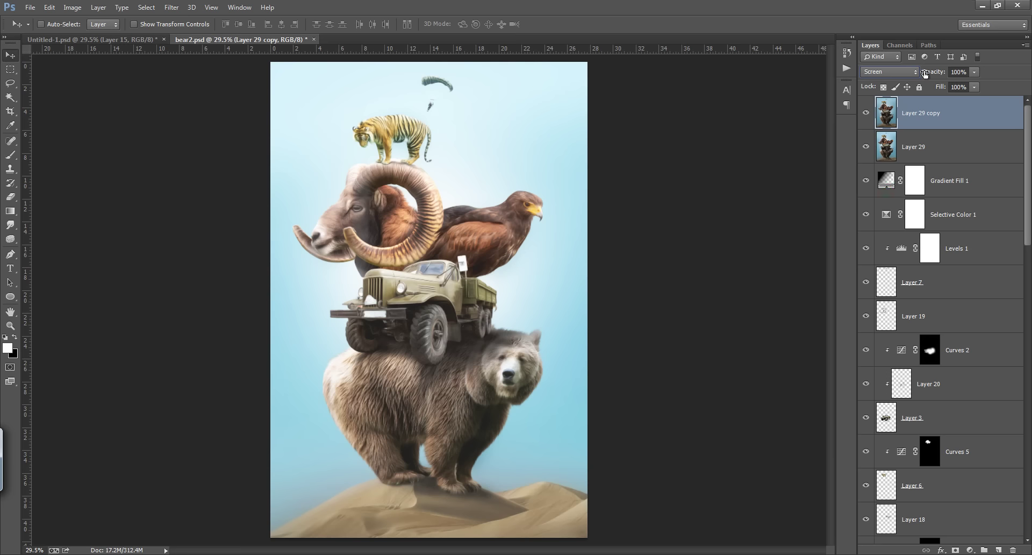
left_click_drag(928, 74, 893, 79)
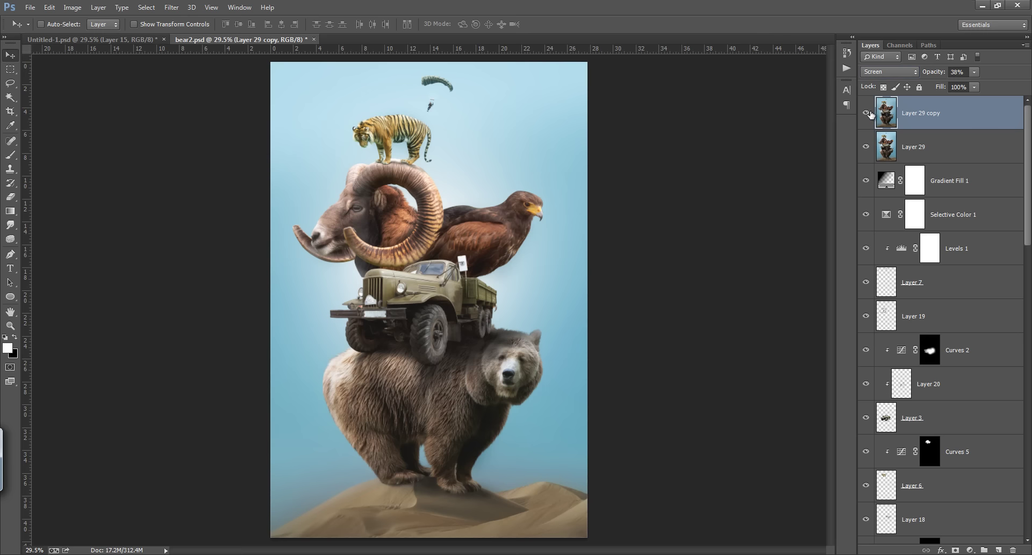
left_click(867, 113)
left_click(867, 113)
Step: Try Soft Light, settle on Normal, and compare the painted layer zoomed on the truck
left_click(889, 72)
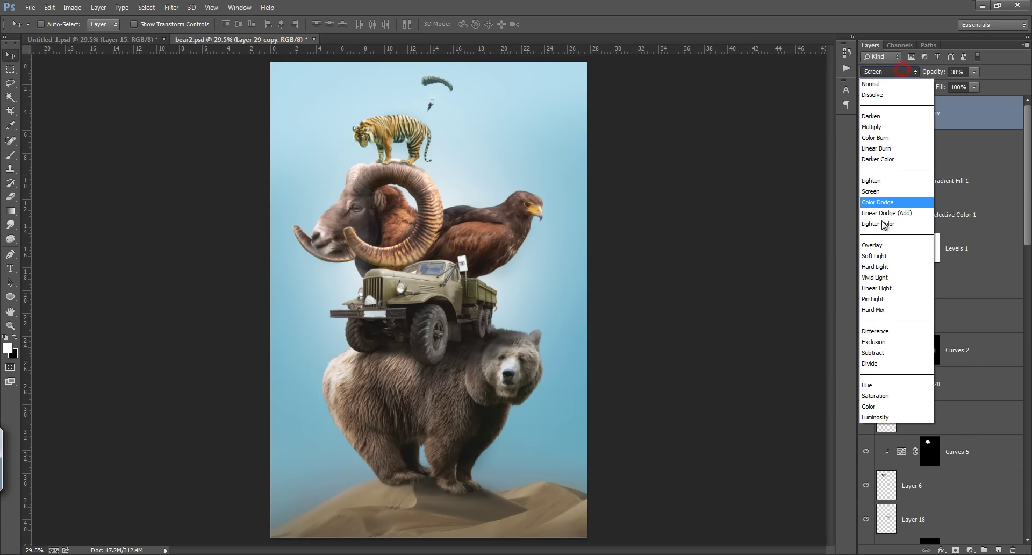
left_click(877, 256)
left_click(890, 72)
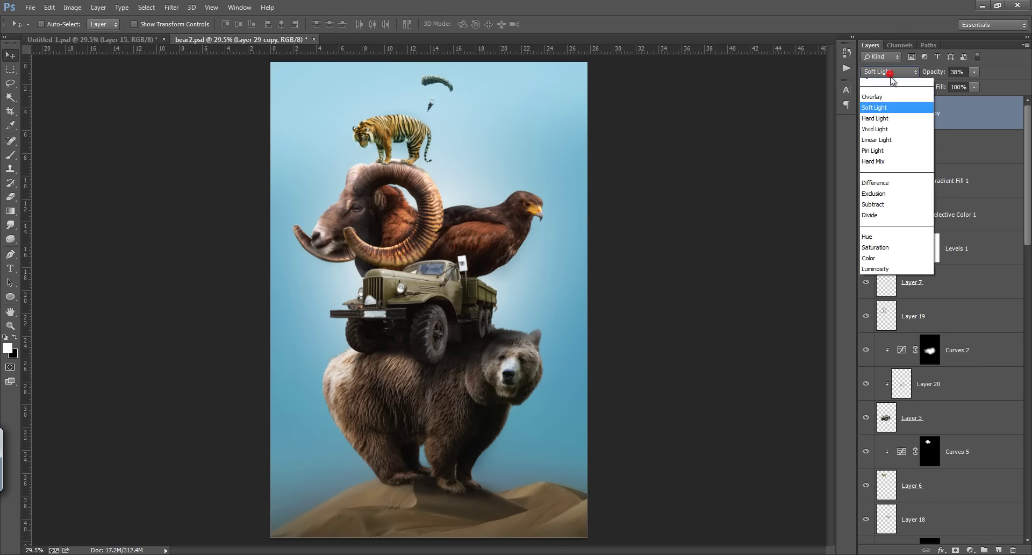
left_click(889, 93)
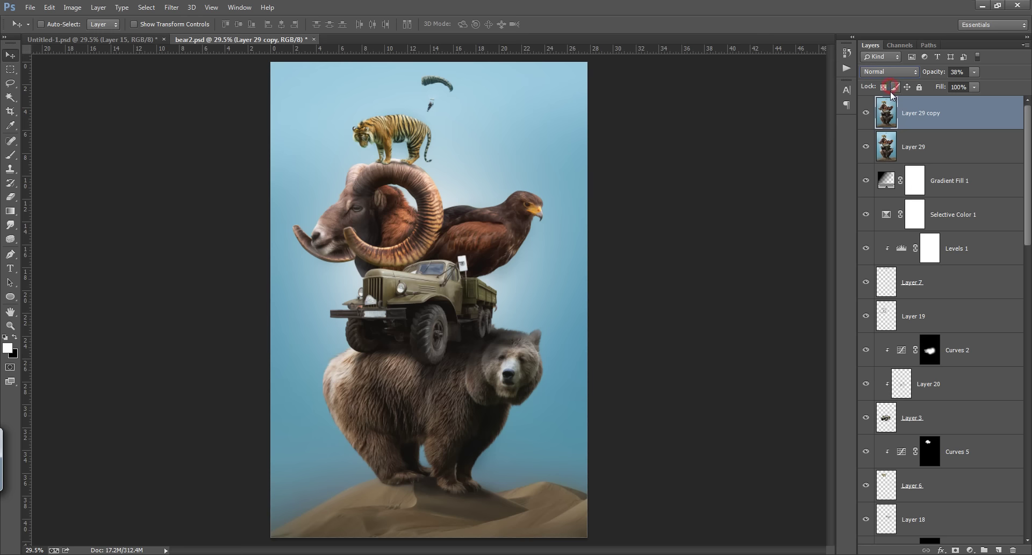
left_click(866, 116)
mouse_move(439, 261)
left_mouse_down()
mouse_move(467, 258)
mouse_move(454, 268)
left_mouse_up()
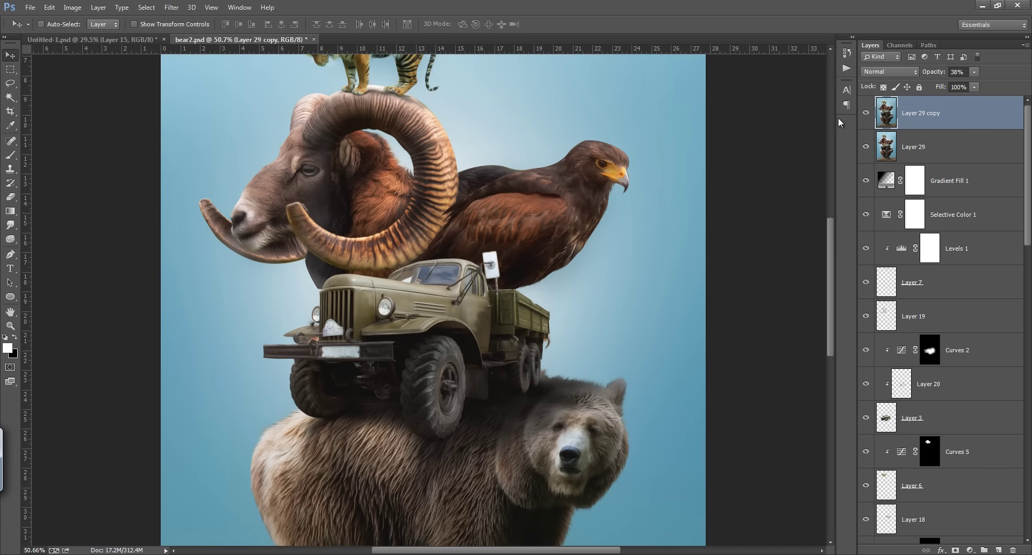
left_click(865, 114)
left_click(866, 114)
left_click(865, 114)
left_click(866, 114)
key("ctrl+0")
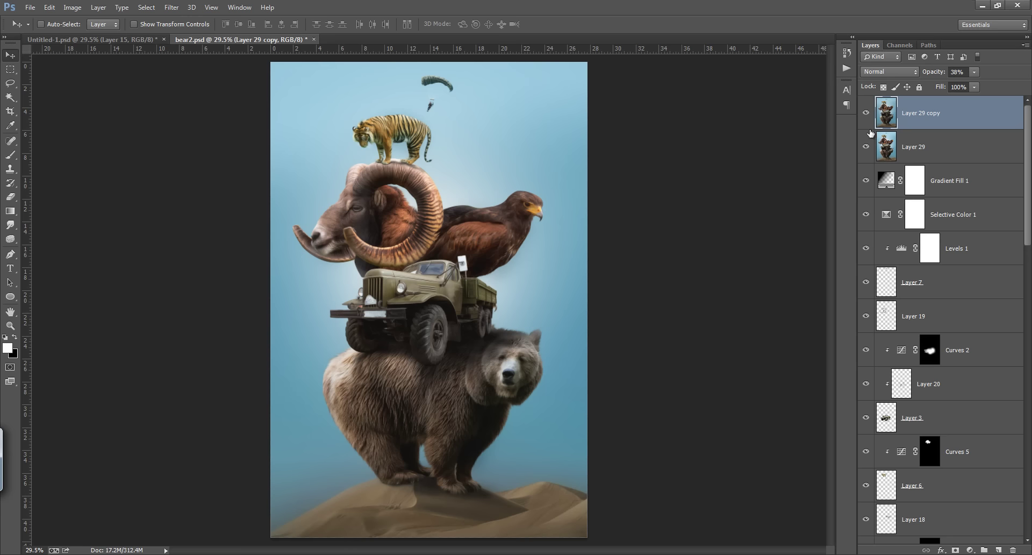
Step: Add a new Layer 30 and fill it with 50% gray
left_click(998, 550)
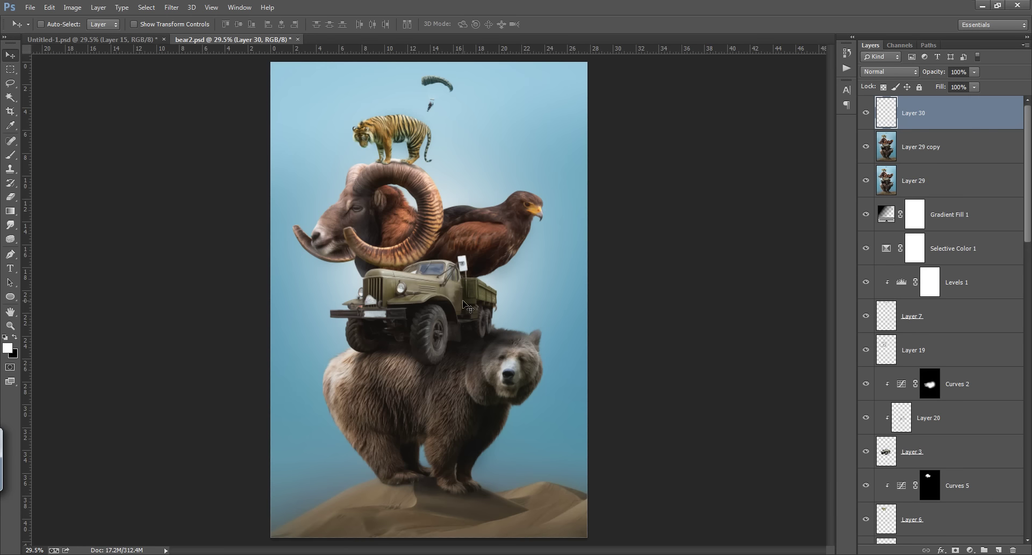
key("shift+F5")
left_click(412, 107)
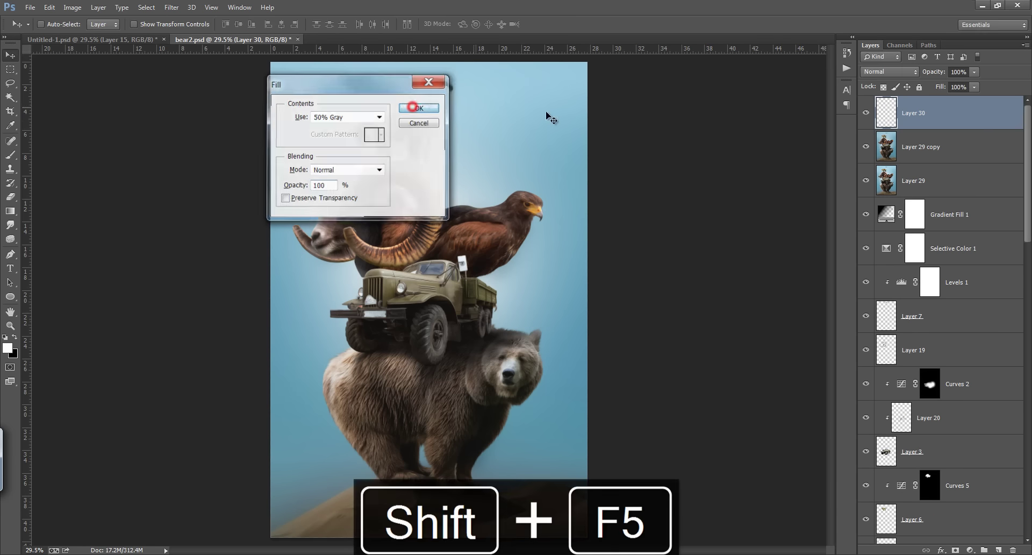
left_click(960, 129, "alt")
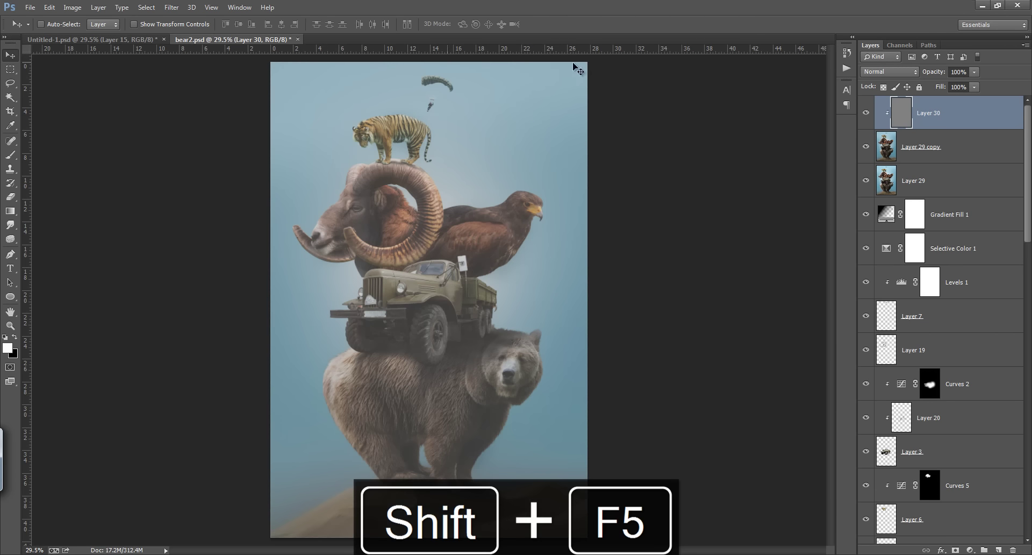
Step: Stamp all visible layers into merged Layer 31 and set grey Layer 30 to Overlay
left_click(866, 112)
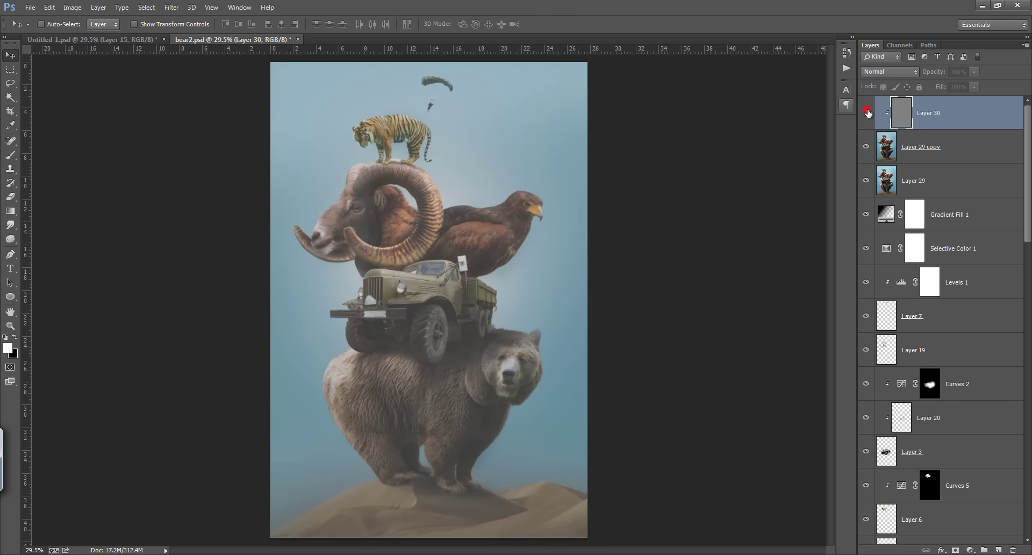
left_click(936, 147)
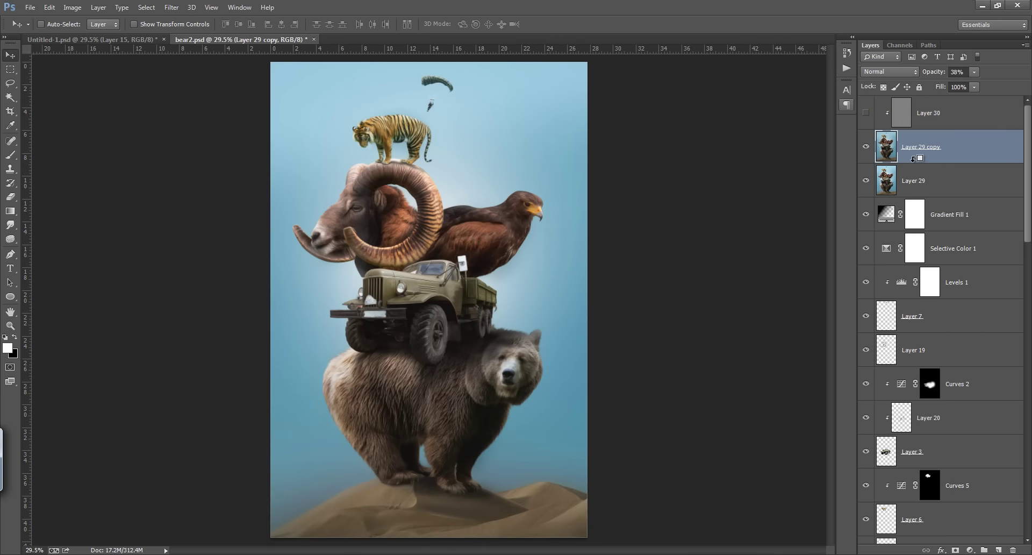
key("ctrl+shift+alt+e")
left_click(865, 112)
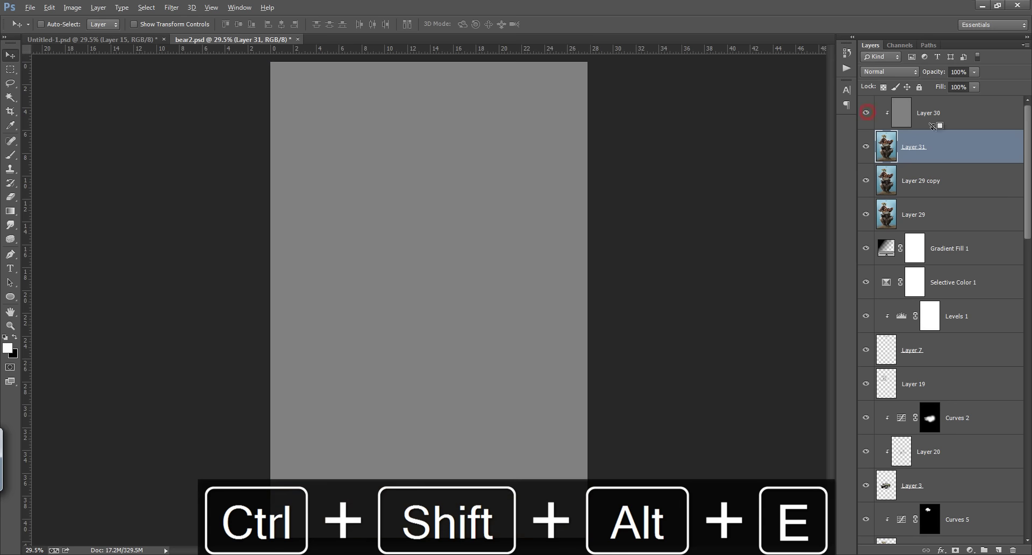
left_click(932, 127)
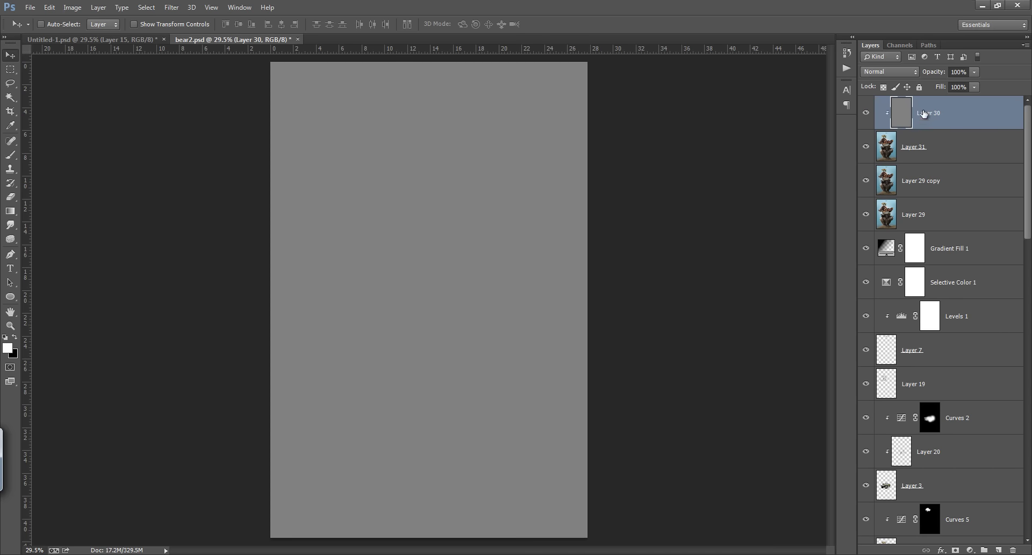
left_click(890, 71)
left_click(891, 239)
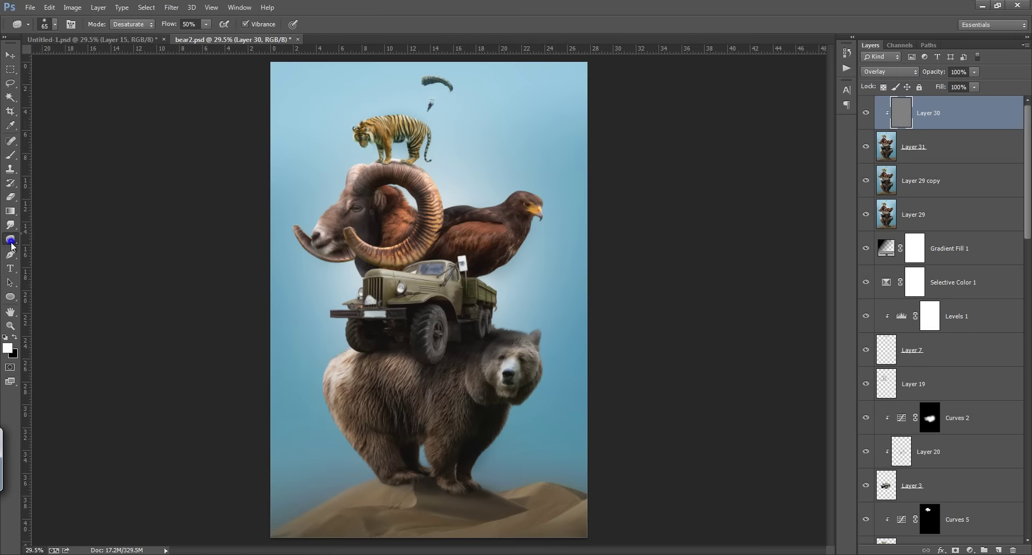
Step: Dodge the ram's head and horn, the truck's grille and wheel, and the bear's back
right_click(10, 239)
left_click(37, 237)
mouse_move(364, 200)
left_mouse_down()
mouse_move(384, 181)
mouse_move(403, 248)
left_mouse_up()
left_click_drag(298, 233, 309, 245)
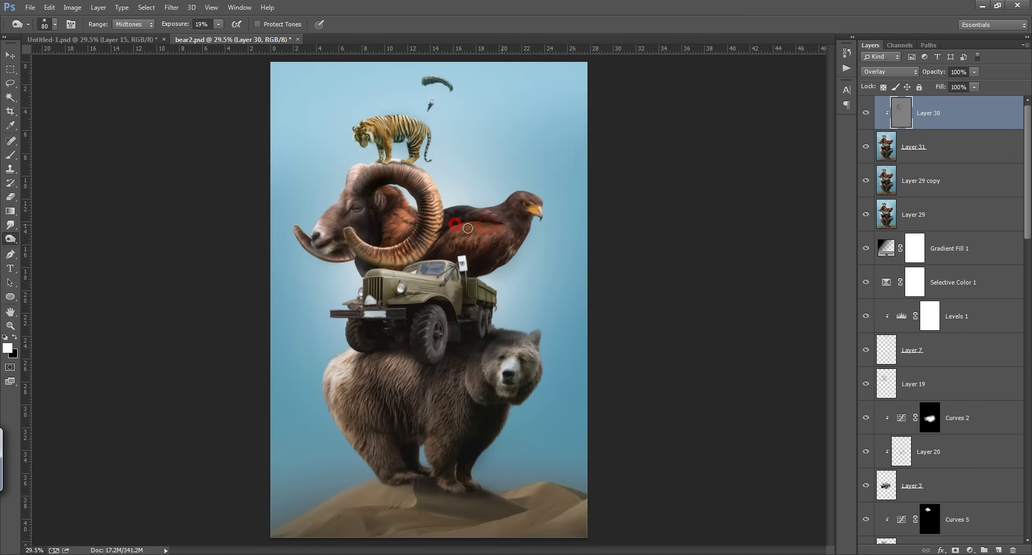
left_click_drag(410, 271, 357, 317)
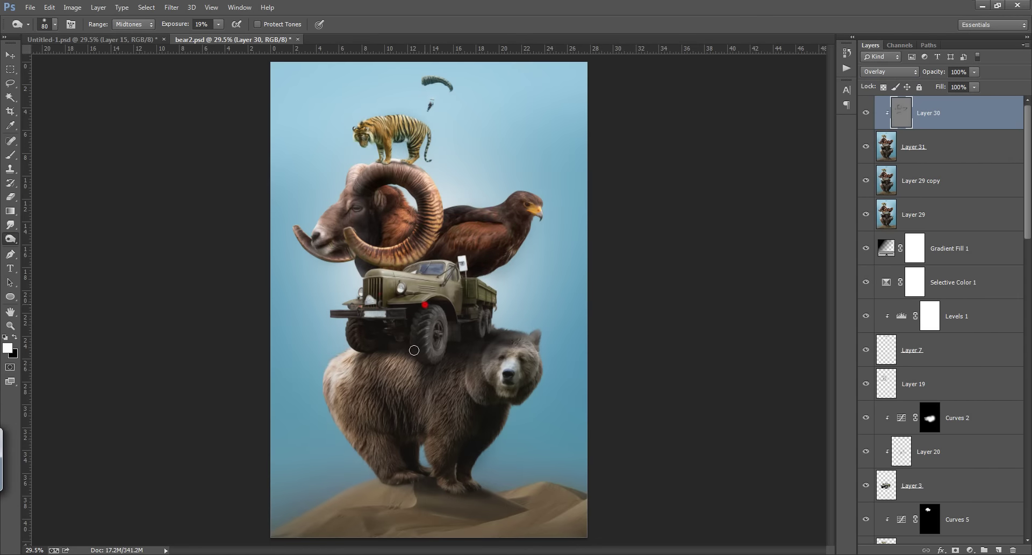
mouse_move(450, 351)
left_mouse_down()
mouse_move(344, 376)
mouse_move(381, 457)
left_mouse_up()
Step: Dodge the bear's back and neck at brush 150, then the tiger, eagle and truck side at 80 and 50
key("bracketright")
key("bracketright")
key("bracketright")
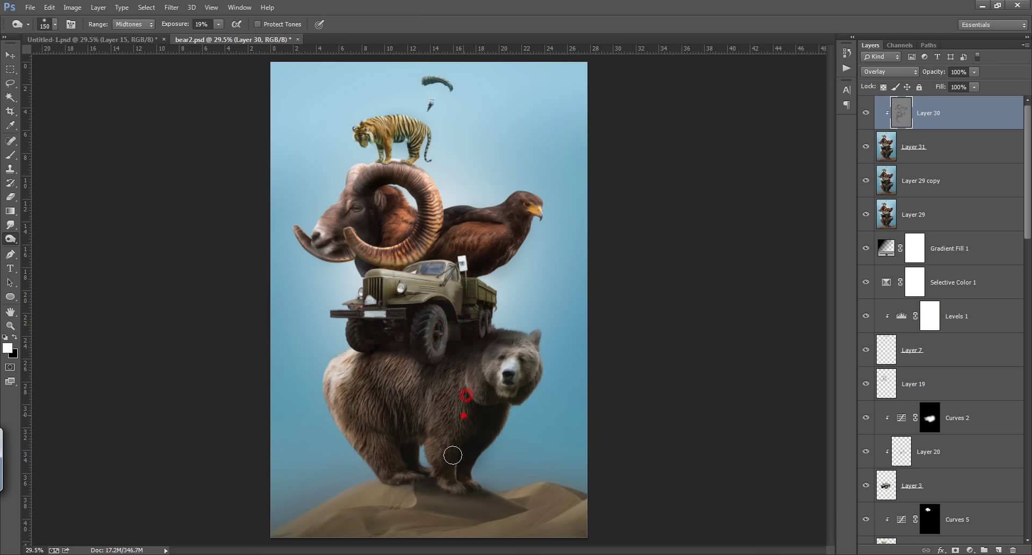
left_click_drag(536, 383, 492, 413)
key("bracketleft")
key("bracketleft")
key("bracketleft")
left_click_drag(392, 354, 411, 353)
key("bracketleft")
key("bracketleft")
key("bracketleft")
mouse_move(376, 130)
left_mouse_down()
mouse_move(419, 148)
mouse_move(390, 152)
left_mouse_up()
left_click_drag(530, 204, 537, 210)
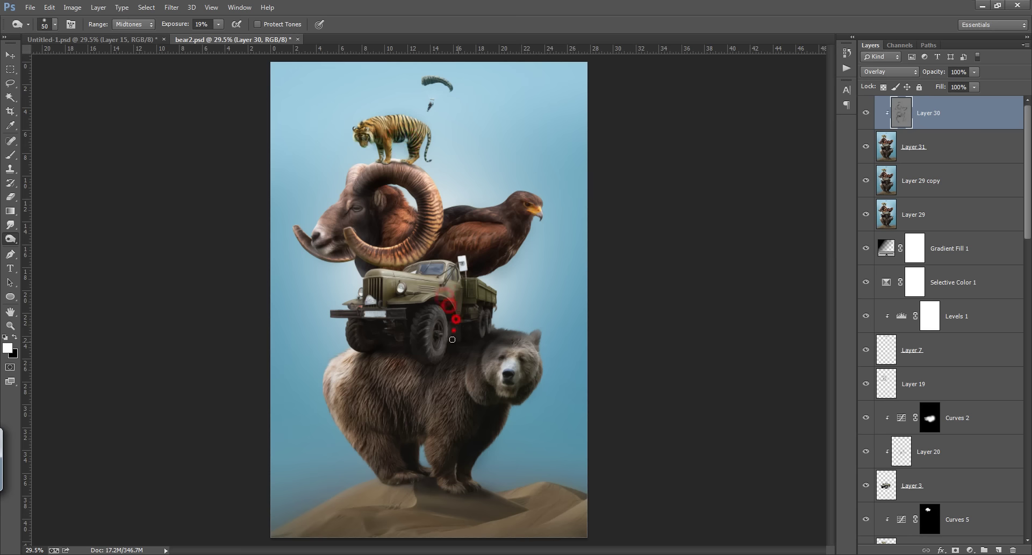
left_click_drag(446, 307, 473, 306)
Step: With Protect Tones on, dodge the ram's nose, the tiger's head and back, and the eagle's head
left_click(866, 113)
left_click(258, 24)
left_click_drag(325, 219, 321, 226)
left_click_drag(318, 232, 315, 240)
left_click_drag(366, 124, 425, 129)
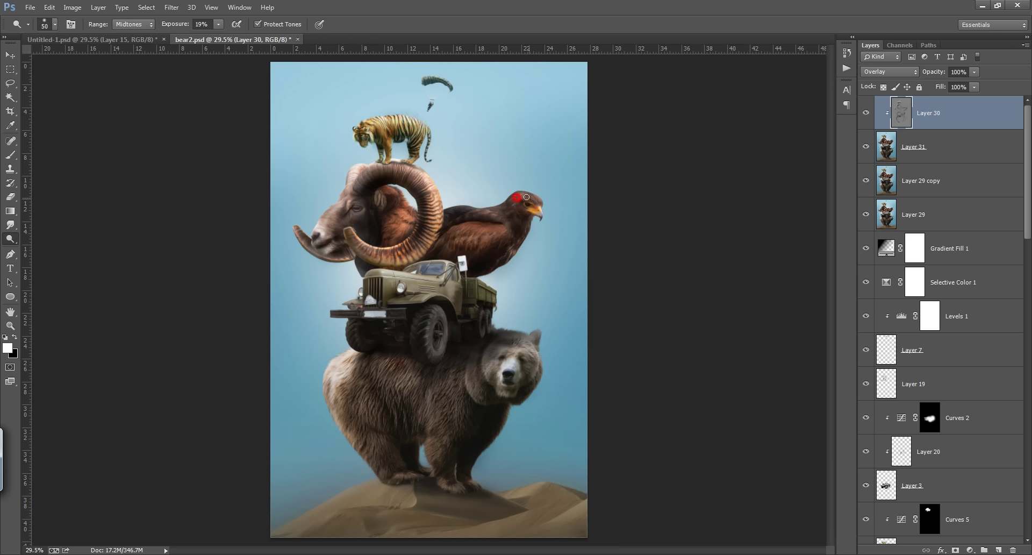
left_click_drag(526, 197, 534, 194)
left_click_drag(1024, 214, 1022, 287)
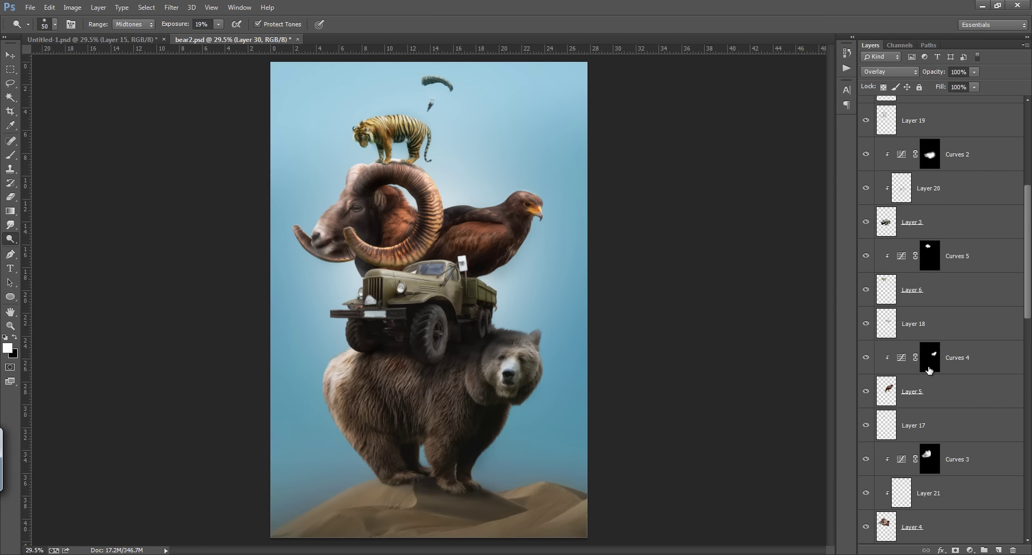
Step: Load the eagle/truck layer as a selection, dodge the eagle's head inside it, then deselect
left_click(886, 390, "ctrl")
scroll(1027, 208, "up", 1)
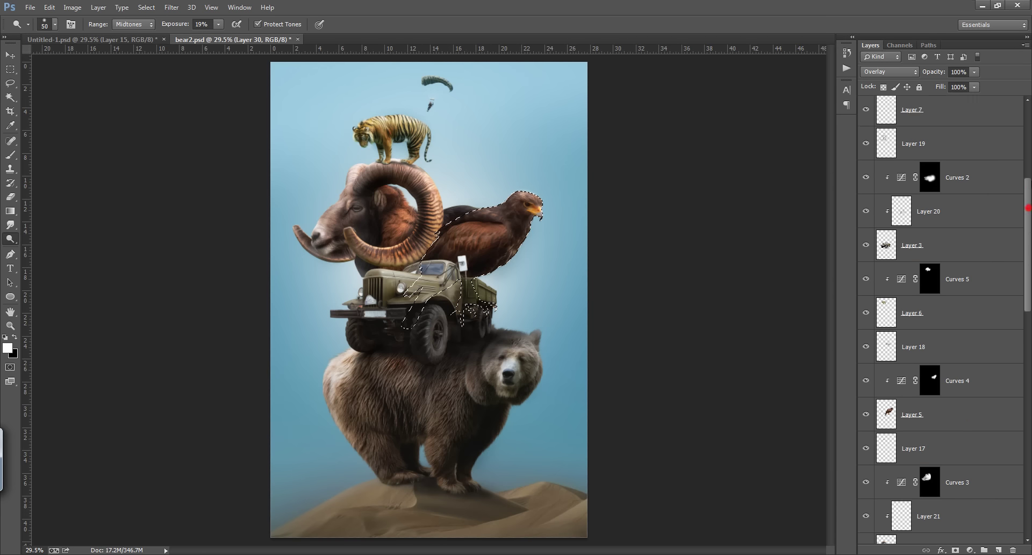
left_click_drag(1028, 208, 1028, 134)
mouse_move(514, 187)
left_mouse_down()
mouse_move(544, 202)
mouse_move(482, 209)
mouse_move(535, 191)
left_mouse_up()
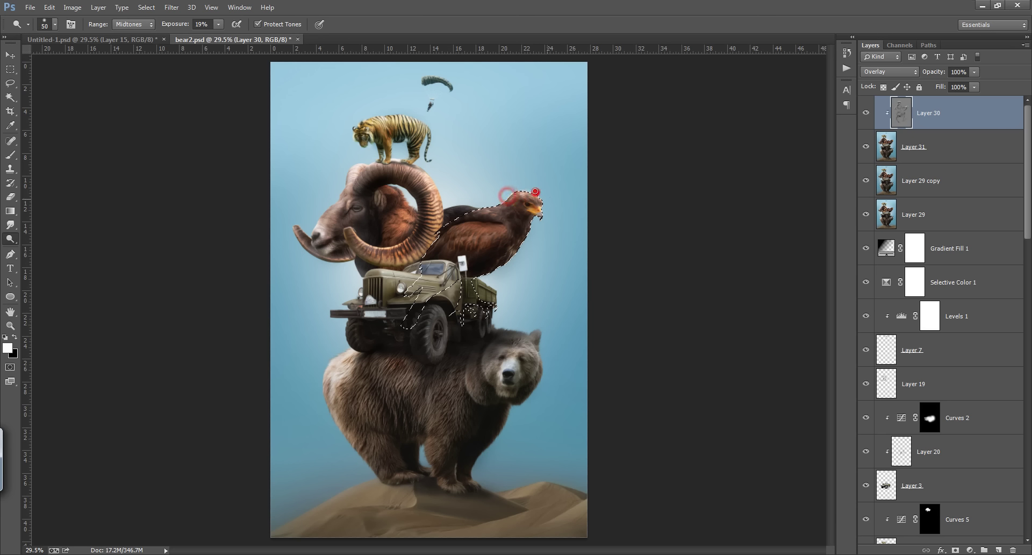
left_click_drag(535, 191, 542, 196)
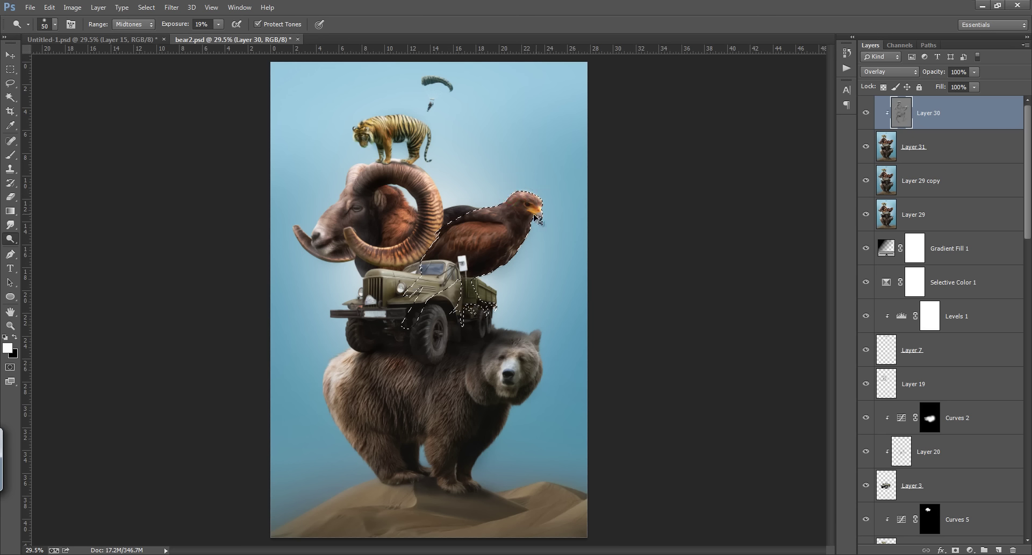
key("ctrl+d")
left_click_drag(1027, 226, 1025, 256)
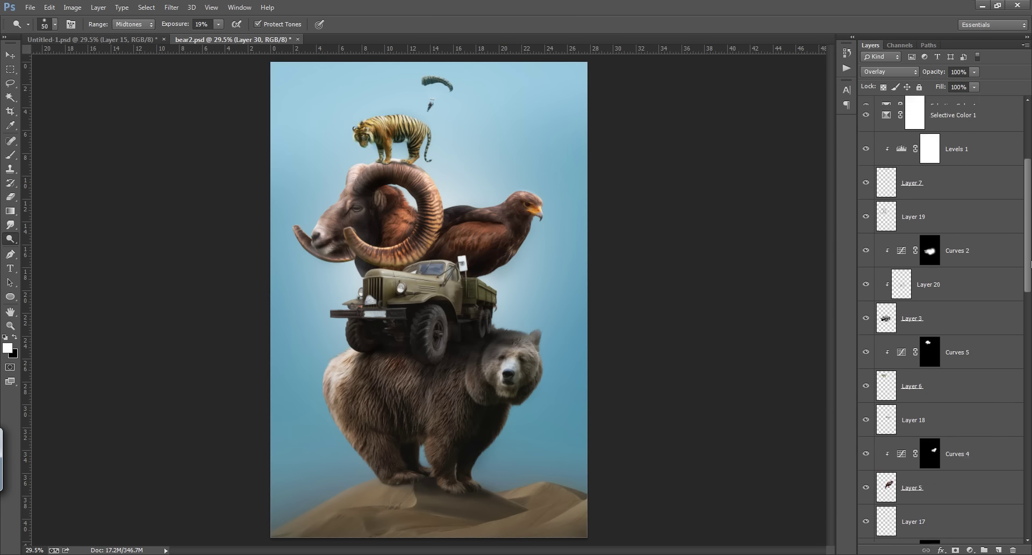
left_click_drag(1024, 255, 1030, 167)
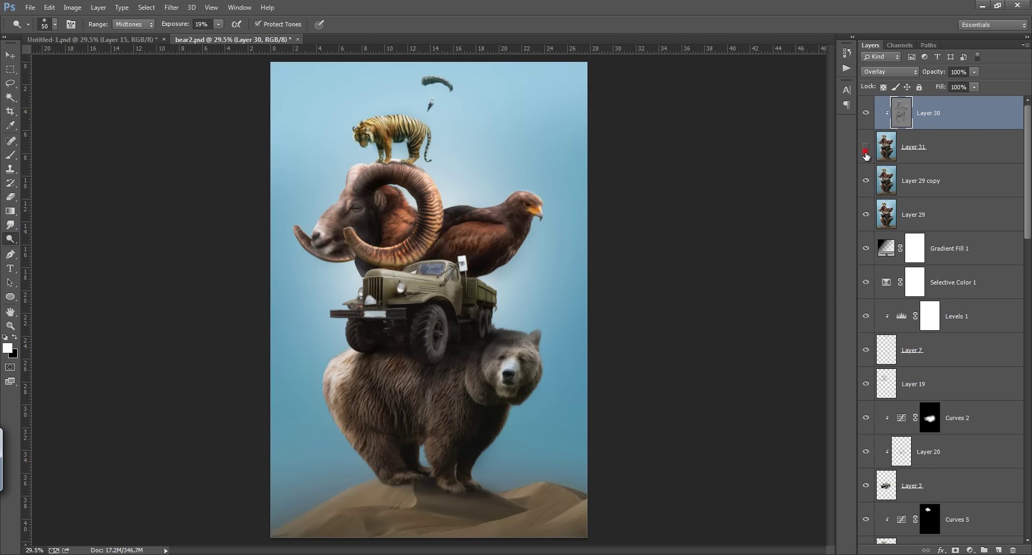
Step: Move grey Layer 30 above Layer 29, hide Layer 31 and Layer 29 copy, and add Layer 32
left_click(865, 180)
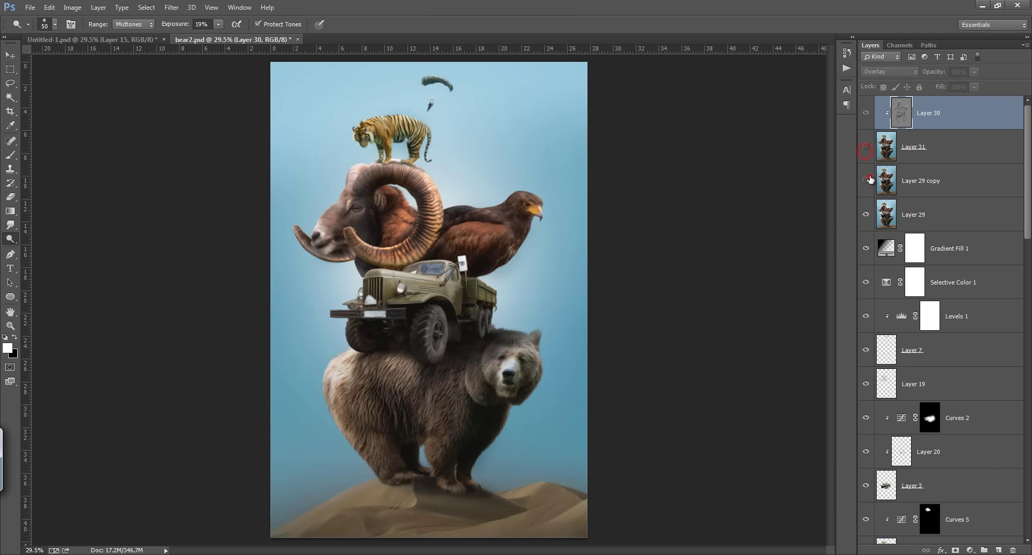
left_click(868, 115)
left_click(867, 114)
left_click_drag(933, 126, 941, 186)
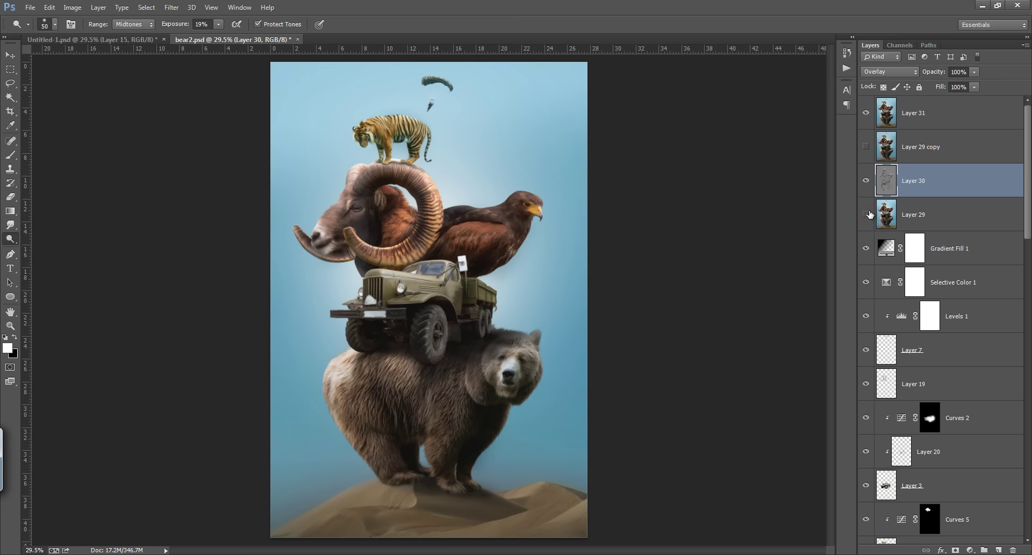
left_click(866, 113)
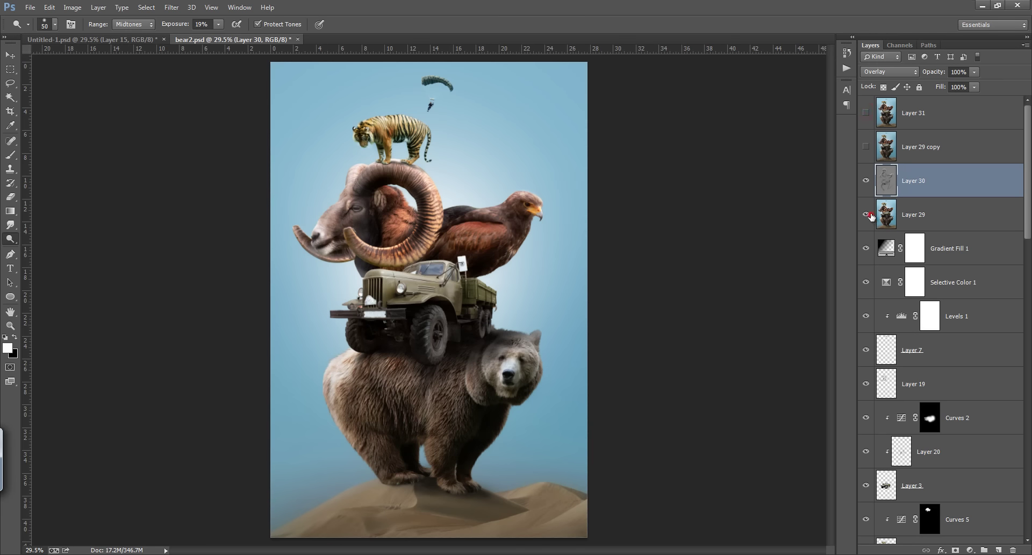
left_click(866, 180)
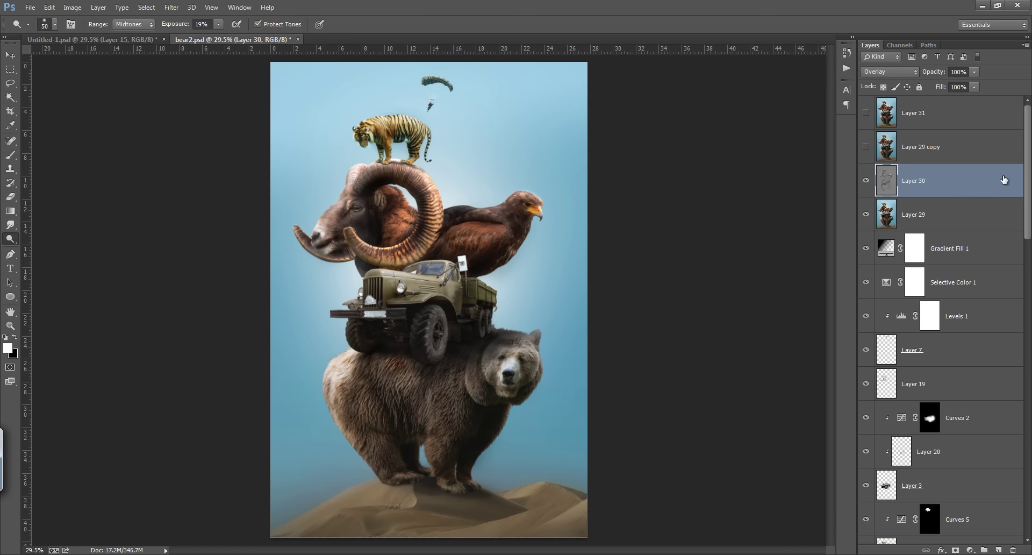
left_click(997, 549)
Step: Paint a large soft white glow at top-left on Layer 32, blended Screen at 29% opacity
key("b")
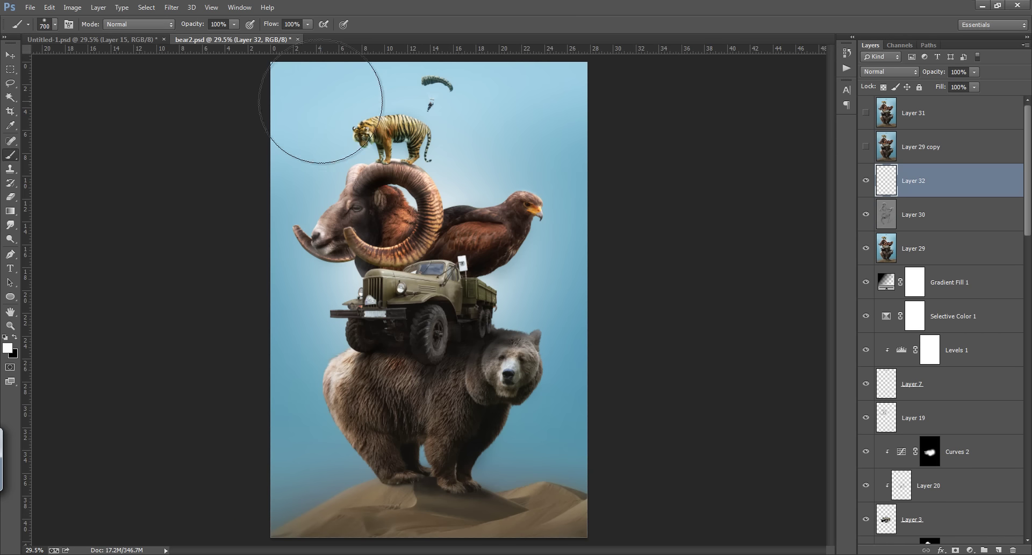
left_click(315, 100)
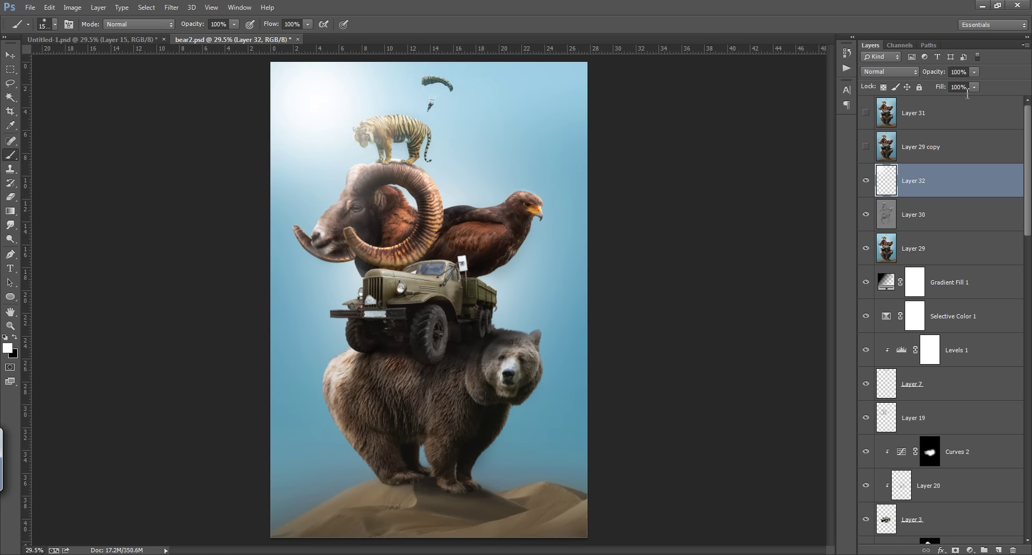
left_click(902, 71)
left_click(907, 191)
left_click_drag(937, 71, 907, 77)
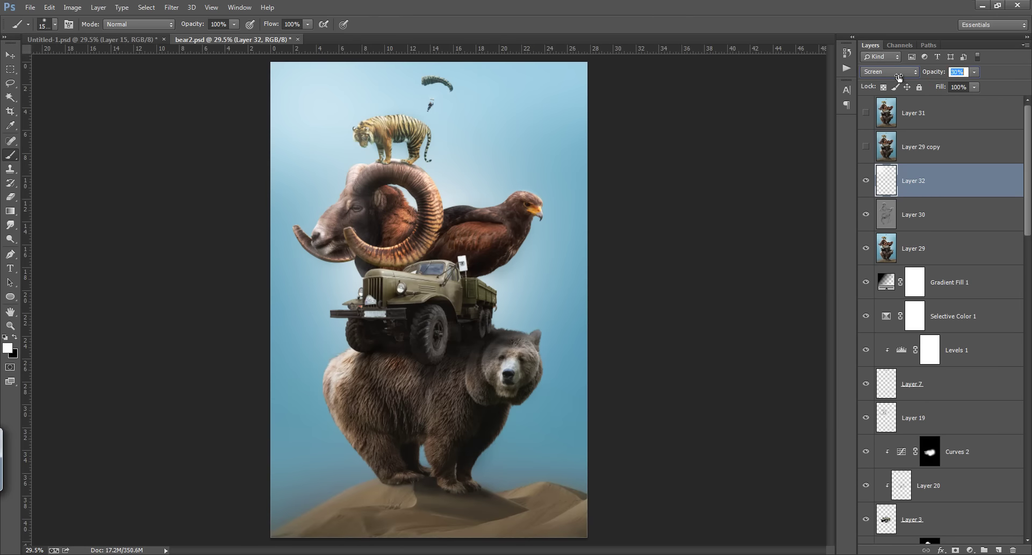
left_click_drag(905, 77, 892, 77)
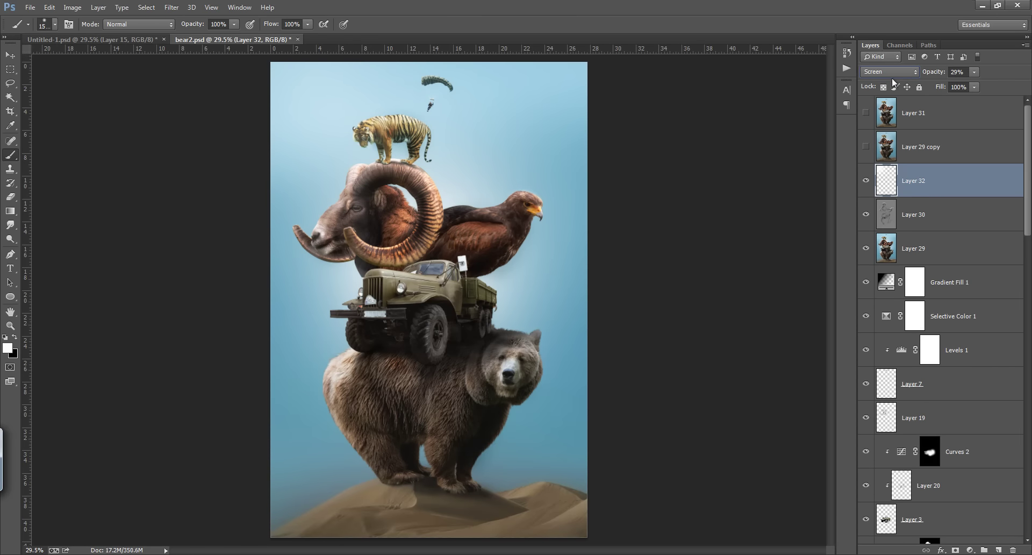
left_click(10, 55)
mouse_move(454, 157)
left_mouse_down()
mouse_move(425, 134)
mouse_move(439, 142)
left_mouse_up()
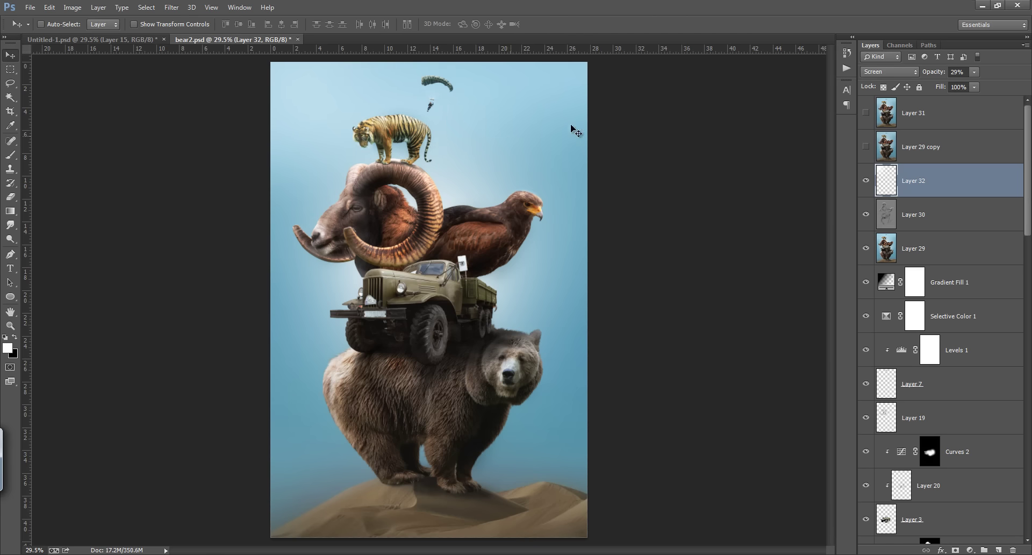